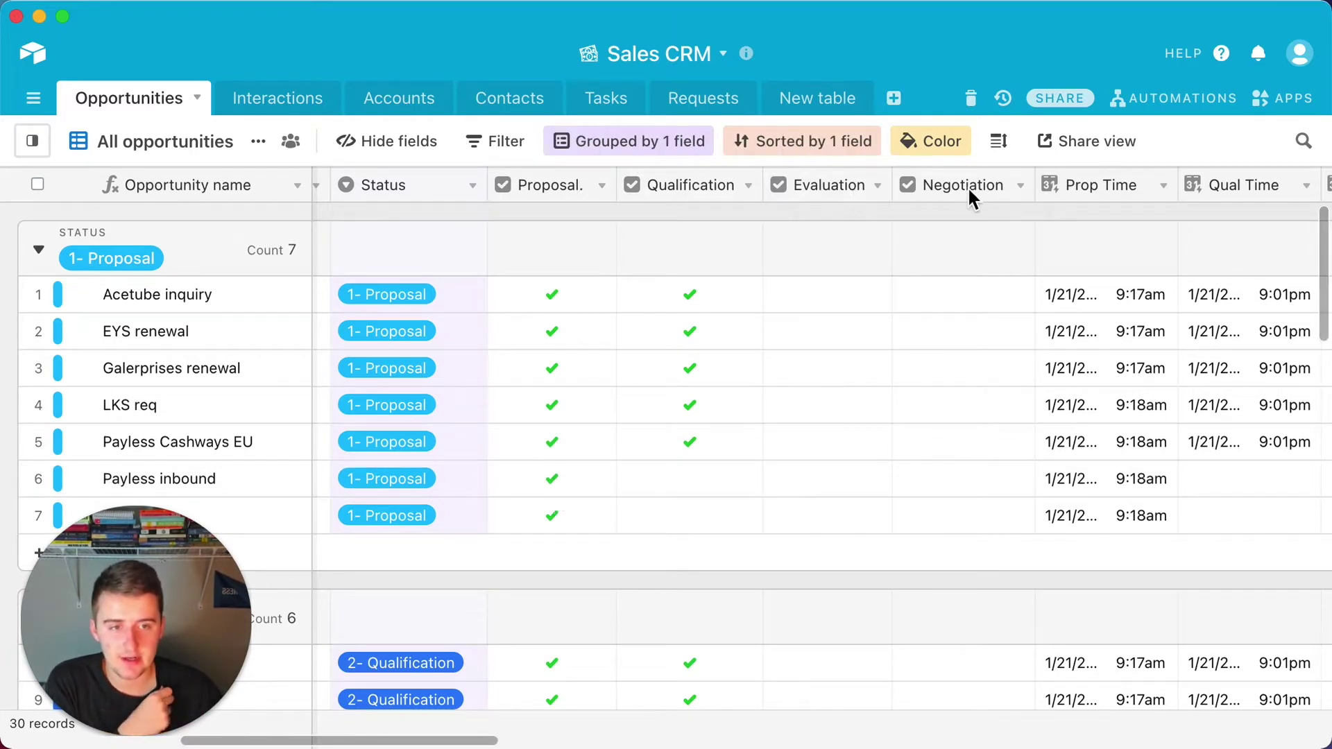
- Review the Status options available for the Payless inbound record, leaving its status as it is
click(431, 476)
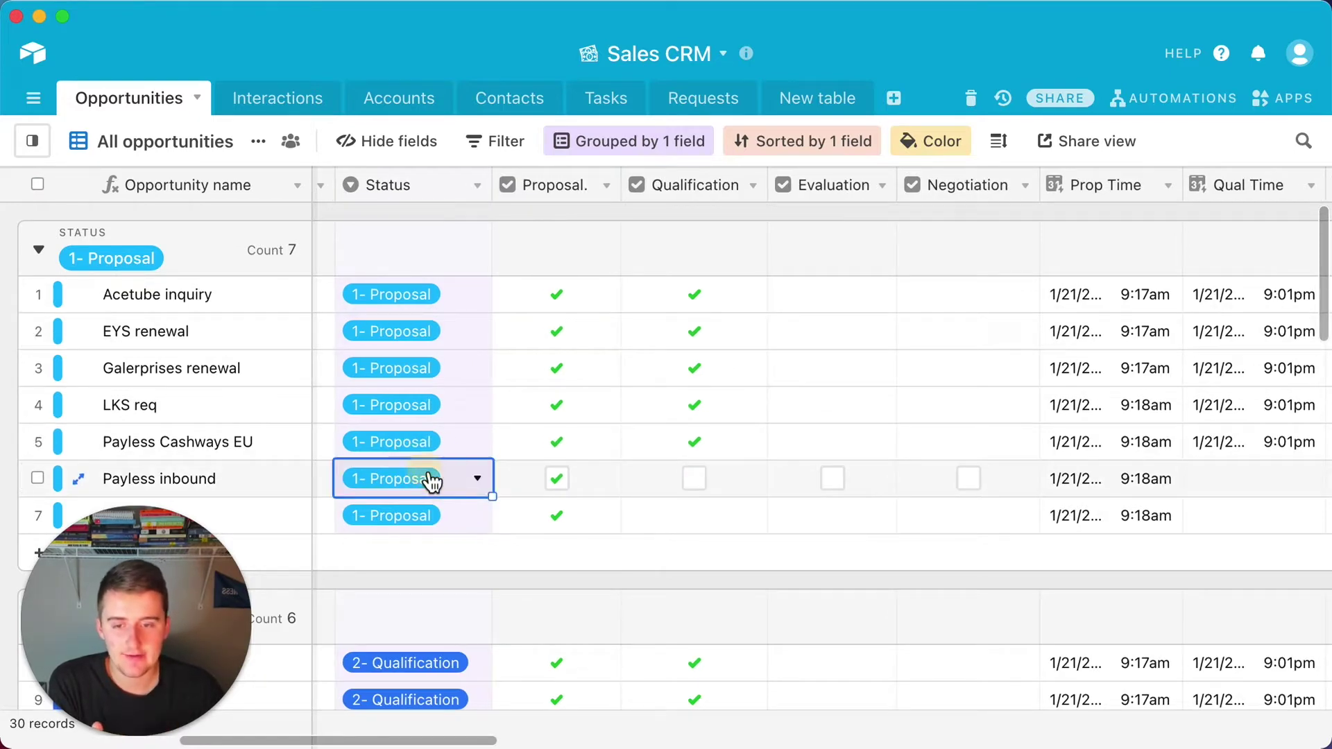
click(430, 476)
scroll(478, 390, down, 1)
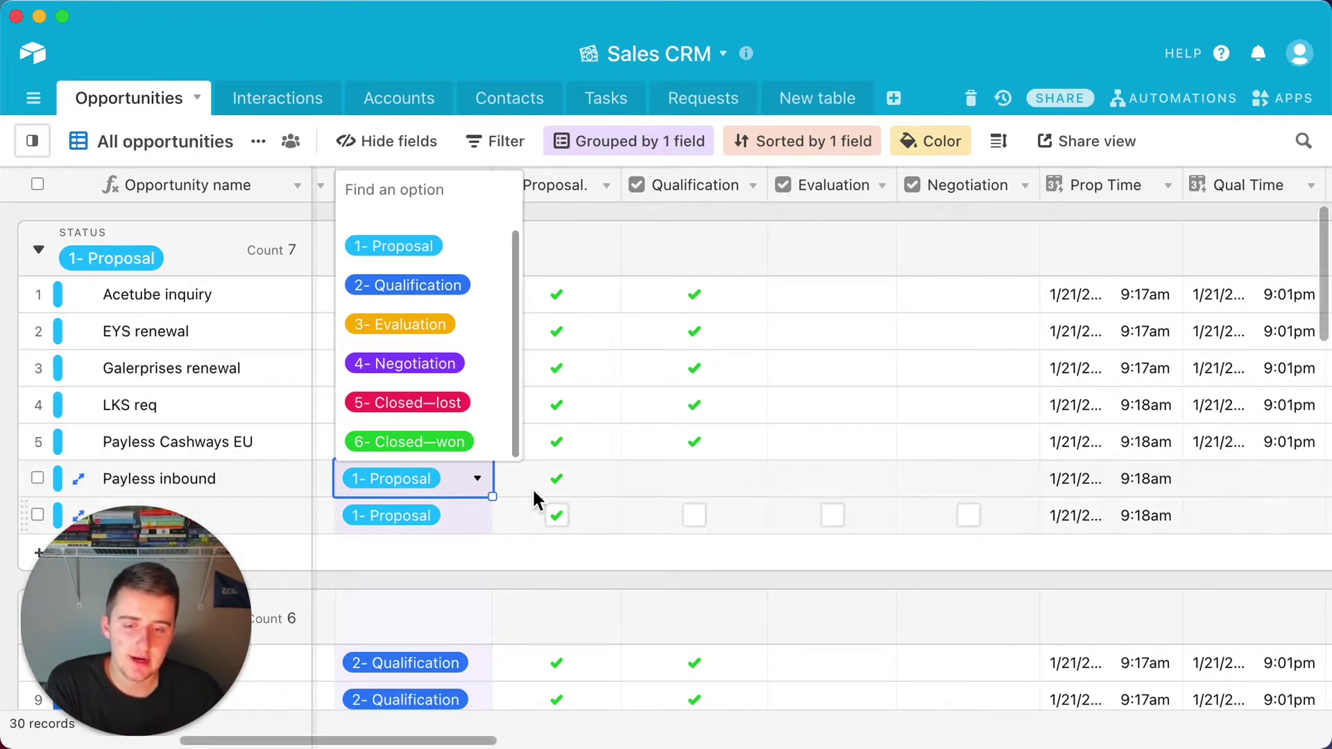
click(458, 490)
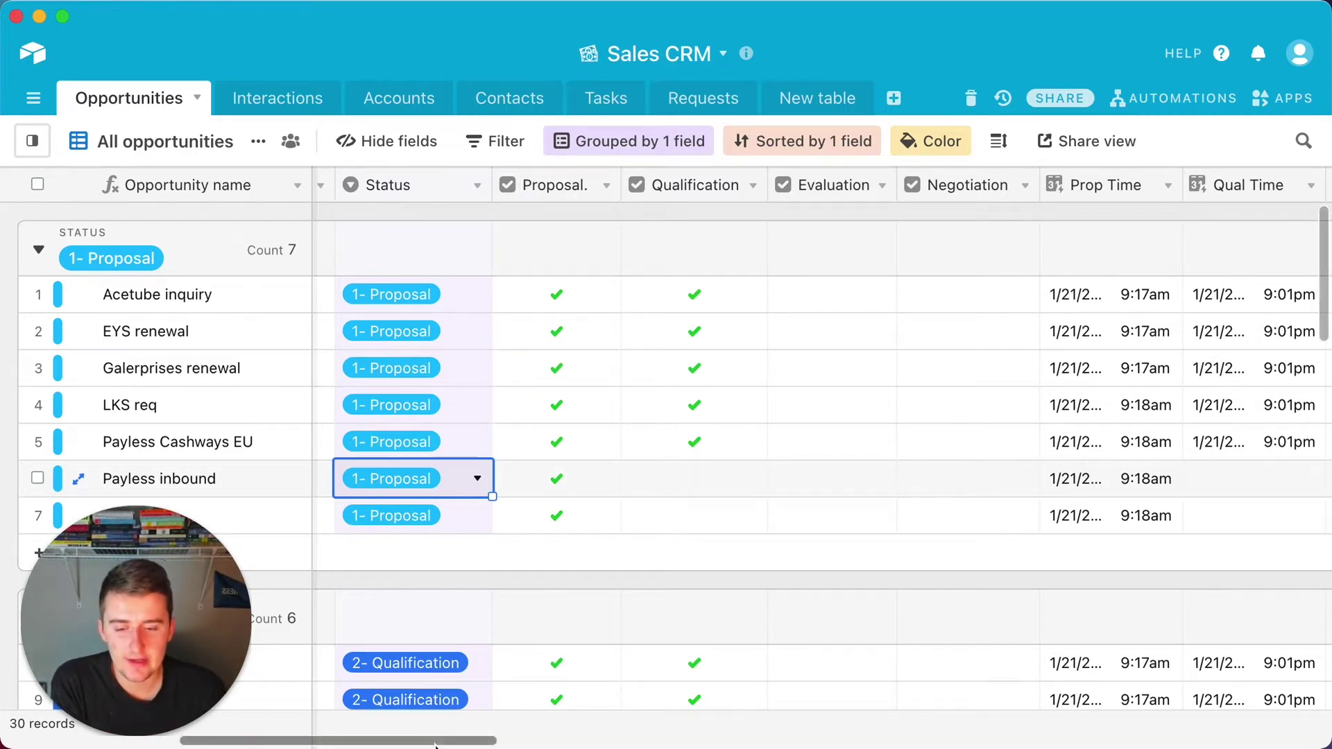
- Inspect the Prop Time field's last-modified-time configuration and the specific field it tracks, then close it without saving
drag(431, 741, 446, 741)
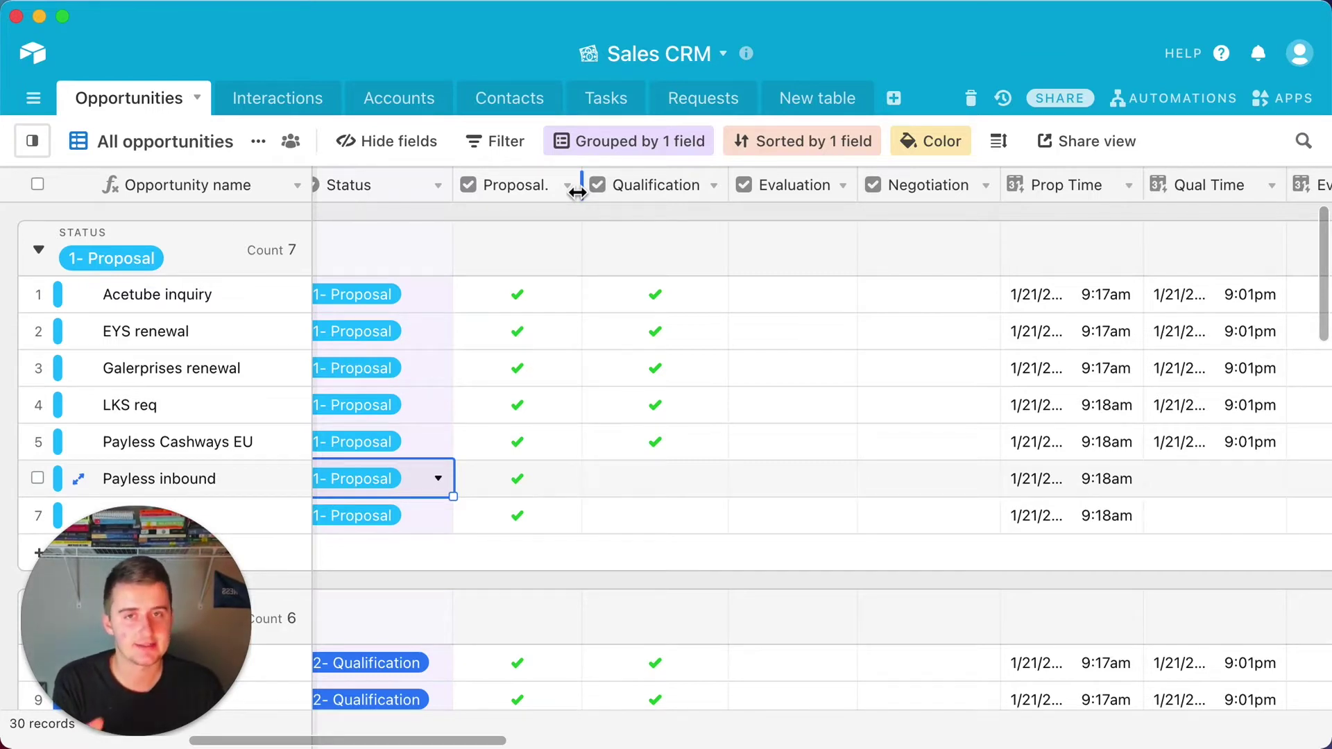
drag(578, 194, 588, 195)
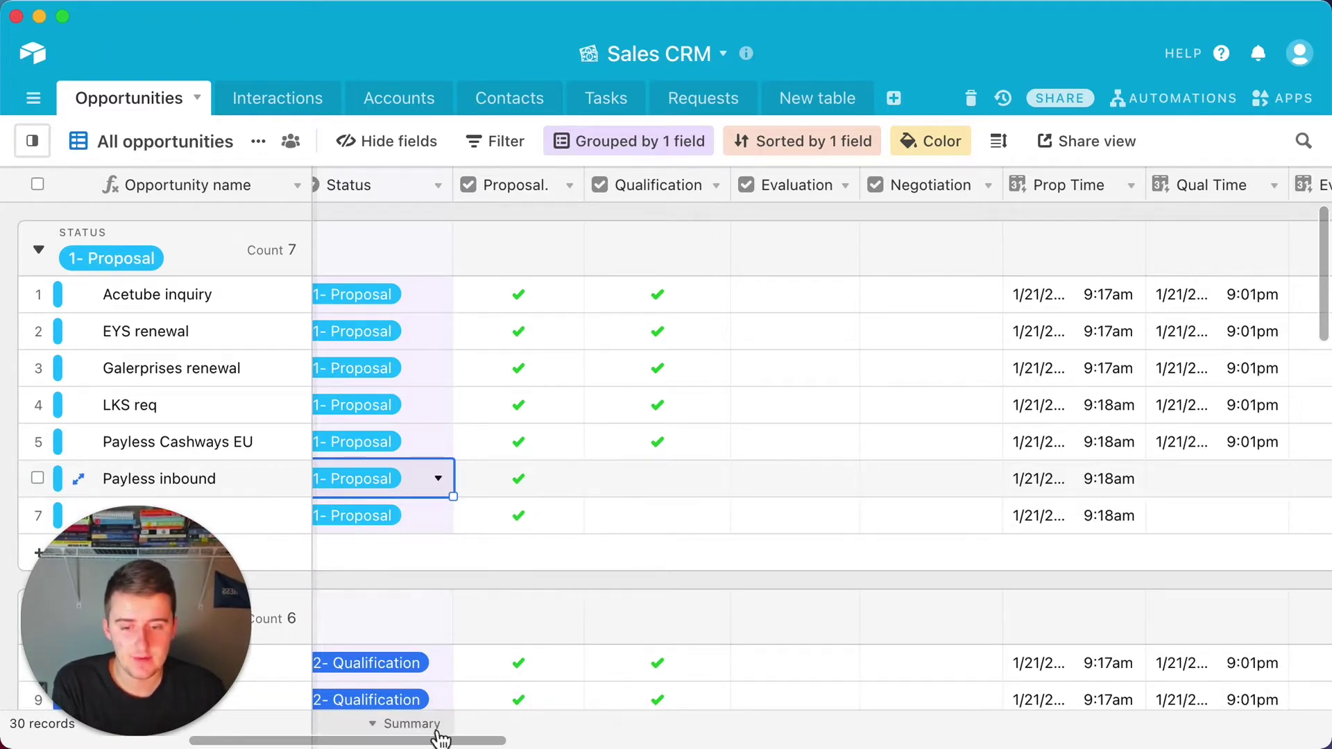
drag(438, 738, 465, 737)
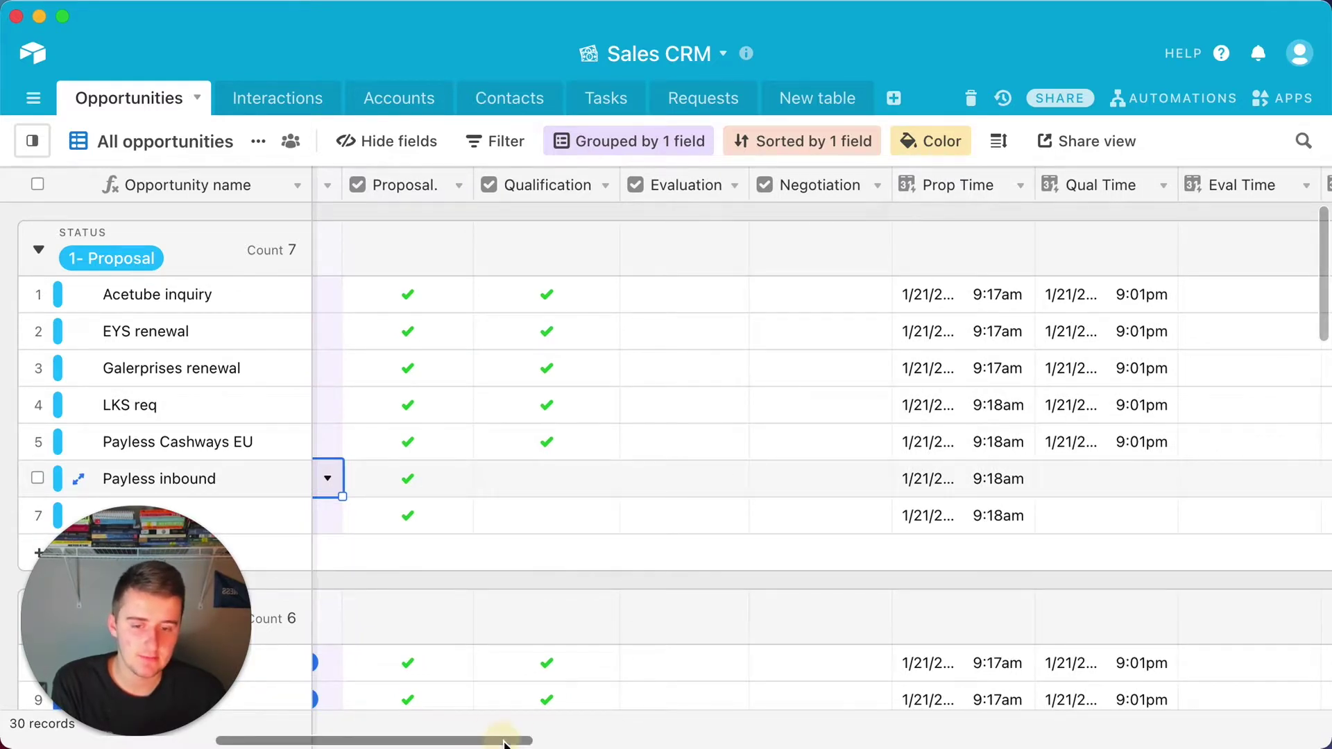
drag(504, 742, 551, 737)
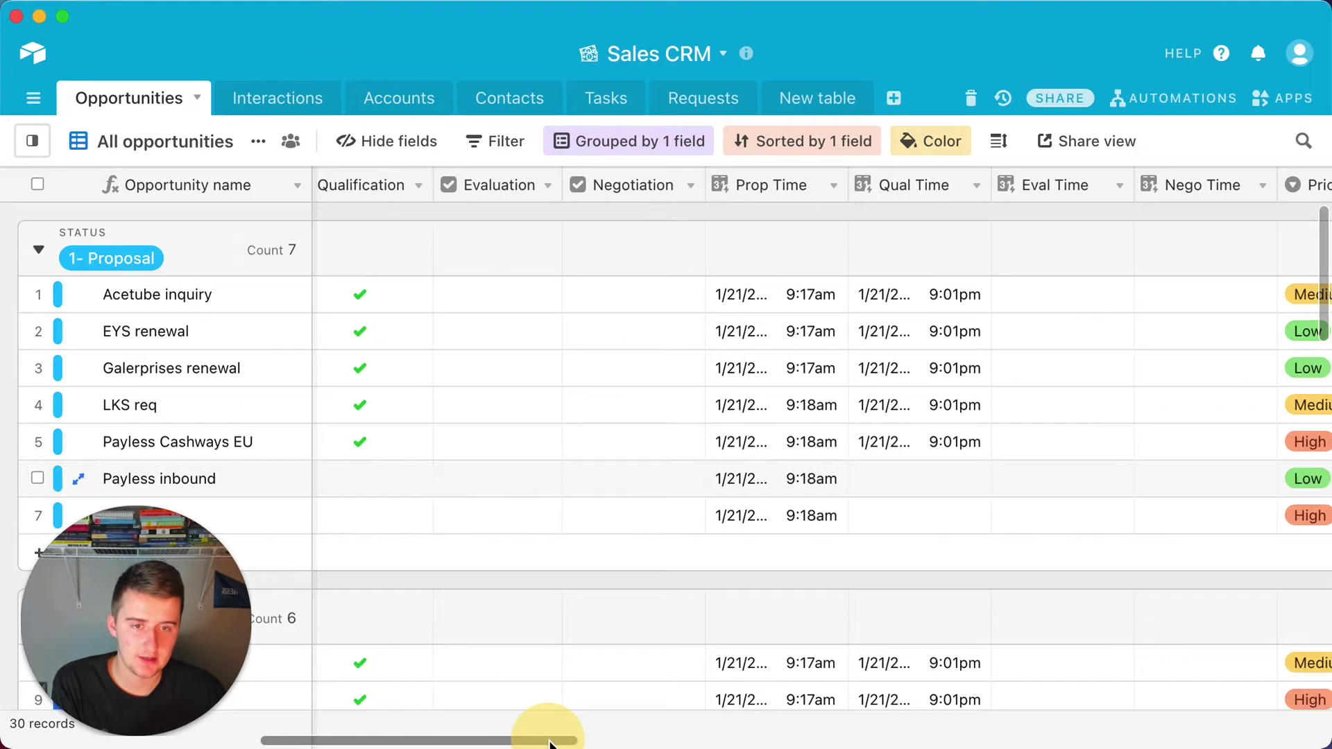
click(834, 188)
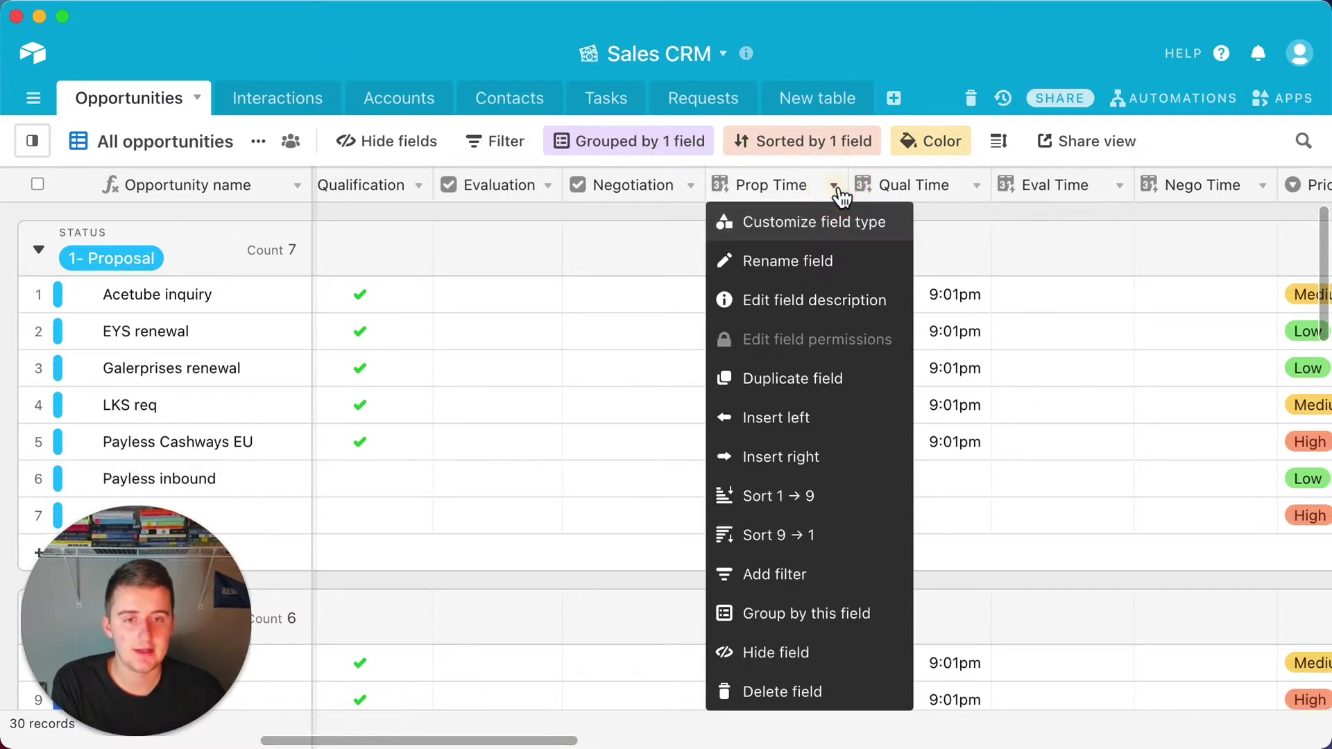
click(833, 222)
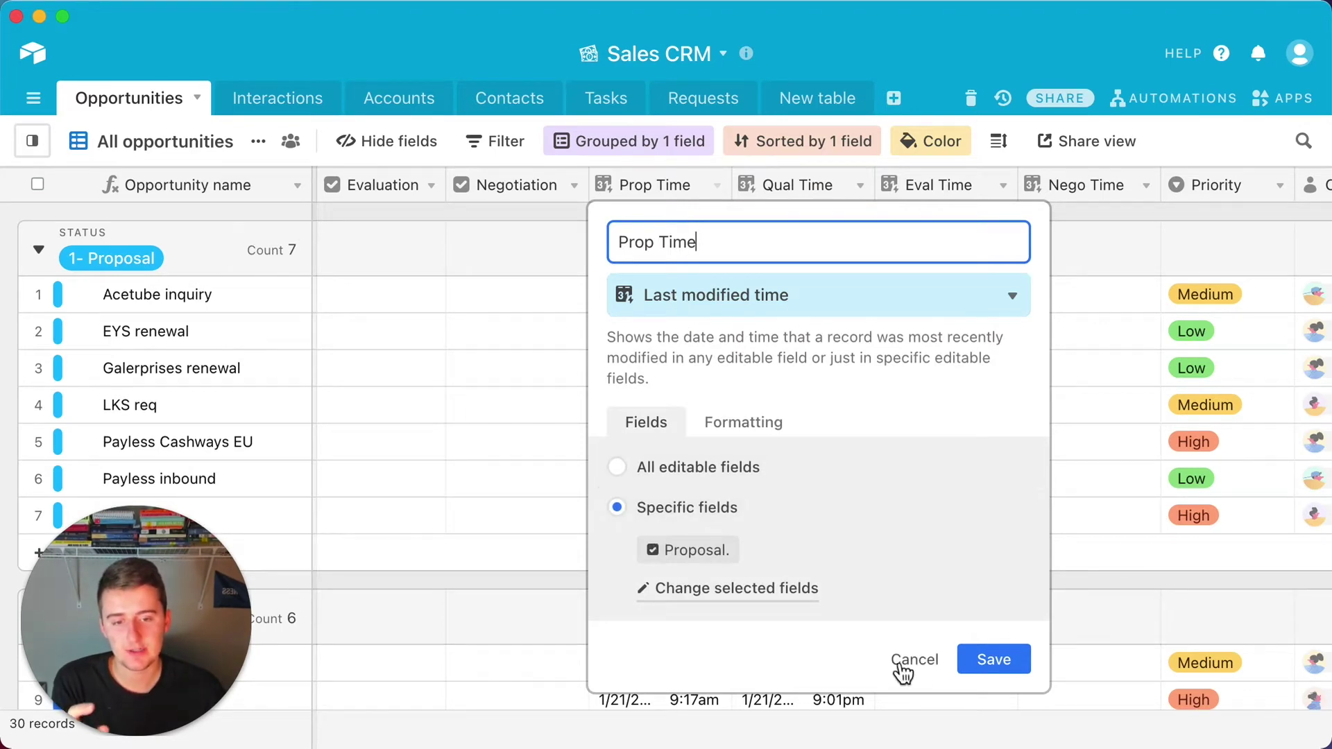
click(920, 666)
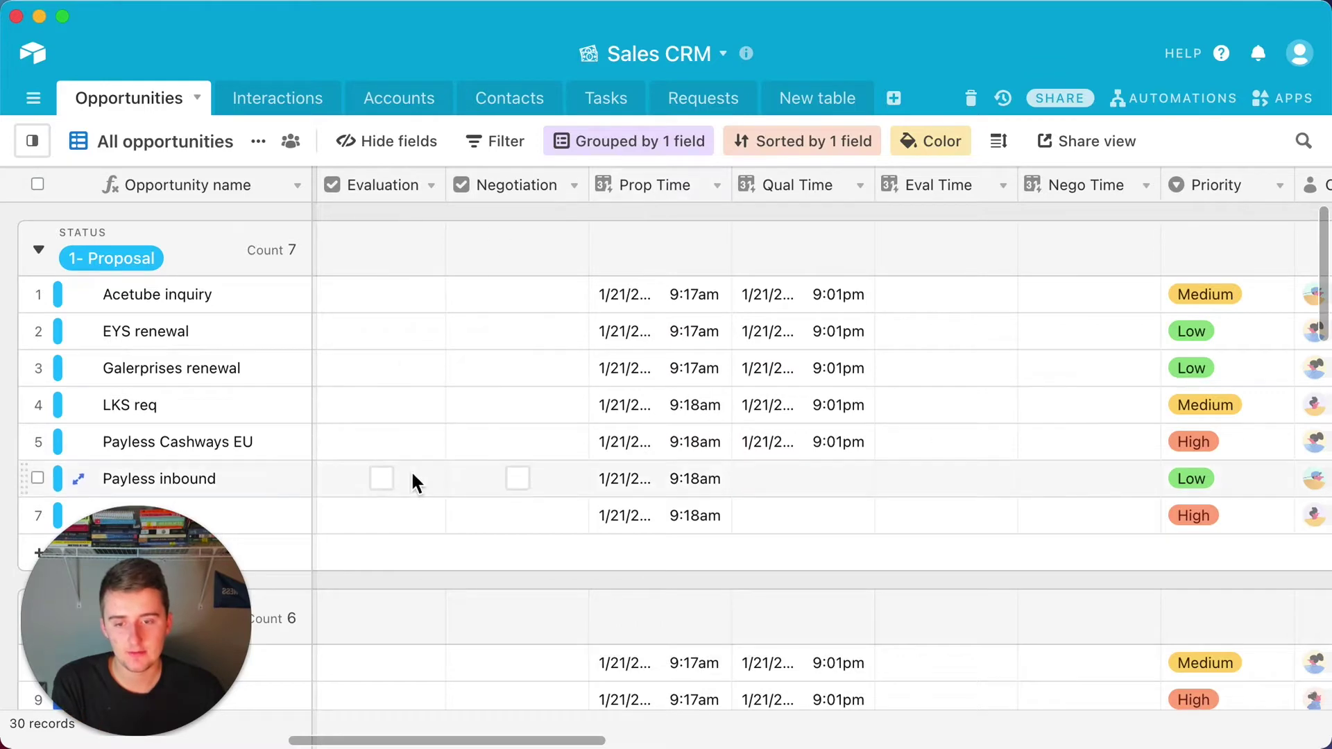
- Mark Evaluation as complete for the first five Proposal opportunities, from Acetube inquiry through Payless Cashways EU
drag(356, 742, 284, 740)
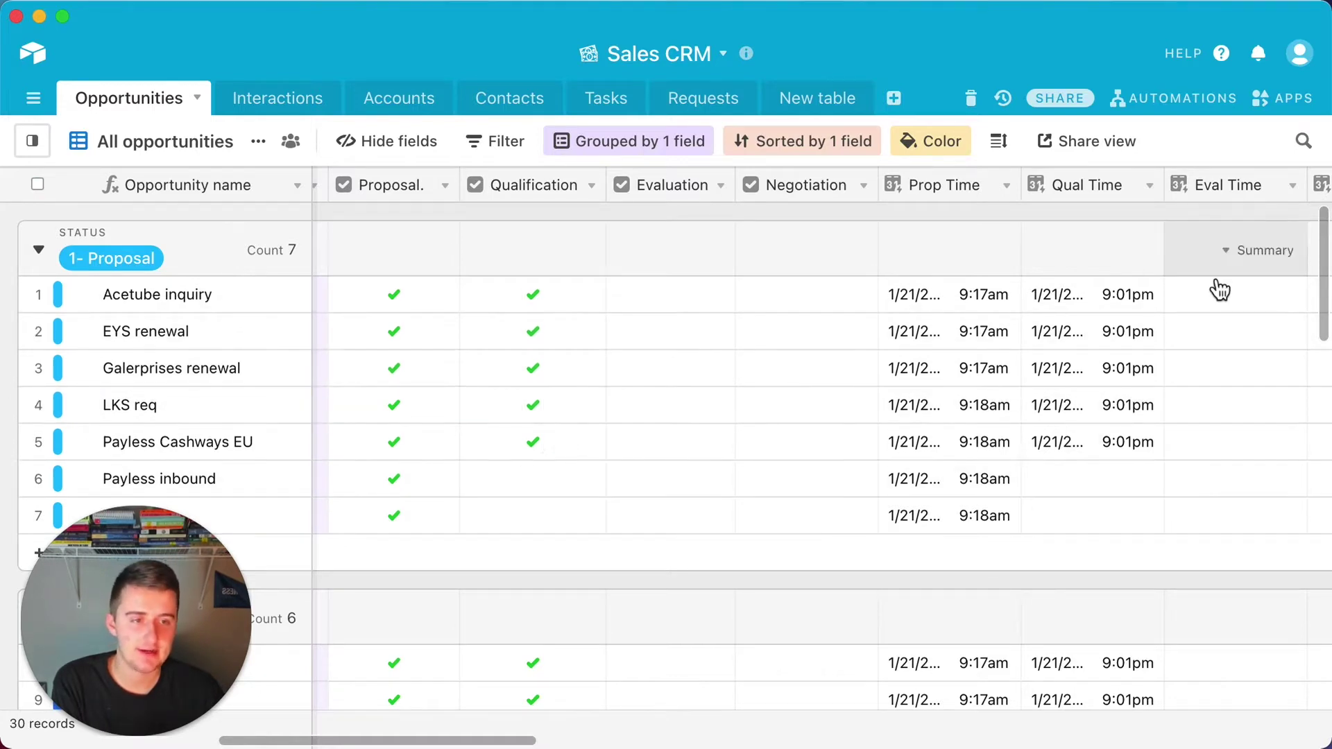
click(680, 295)
click(677, 336)
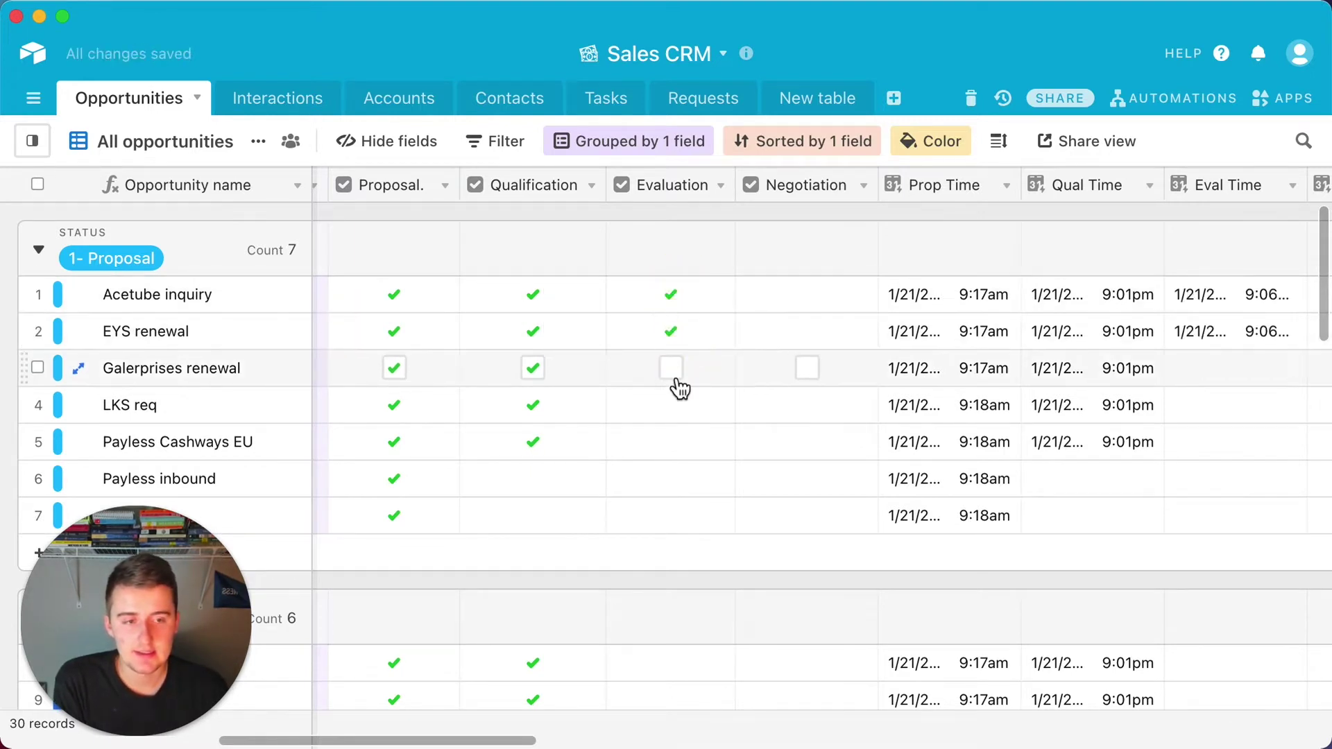
click(673, 375)
click(673, 415)
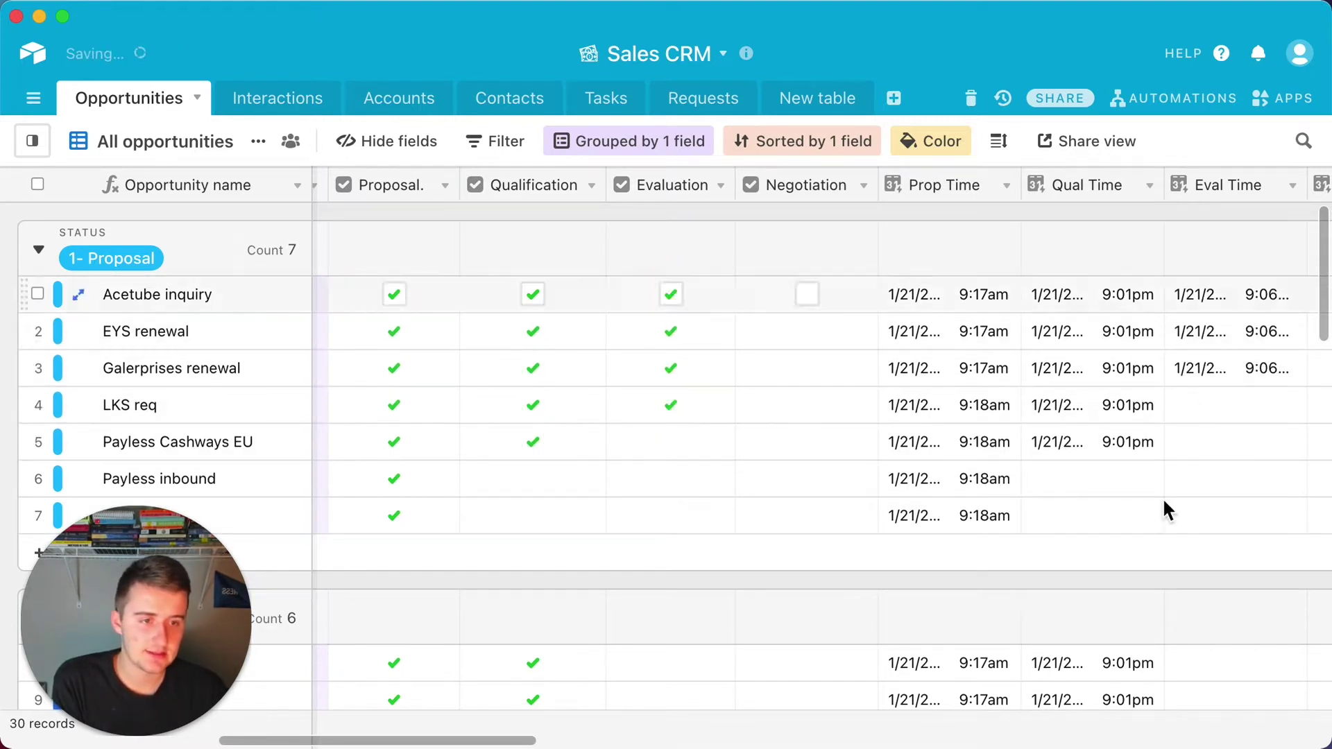
click(668, 444)
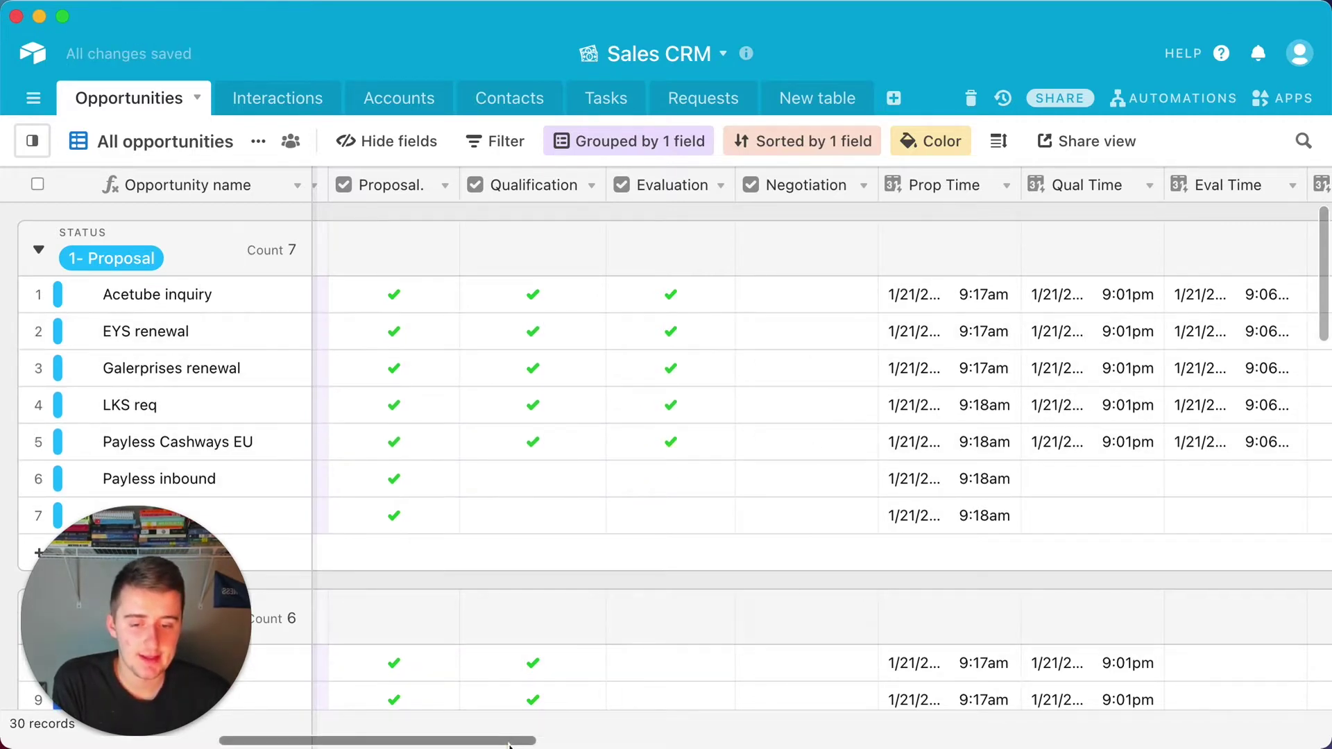
- Insert a Created time field directly after Negotiation, with 12-hour time included, and narrow its column to fit the date and time
drag(517, 741, 564, 741)
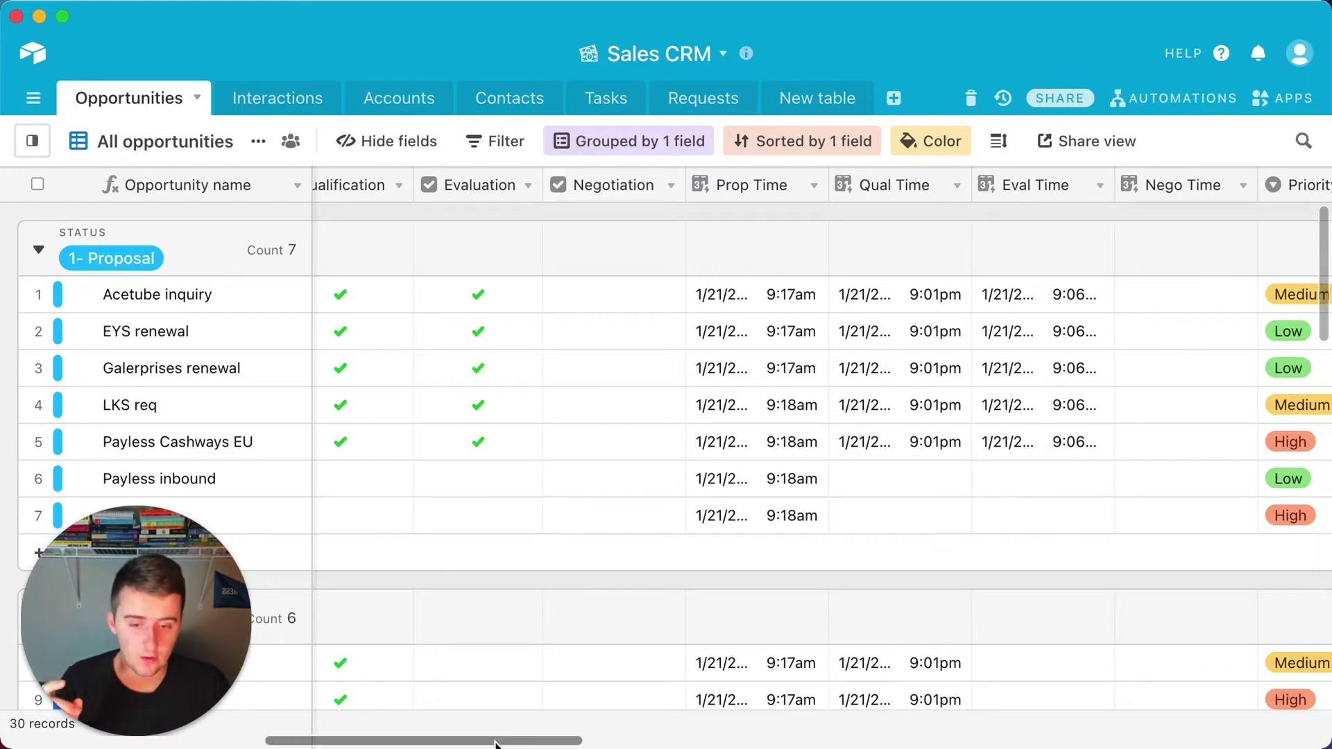
drag(497, 741, 467, 741)
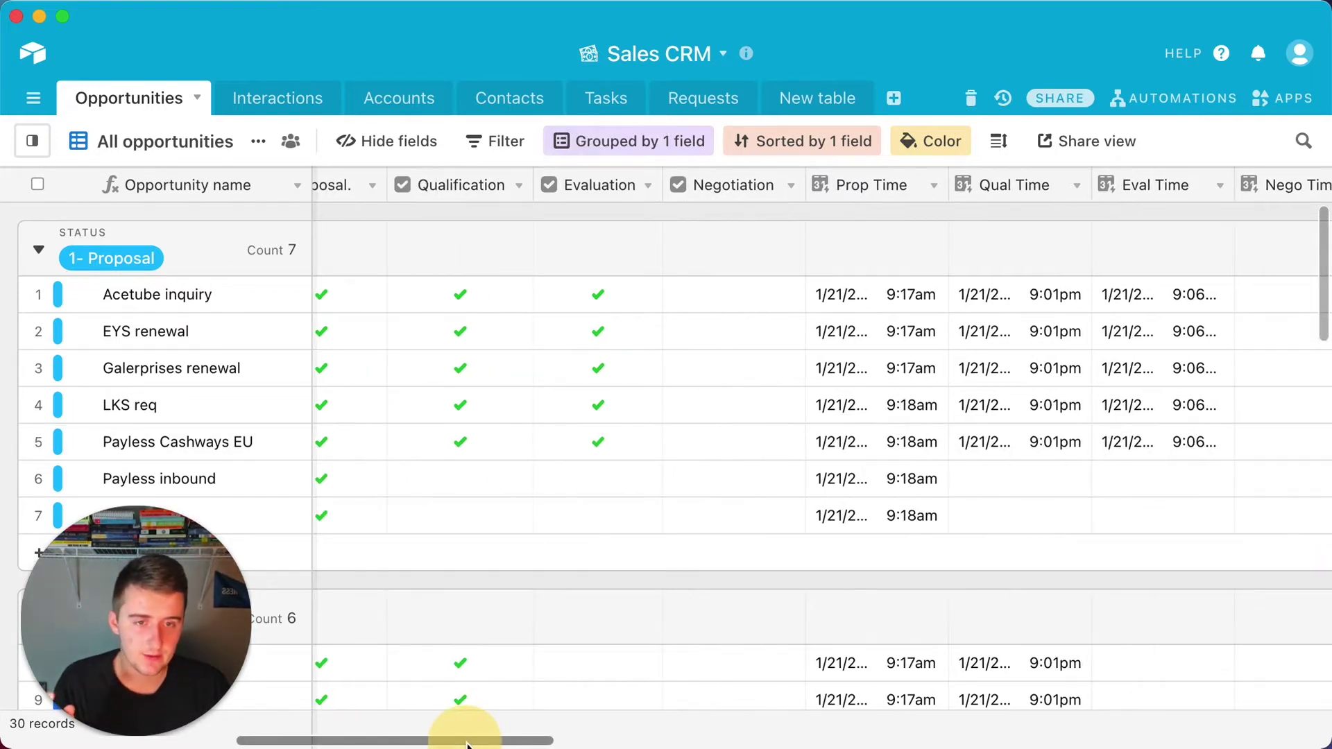
right_click(734, 186)
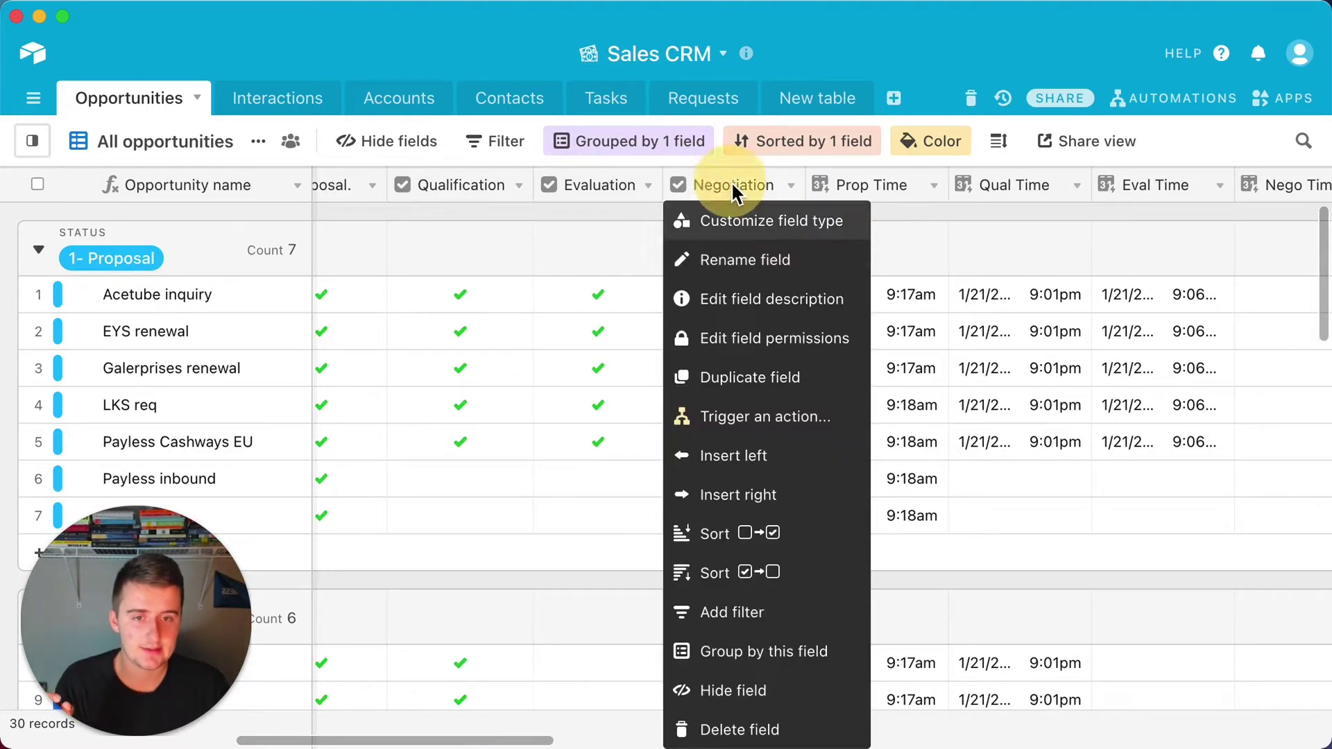
click(721, 496)
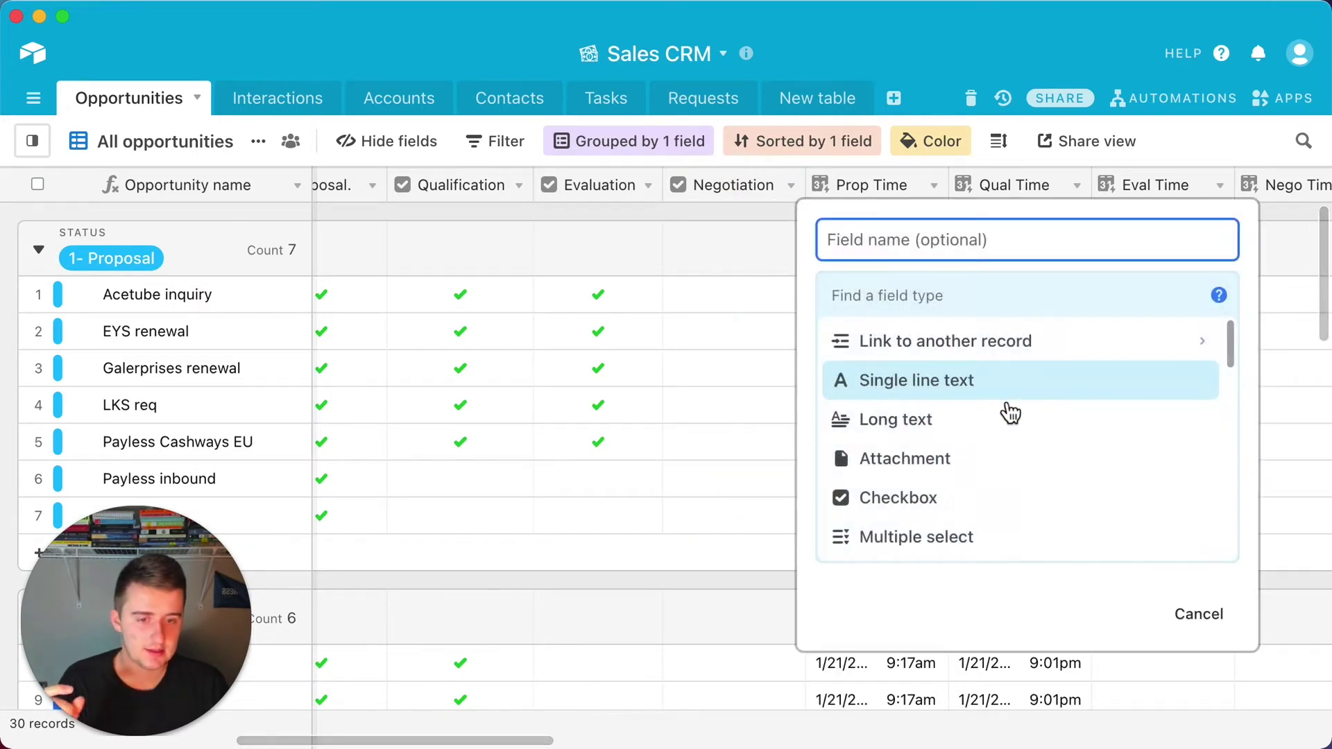
scroll(1011, 410, down, 3)
scroll(1011, 410, down, 10)
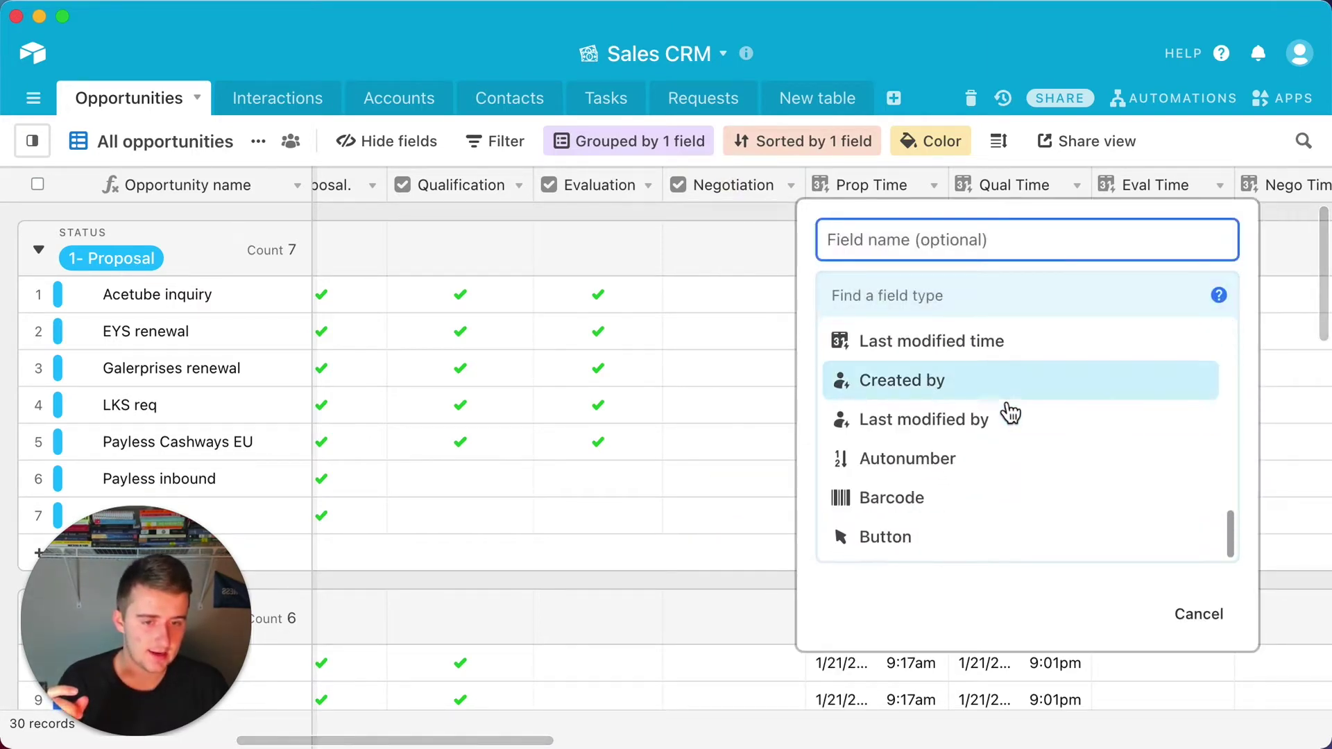
scroll(948, 371, up, 1)
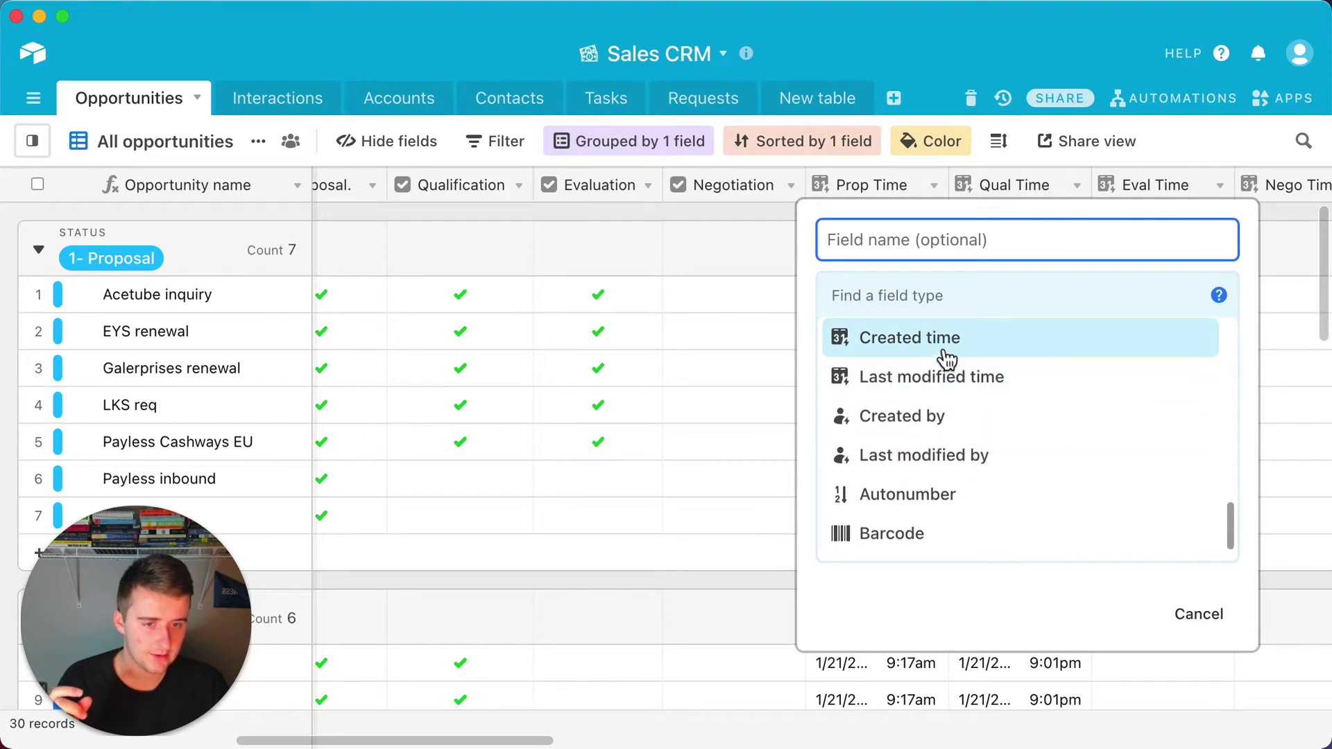
click(943, 350)
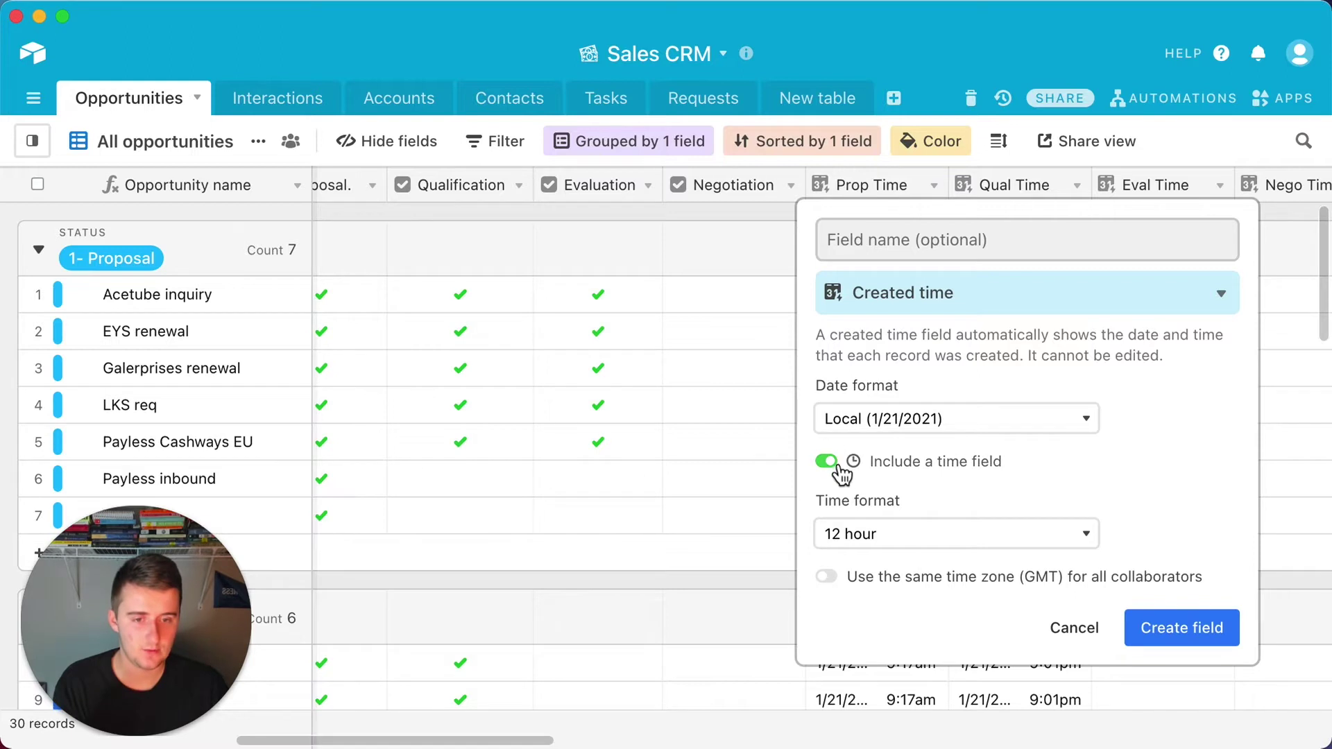
click(1227, 636)
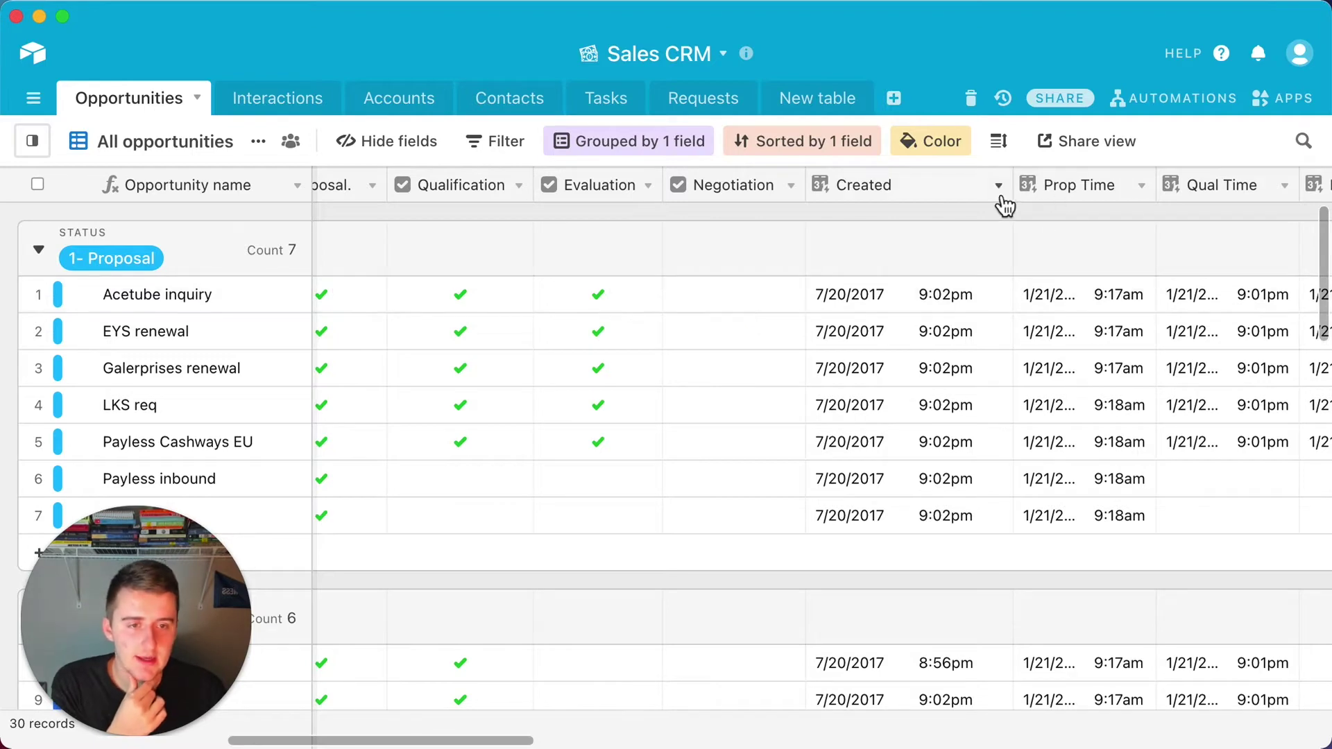
drag(1015, 185, 972, 208)
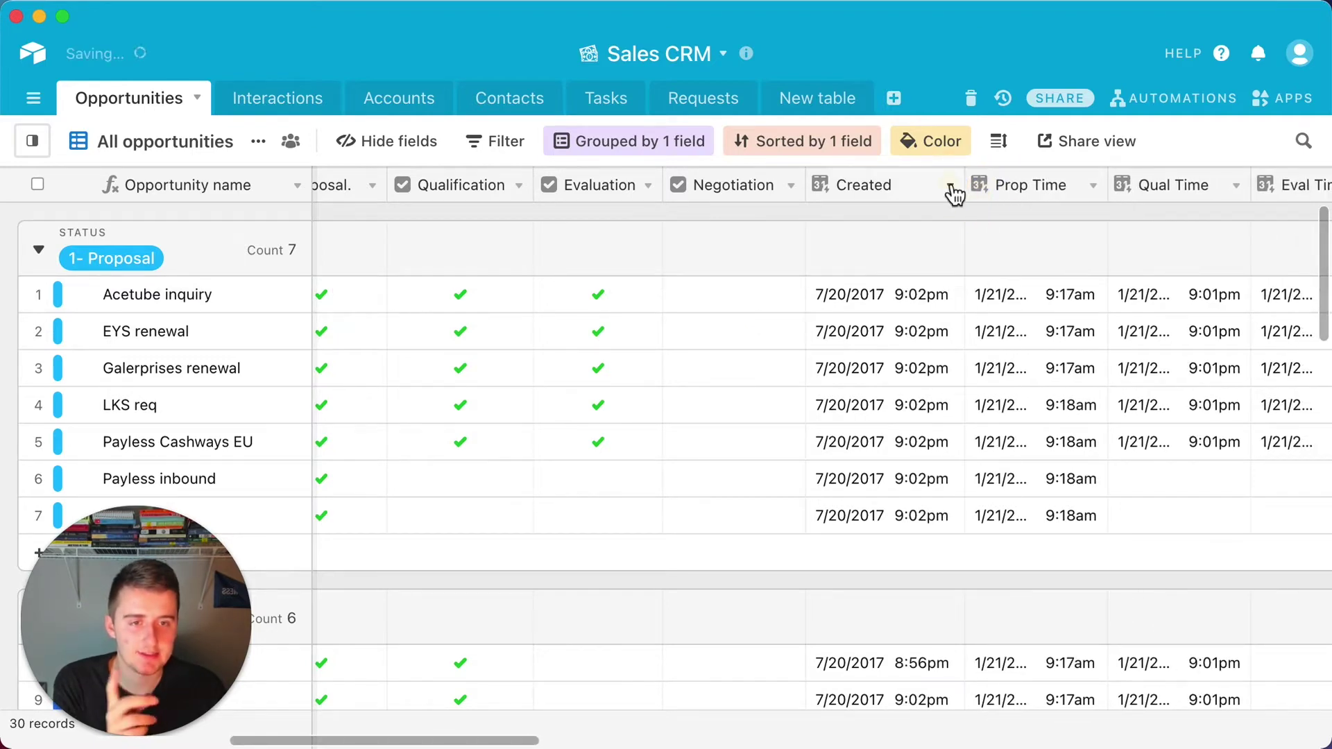
- Compare the field options of Created and Negotiation, checking which one offers to trigger an action on change
click(950, 185)
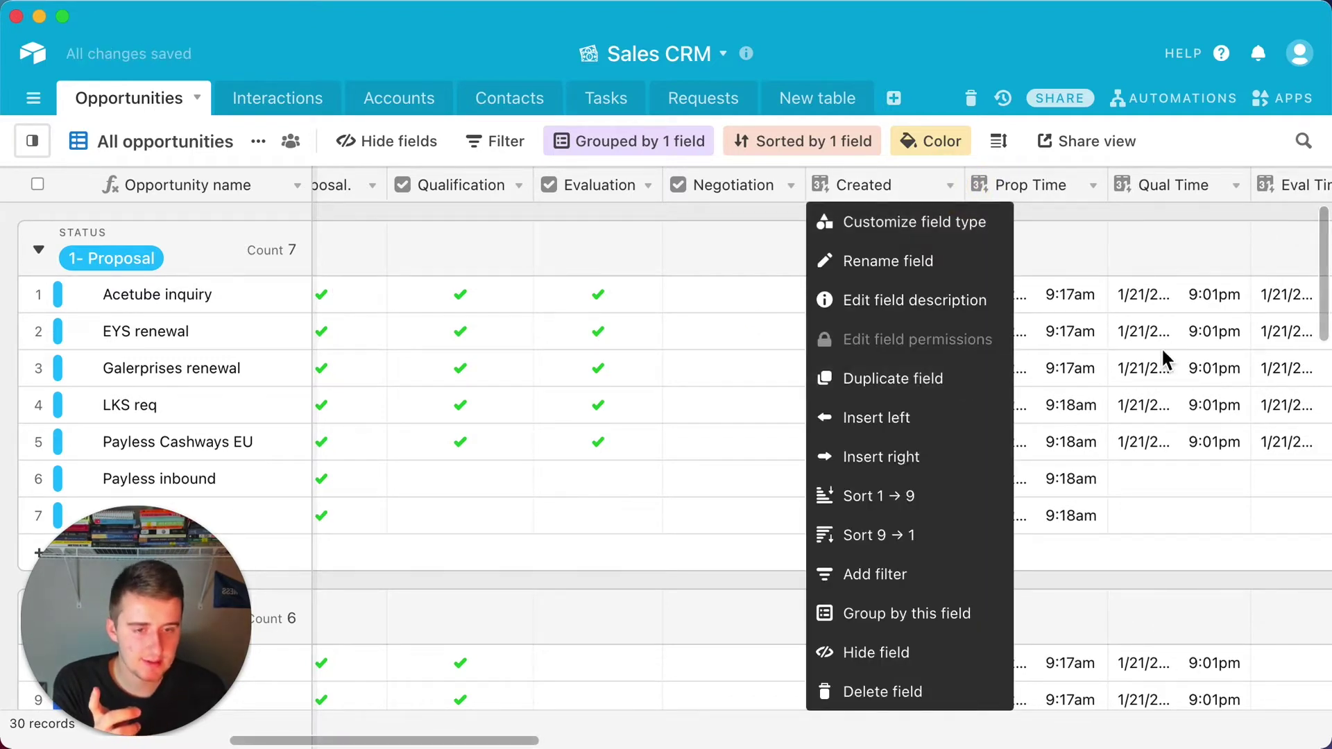
click(1166, 358)
right_click(913, 196)
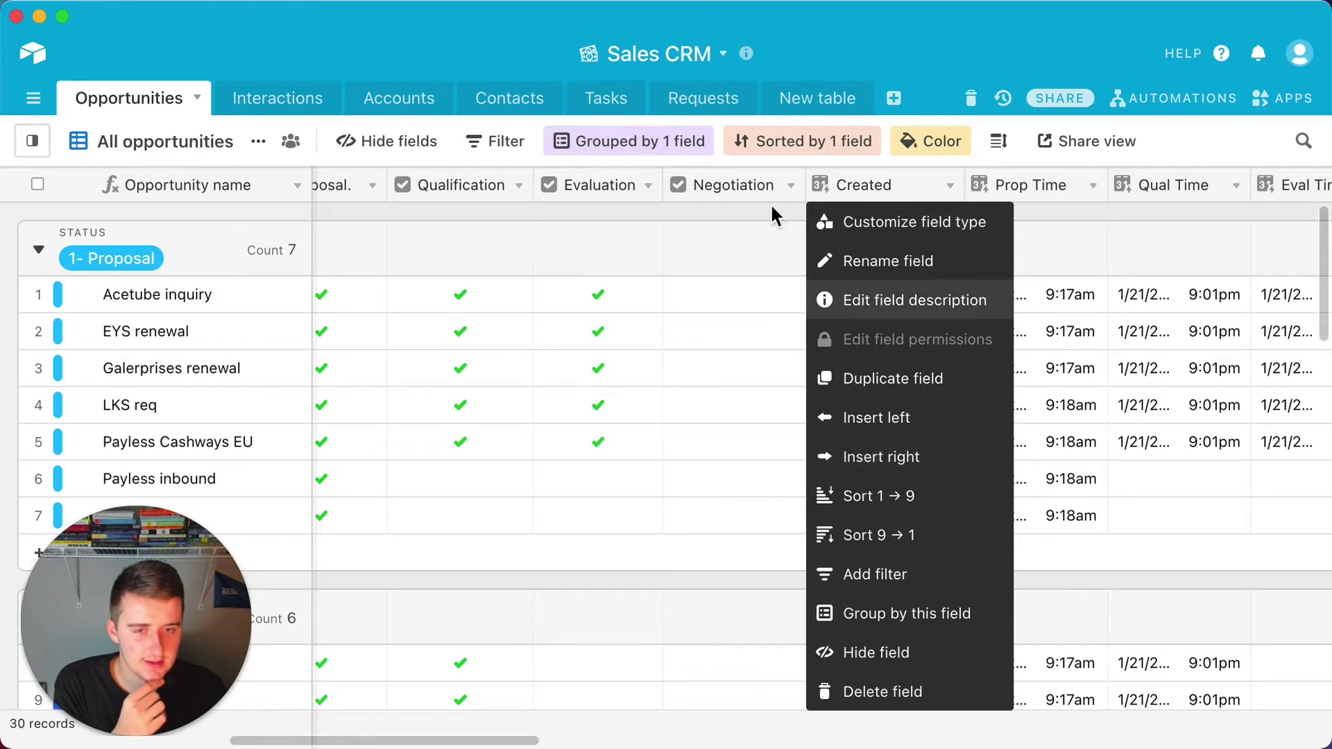
right_click(768, 185)
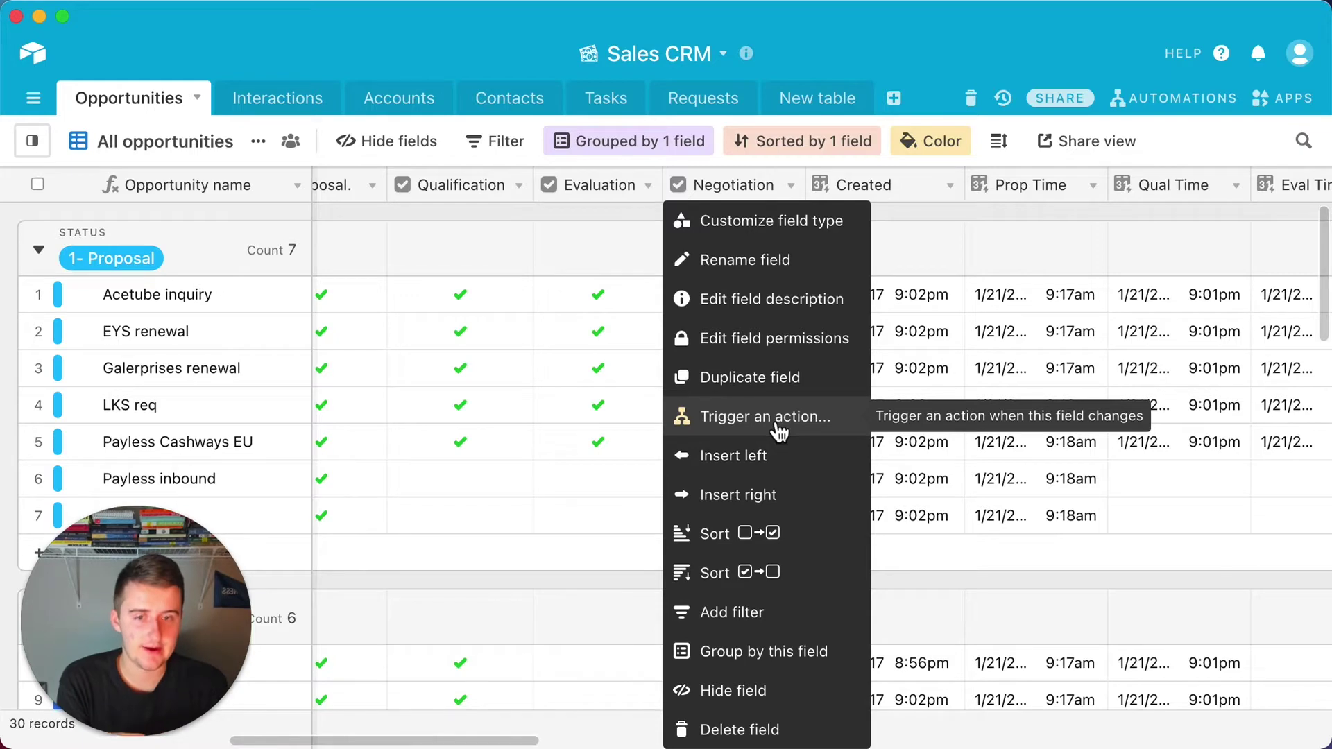
click(547, 491)
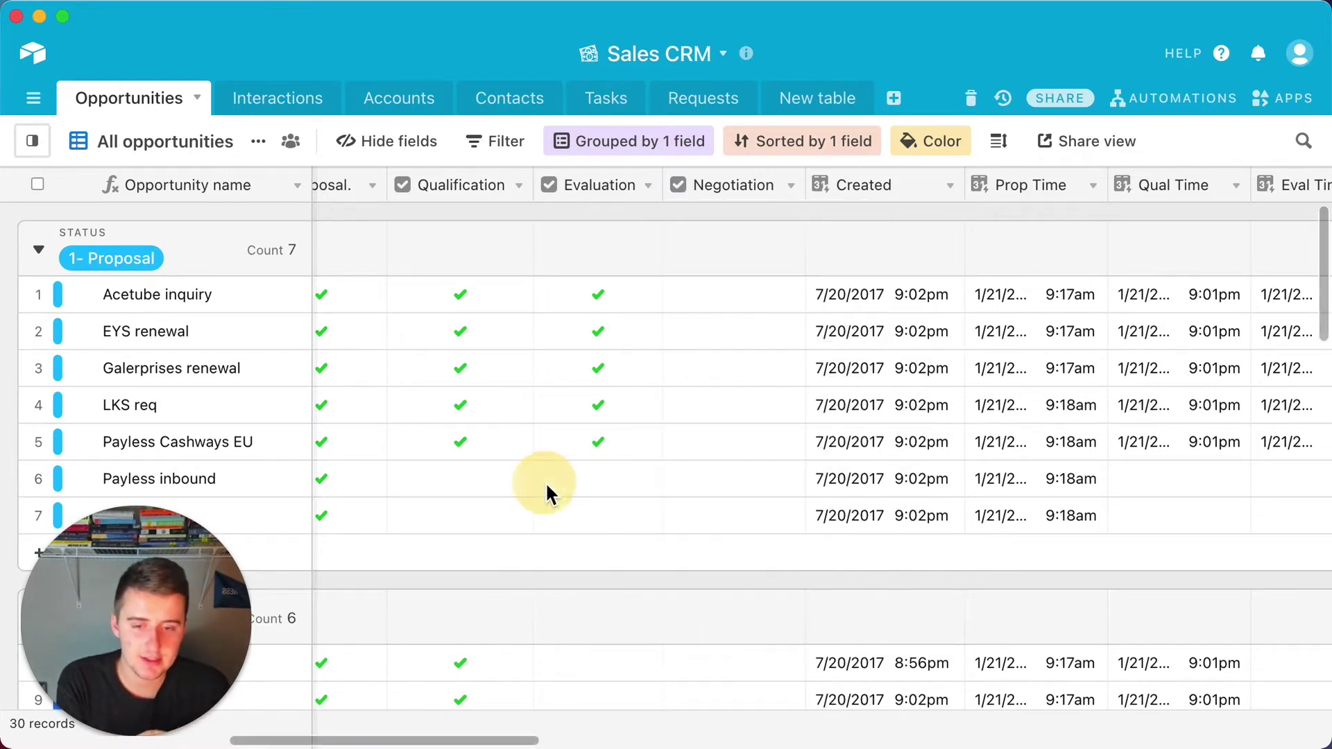
drag(466, 740, 424, 744)
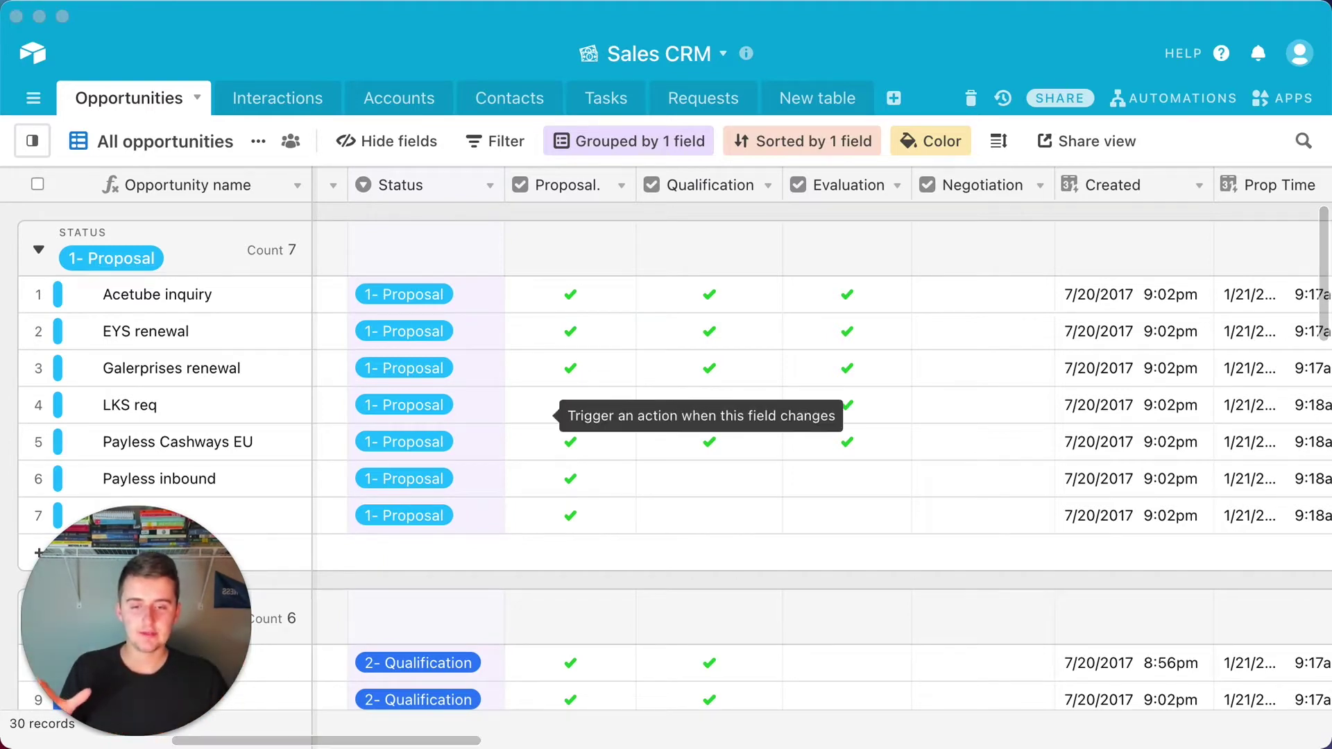
click(580, 447)
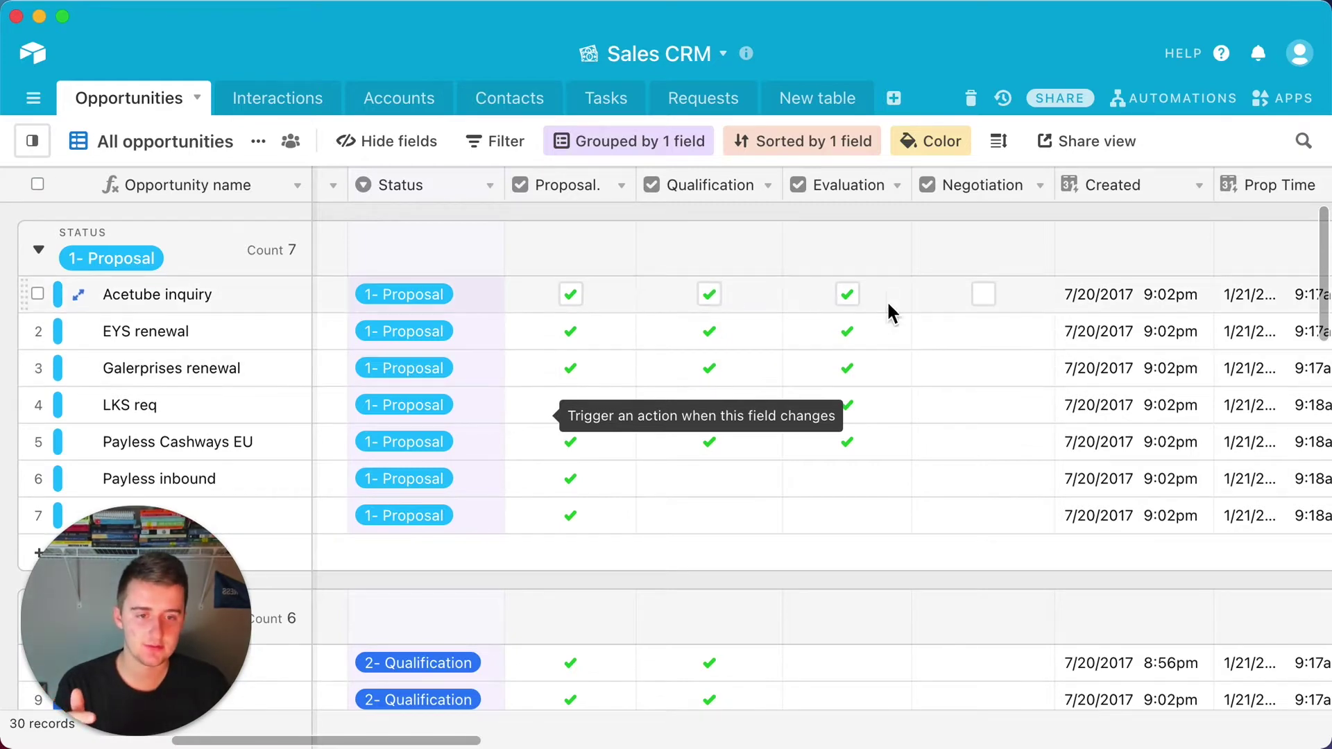
- Mark Negotiation as complete for the first four Proposal opportunities, from Acetube inquiry through LKS req
drag(442, 744, 537, 746)
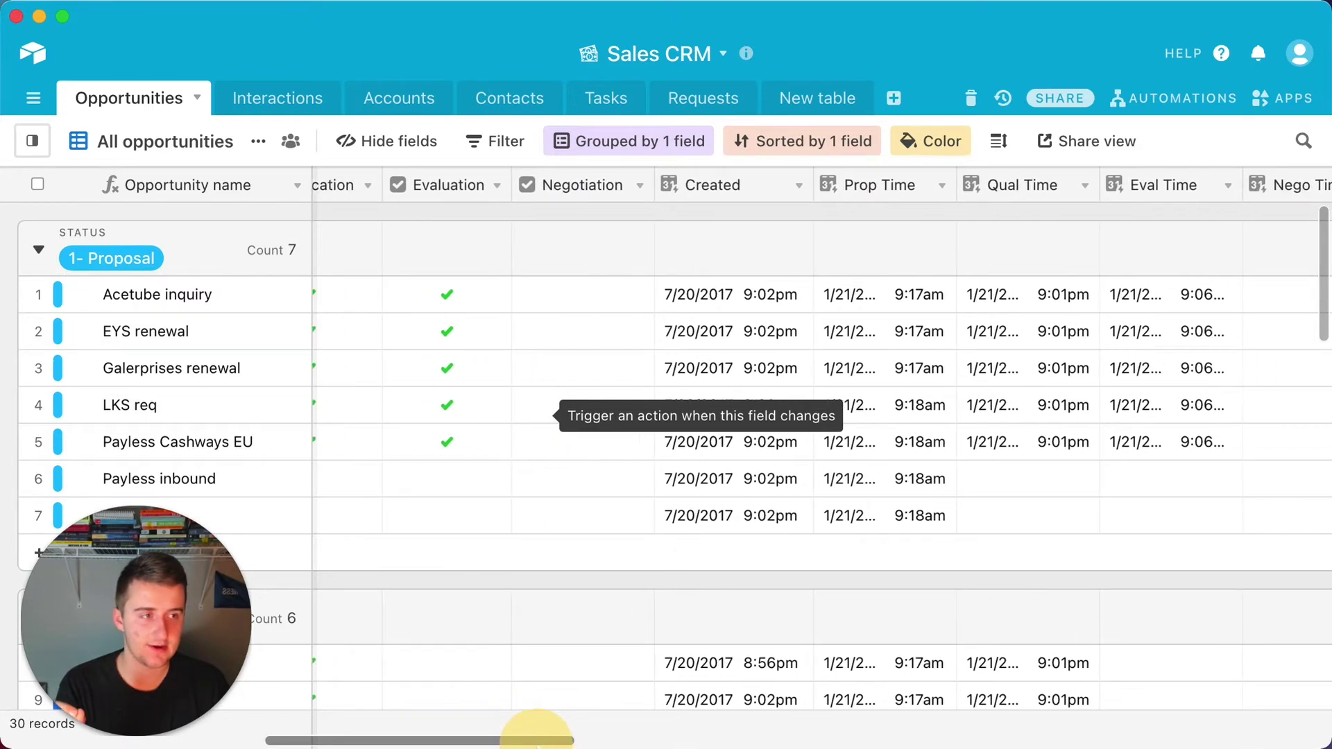
click(590, 295)
click(590, 334)
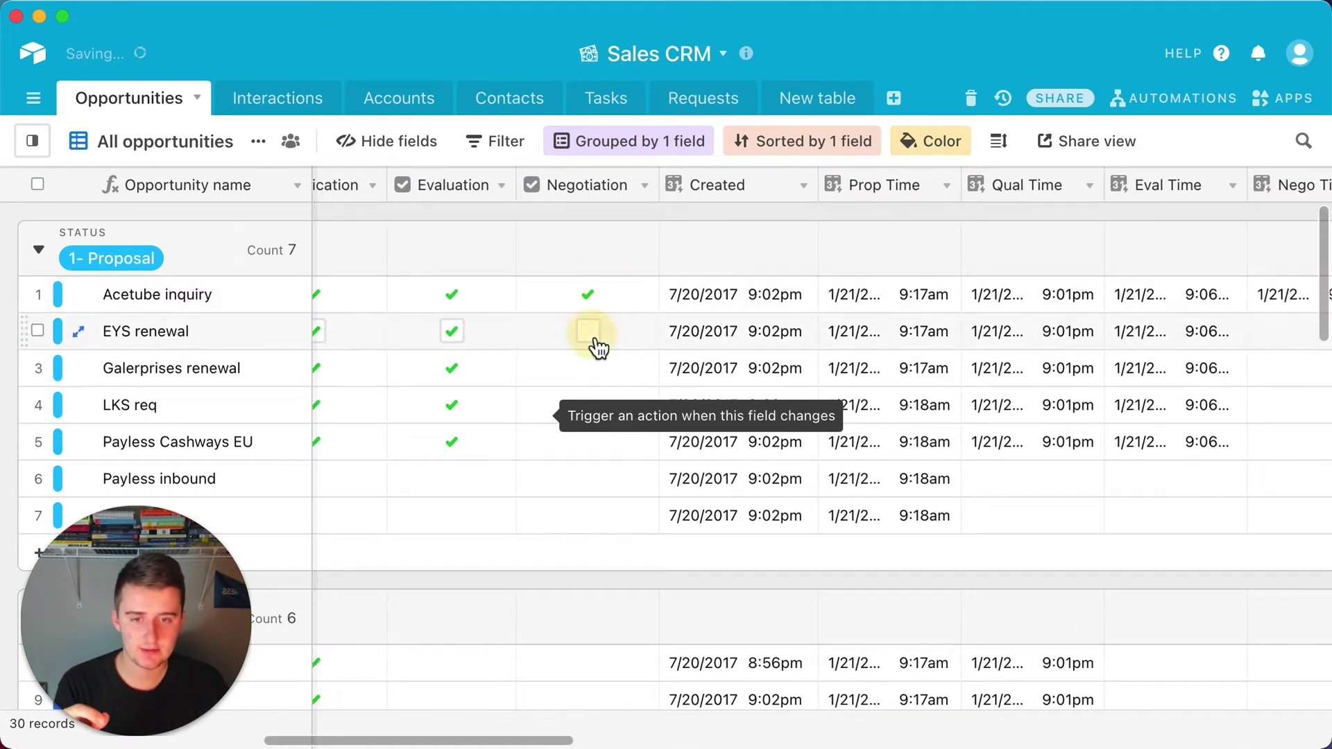
click(590, 369)
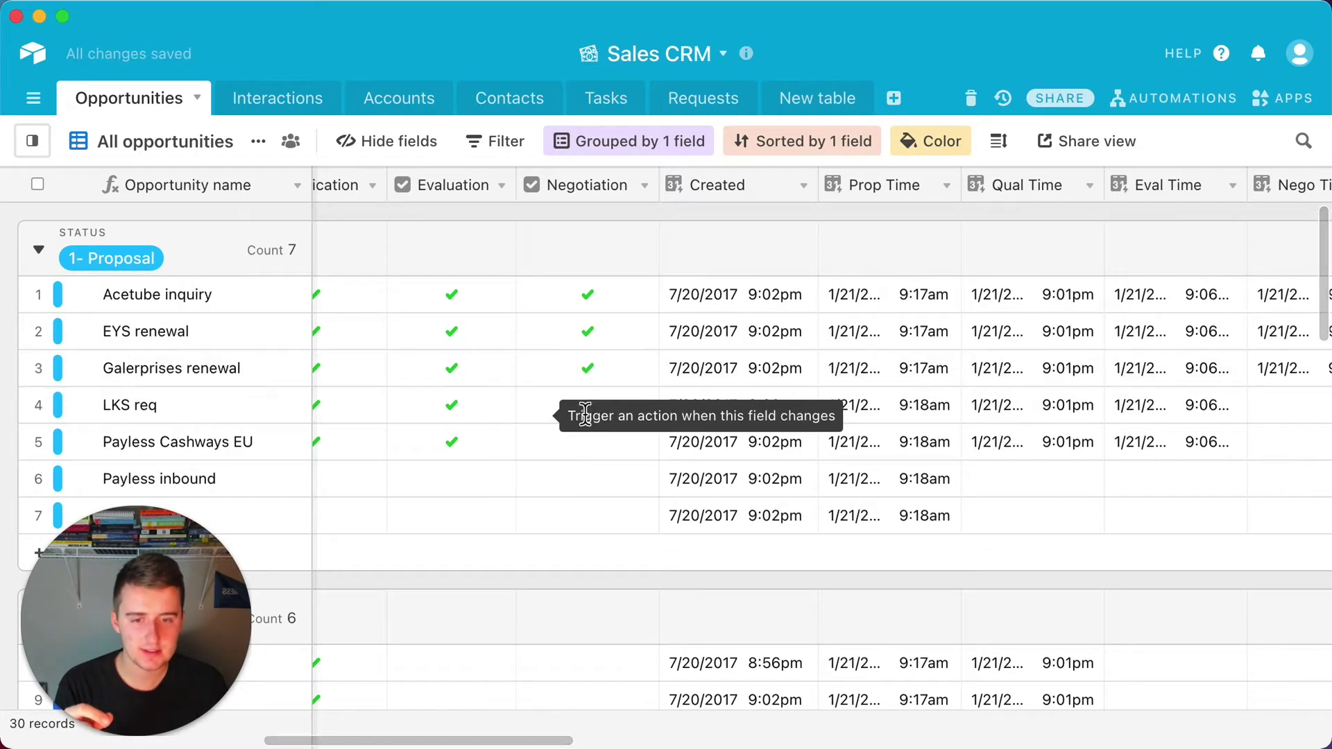
drag(382, 742, 309, 742)
click(911, 408)
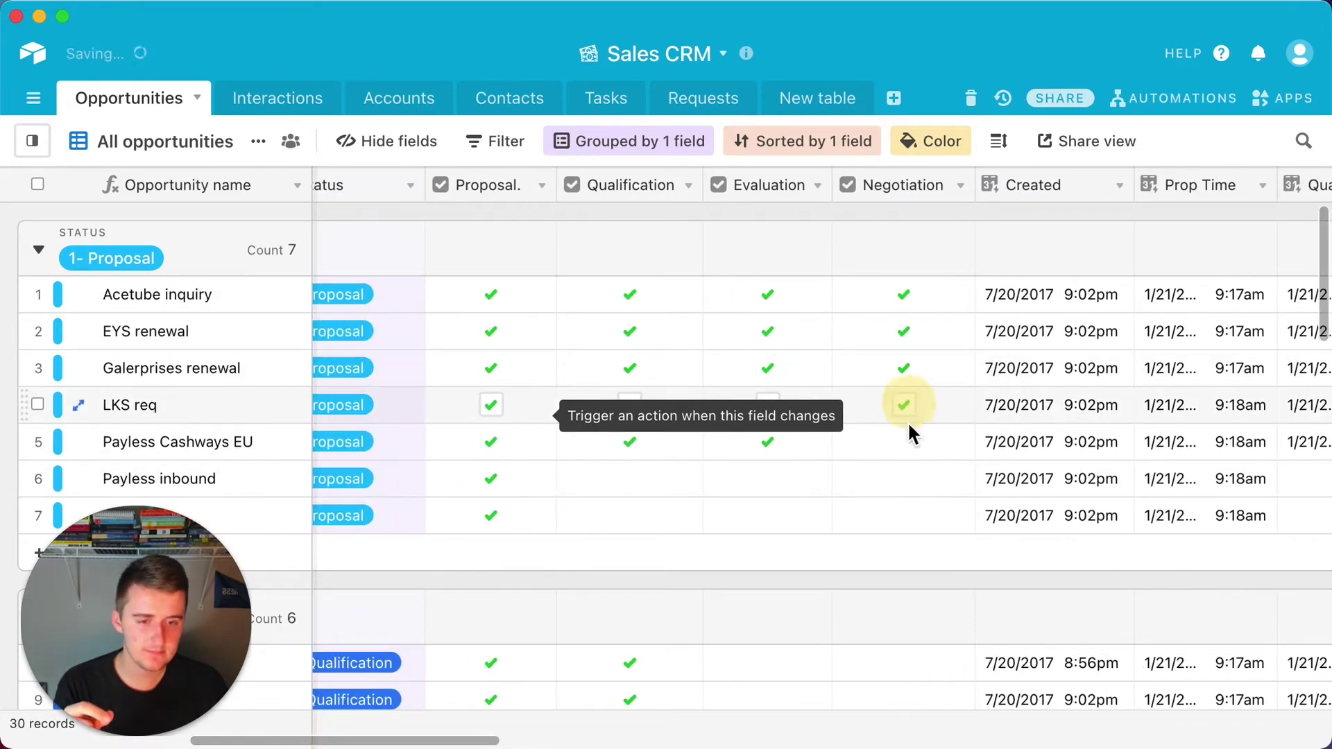
scroll(909, 436, down, 4)
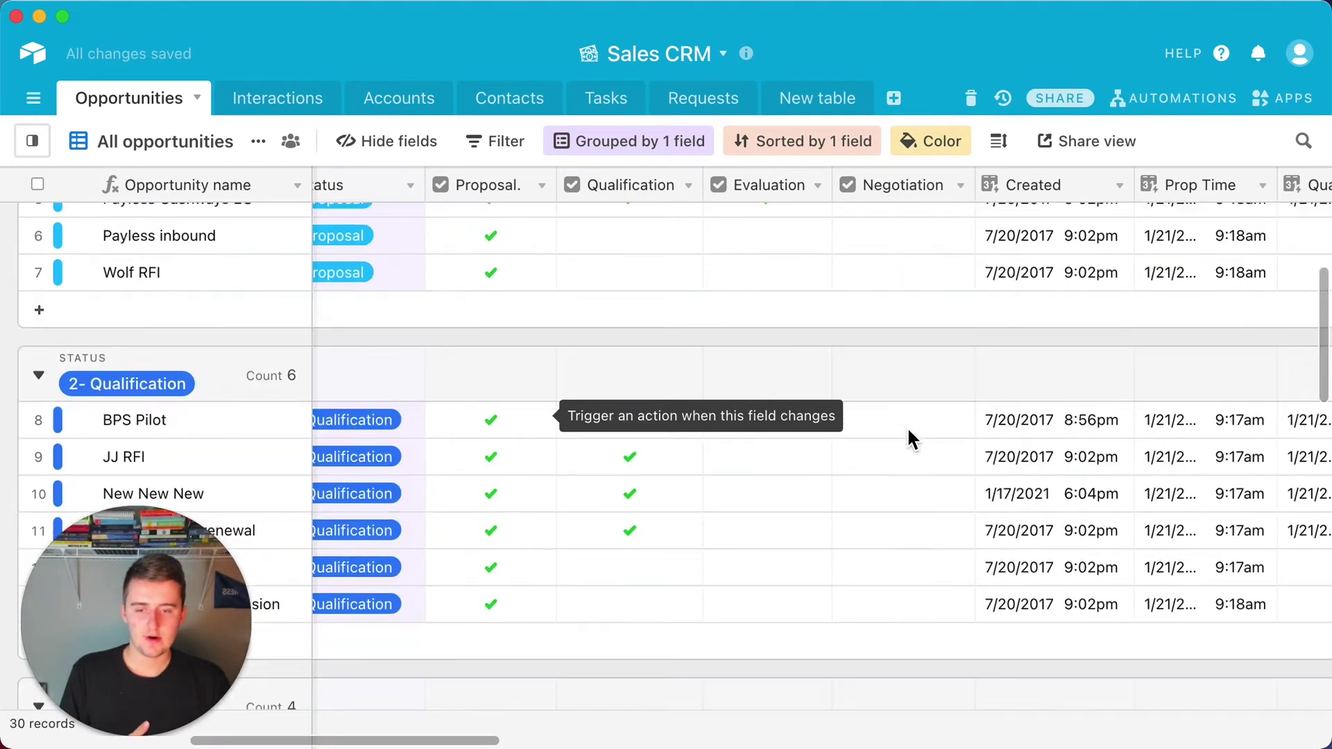
scroll(909, 436, down, 4)
scroll(909, 438, up, 6)
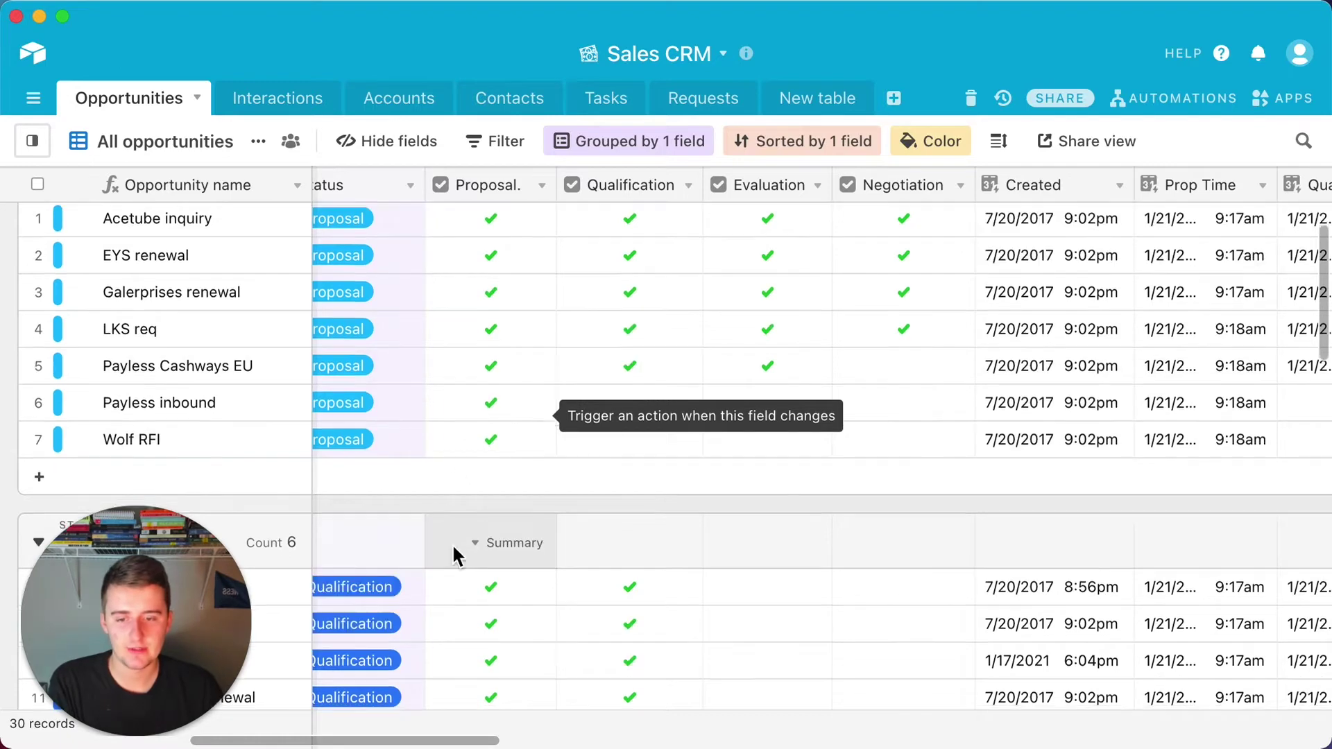
scroll(460, 551, down, 6)
scroll(472, 561, down, 5)
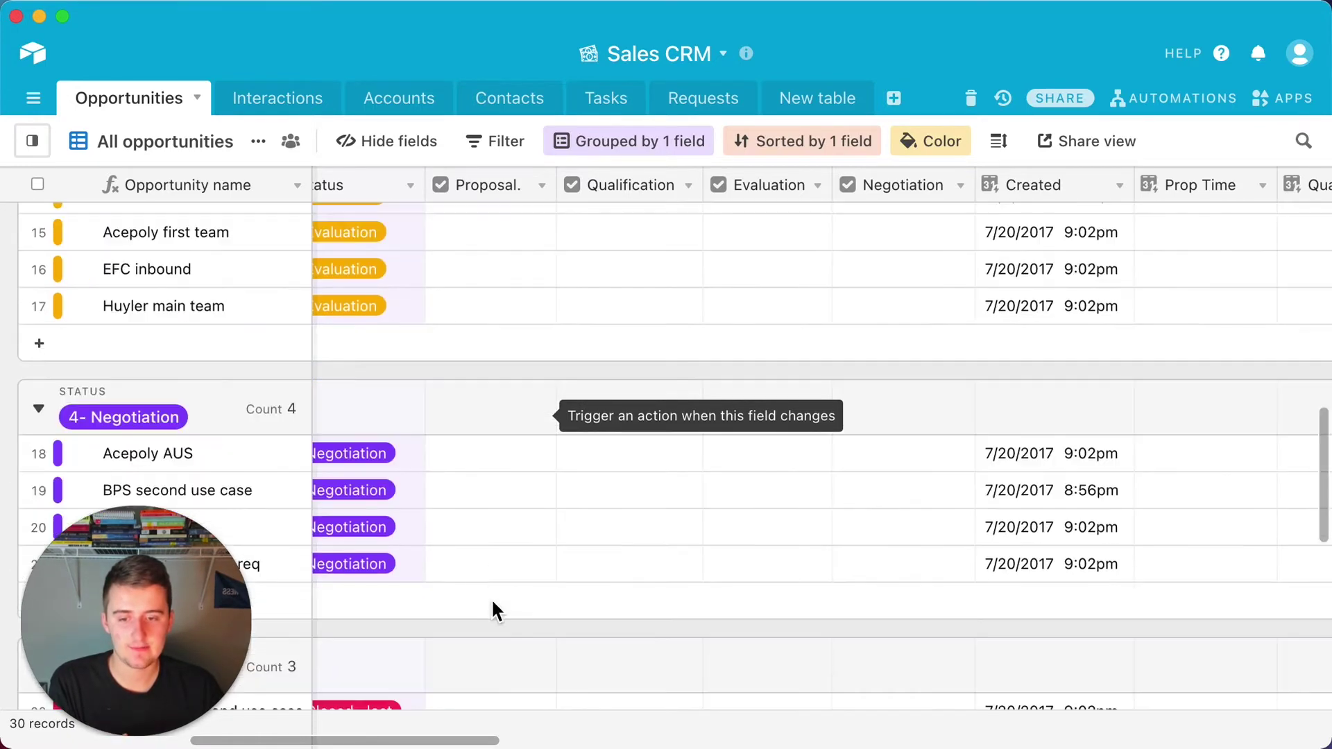
scroll(492, 569, up, 3)
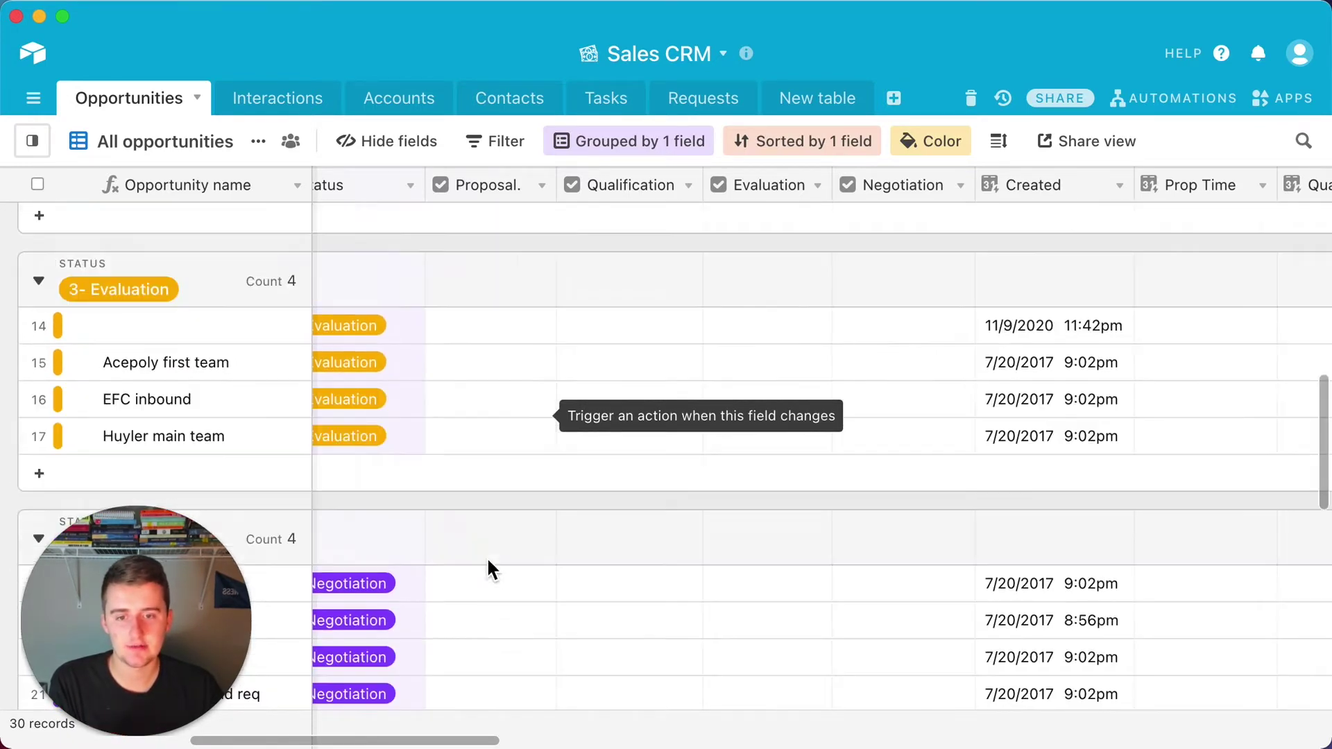
scroll(492, 571, up, 8)
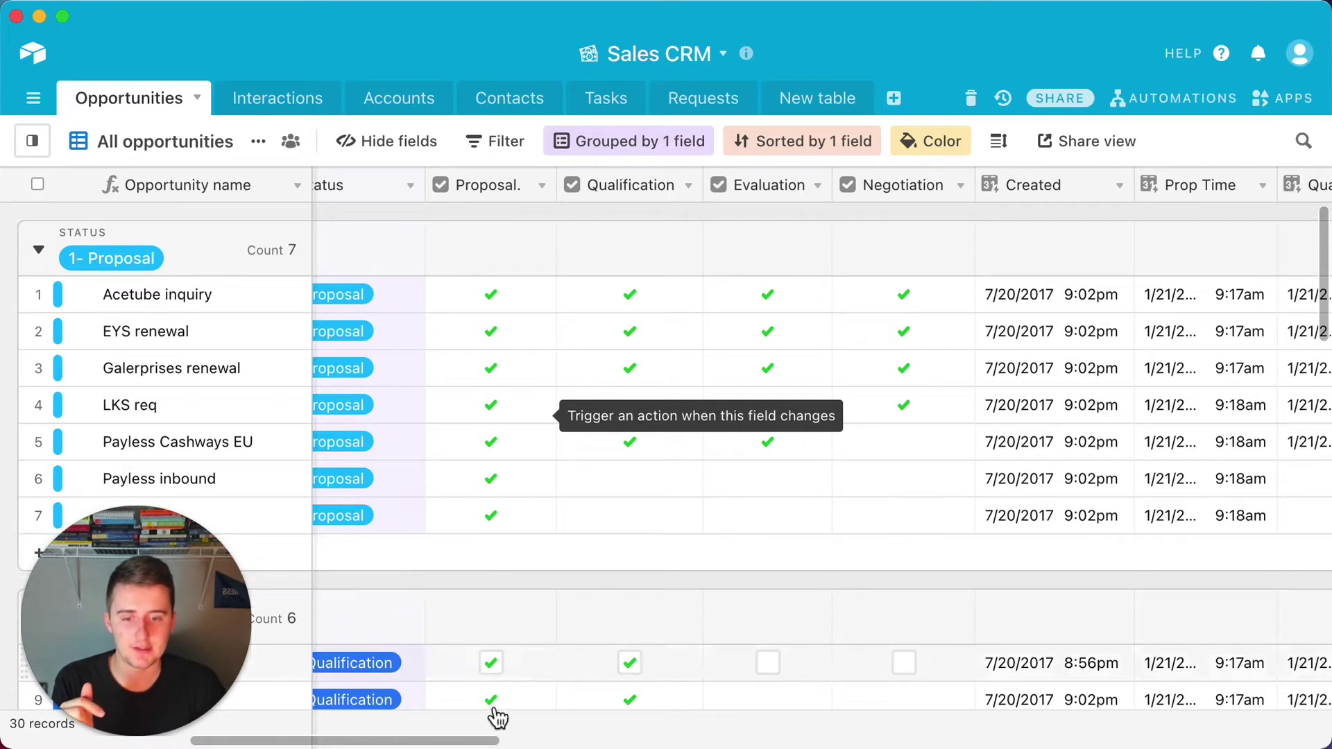
mouse_move(446, 740)
mouse_down()
mouse_move(395, 736)
mouse_move(433, 740)
mouse_up()
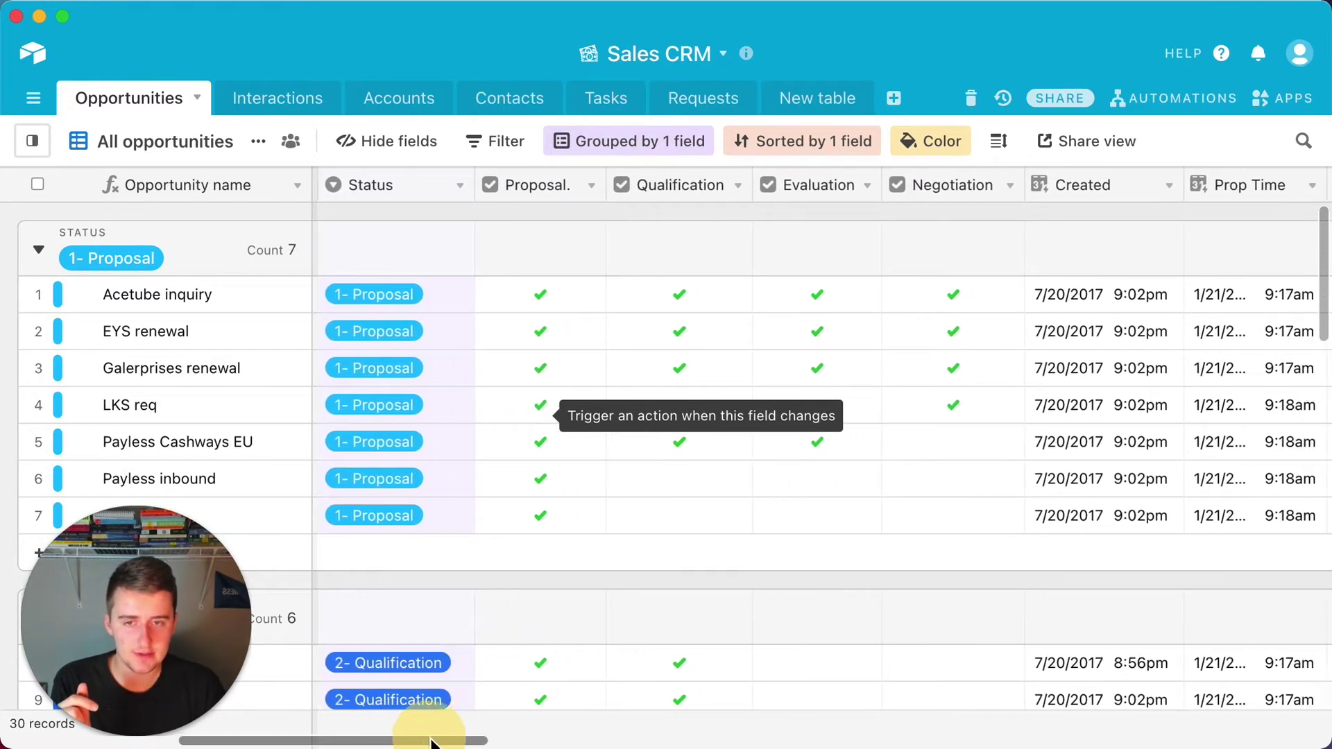
- Create a new automation in the base and name it "Proposal Check"
click(1219, 111)
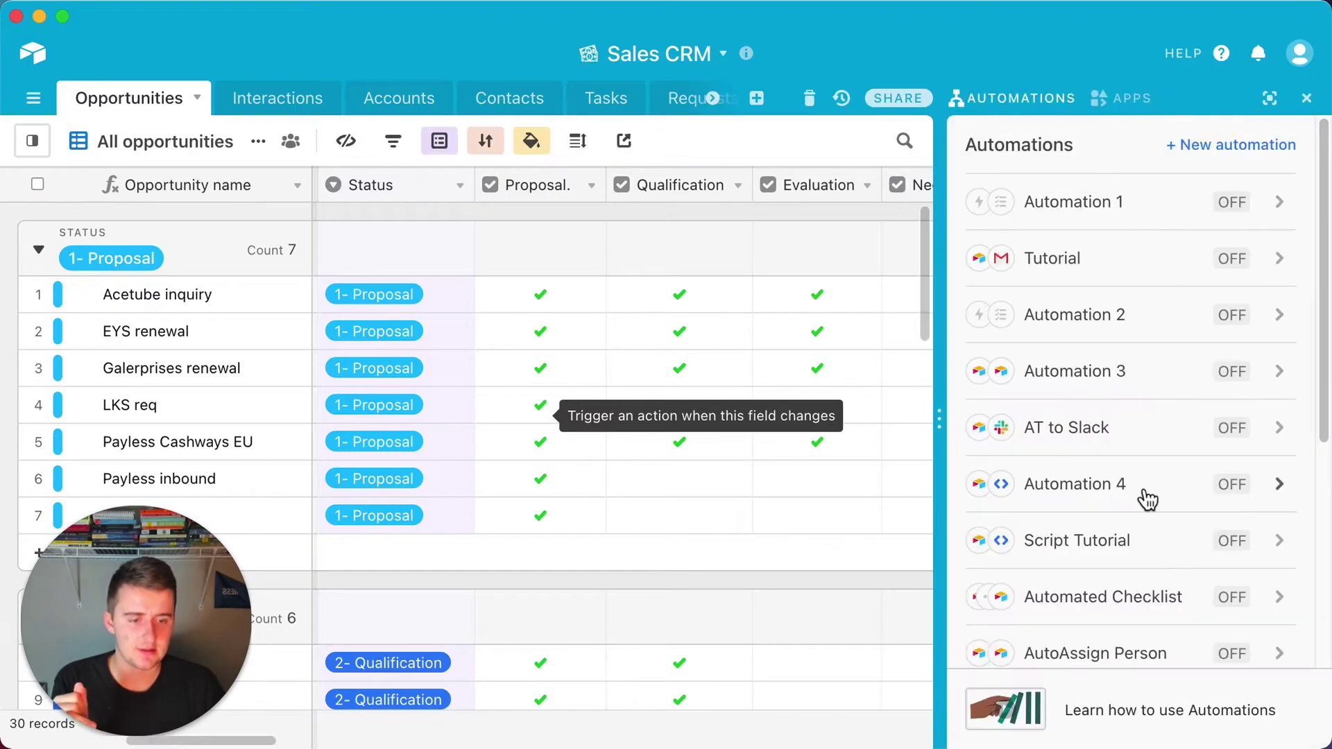
scroll(1148, 499, down, 5)
scroll(1148, 499, up, 5)
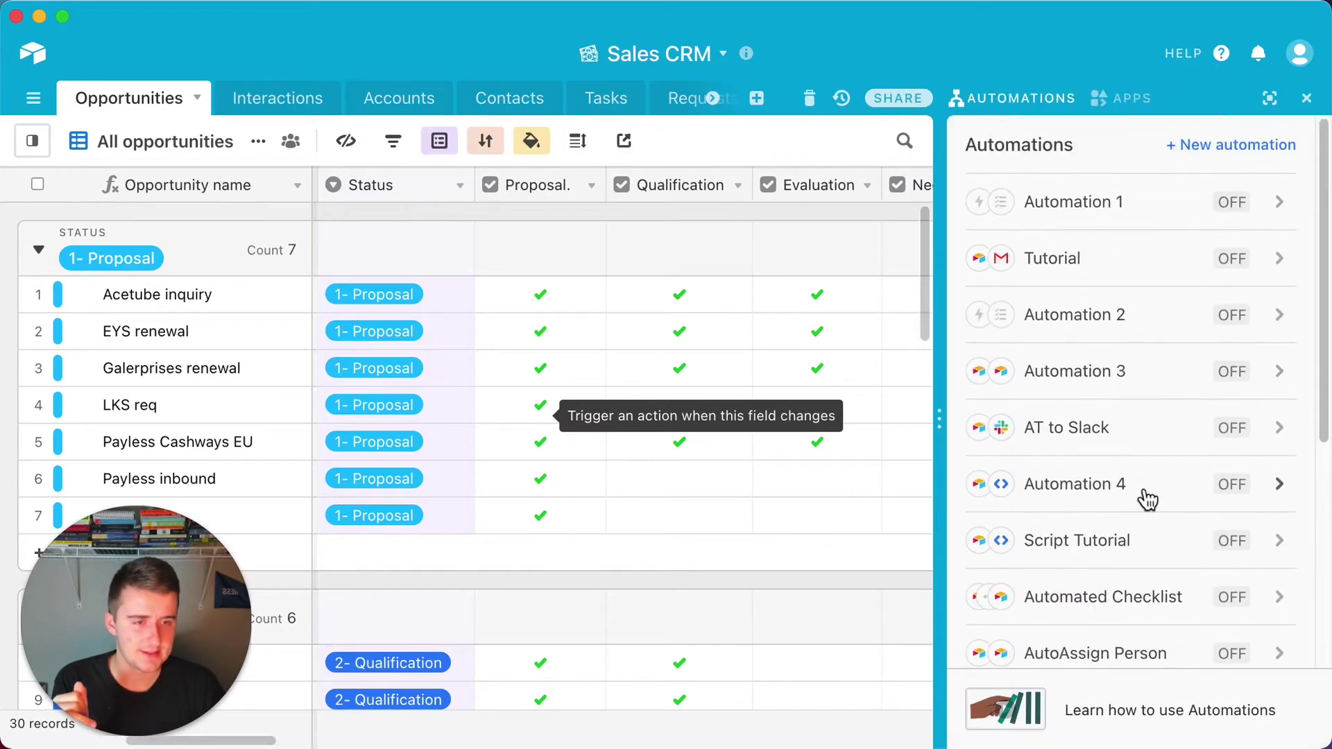
click(1225, 145)
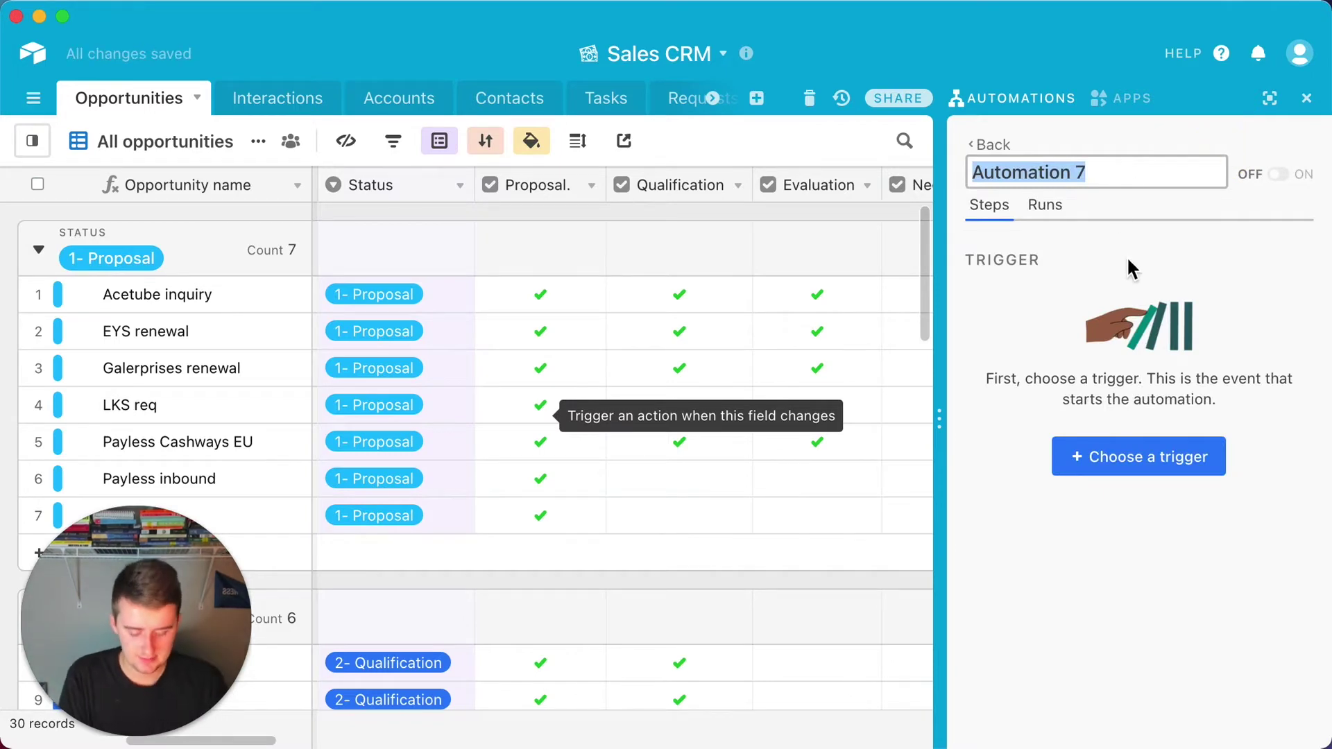
text(Po)
text(opo)
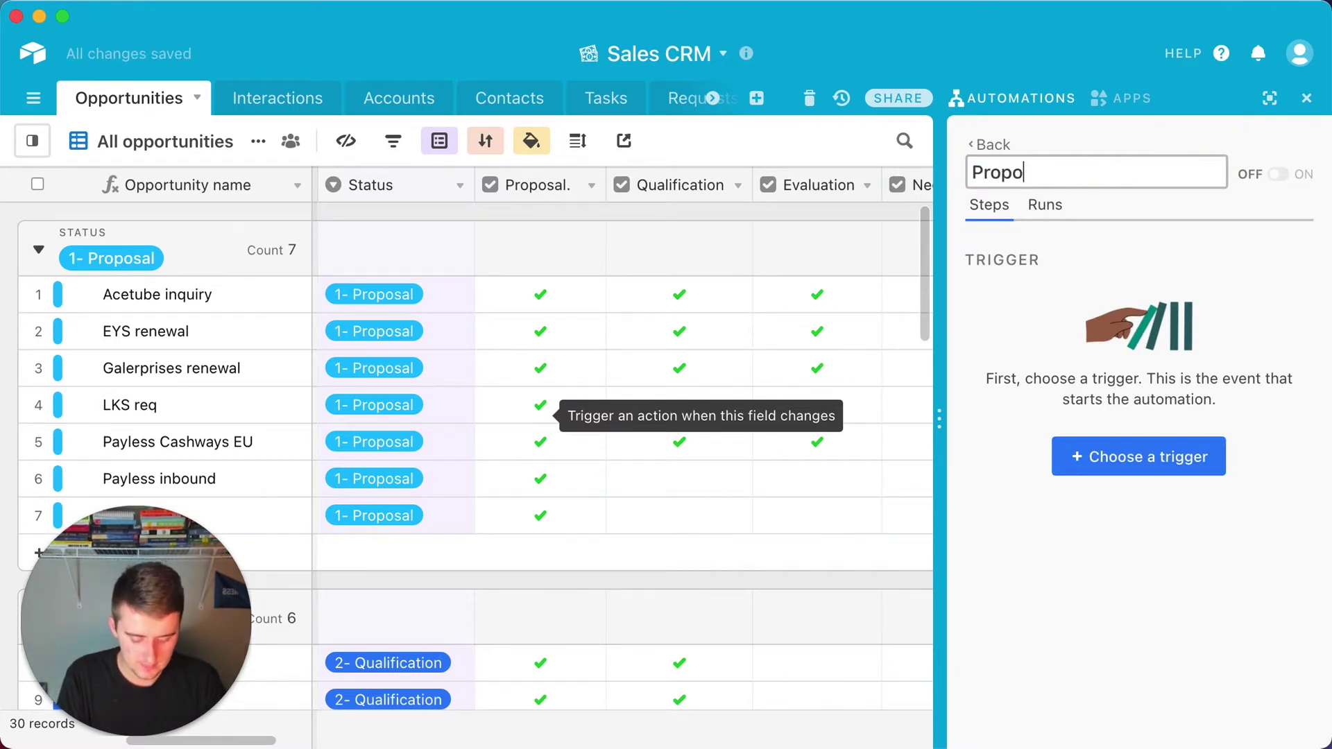
text(sal)
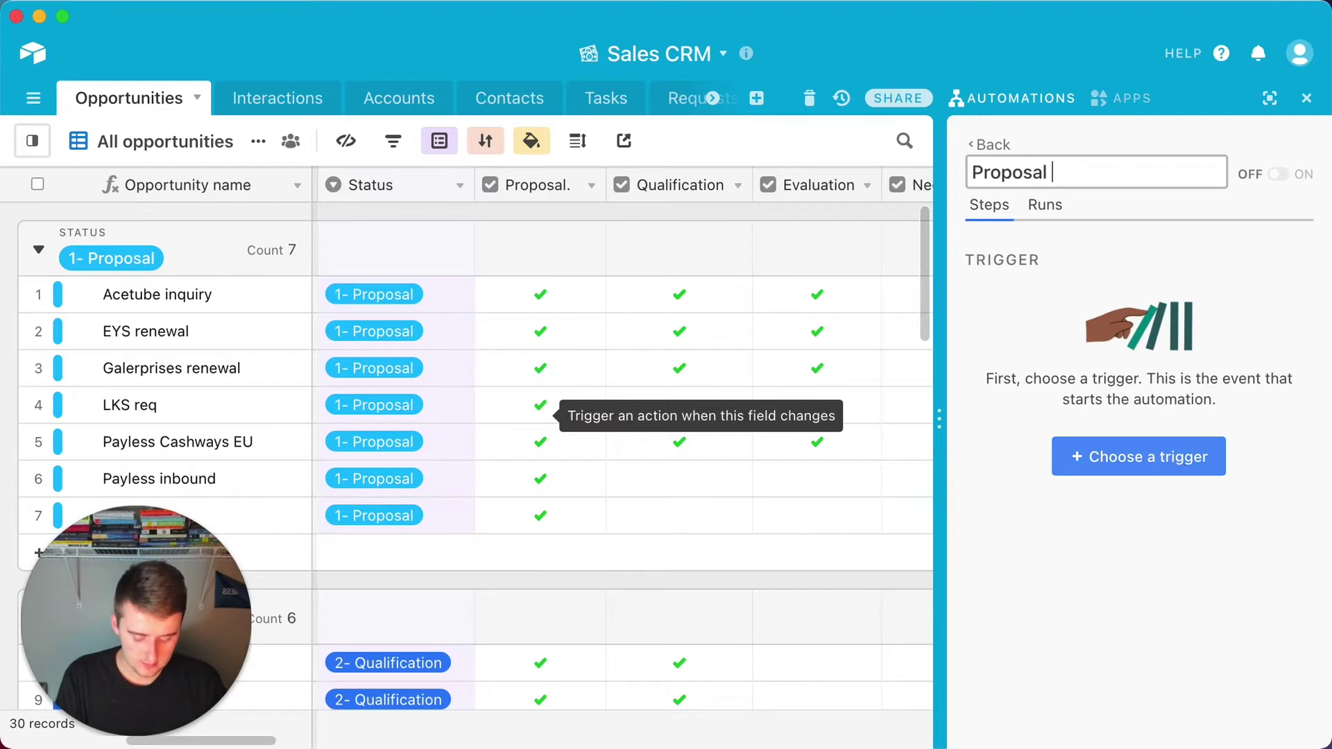
text( Check)
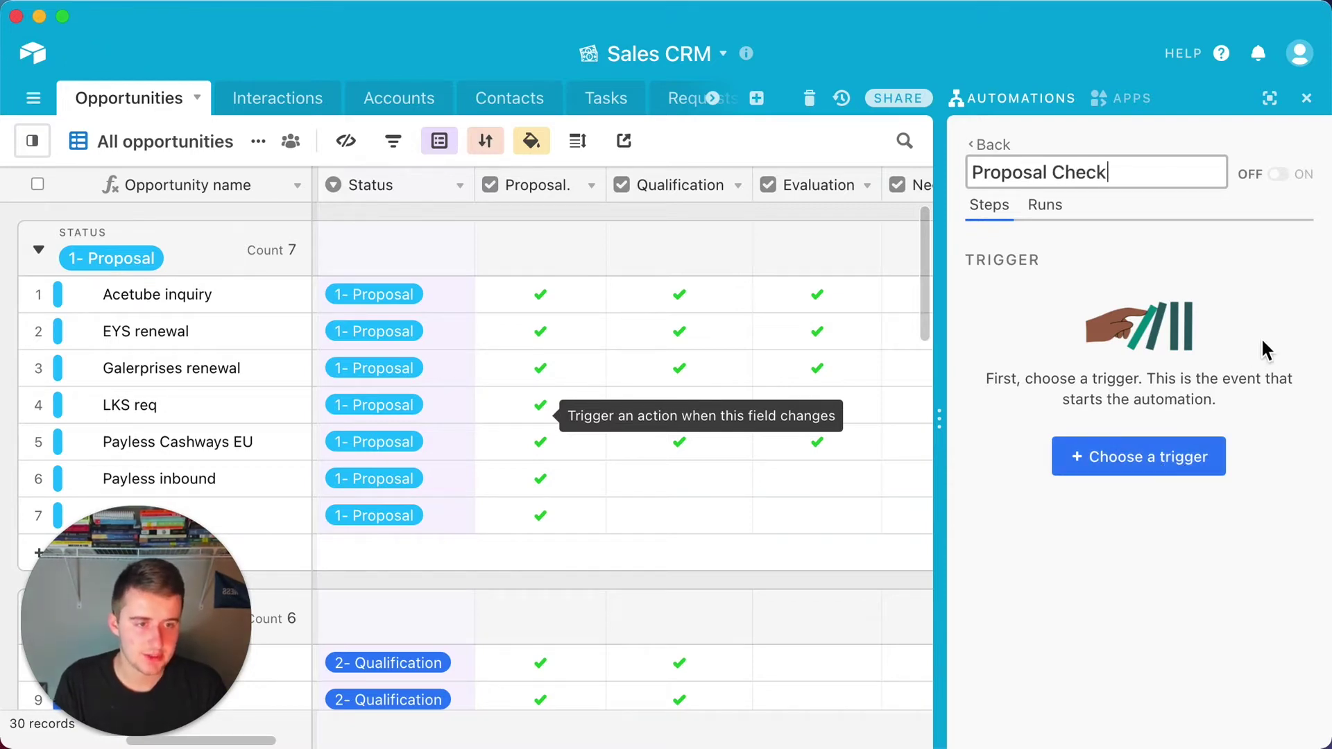
- Give the automation a "When a record matches conditions" trigger that watches the Opportunities table
click(1208, 448)
click(940, 182)
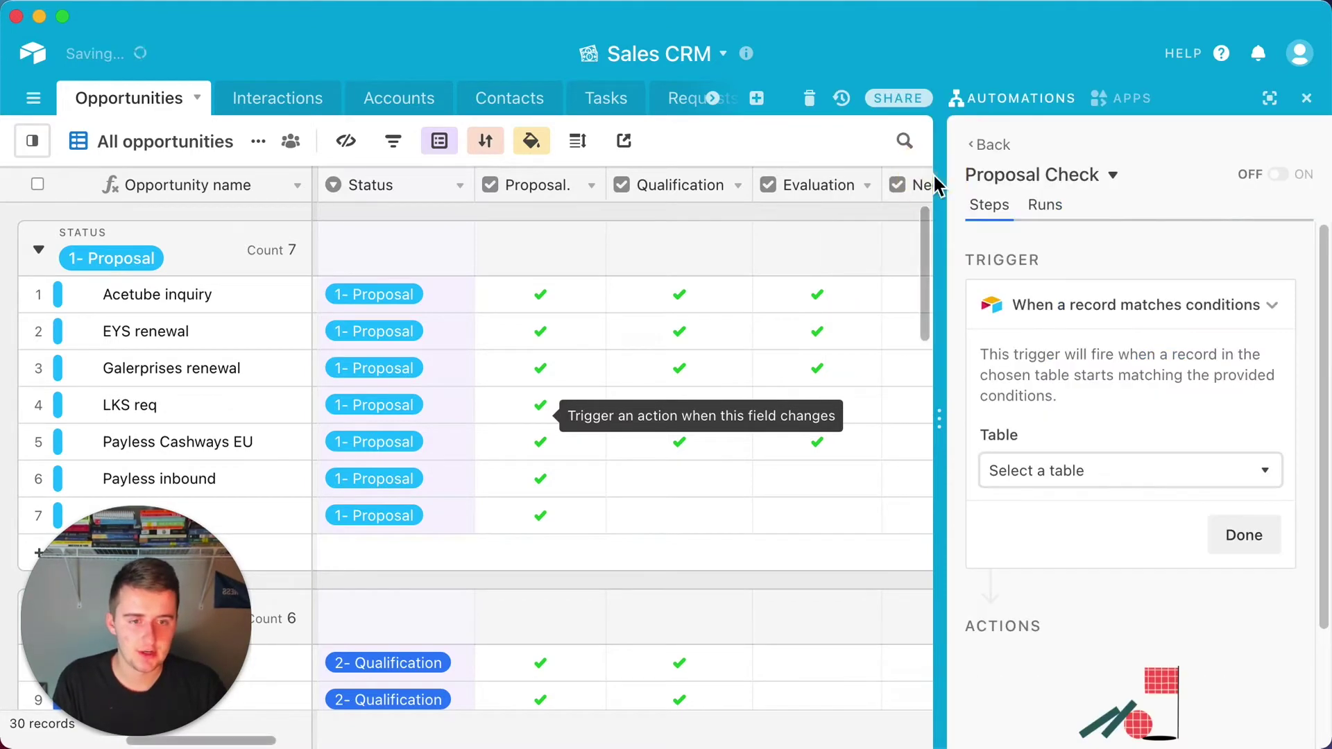
click(1033, 474)
click(1043, 223)
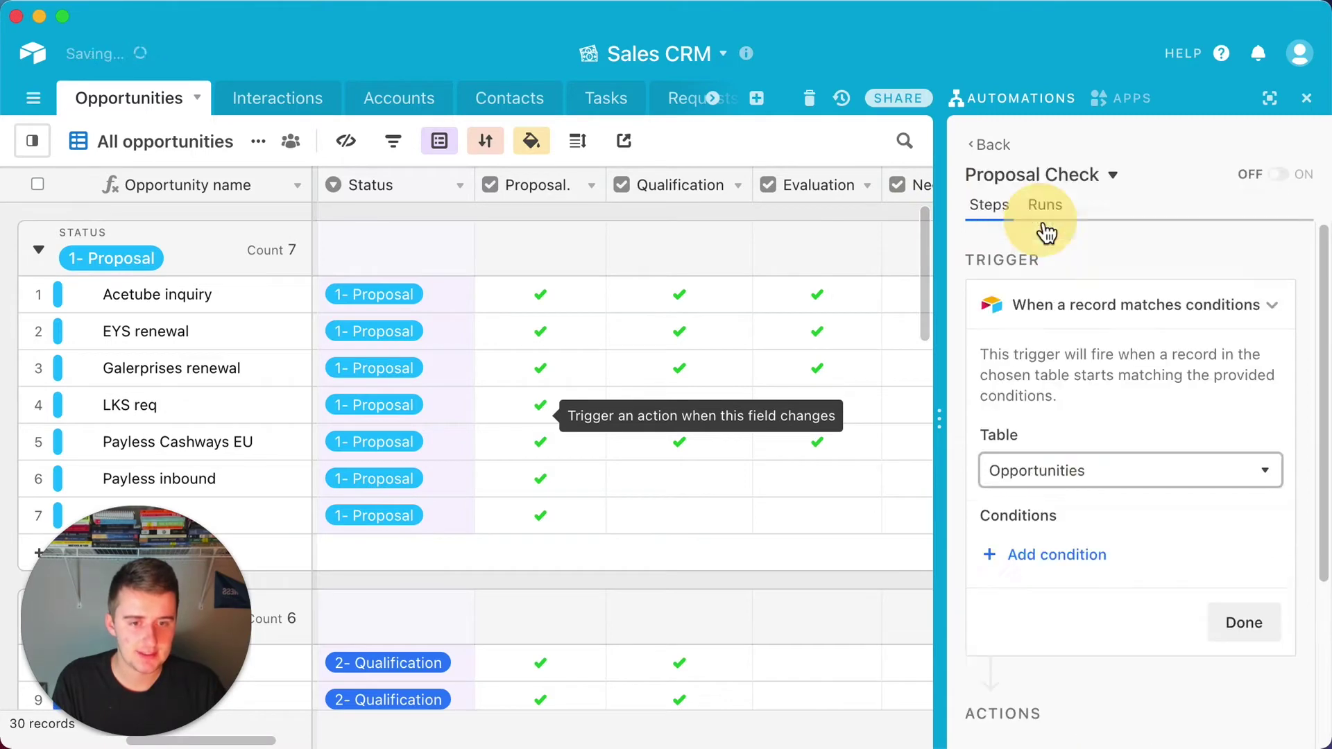
click(1069, 470)
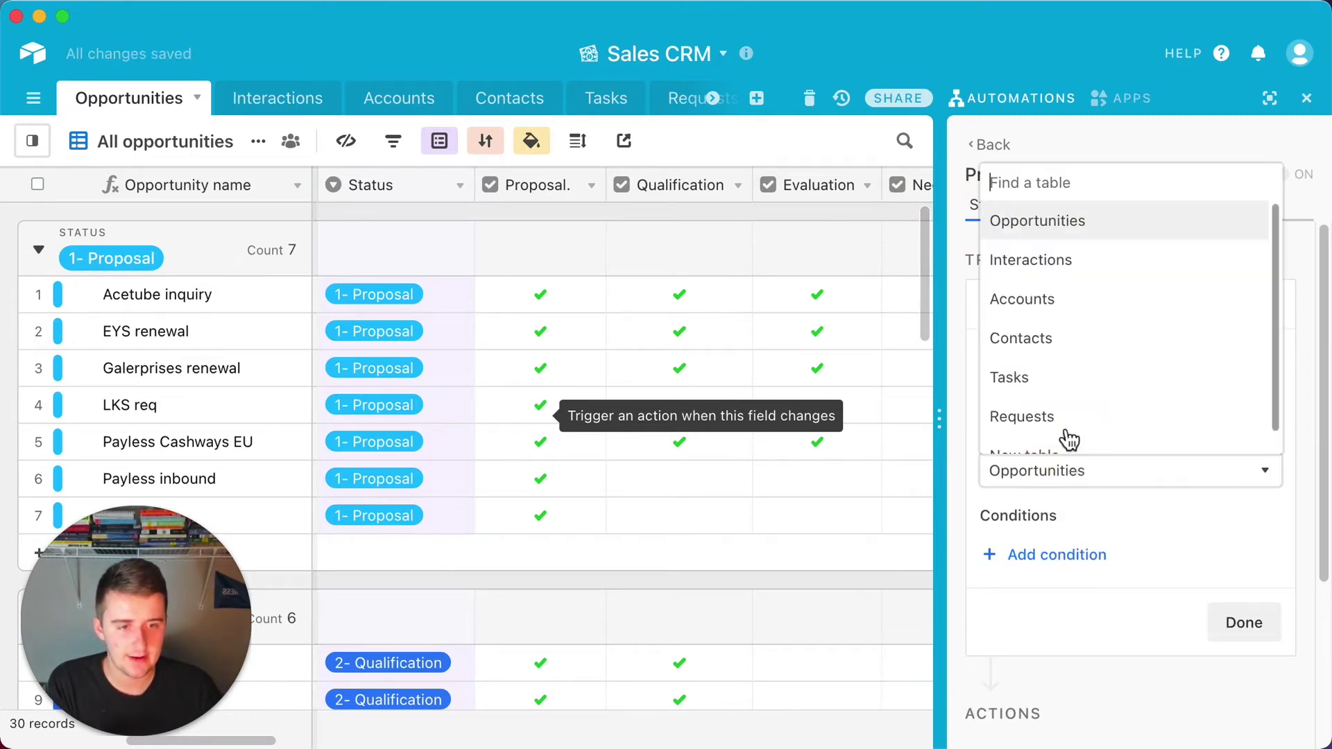
click(1061, 233)
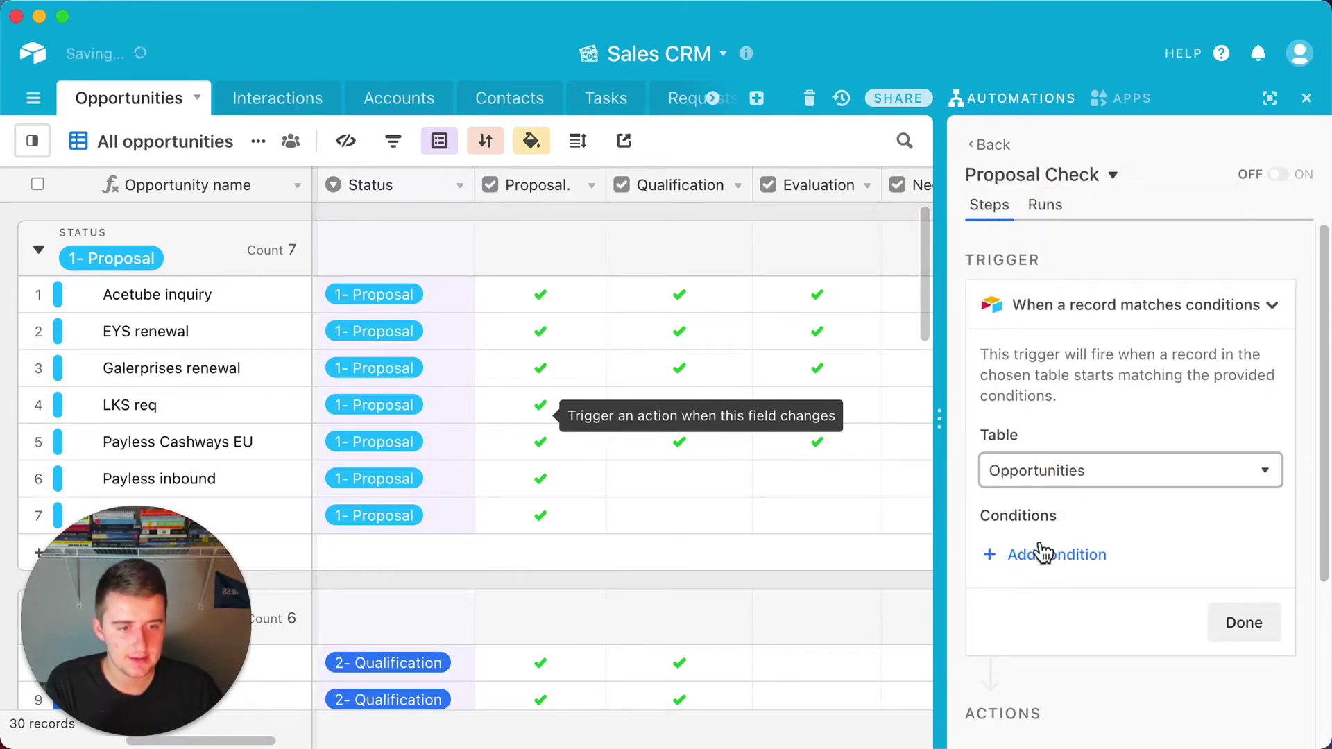
- Add the trigger condition that Status is 2- Qualification, widening the automation area to make room for it
click(1040, 553)
click(1079, 553)
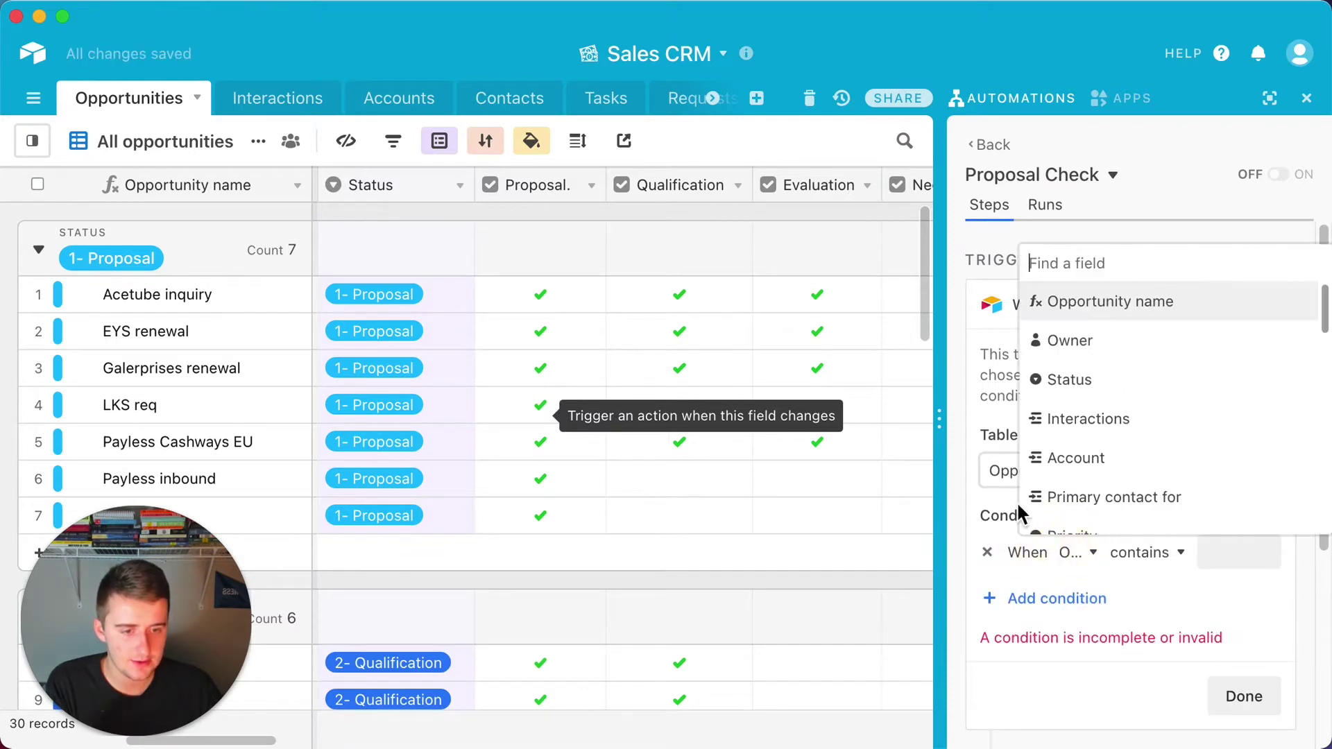
drag(947, 435, 840, 434)
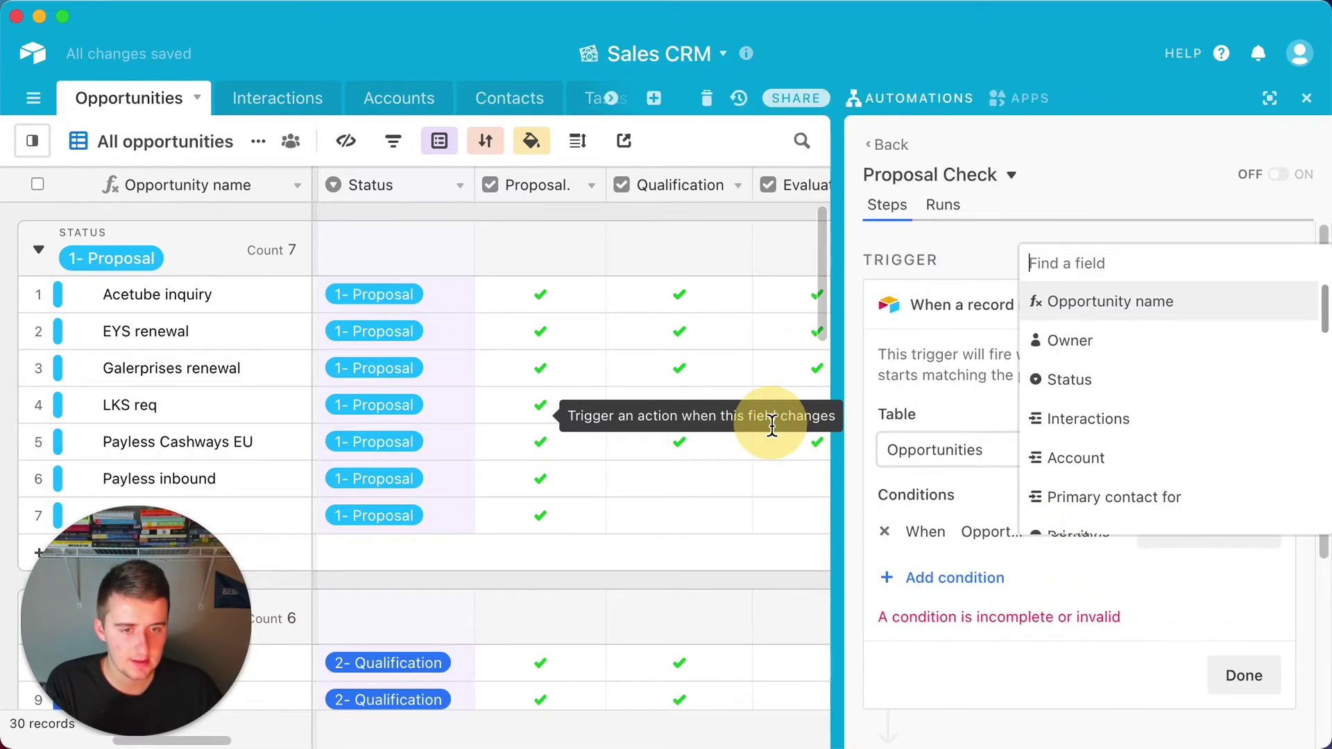
click(1111, 385)
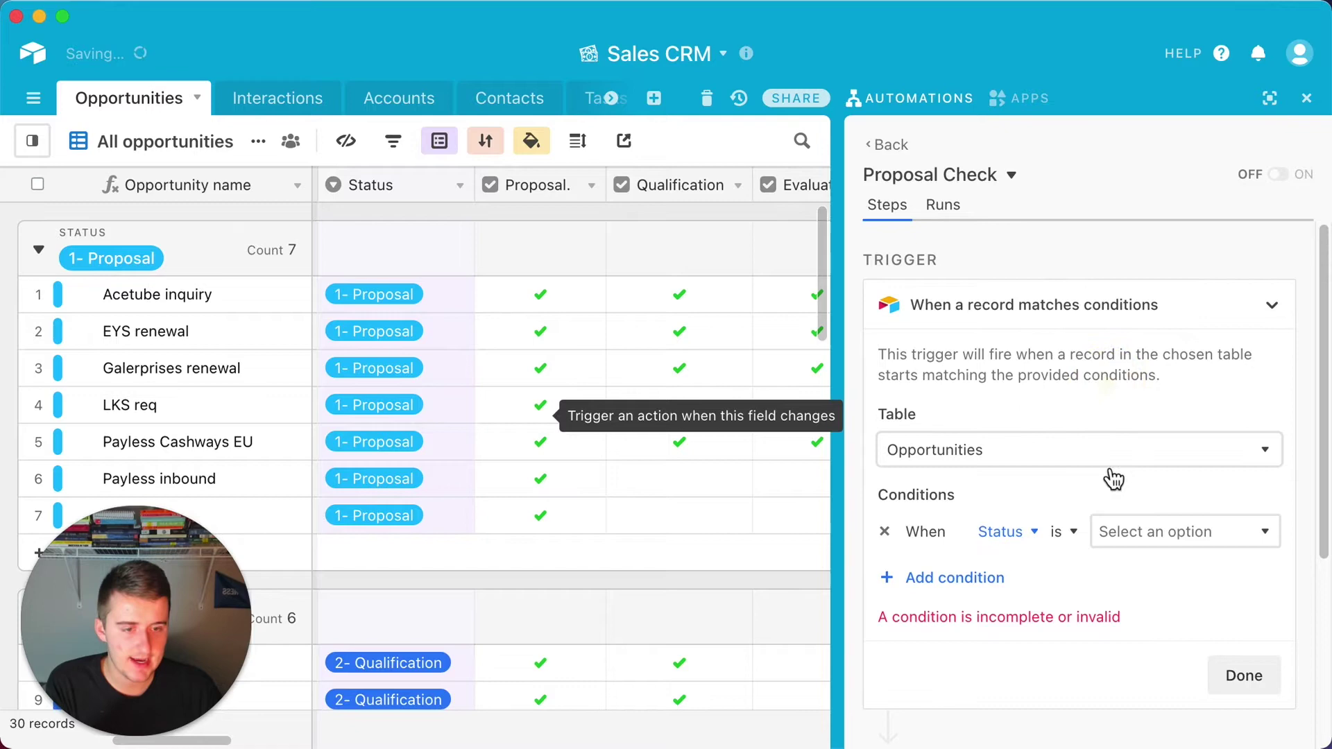
click(1158, 534)
click(1166, 340)
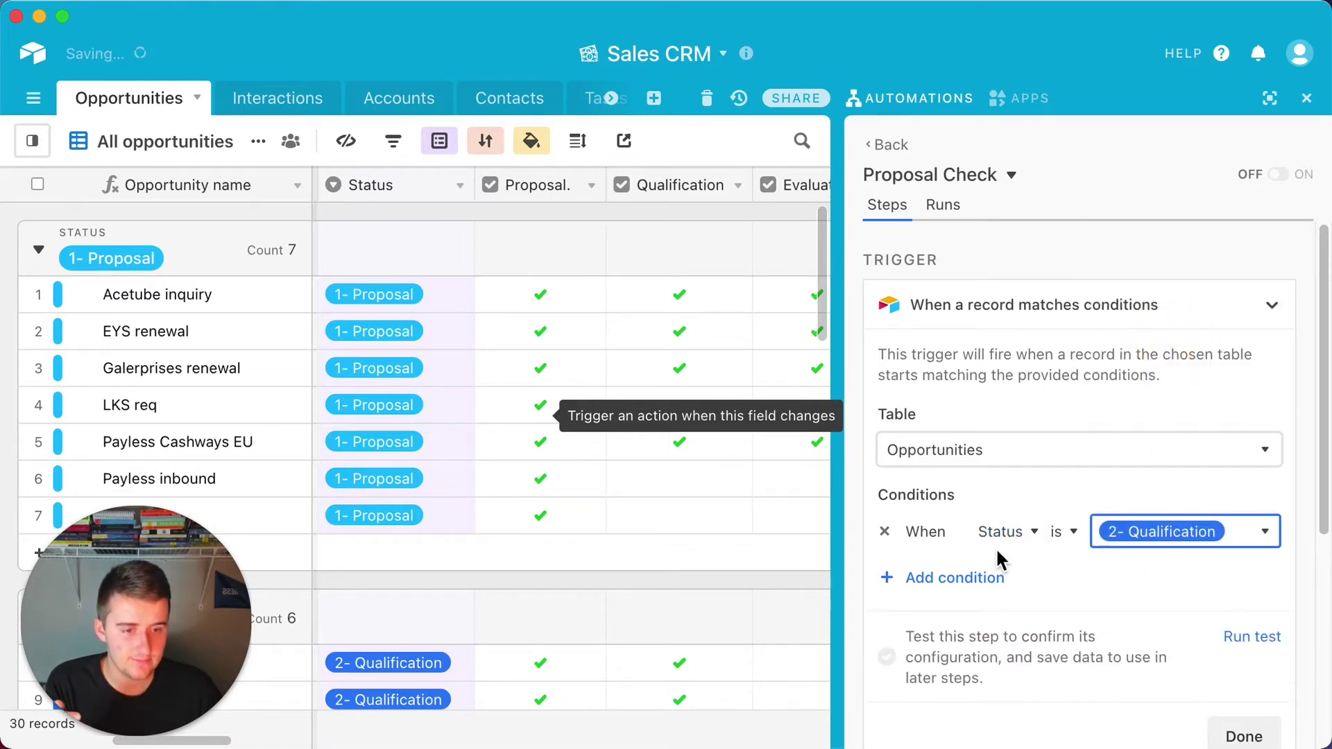
- Run a test of the trigger and finish its configuration
scroll(1000, 555, down, 2)
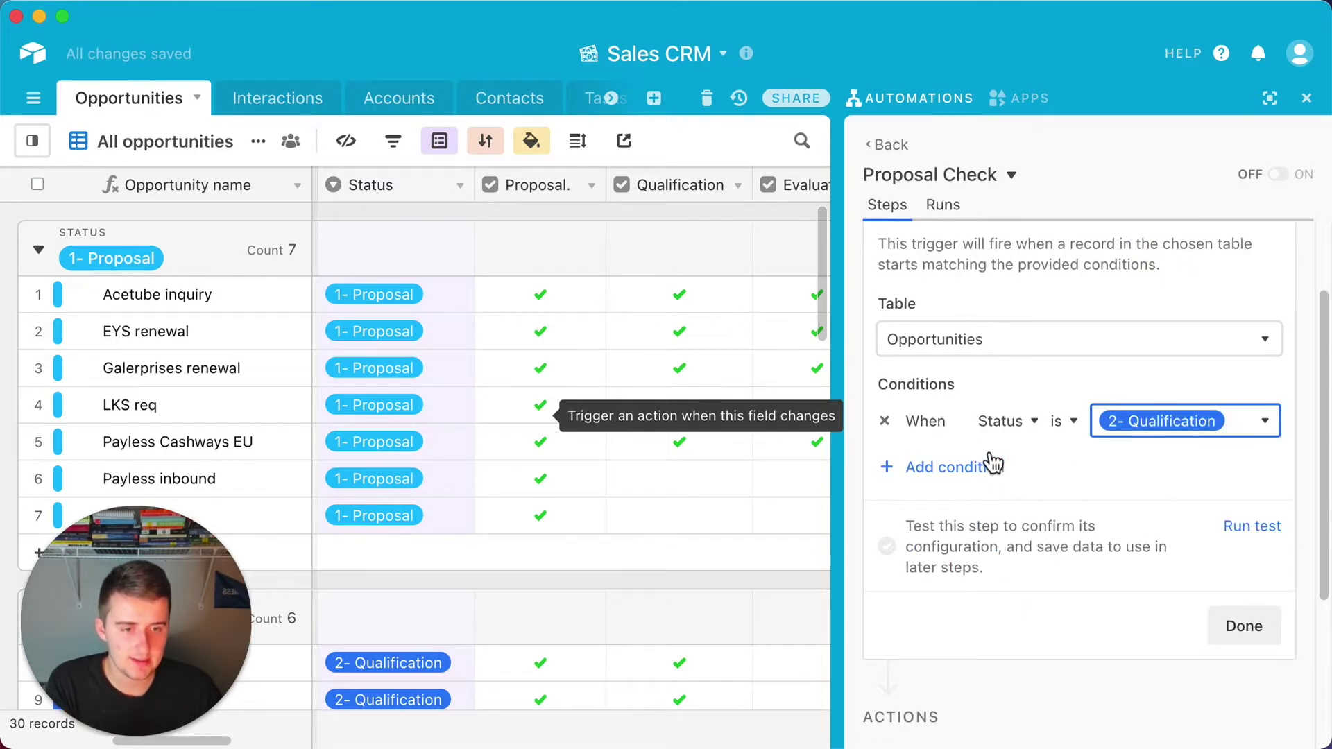
click(1253, 532)
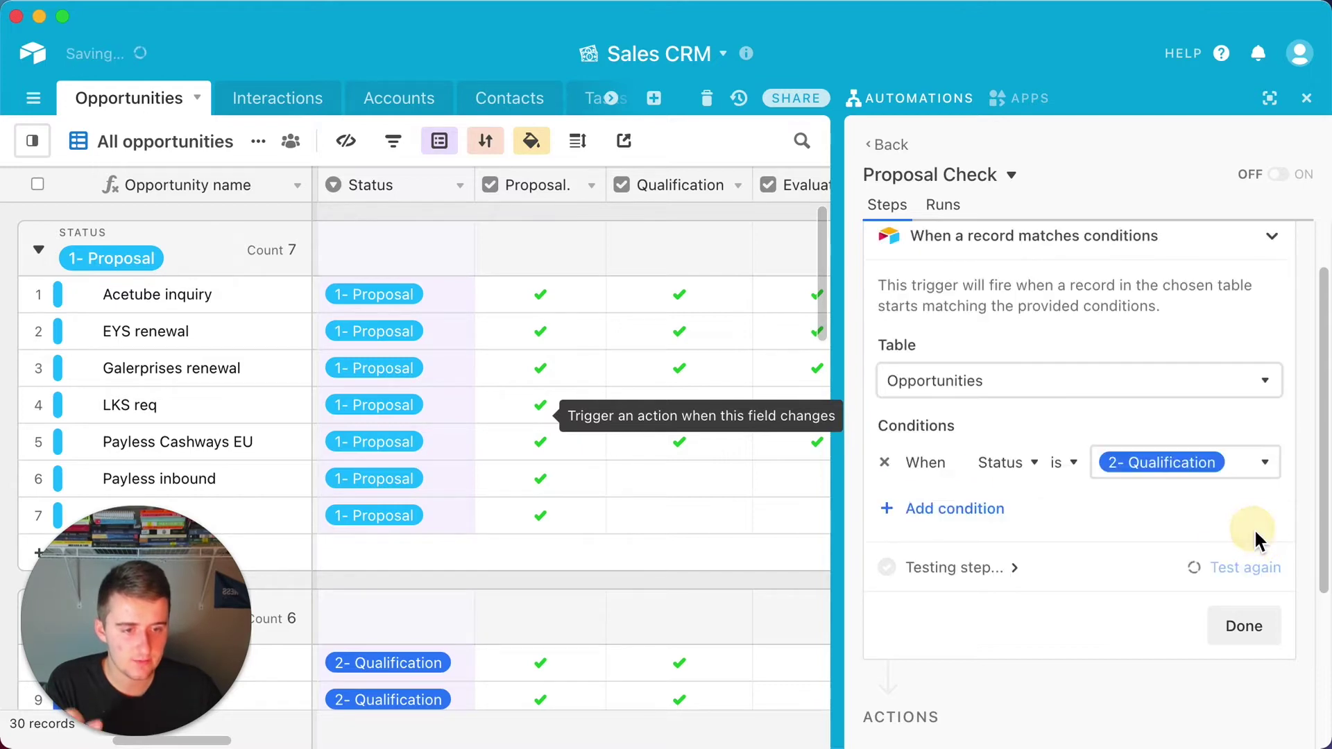
click(1244, 627)
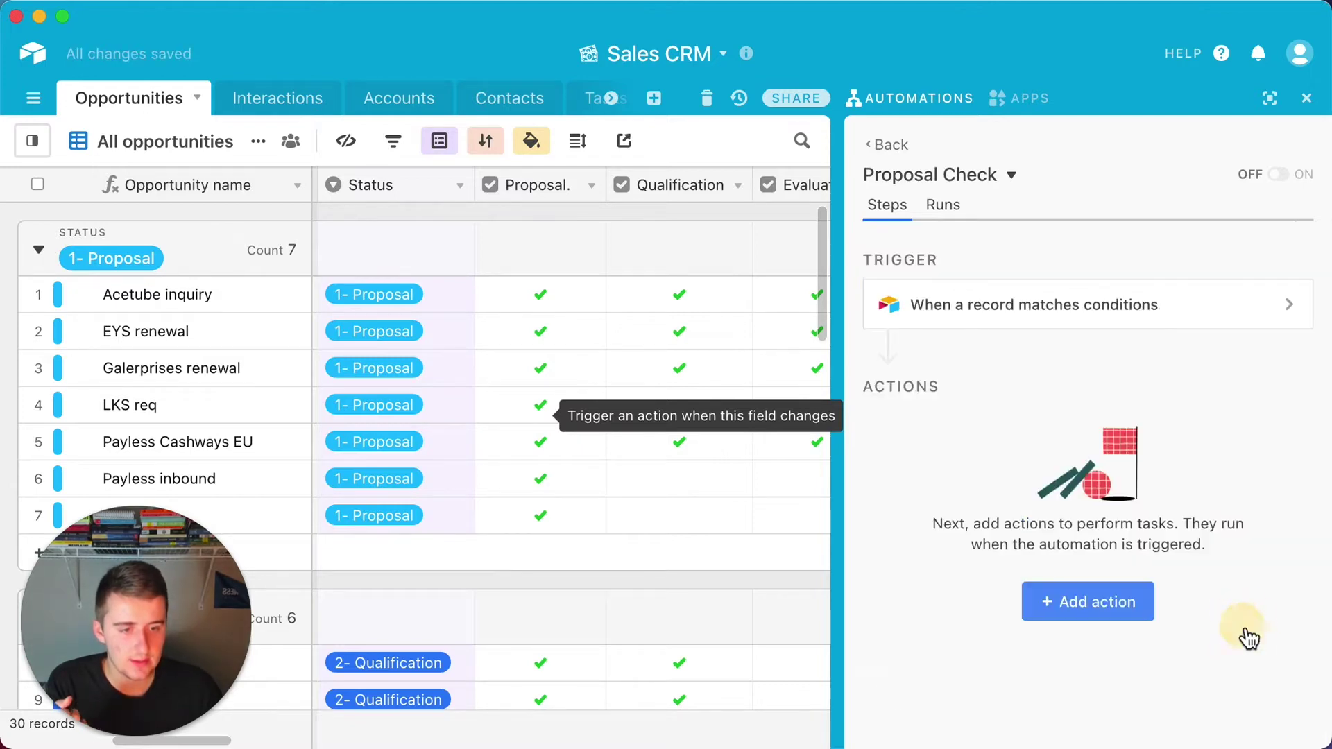
- Add an Update record action to the automation, targeting the Opportunities table
click(1085, 628)
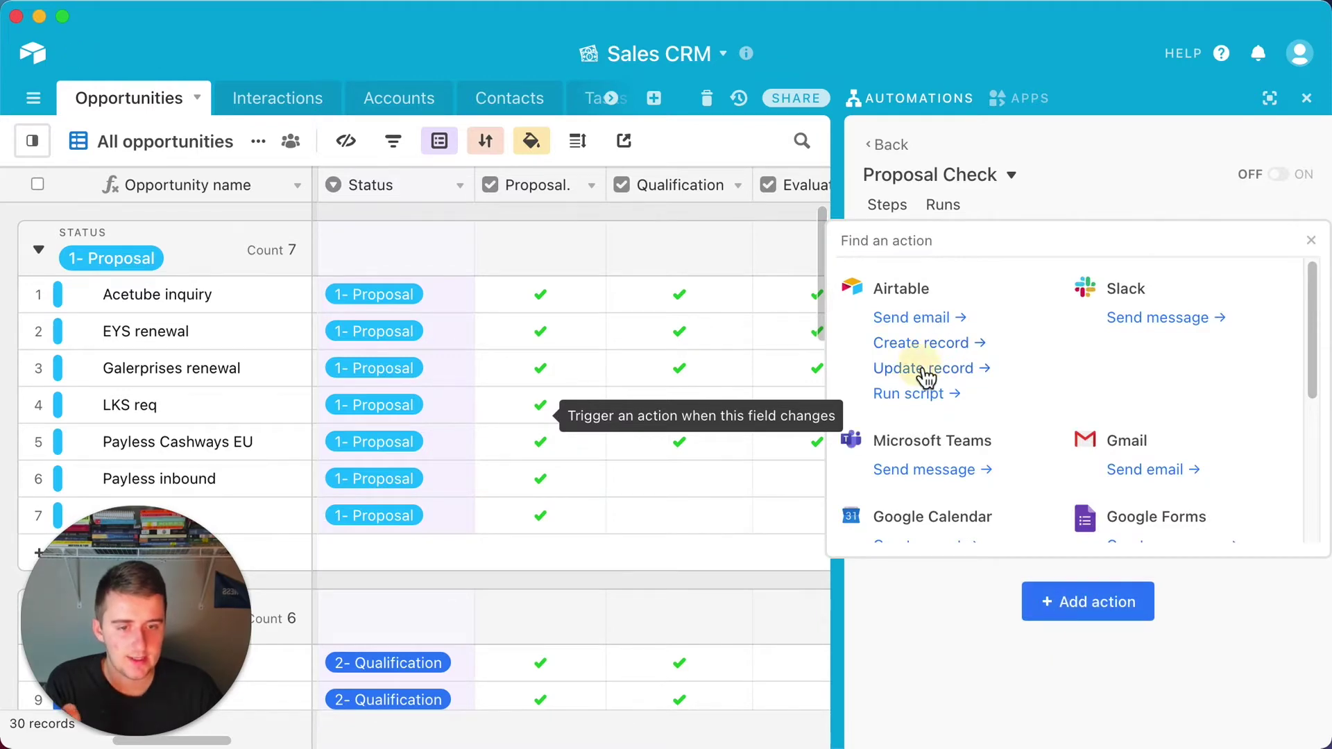
click(923, 368)
scroll(952, 529, down, 3)
click(957, 411)
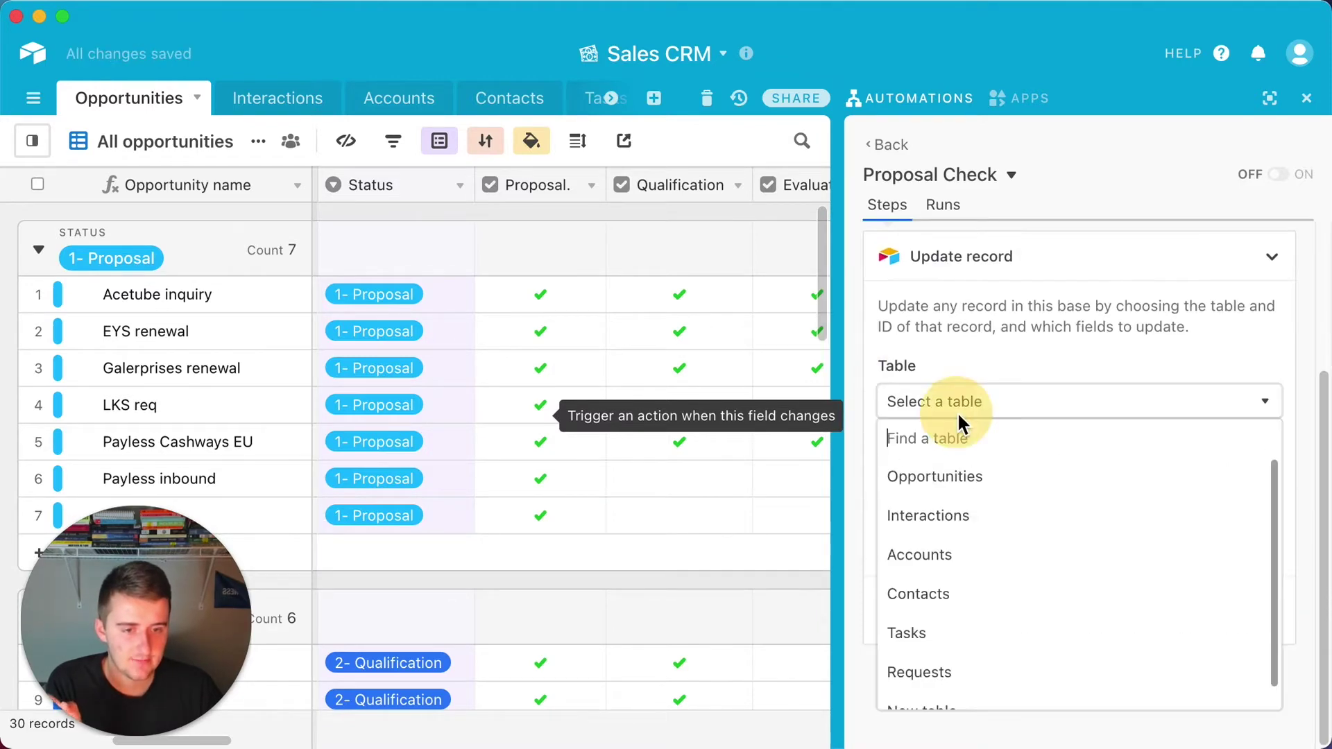
click(999, 477)
- Set the action's Record ID to the Record ID of the record from the trigger step
click(1248, 536)
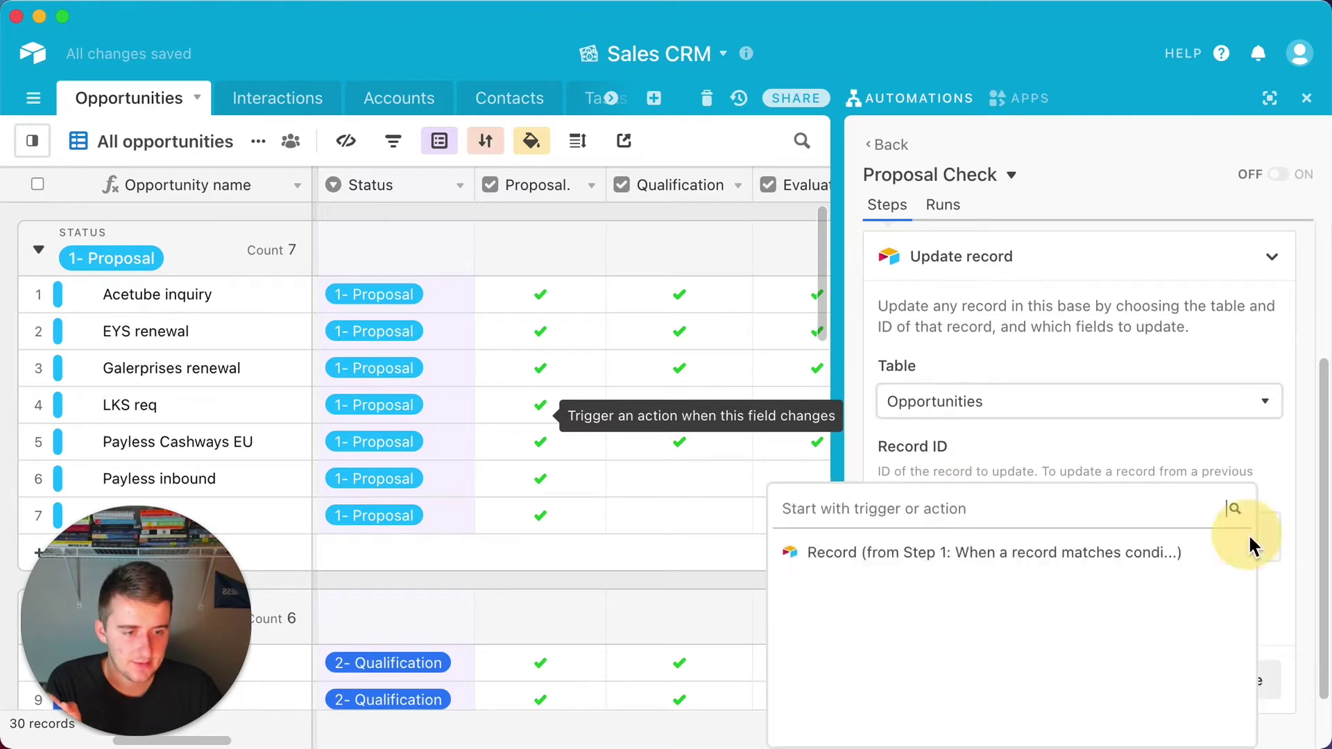
click(1202, 556)
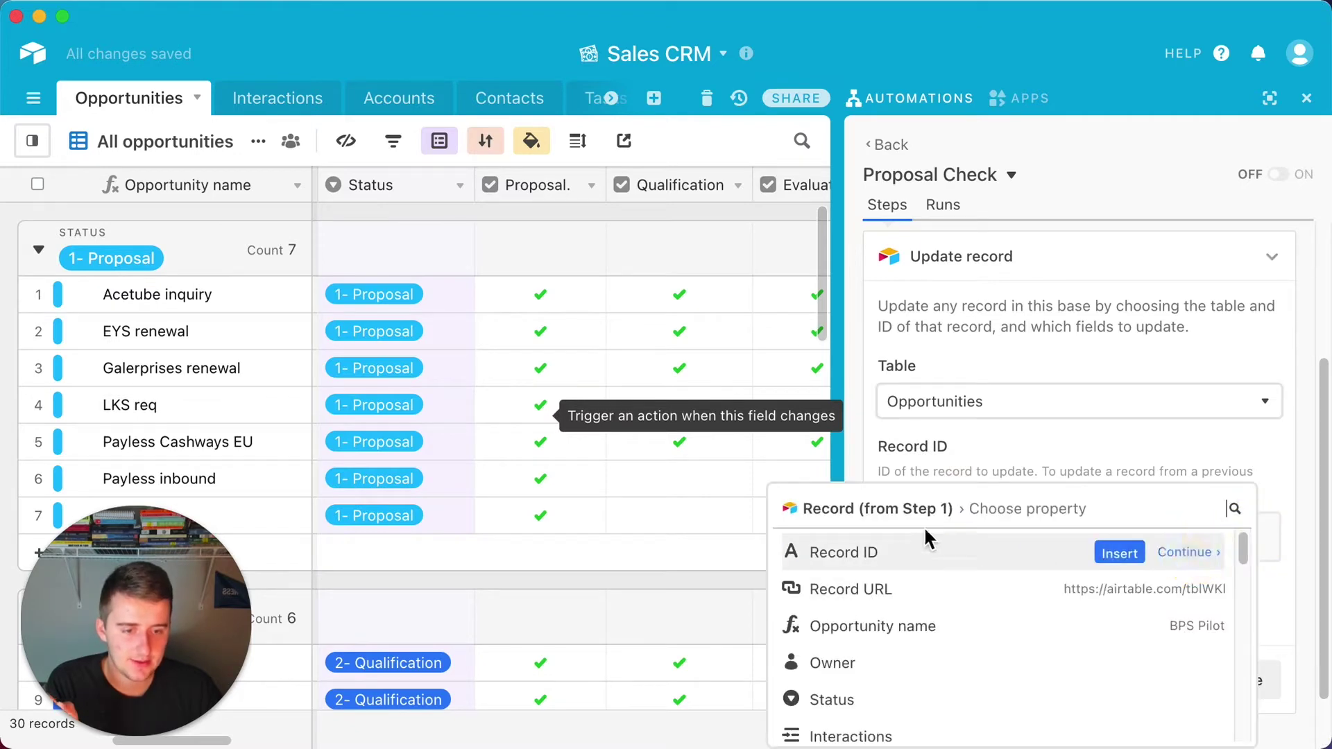
click(1112, 549)
- Make the action update the Proposal. checkbox field with the value 1
scroll(1111, 544, down, 1)
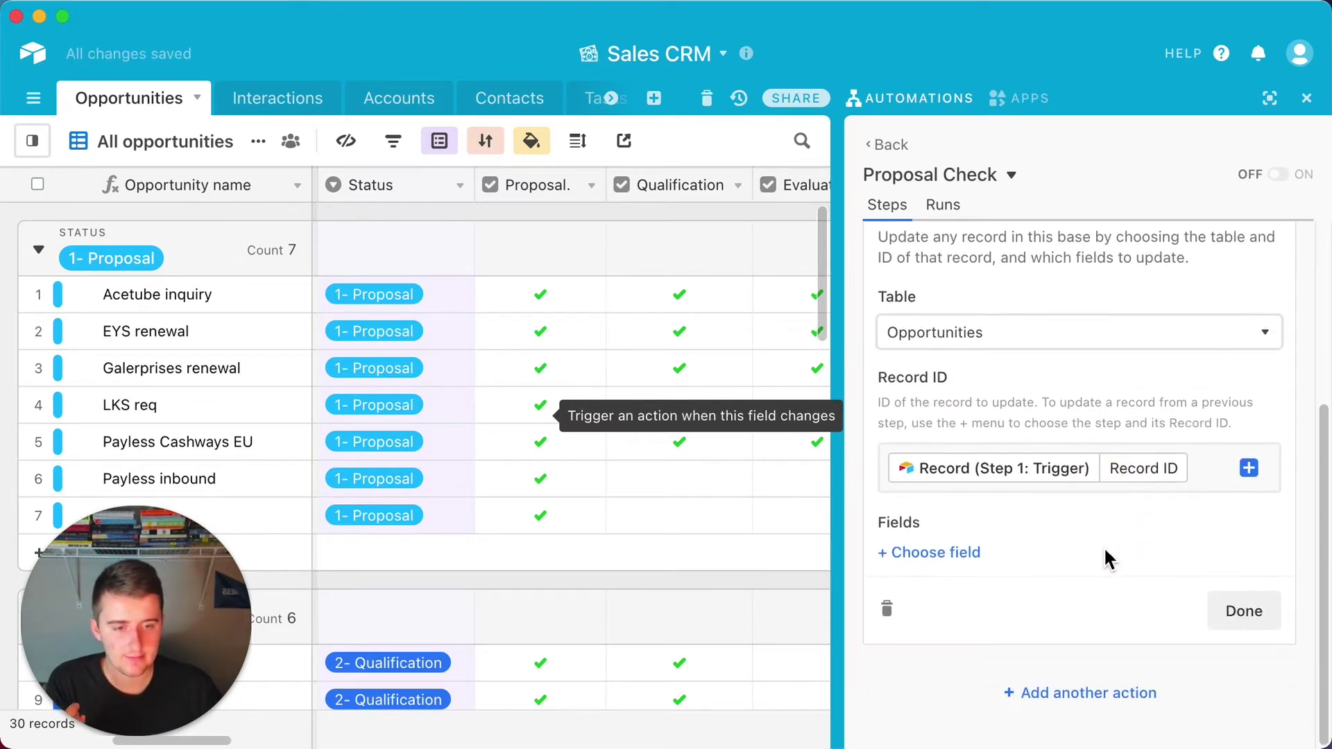
click(915, 551)
scroll(1136, 425, down, 10)
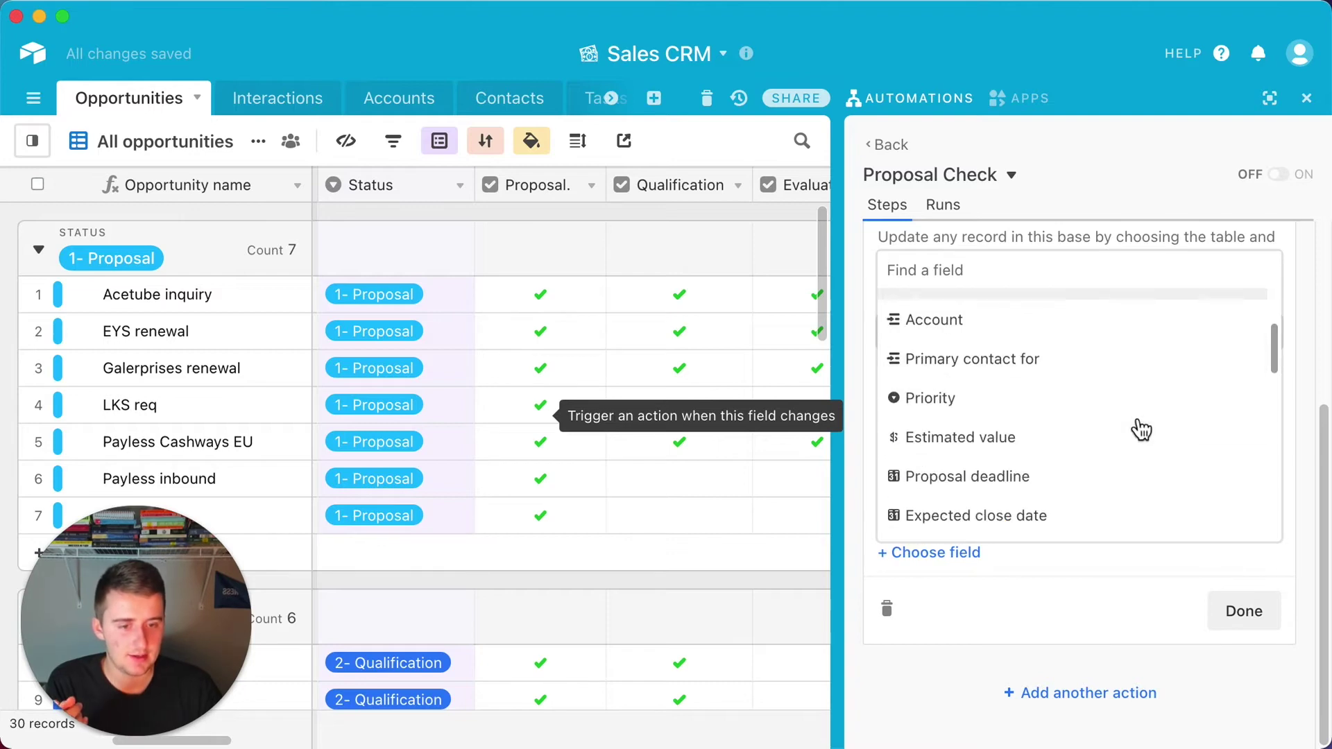
scroll(1136, 420, down, 3)
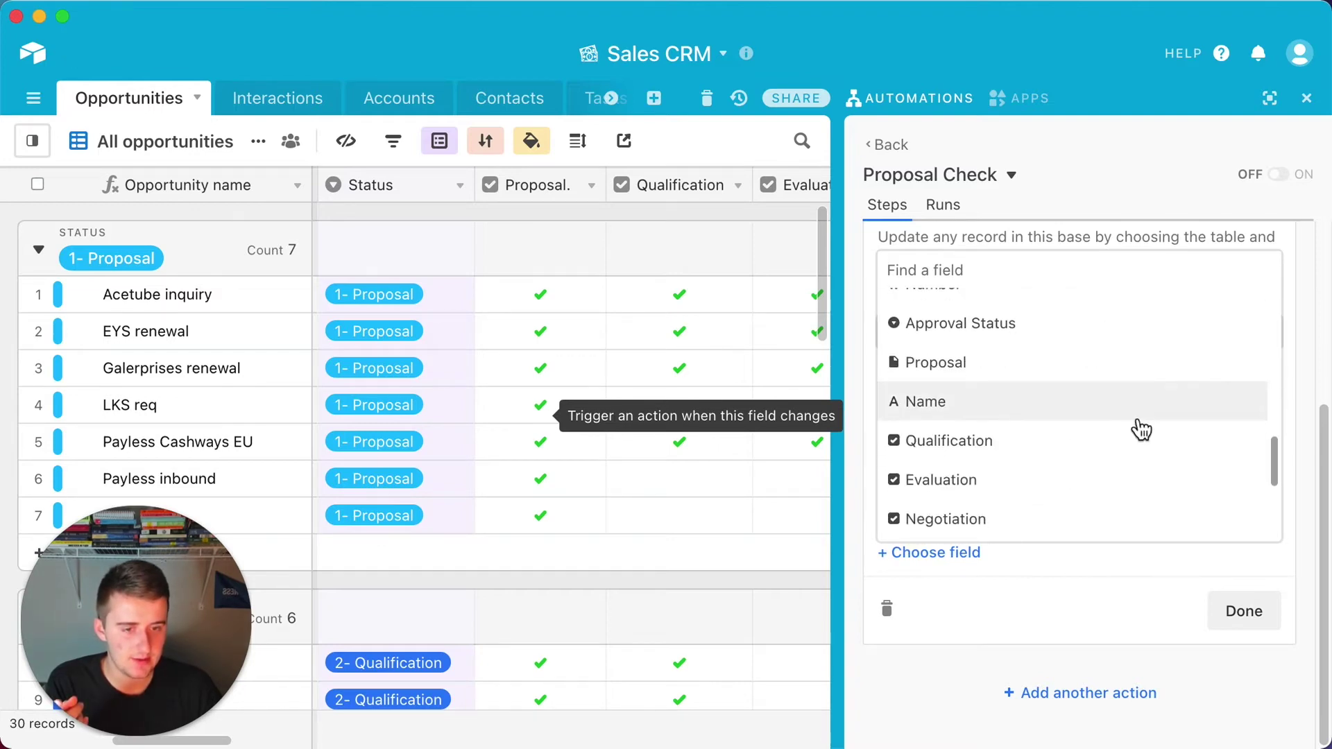
scroll(942, 418, down, 1)
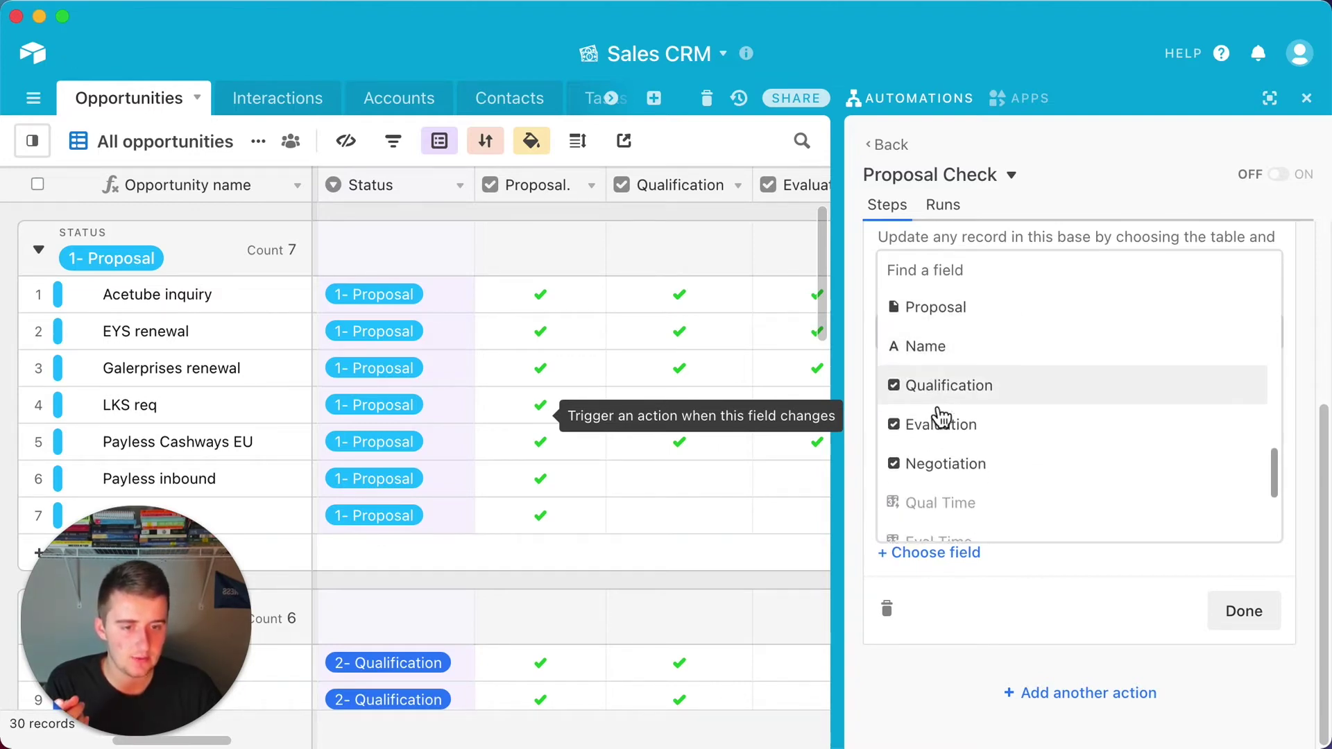
scroll(951, 424, down, 1)
scroll(948, 409, down, 2)
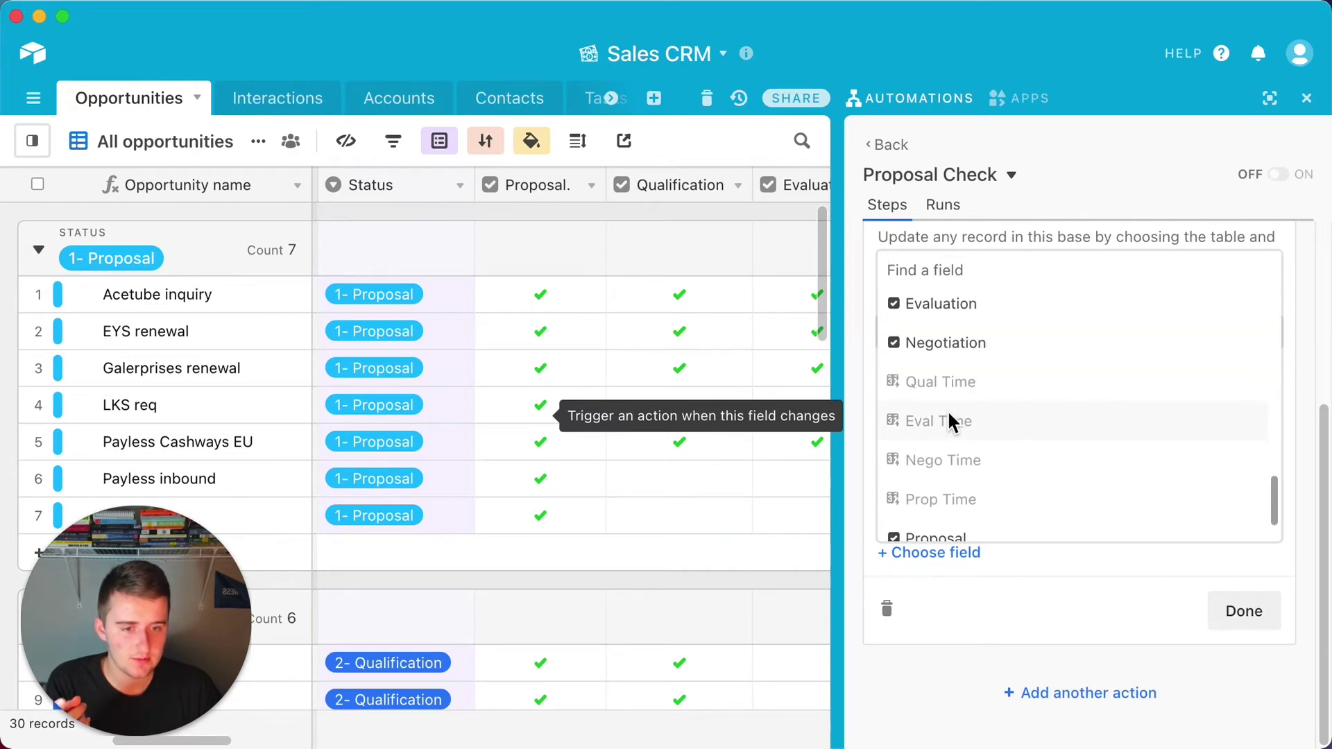
scroll(947, 442, down, 2)
click(949, 477)
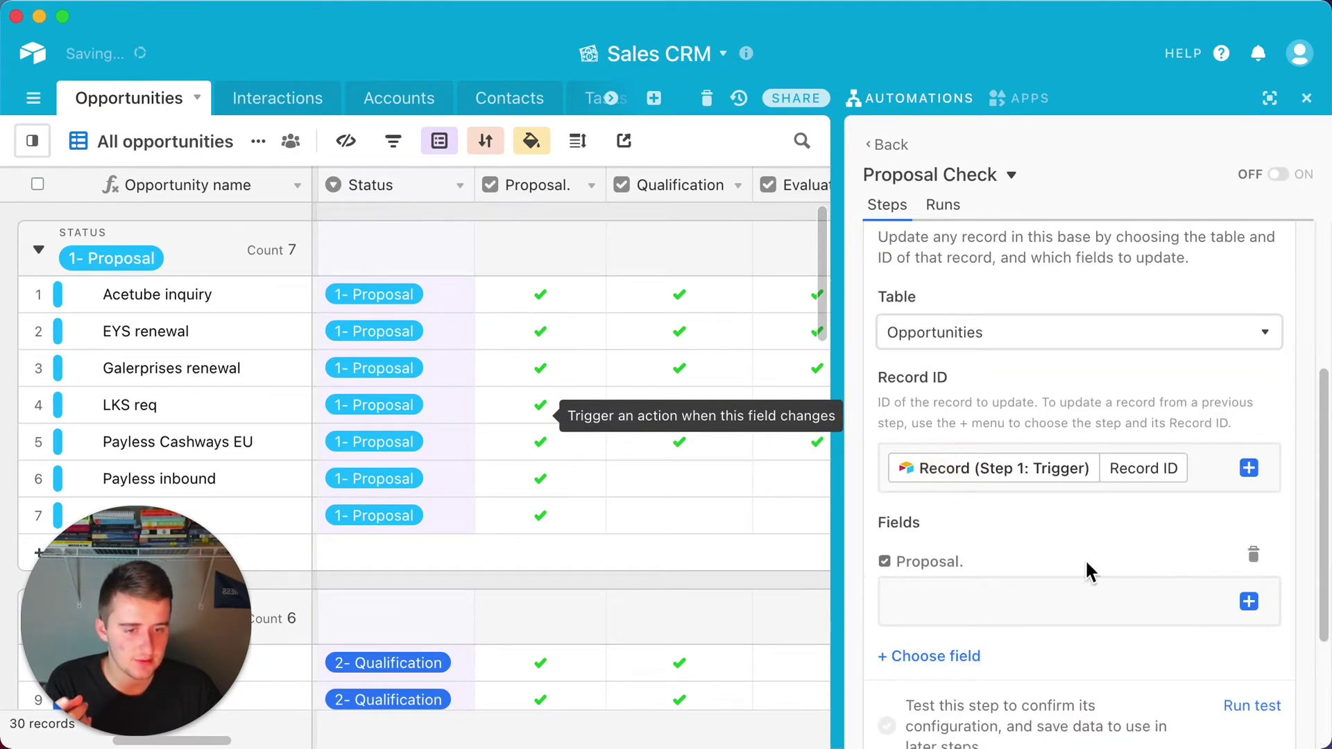
scroll(1072, 562, down, 1)
click(1017, 568)
text(1)
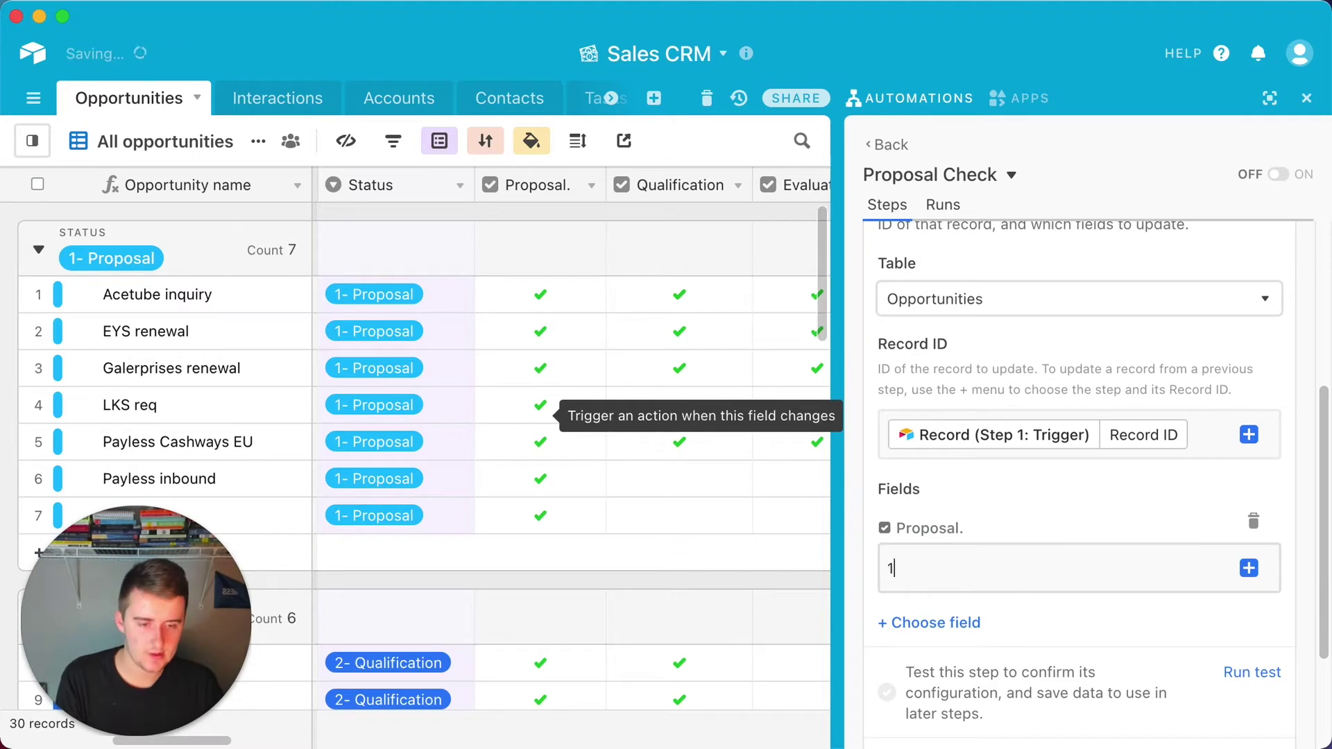
- Clear the Proposal. checkbox for all six Qualification opportunities, from Timbershadow expansion up to BPS Pilot
scroll(548, 530, down, 5)
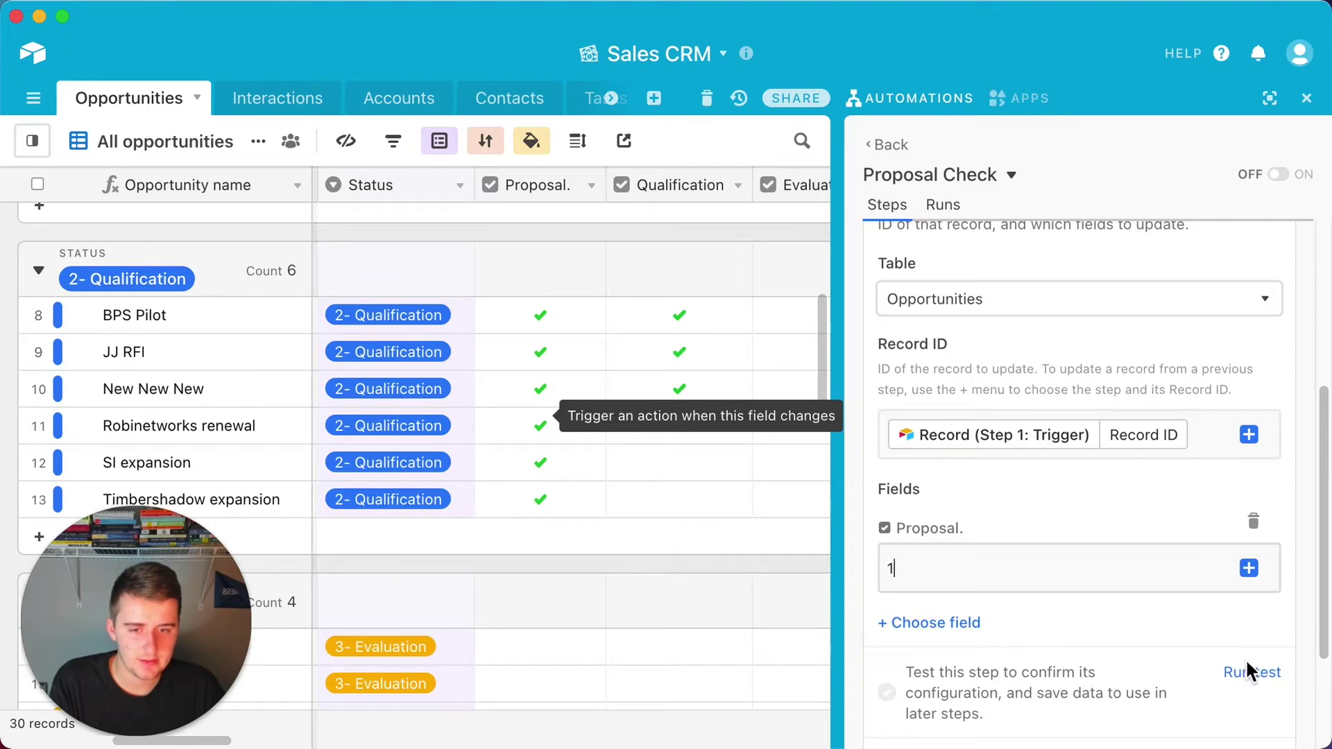
click(540, 498)
click(541, 466)
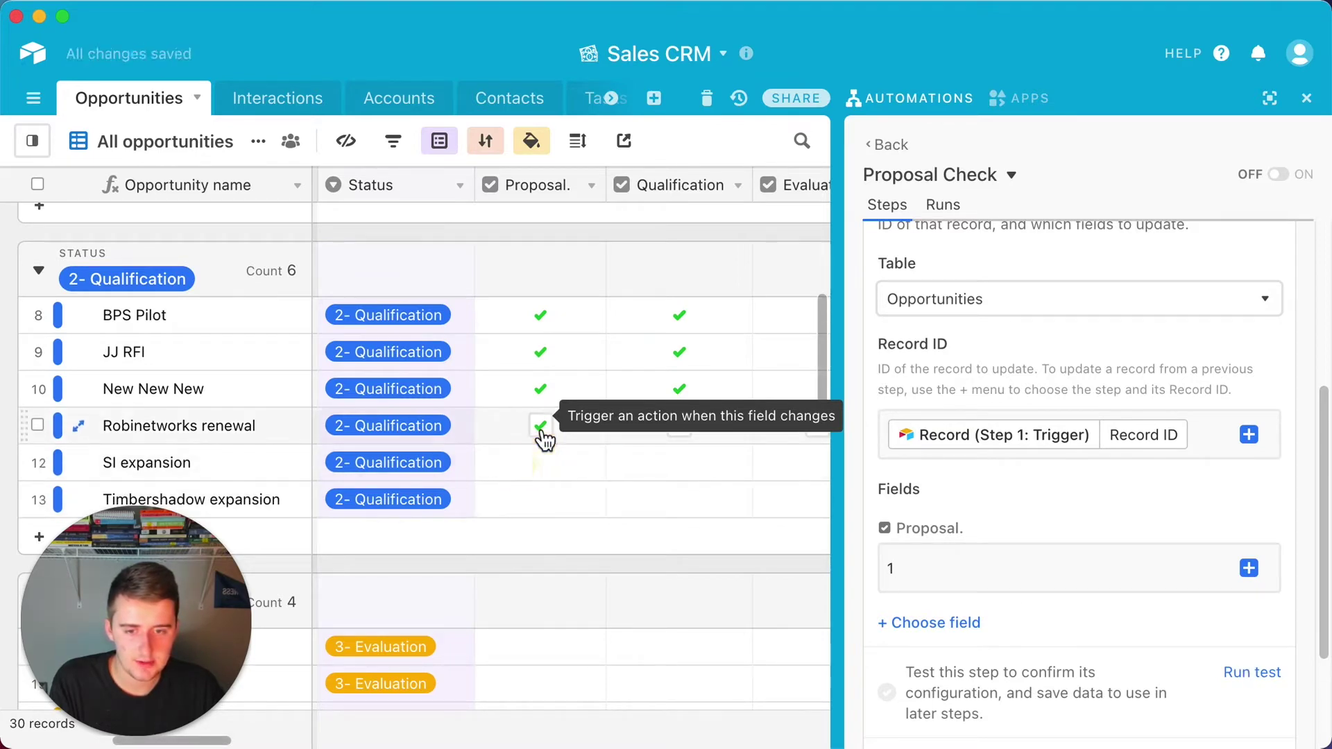
click(542, 427)
click(542, 389)
click(544, 353)
click(541, 315)
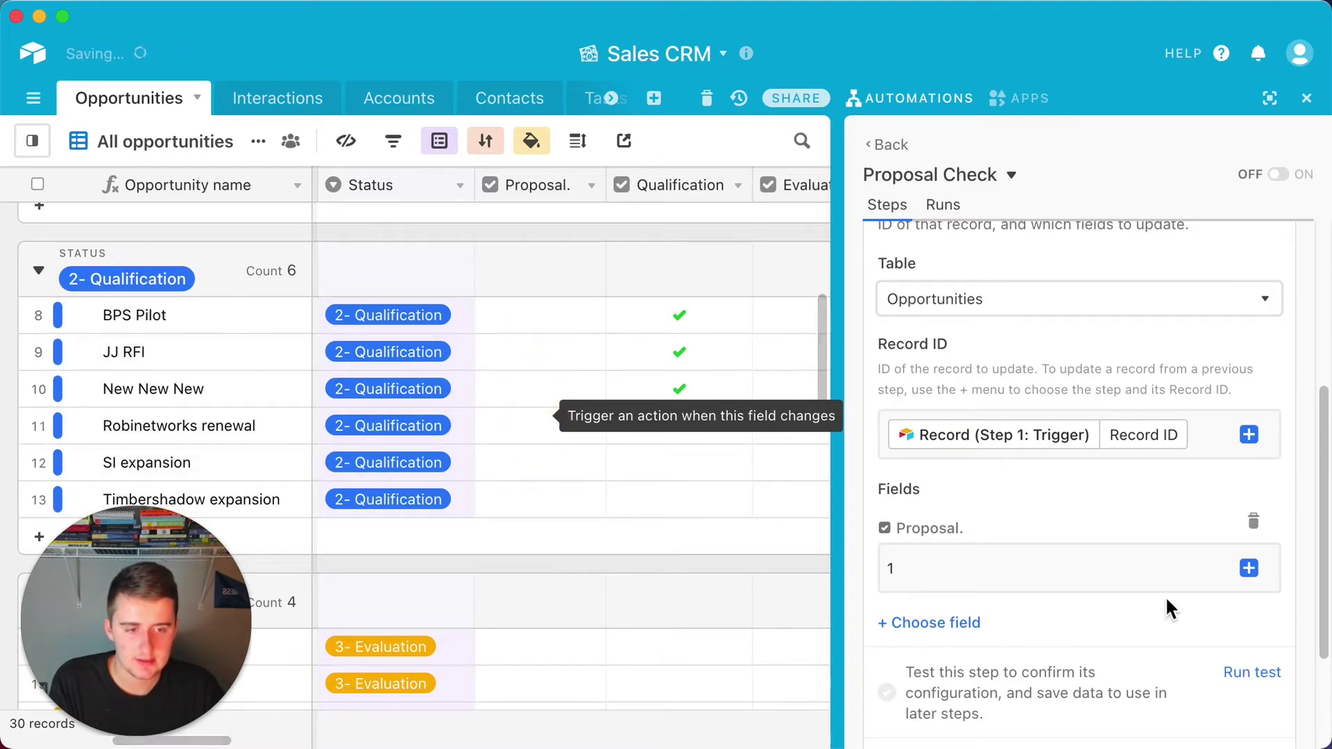
- Test the update action, and check Proposal. for the Qualification opportunities from JJ RFI down to Timbershadow expansion
click(1252, 671)
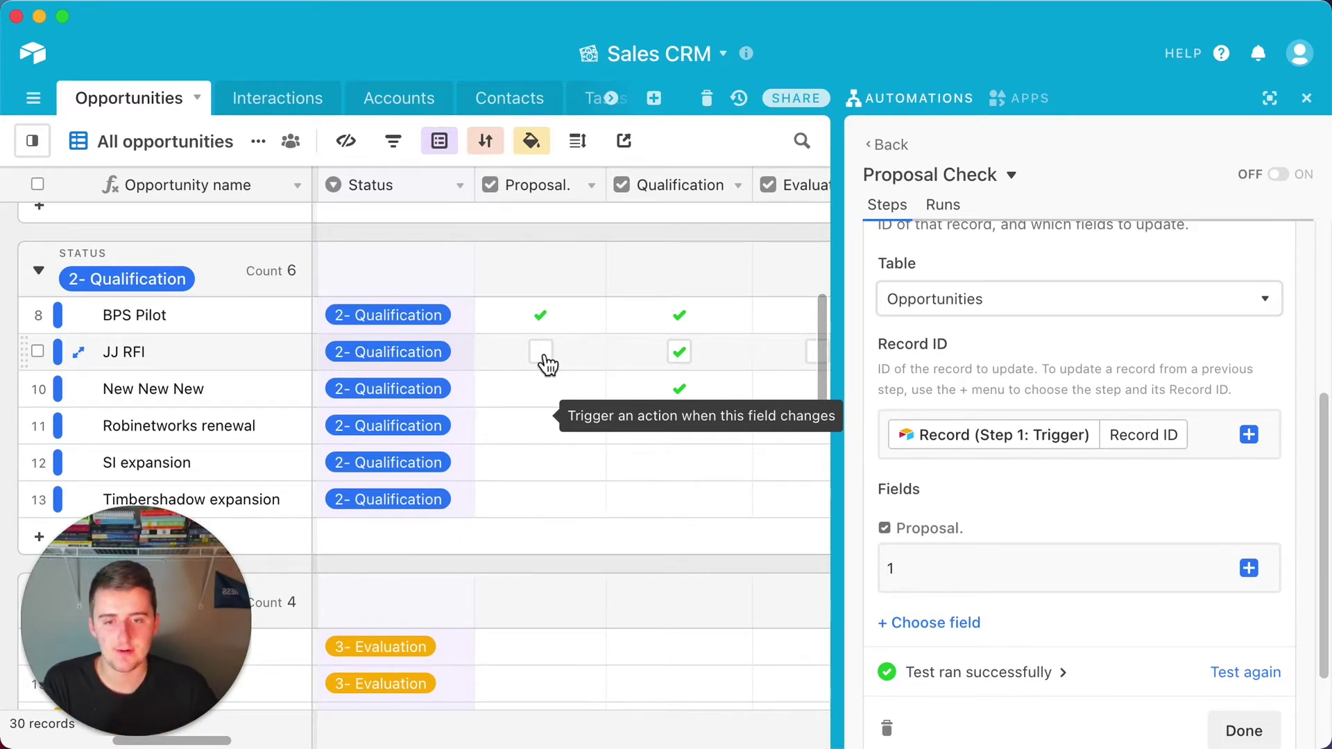
click(542, 355)
click(540, 389)
click(540, 426)
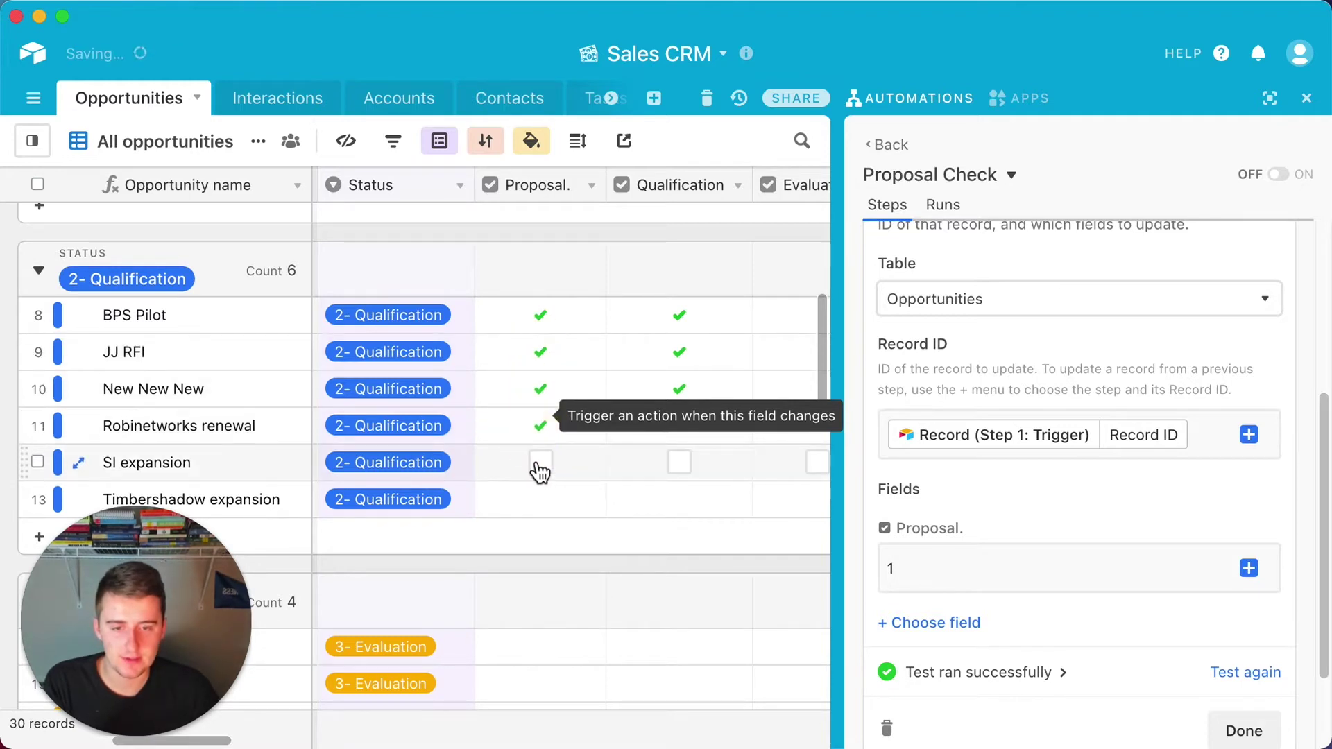
click(541, 462)
click(540, 499)
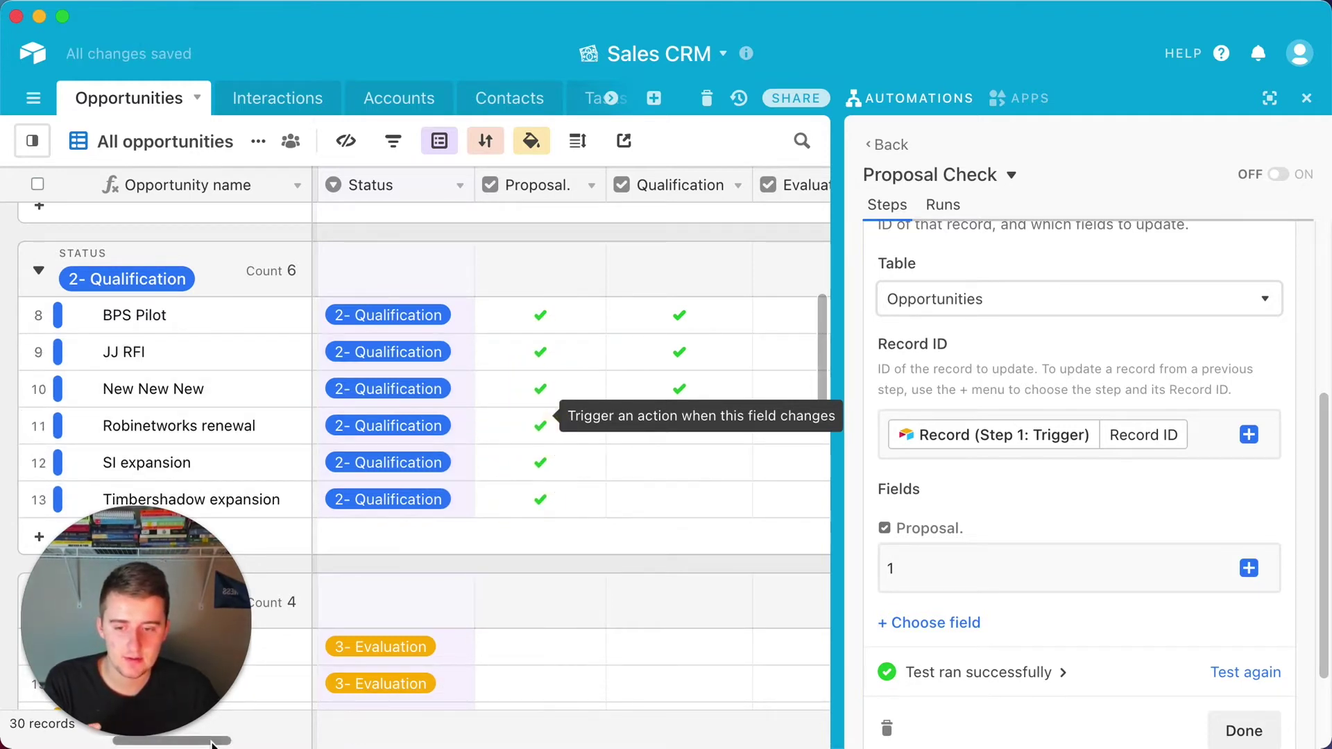
- Finish the update action, turn on the Proposal Check automation and return to the automations list
click(1256, 740)
click(1282, 174)
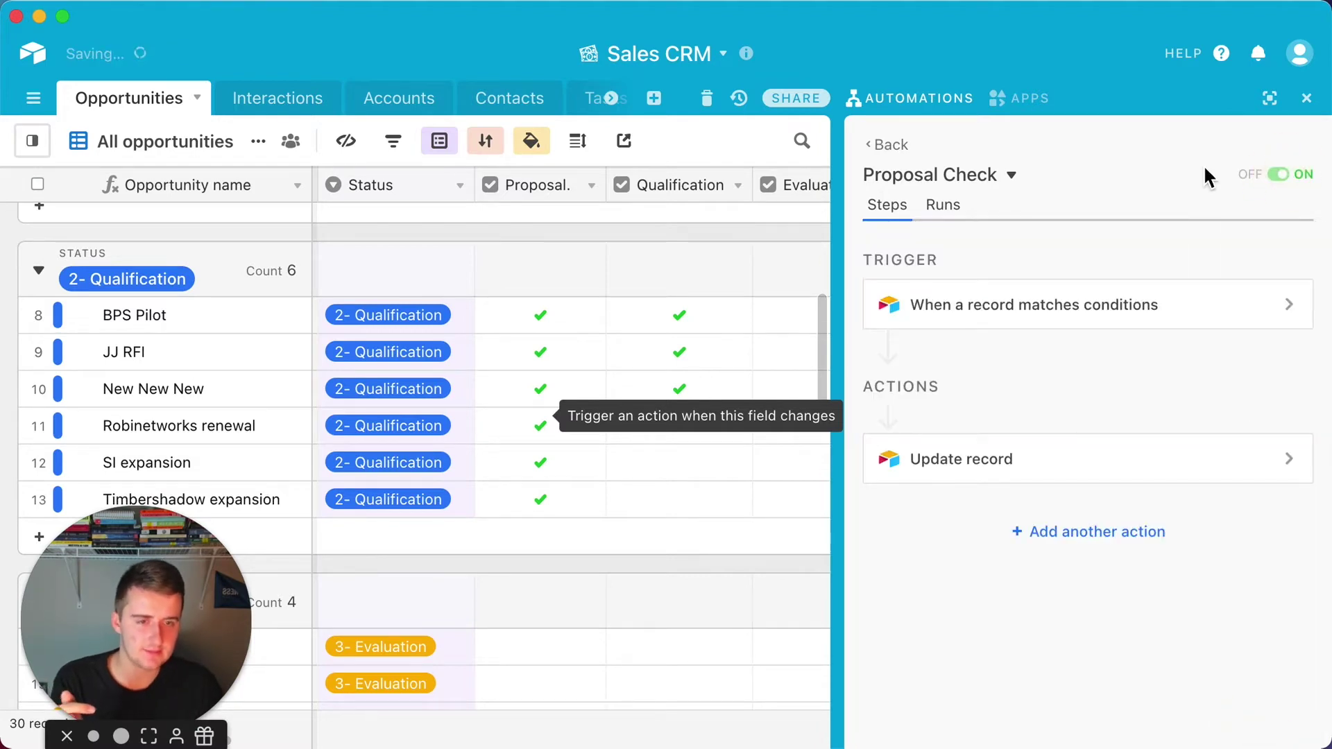
click(887, 144)
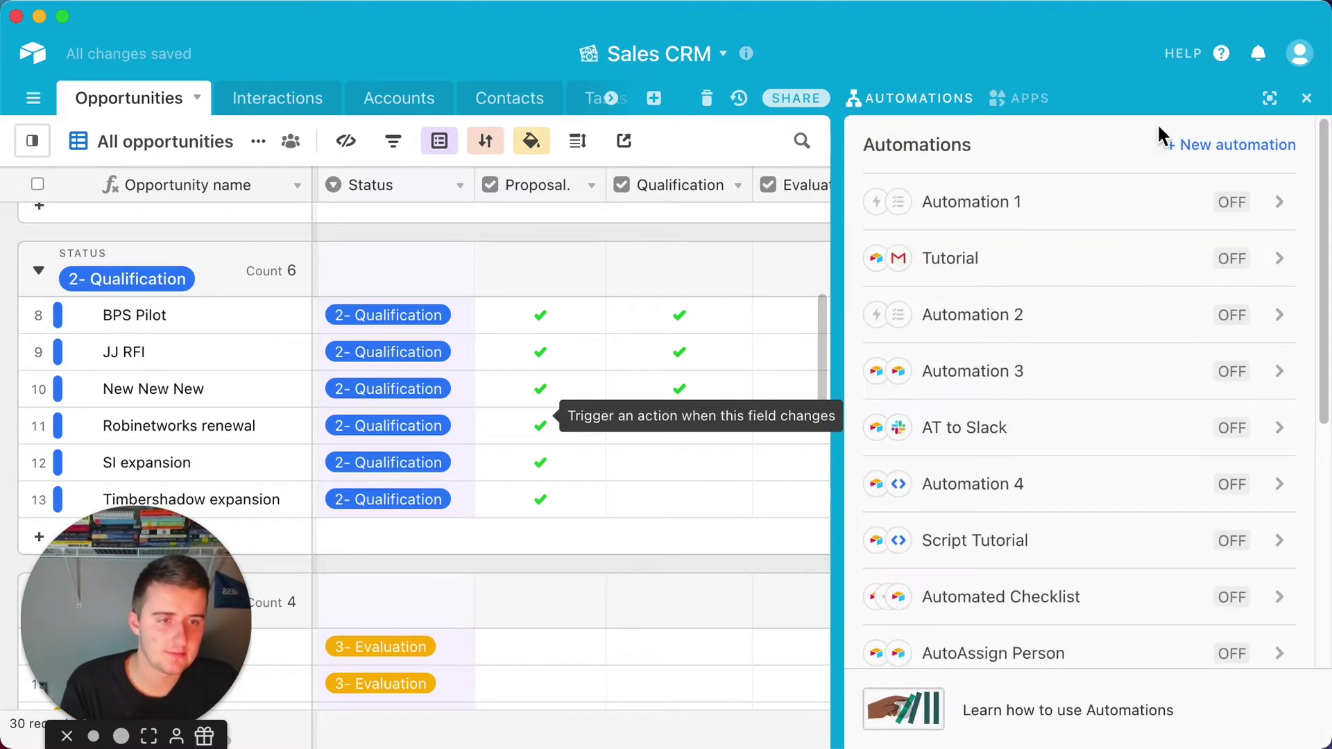
- Create an automation named Qual Check, triggered when a record in the Opportunities table matches conditions
click(1266, 146)
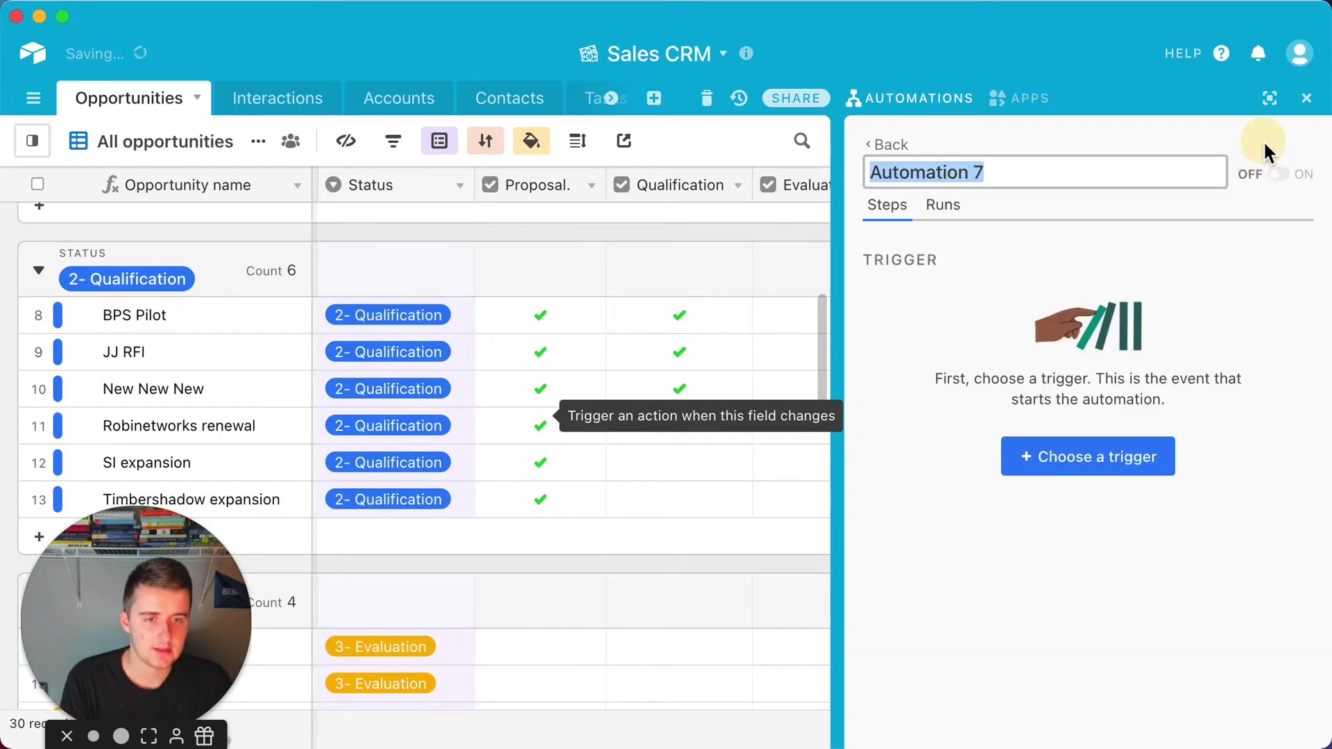
text(Qual Check)
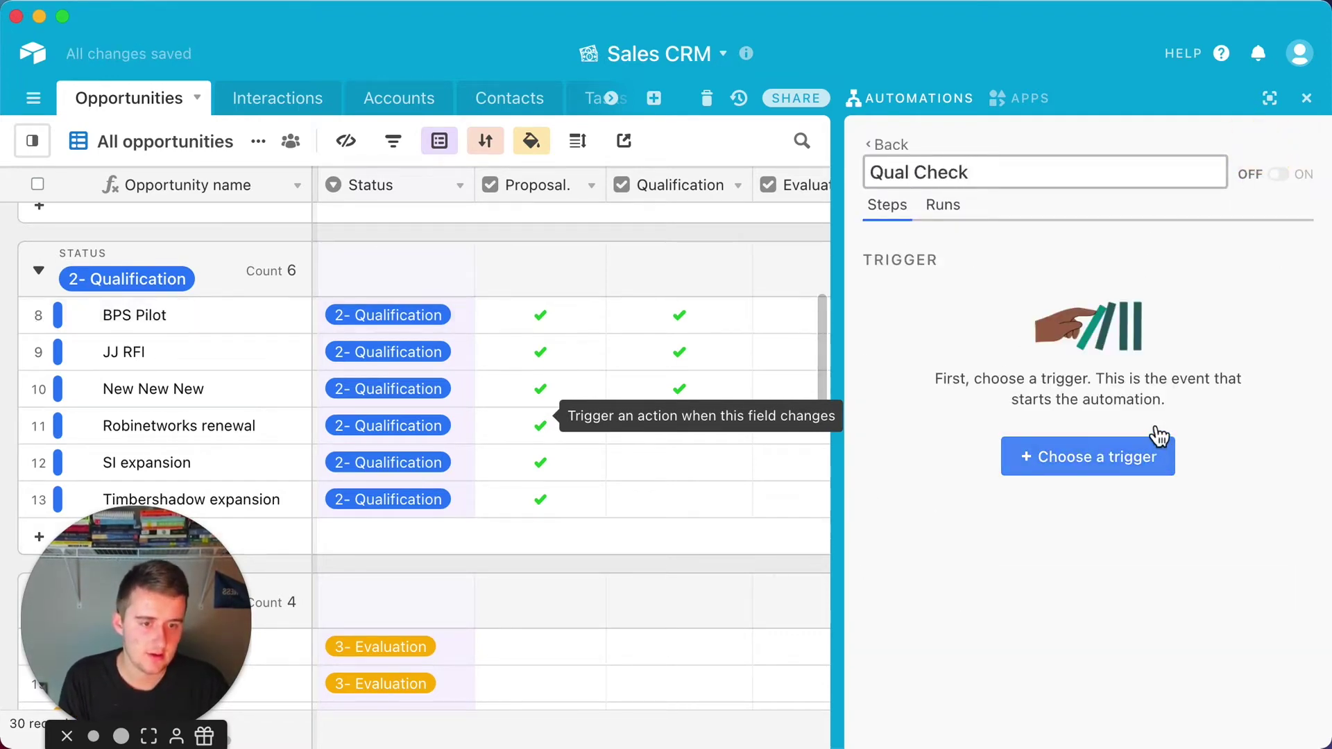
click(1128, 457)
click(1016, 184)
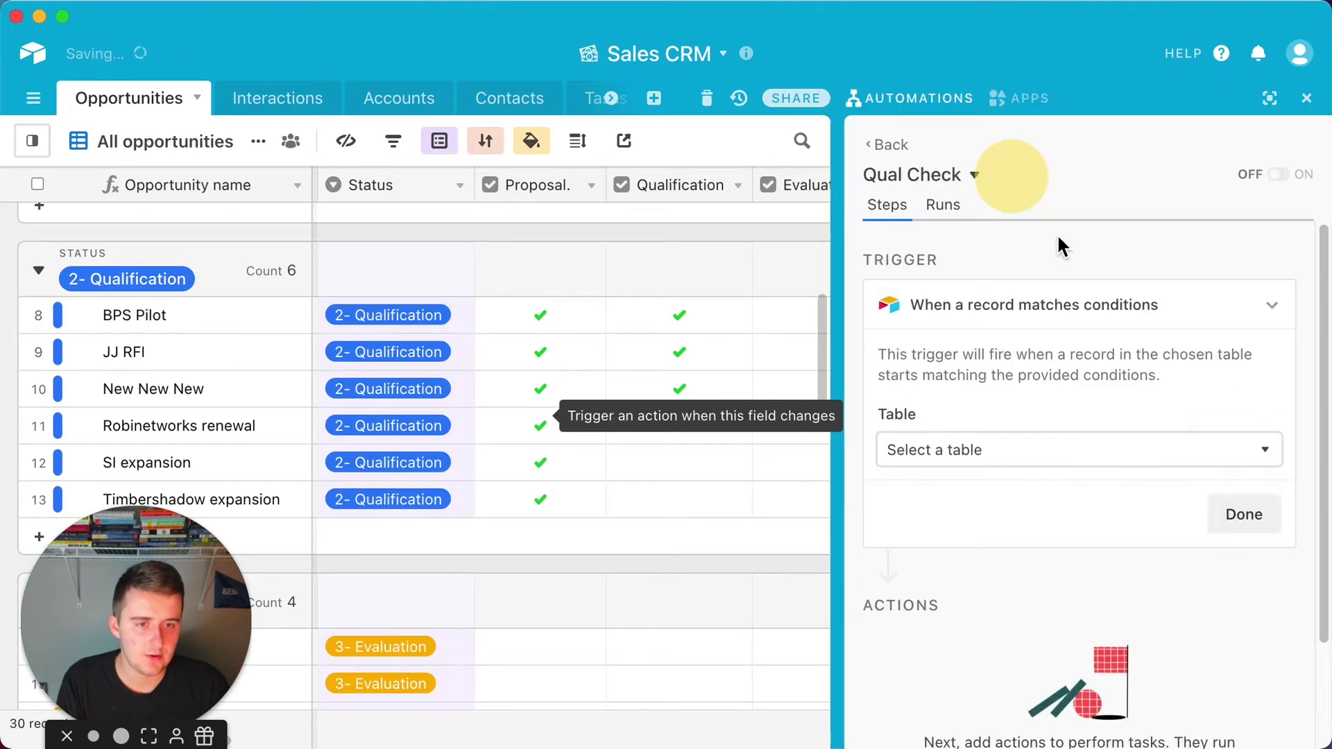
click(1038, 447)
click(1016, 203)
- Set the trigger condition to Status is 3- Evaluation, and test the trigger
click(996, 534)
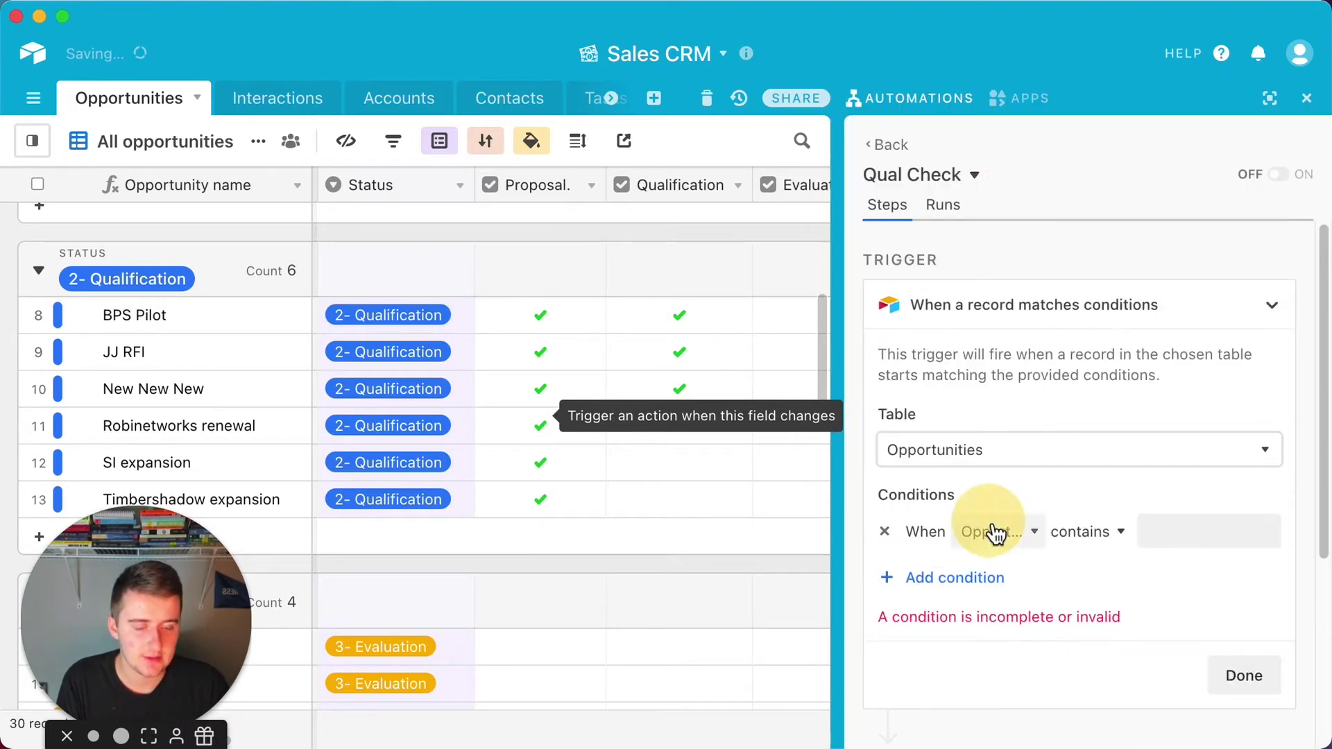
click(993, 532)
click(1027, 361)
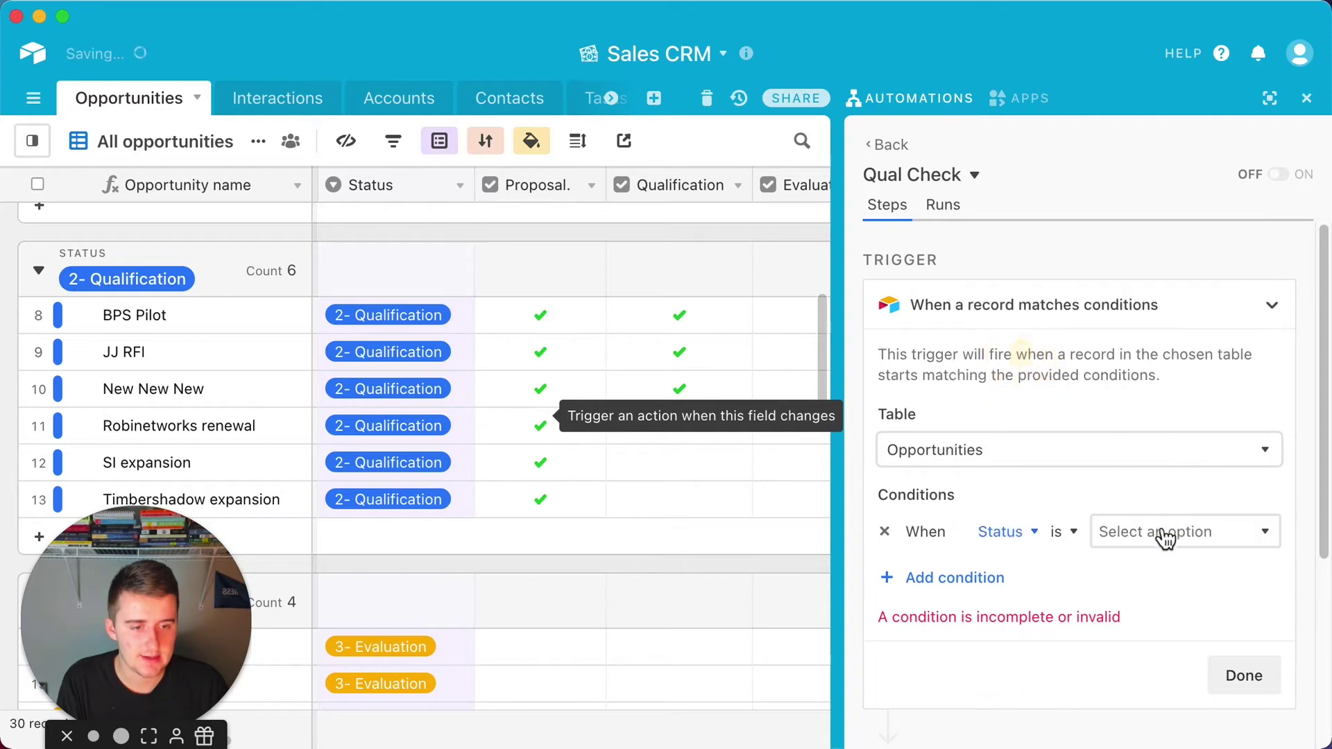
click(1159, 533)
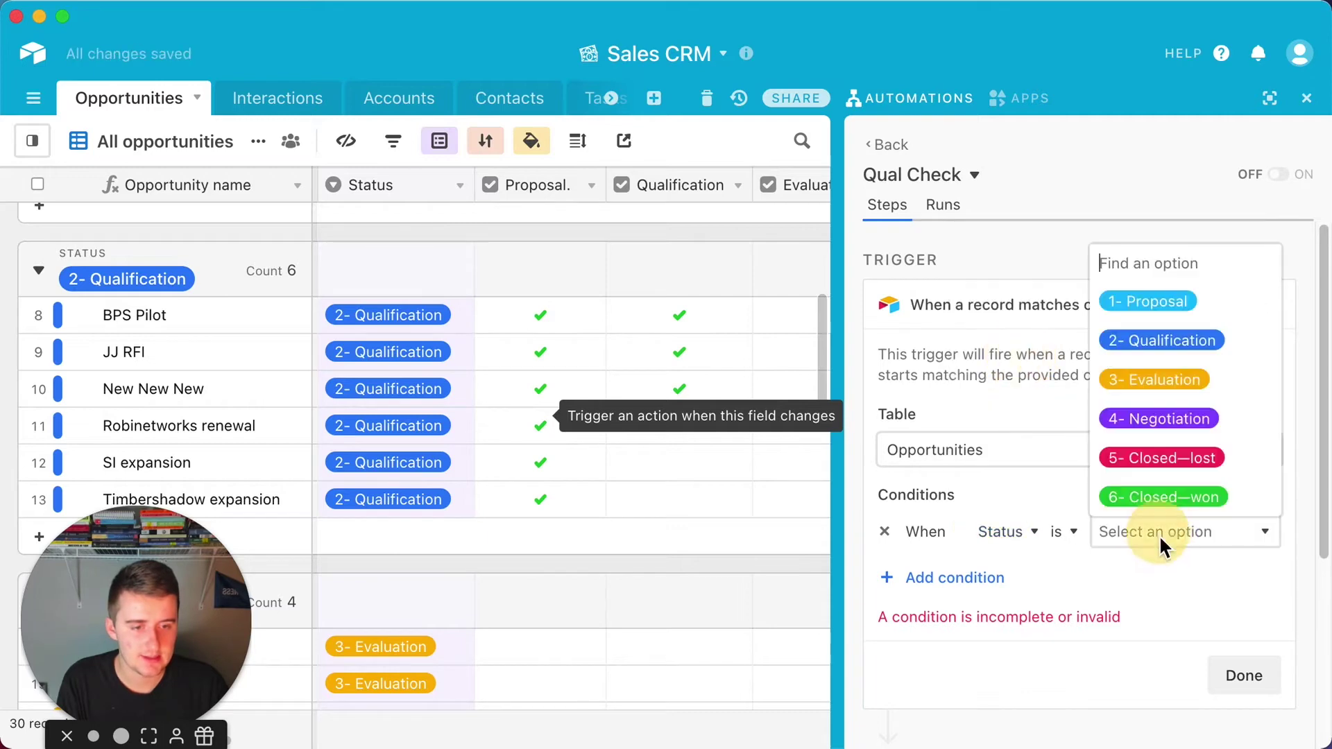
click(1157, 380)
click(1234, 639)
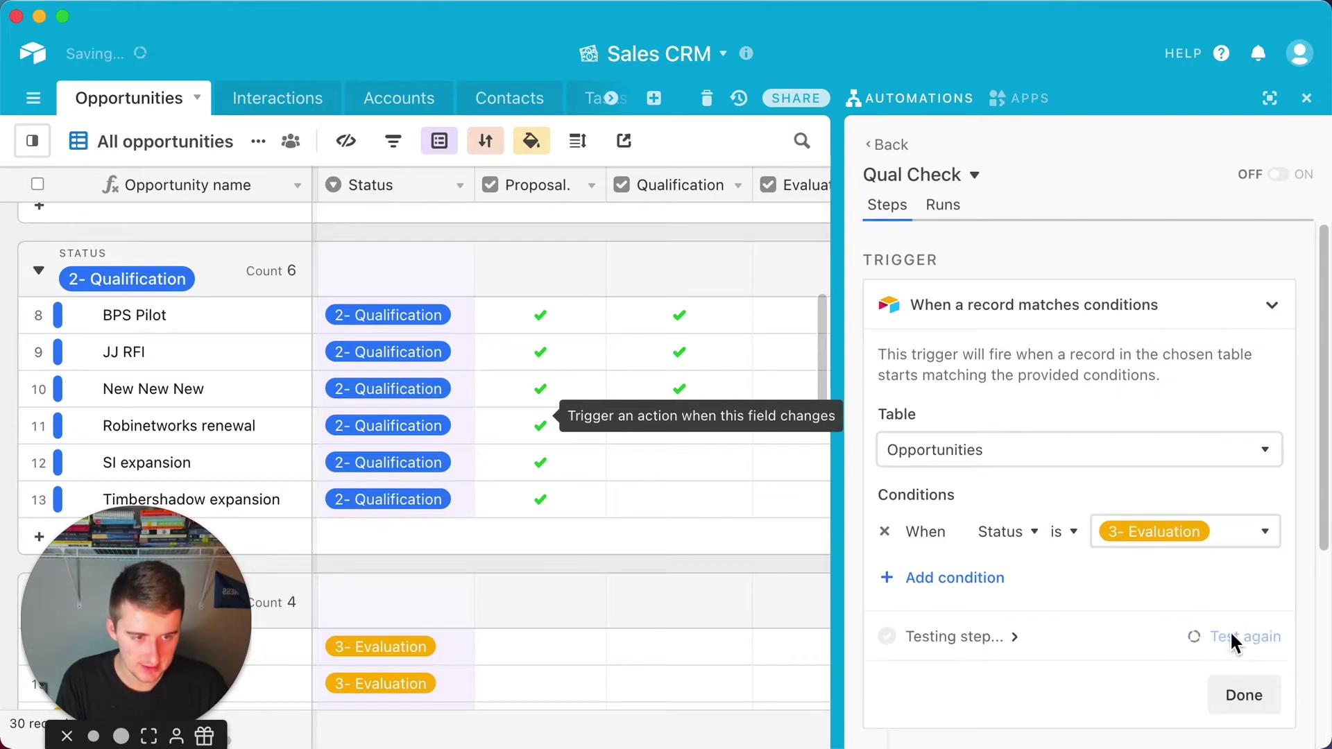
click(1247, 694)
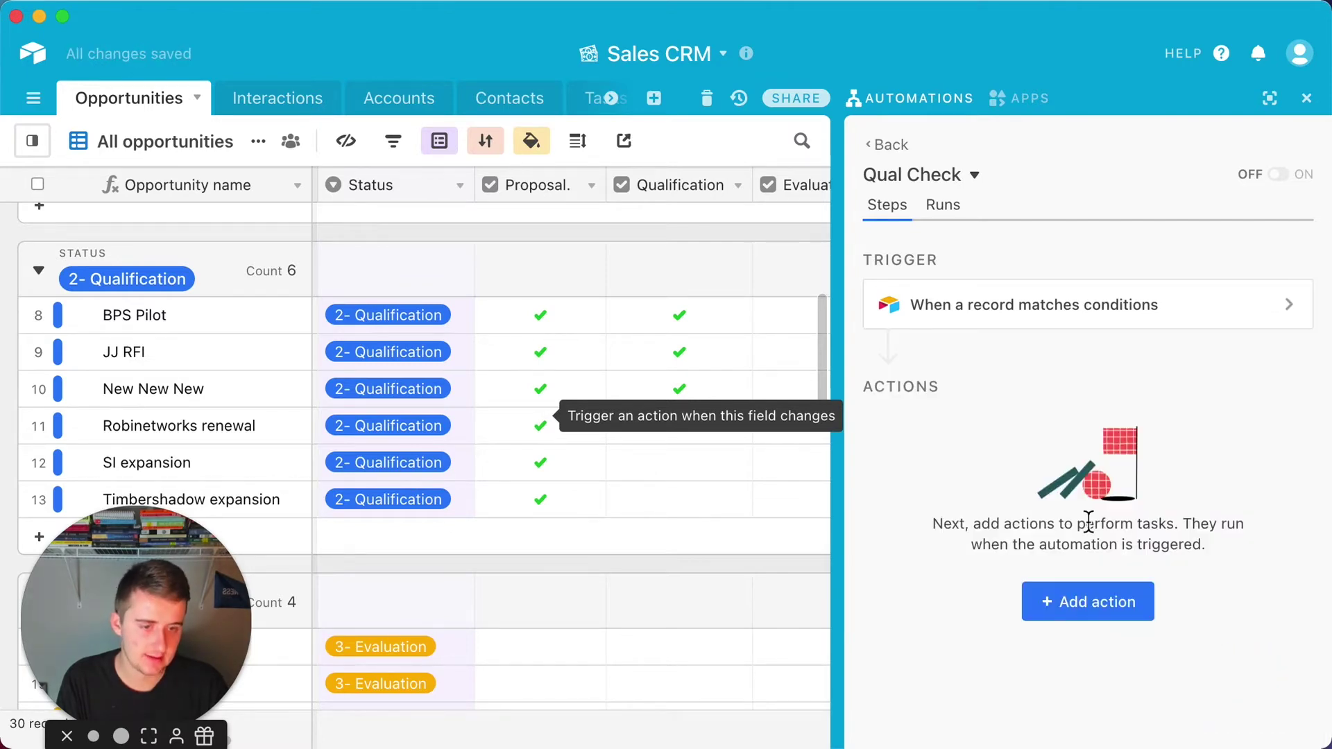
- Add an Update record action to Qual Check, targeting the Opportunities table
click(1100, 603)
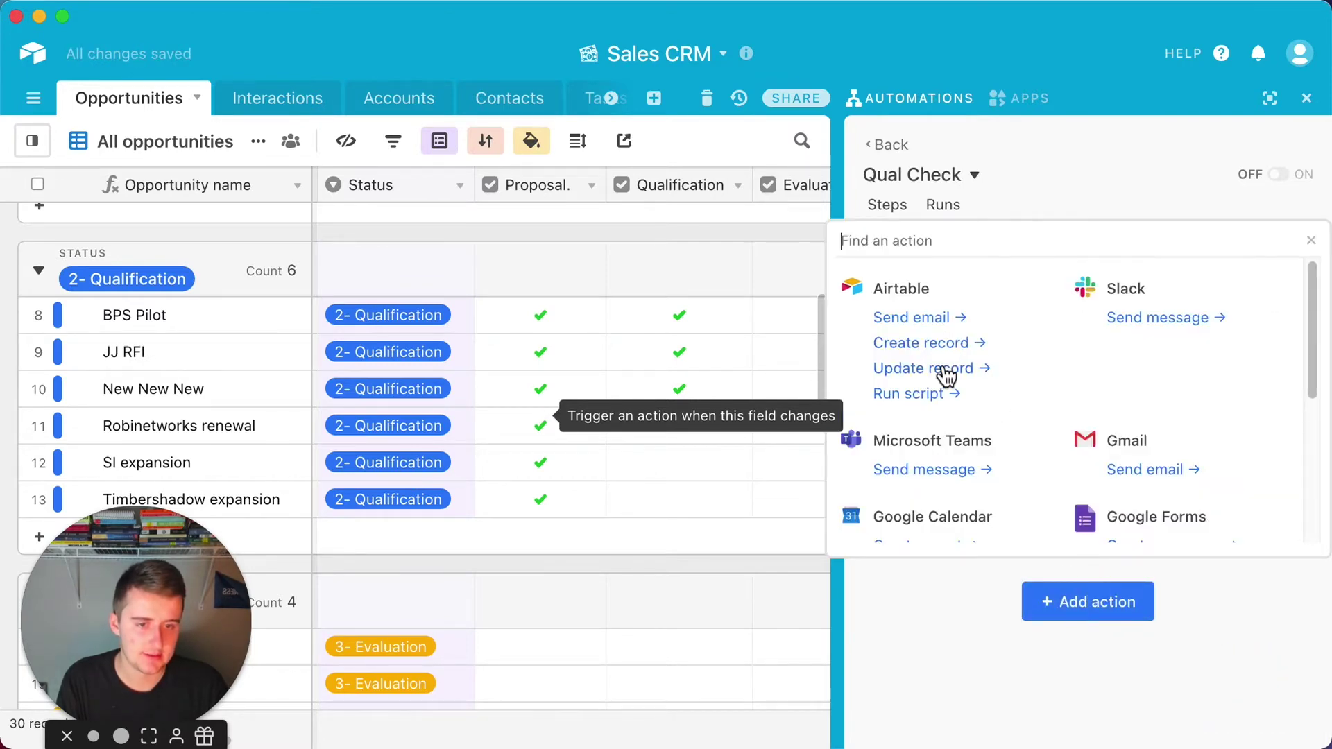
click(945, 369)
click(1007, 604)
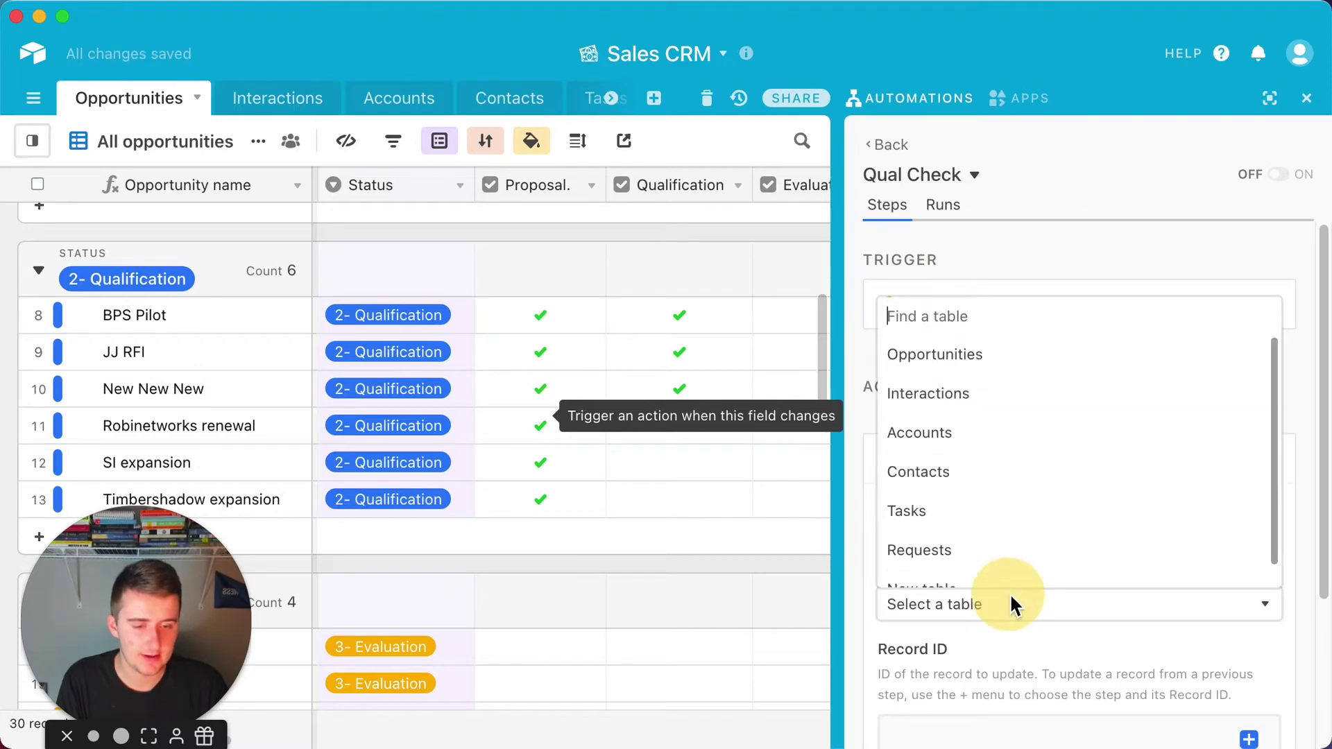
click(961, 357)
- Set the Qual Check action's Record ID to the Record ID of the trigger step's record
scroll(968, 520, down, 3)
click(1257, 583)
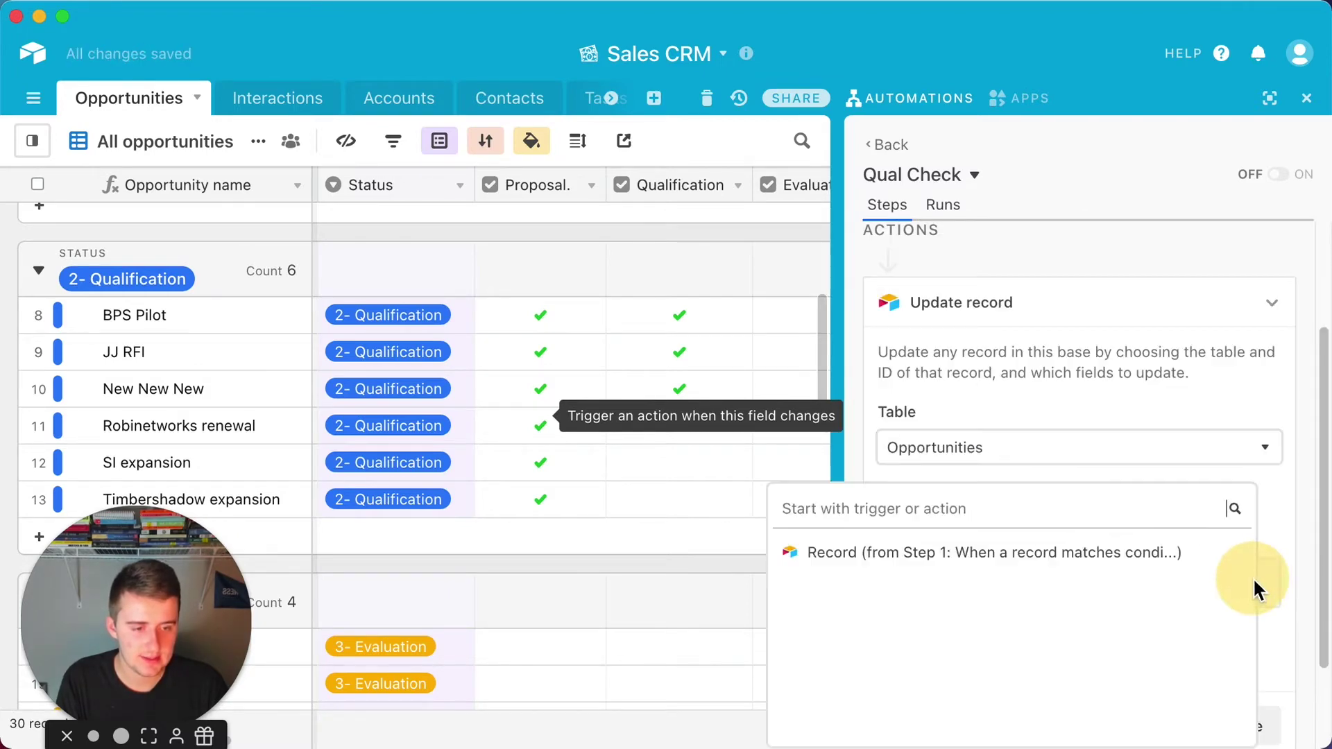
click(1213, 555)
click(1118, 553)
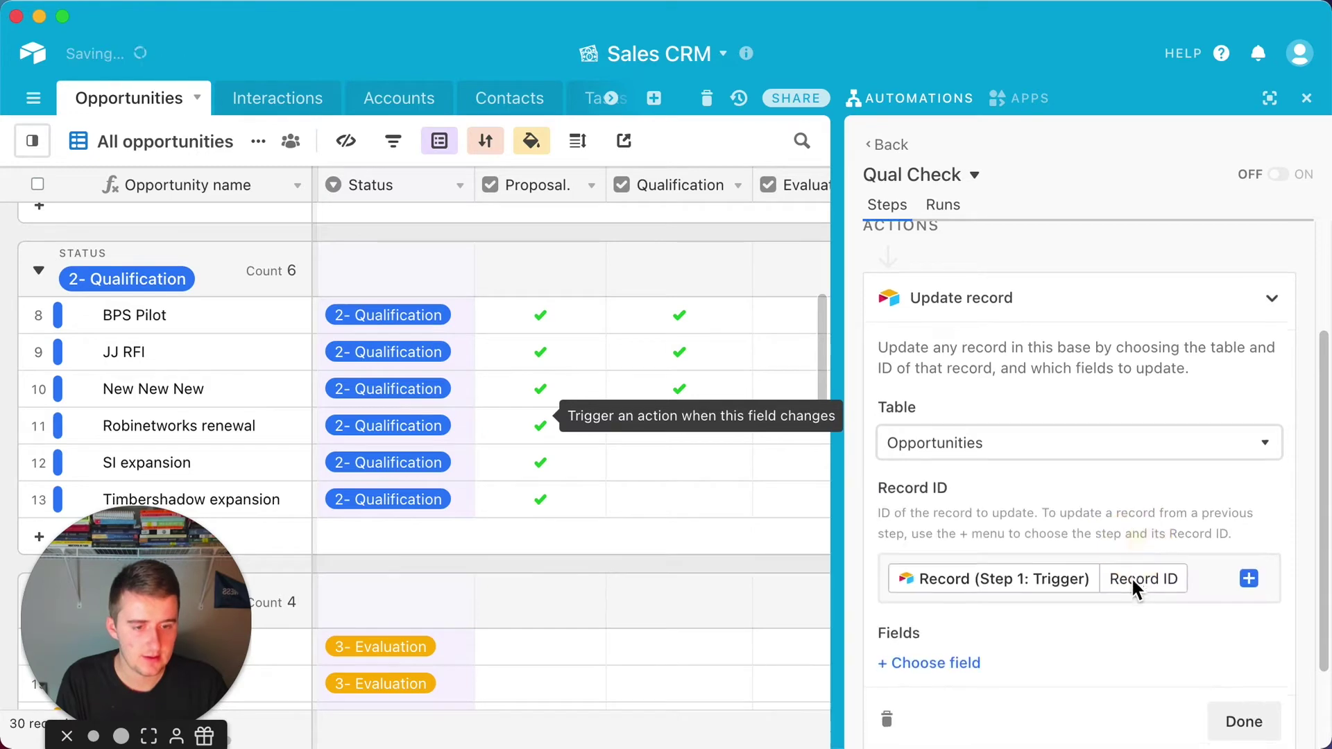
scroll(1041, 569, down, 2)
click(969, 553)
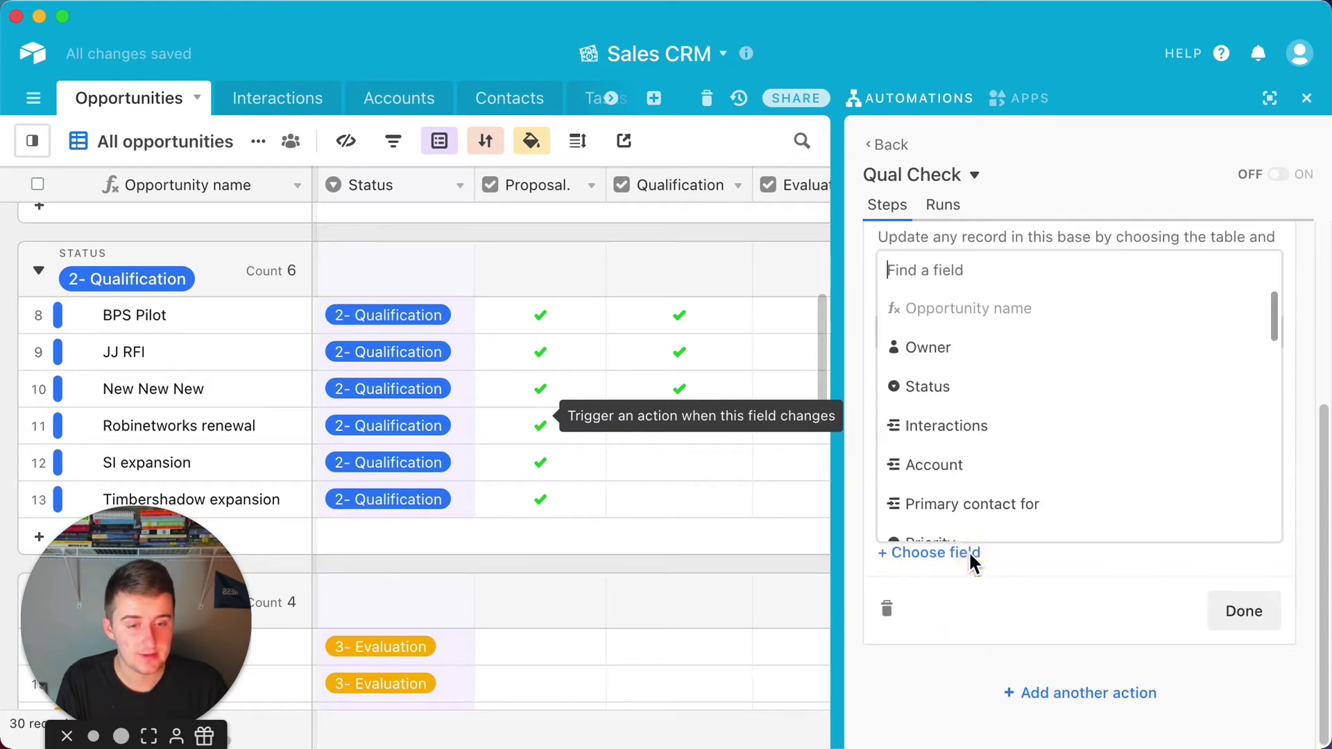
click(972, 401)
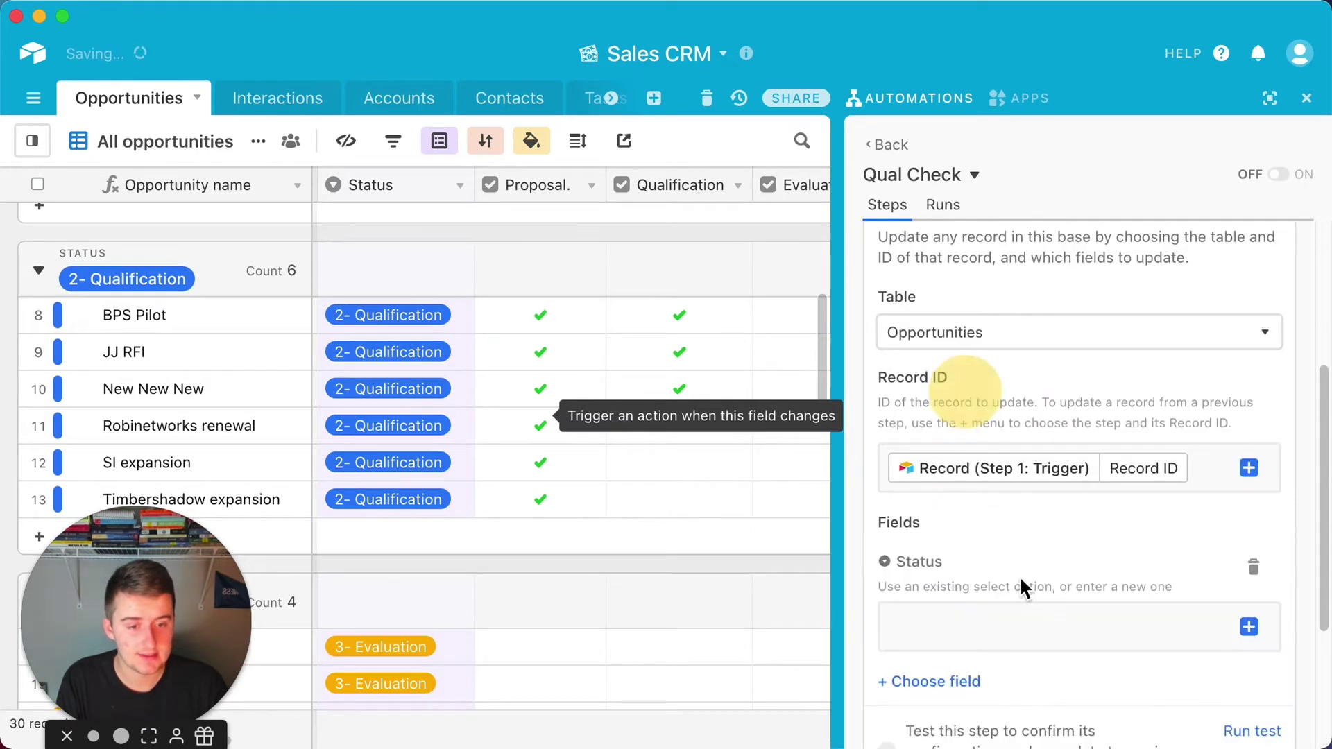
click(1253, 568)
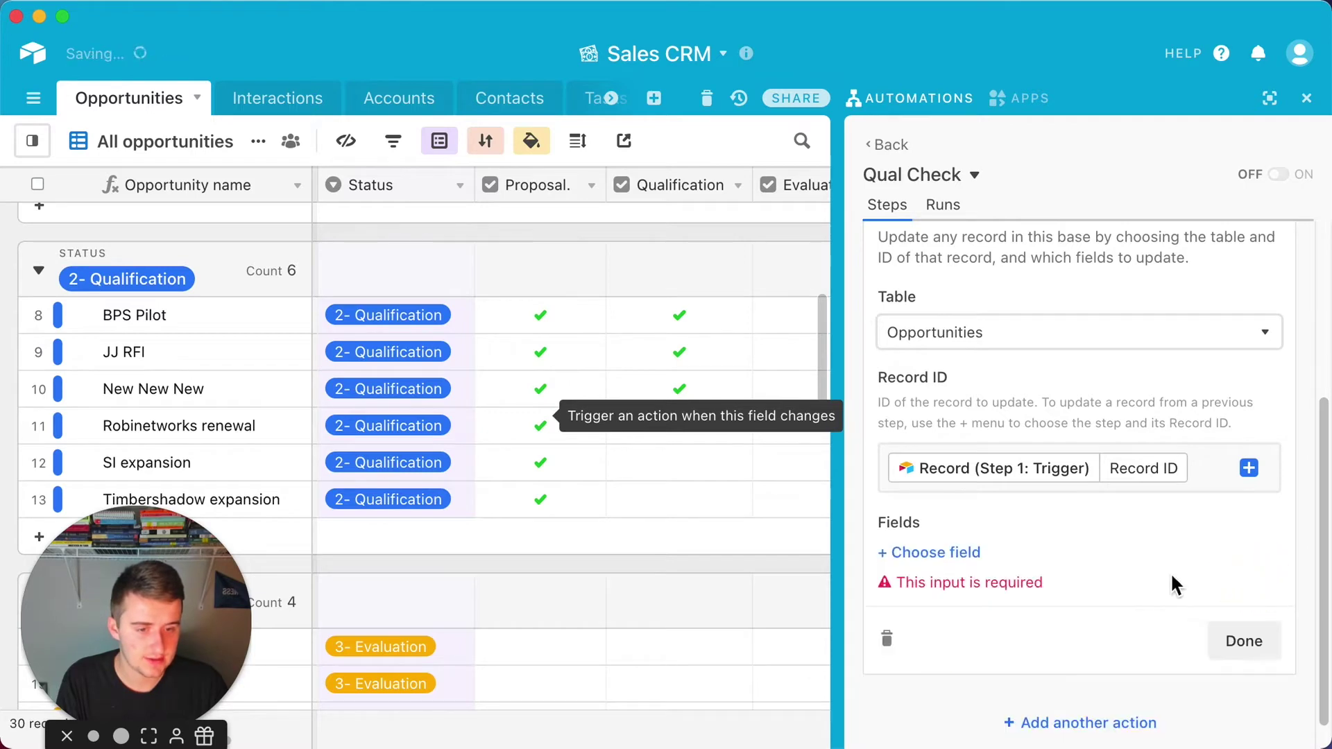
- Make the action update the Qualification checkbox field with the value 1, and test it
click(960, 555)
scroll(984, 514, down, 5)
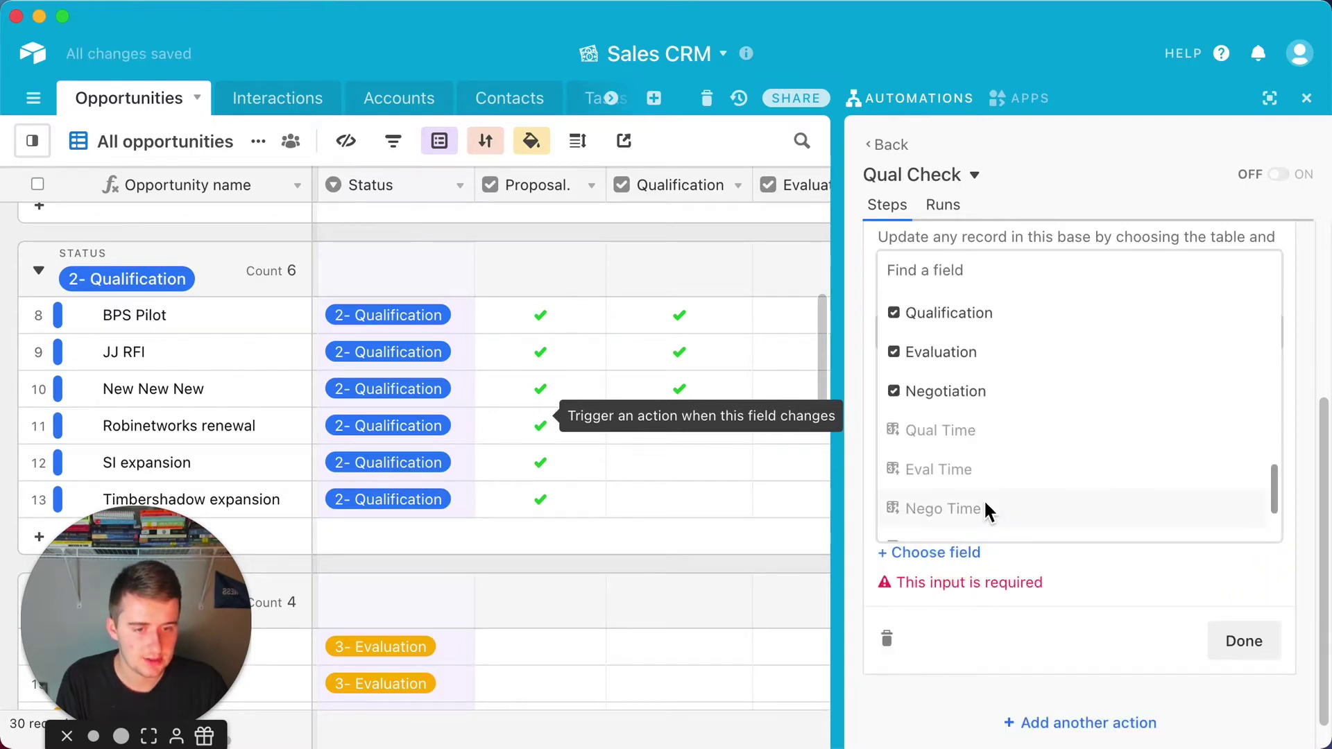
click(947, 328)
click(1013, 610)
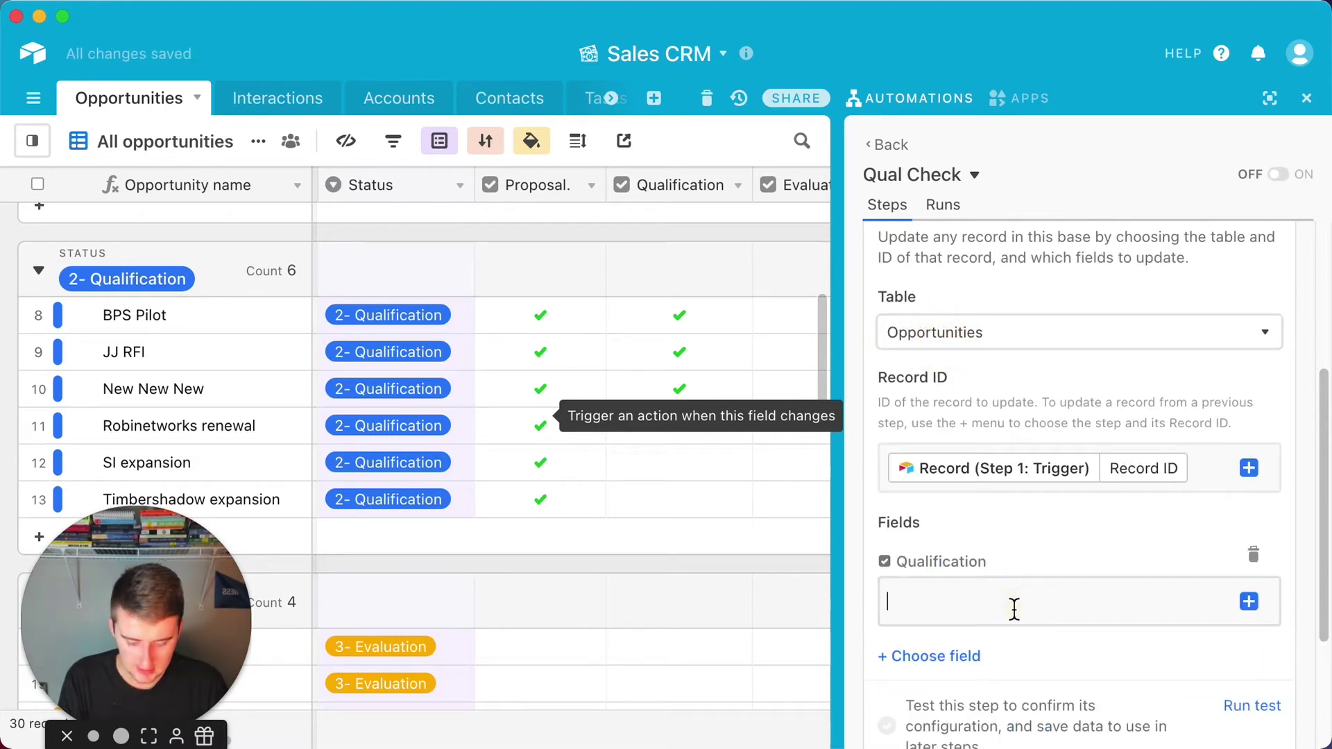
scroll(1138, 701, down, 1)
click(1252, 695)
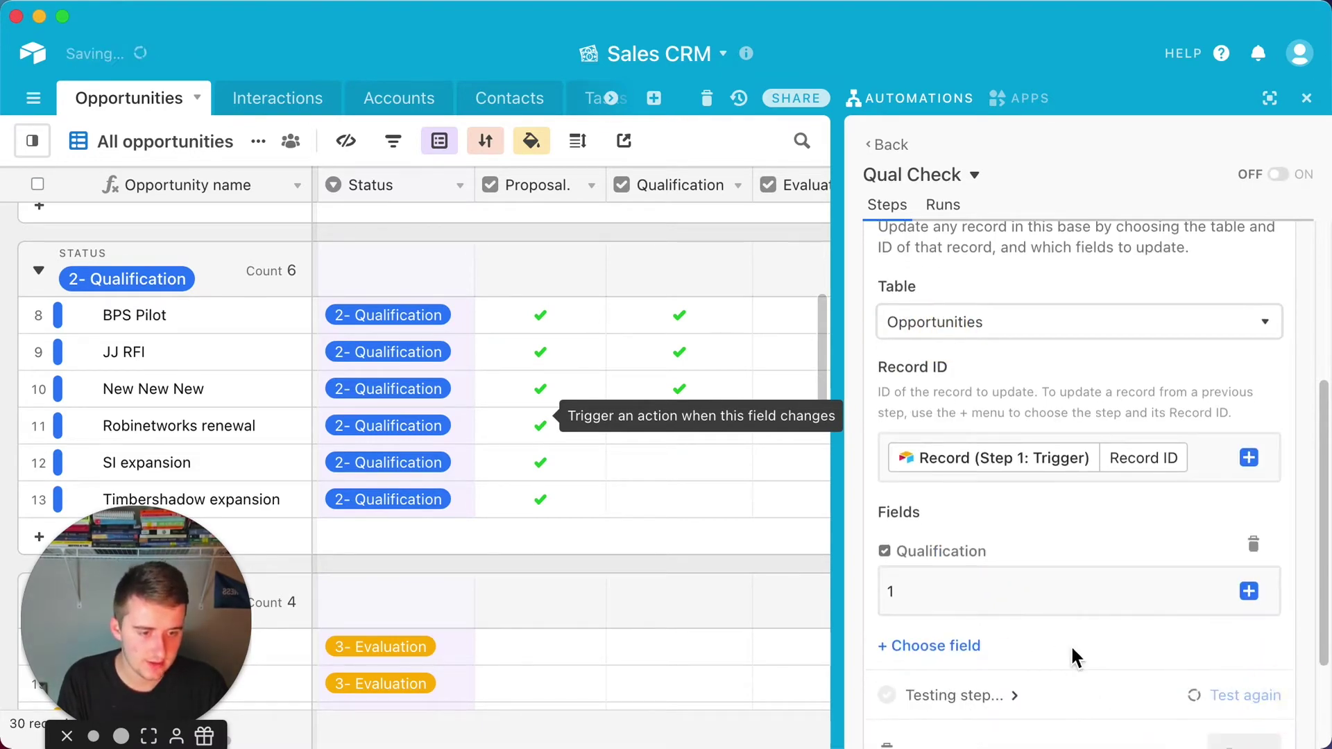
- Check the Proposal. field for the third opportunity in the 3- Evaluation group, the record updated by the test
scroll(1071, 655, down, 3)
scroll(661, 538, down, 3)
scroll(660, 538, up, 1)
scroll(662, 542, up, 3)
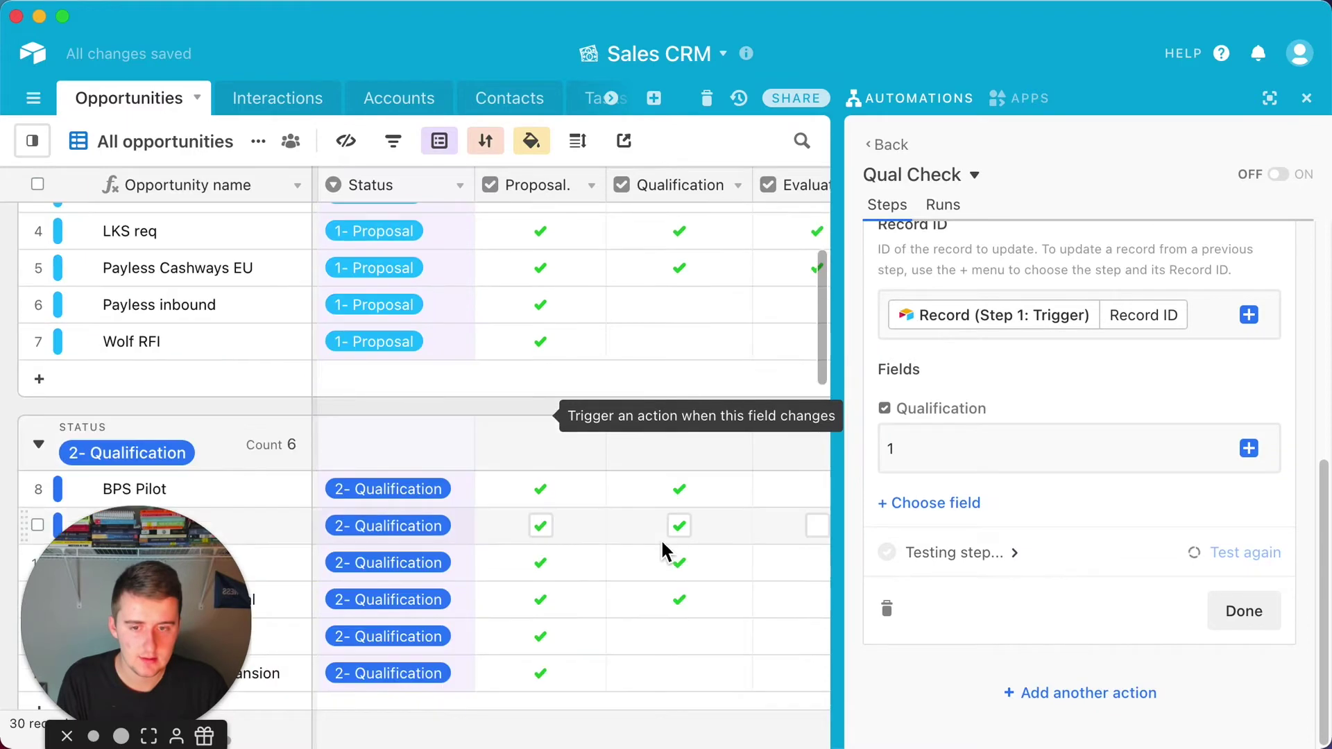
scroll(662, 543, down, 4)
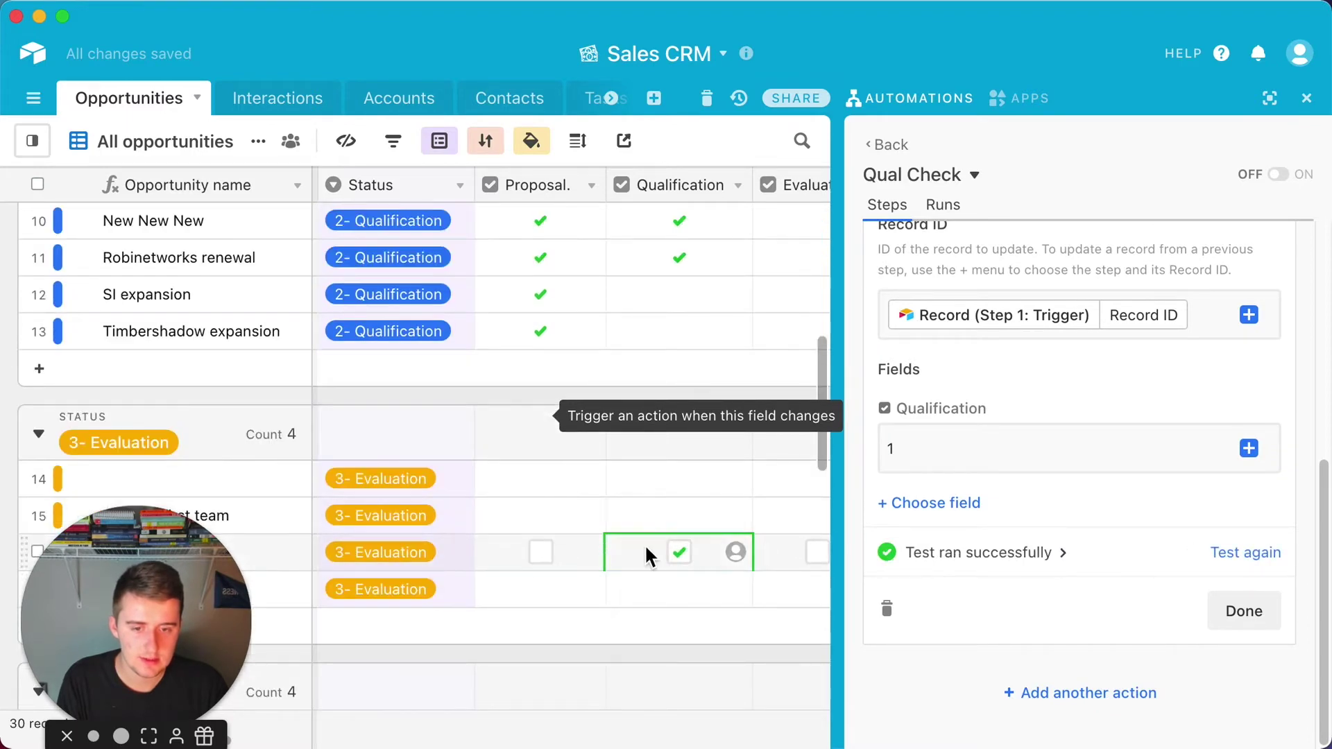
click(542, 555)
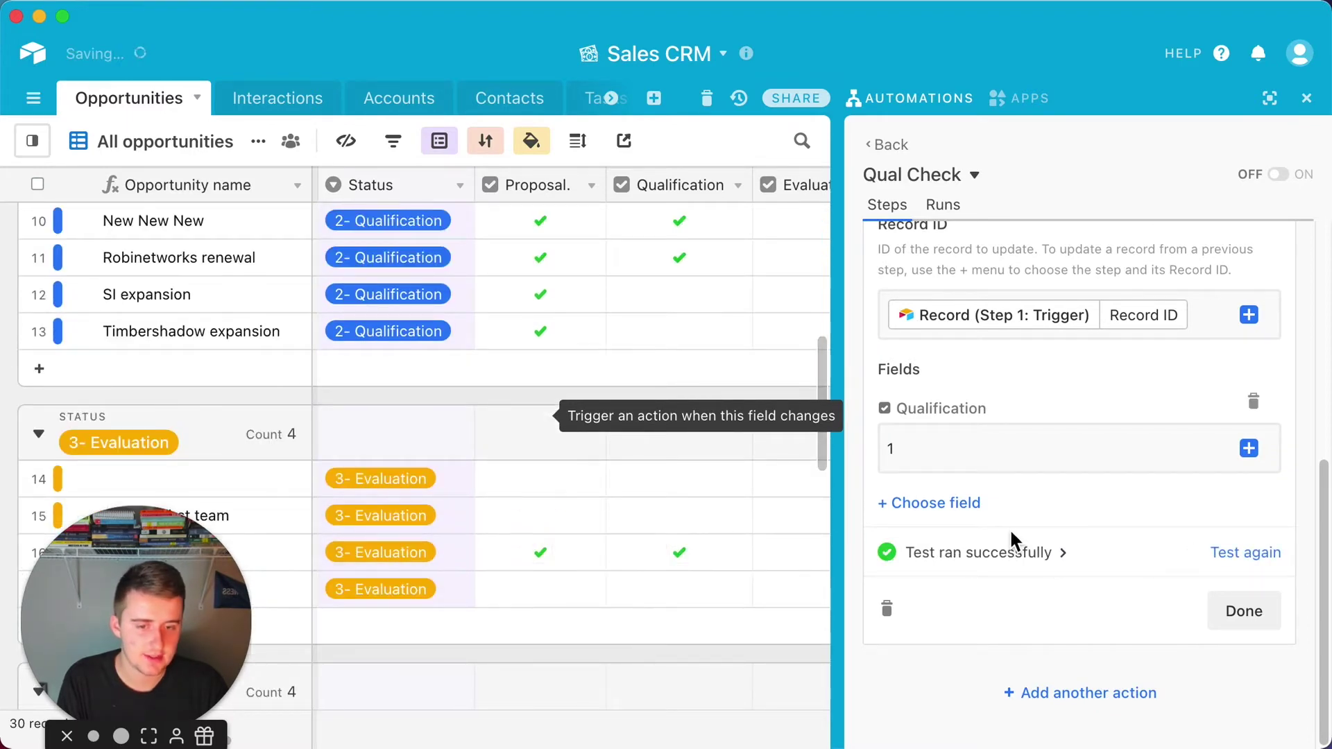
- Finish the action, turn on the Qual Check automation and review the automations list
click(1246, 613)
click(1279, 178)
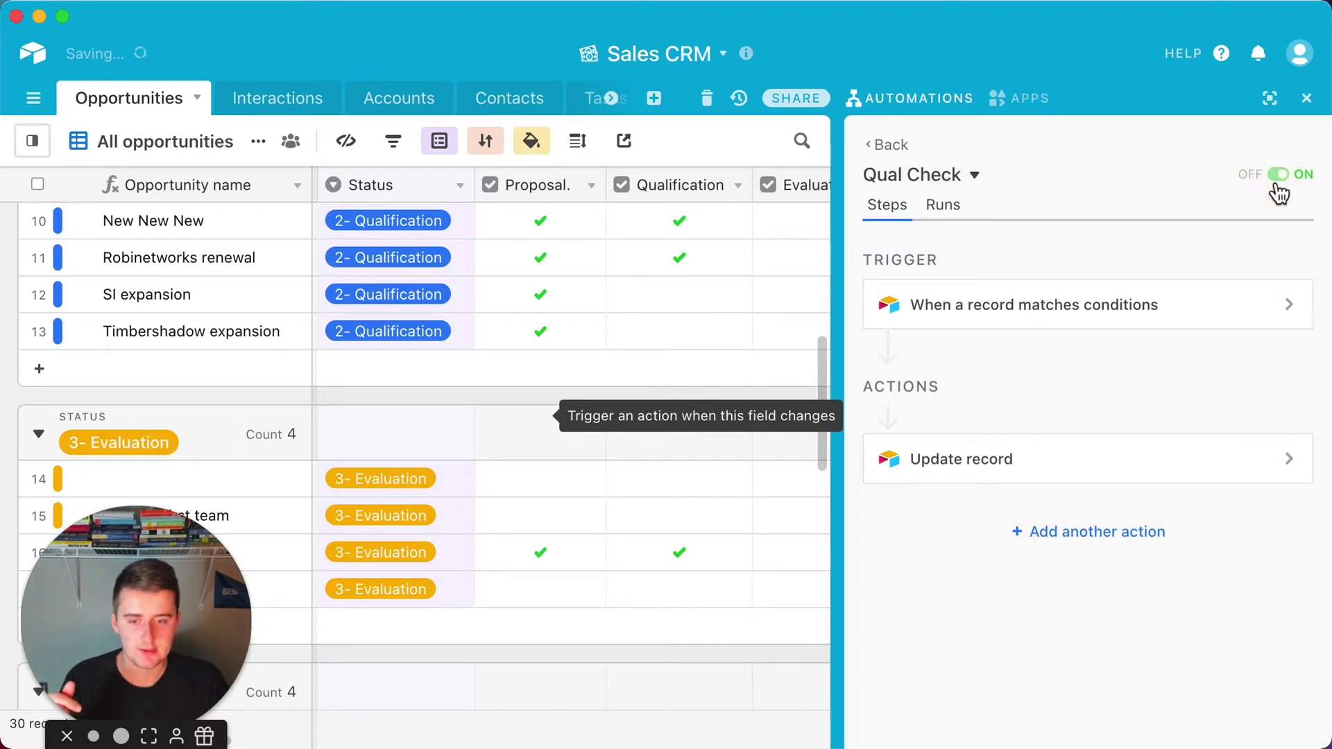
click(891, 145)
scroll(1086, 377, down, 7)
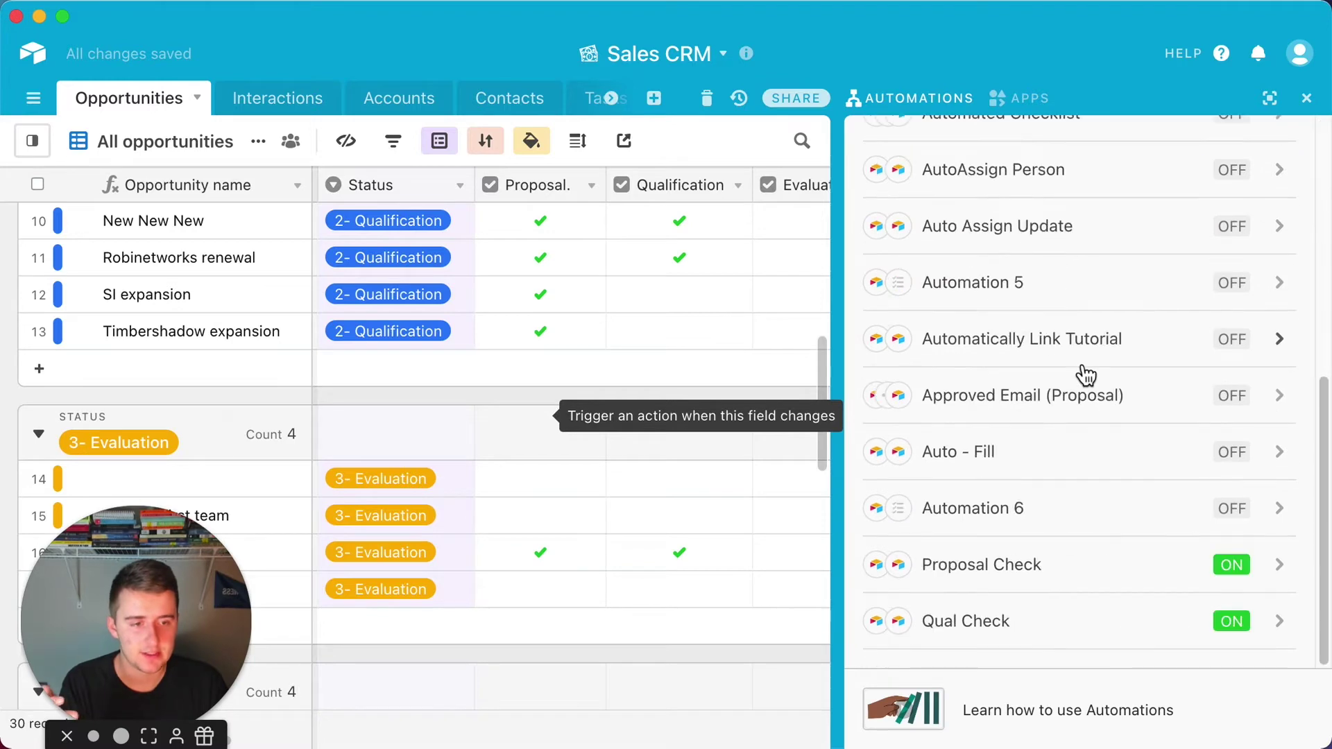
scroll(1086, 377, up, 7)
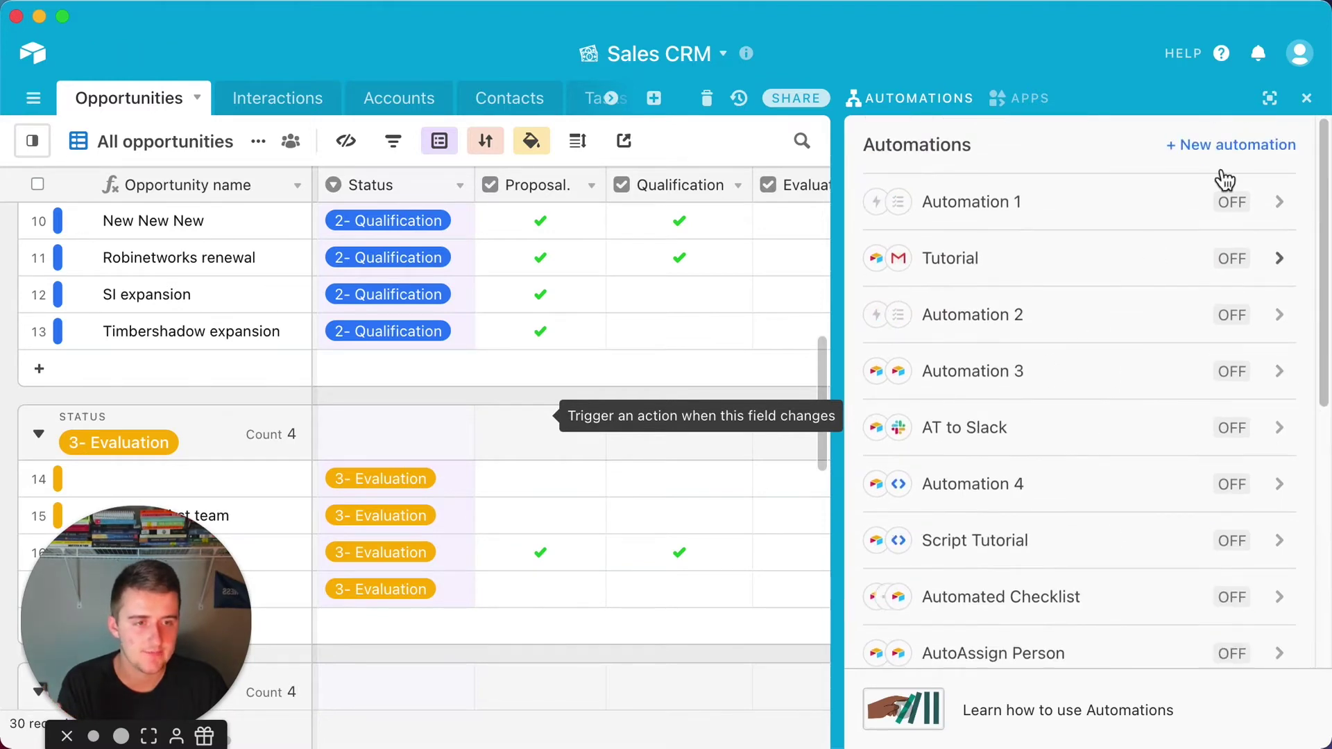
- Create an automation named Eval Check, triggered when a record in the Opportunities table matches conditions
click(1259, 146)
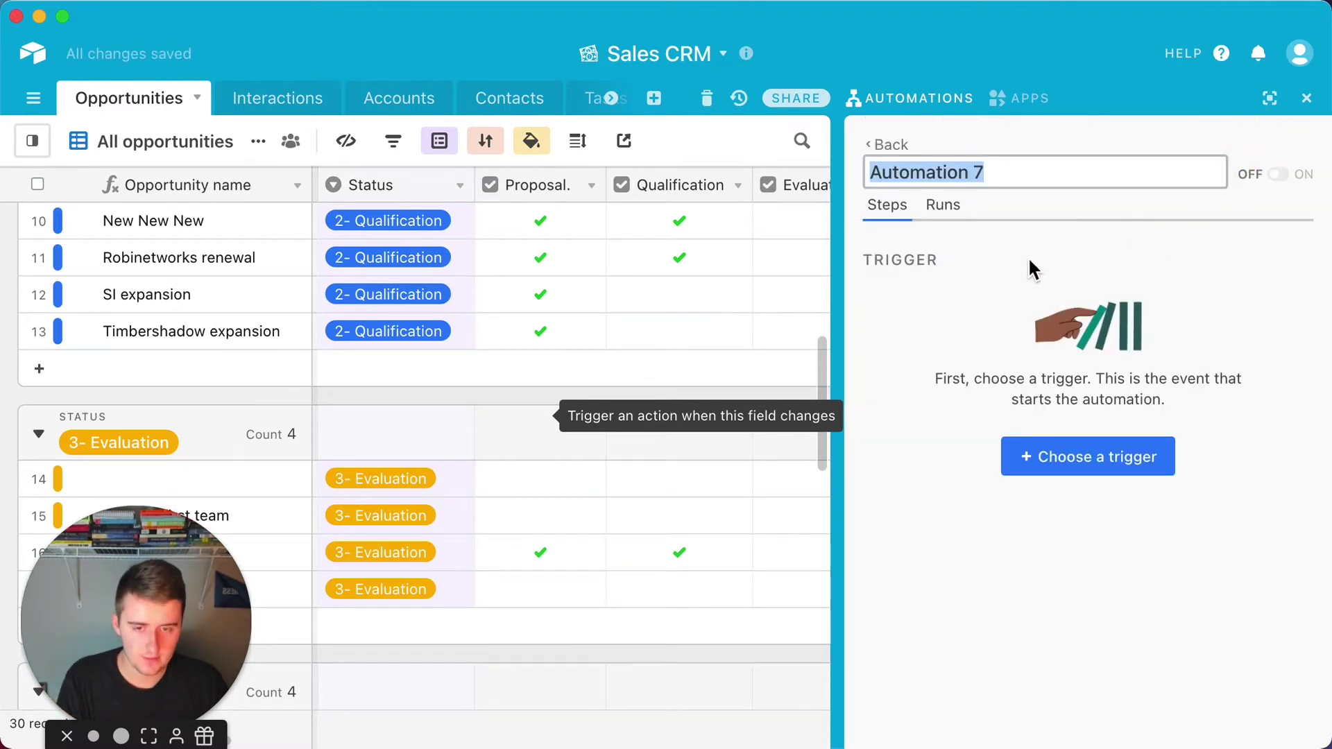
text(Eval Check)
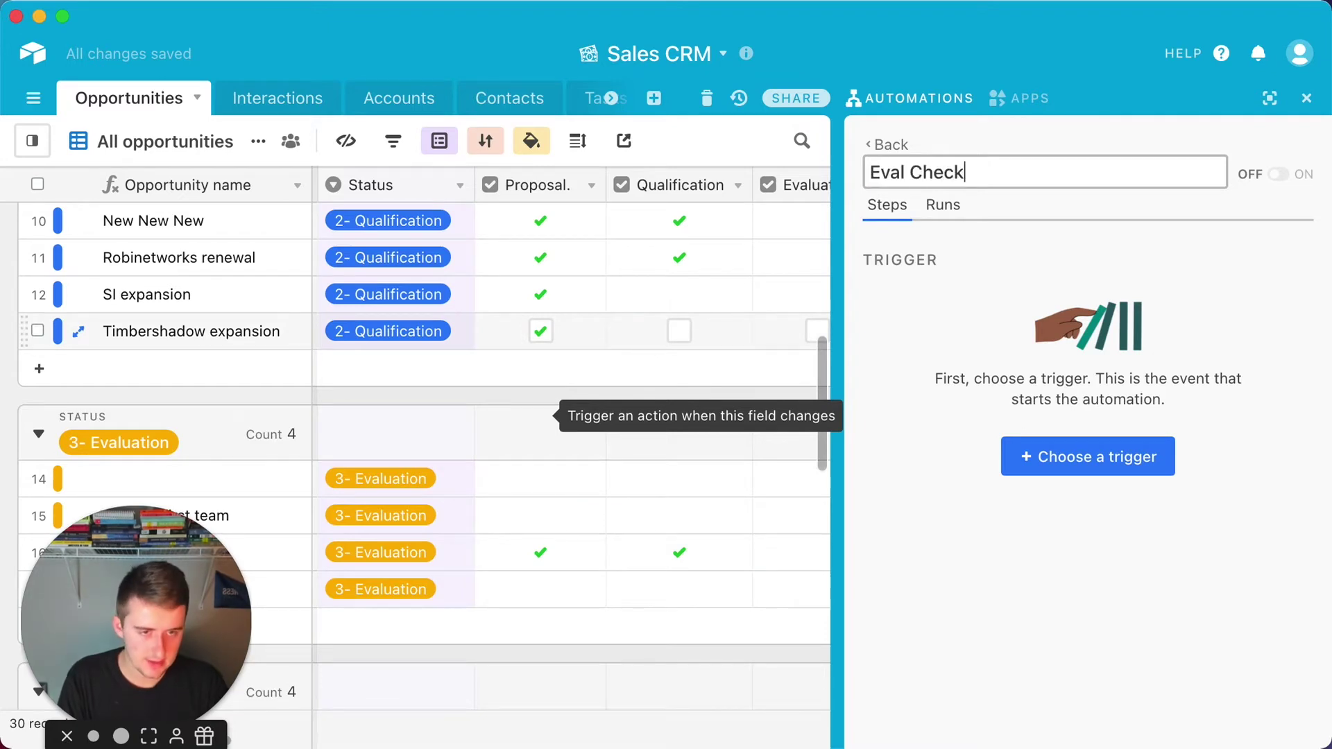
click(1091, 449)
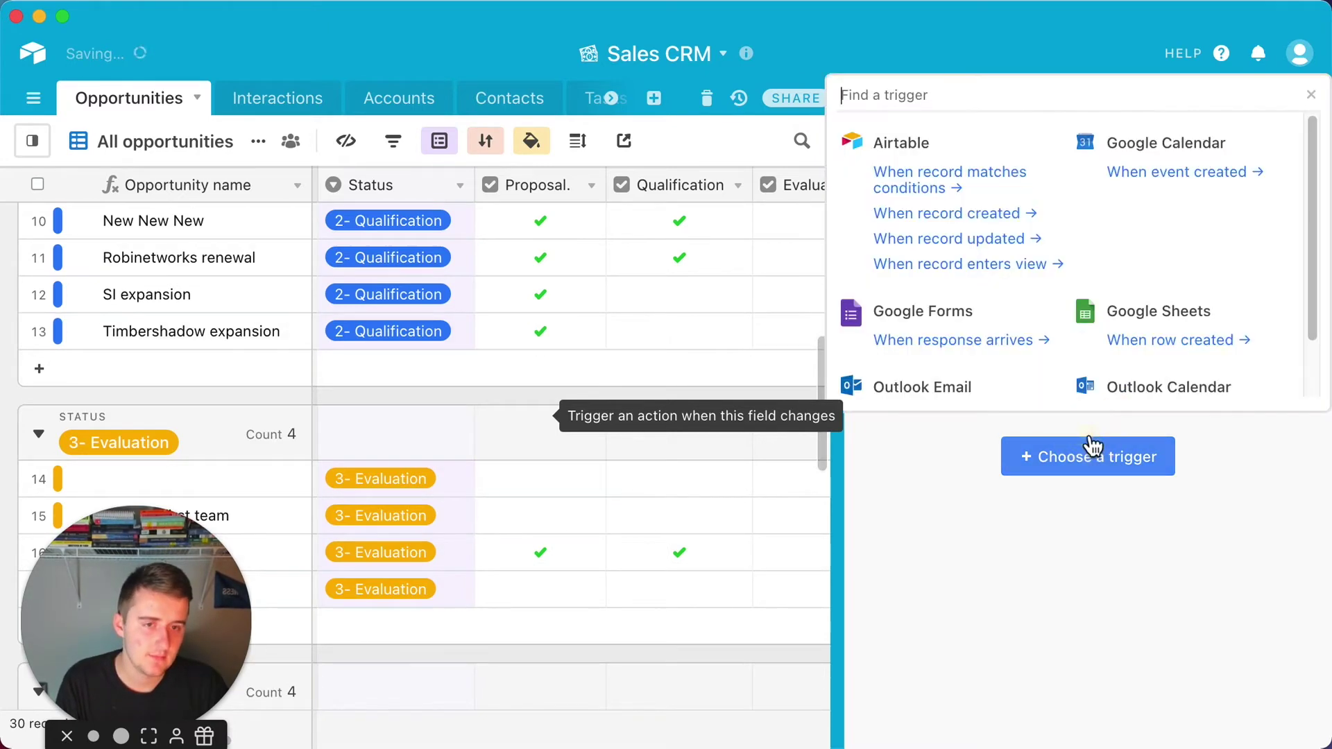
click(968, 196)
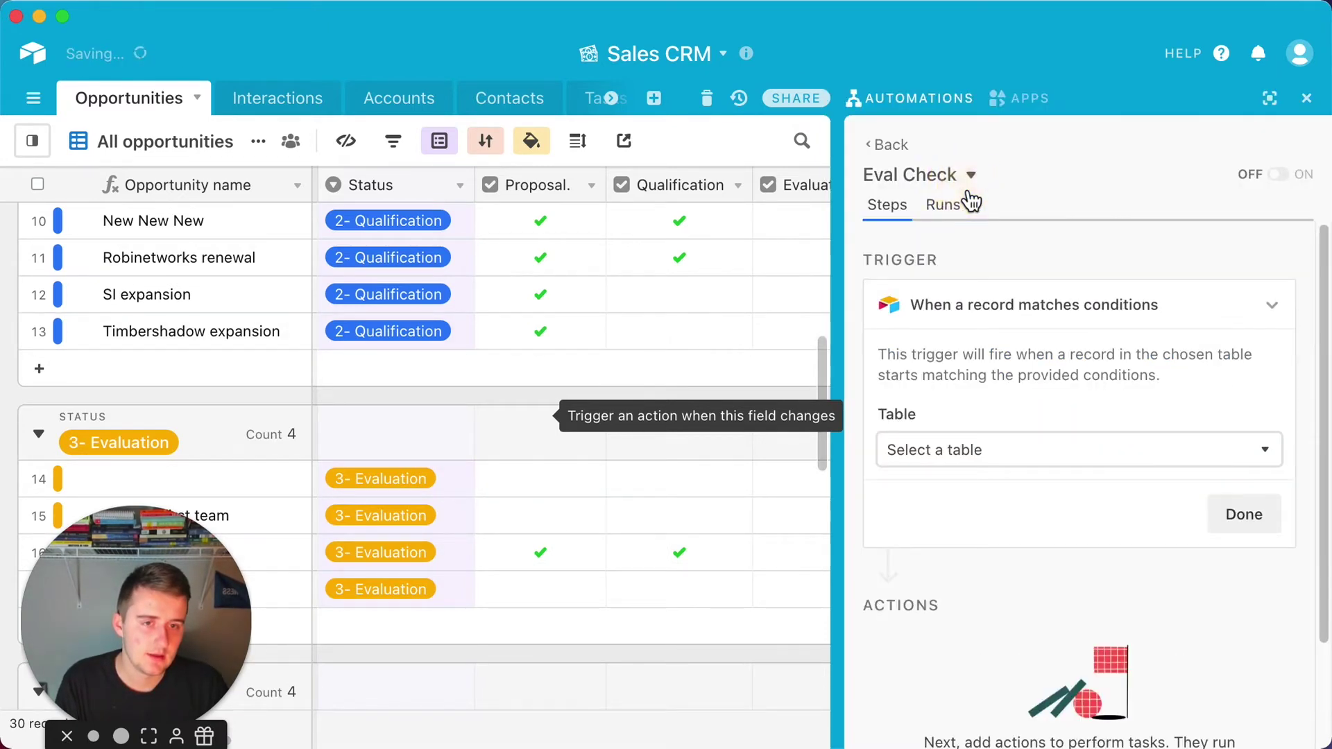
click(1034, 458)
click(1023, 218)
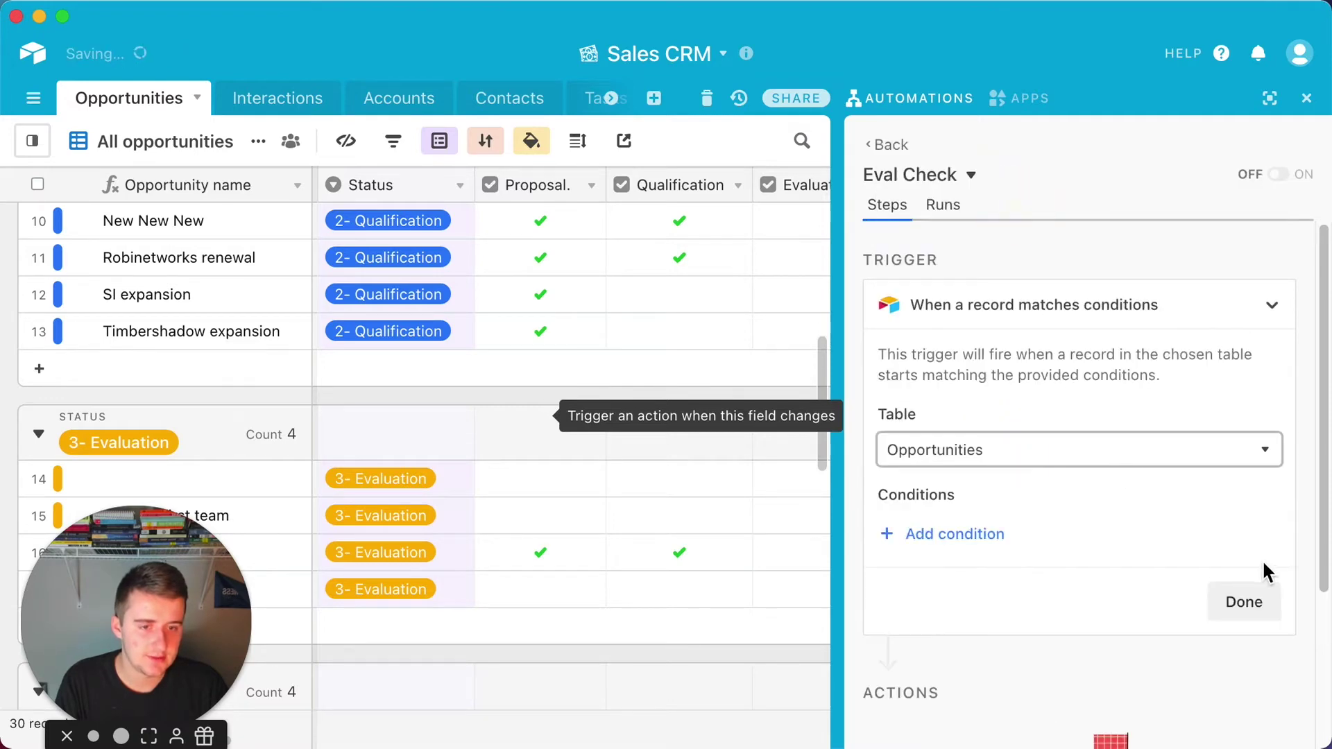
- Set the trigger condition to Status is 4- Negotiation, test the trigger and finish it
click(990, 530)
click(991, 531)
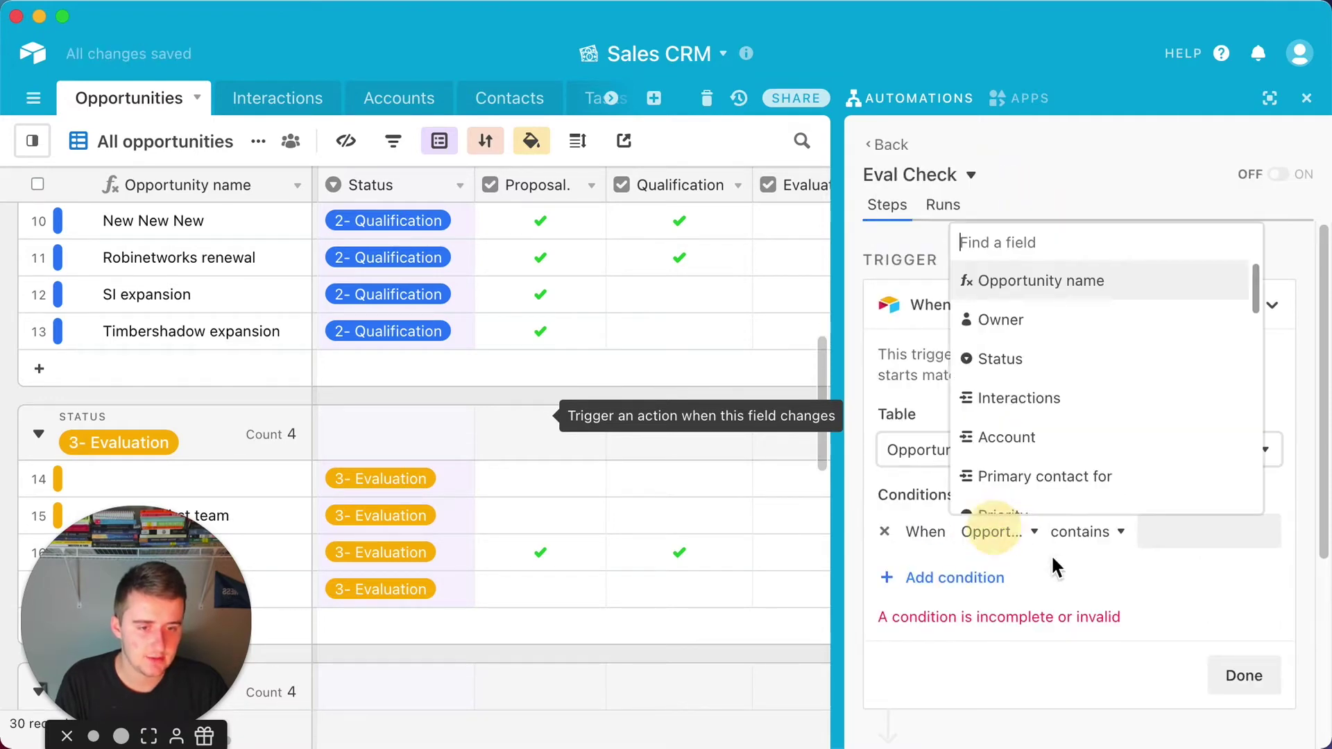
click(1011, 360)
click(1167, 537)
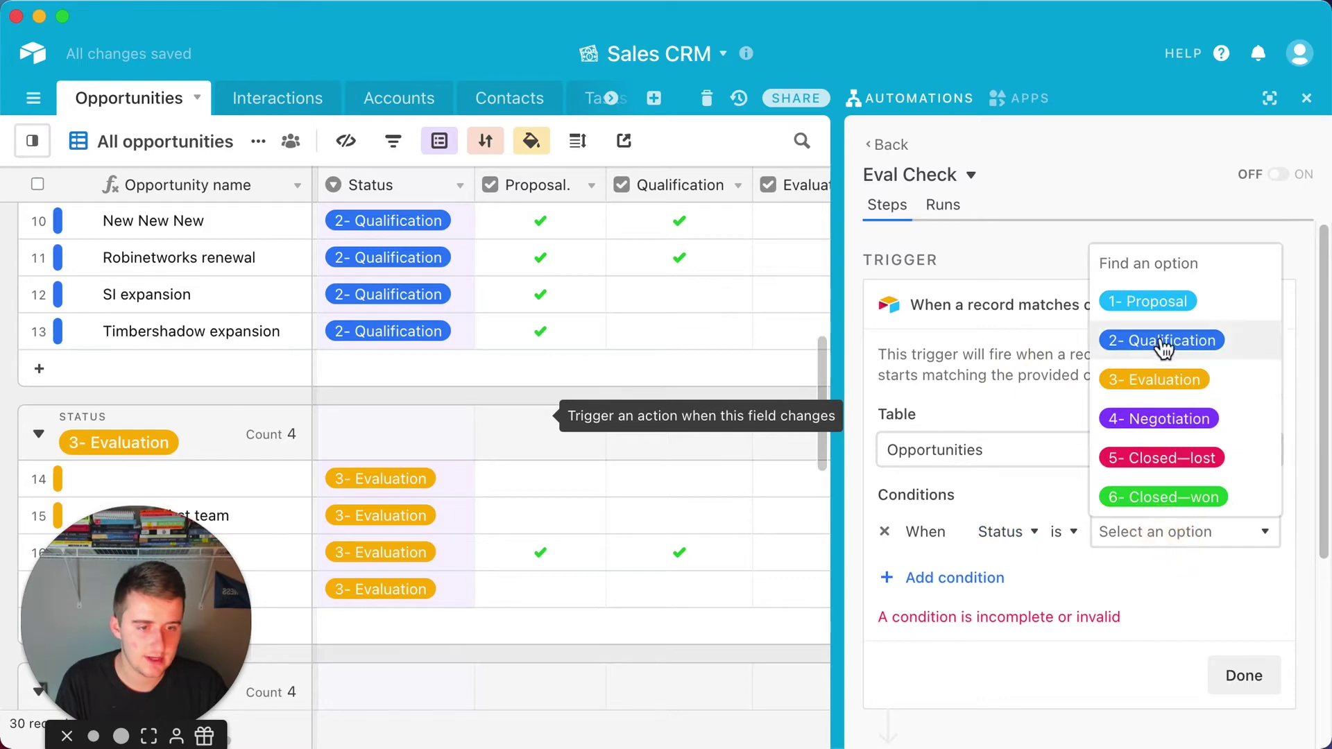
click(1157, 418)
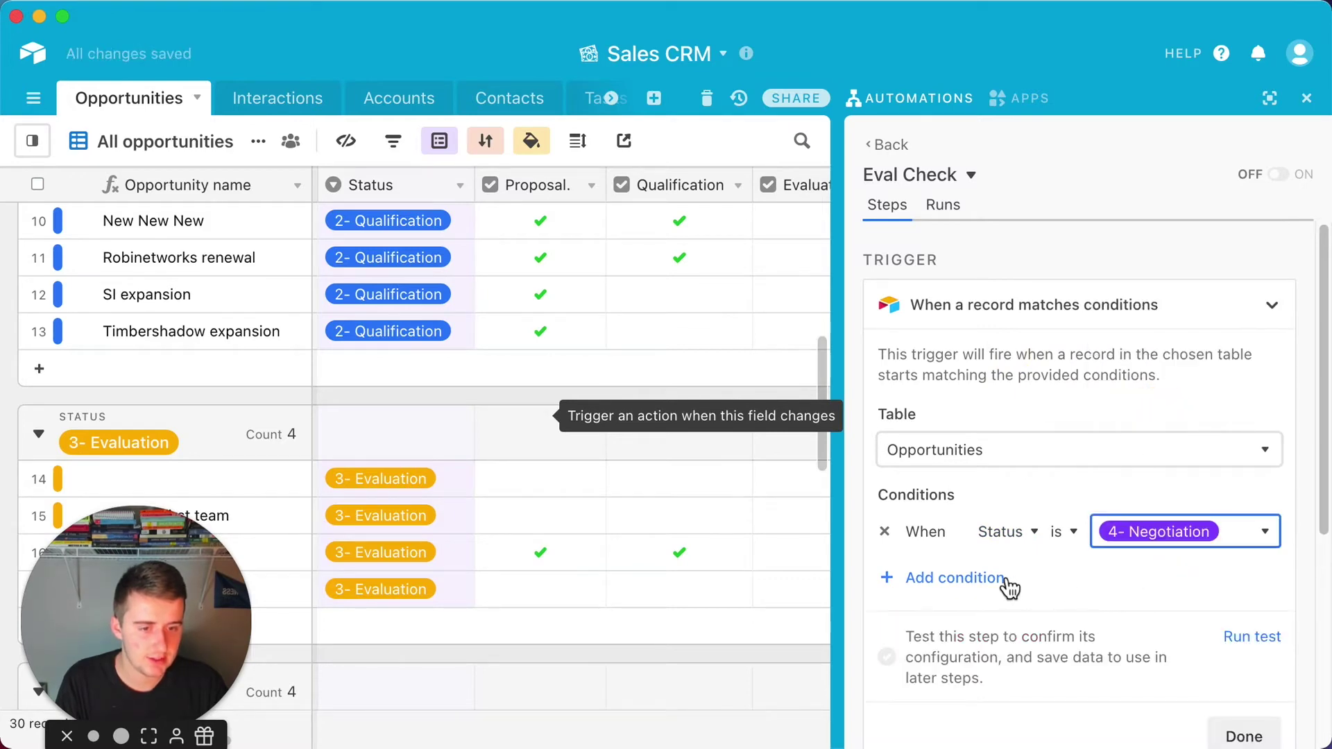
click(1254, 636)
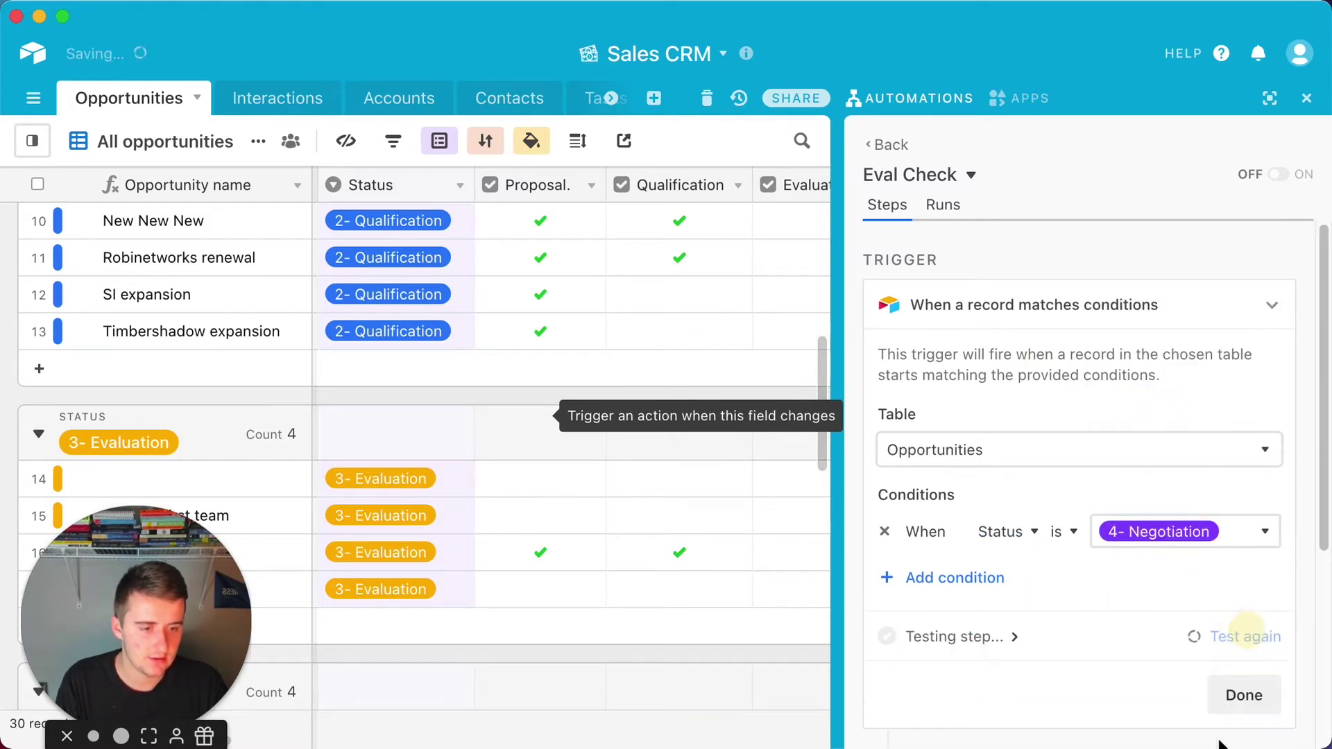
click(1249, 706)
- Add an Update record action for the Opportunities table, using the Record ID from the trigger record
click(1072, 614)
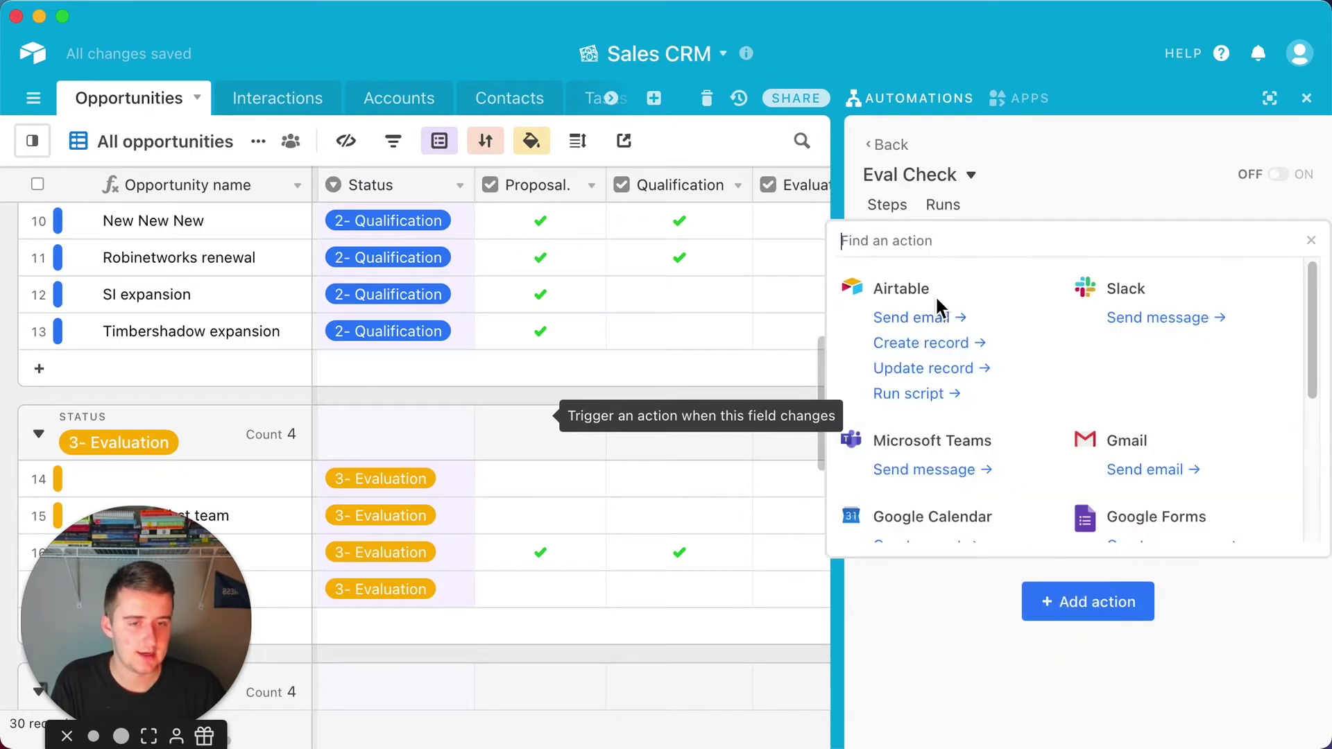
click(930, 368)
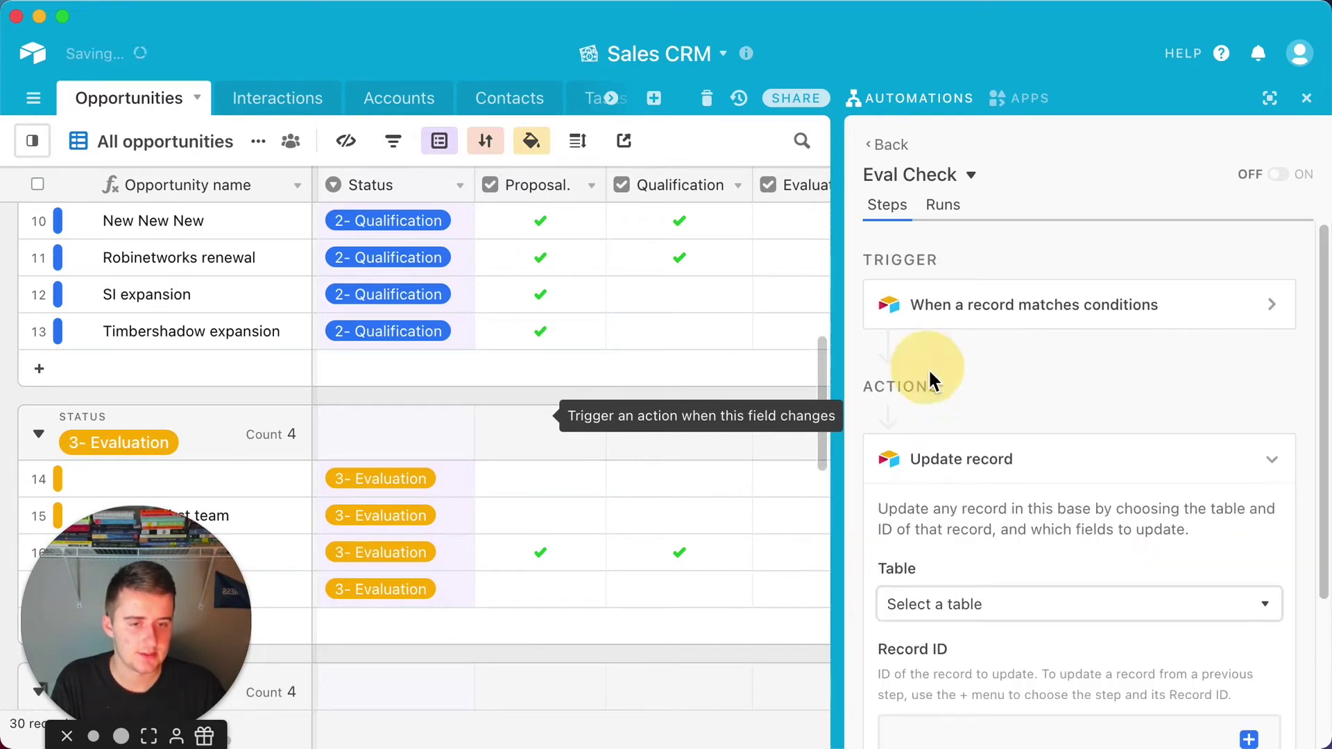
click(1003, 614)
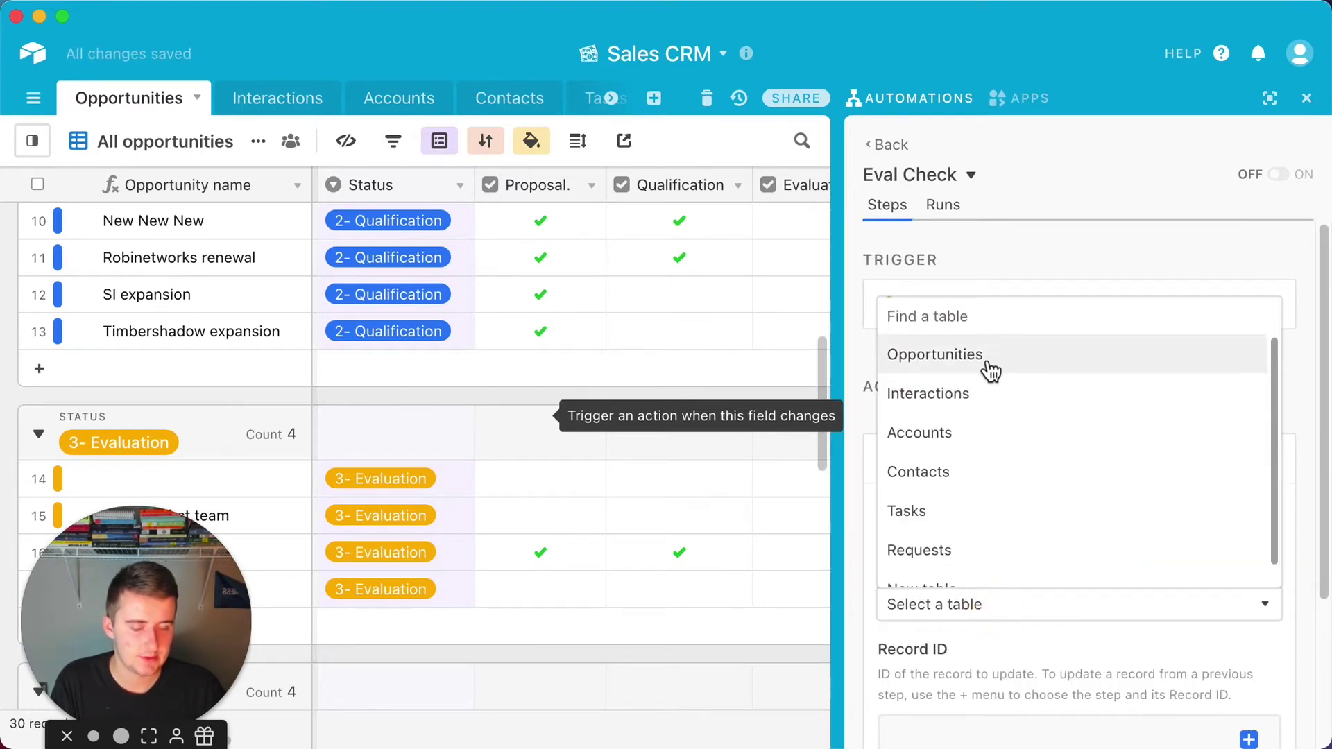
click(947, 375)
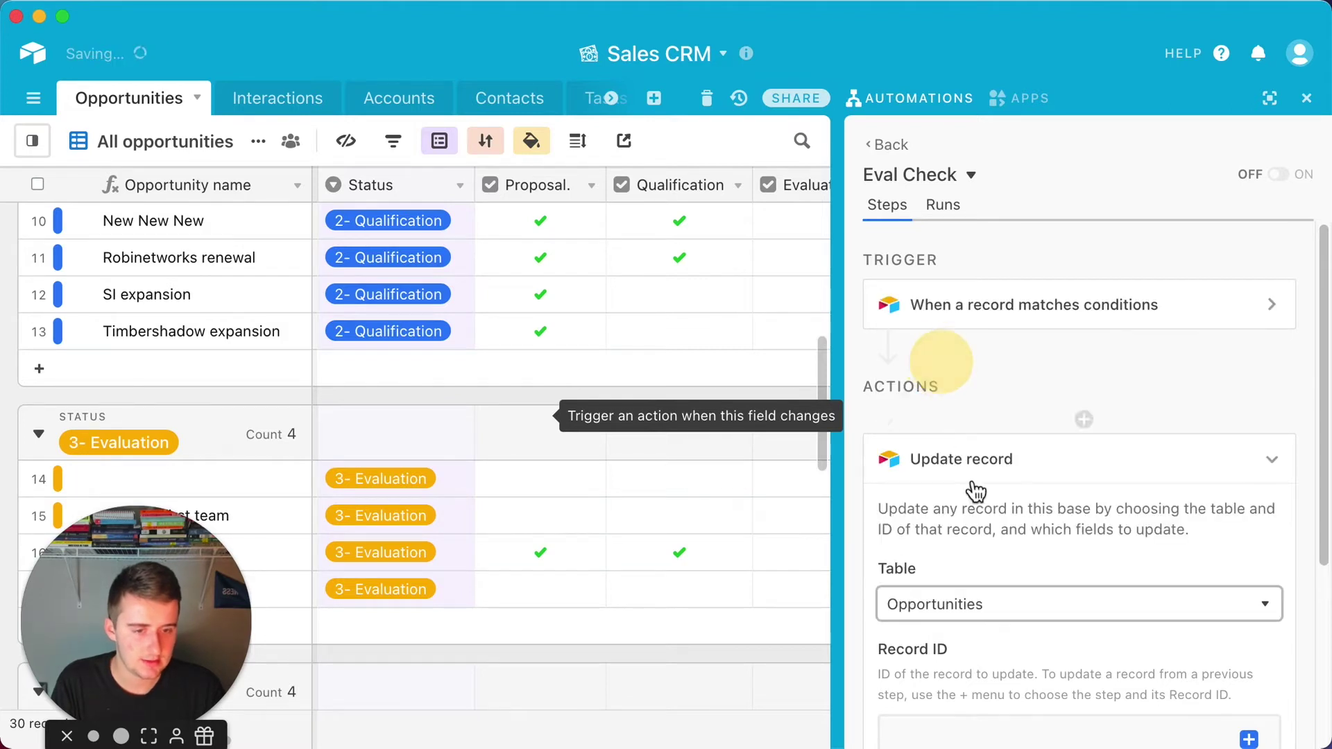
scroll(1271, 531, down, 4)
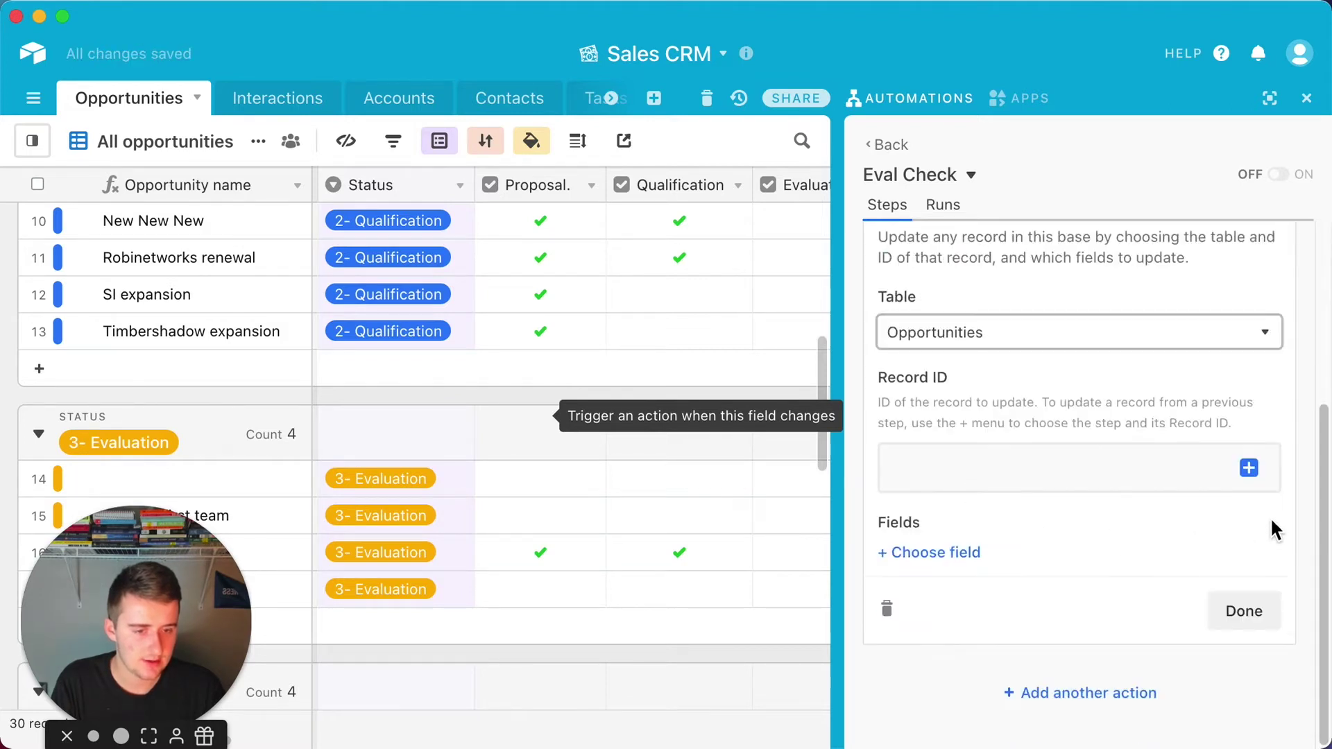
click(1249, 469)
click(1206, 548)
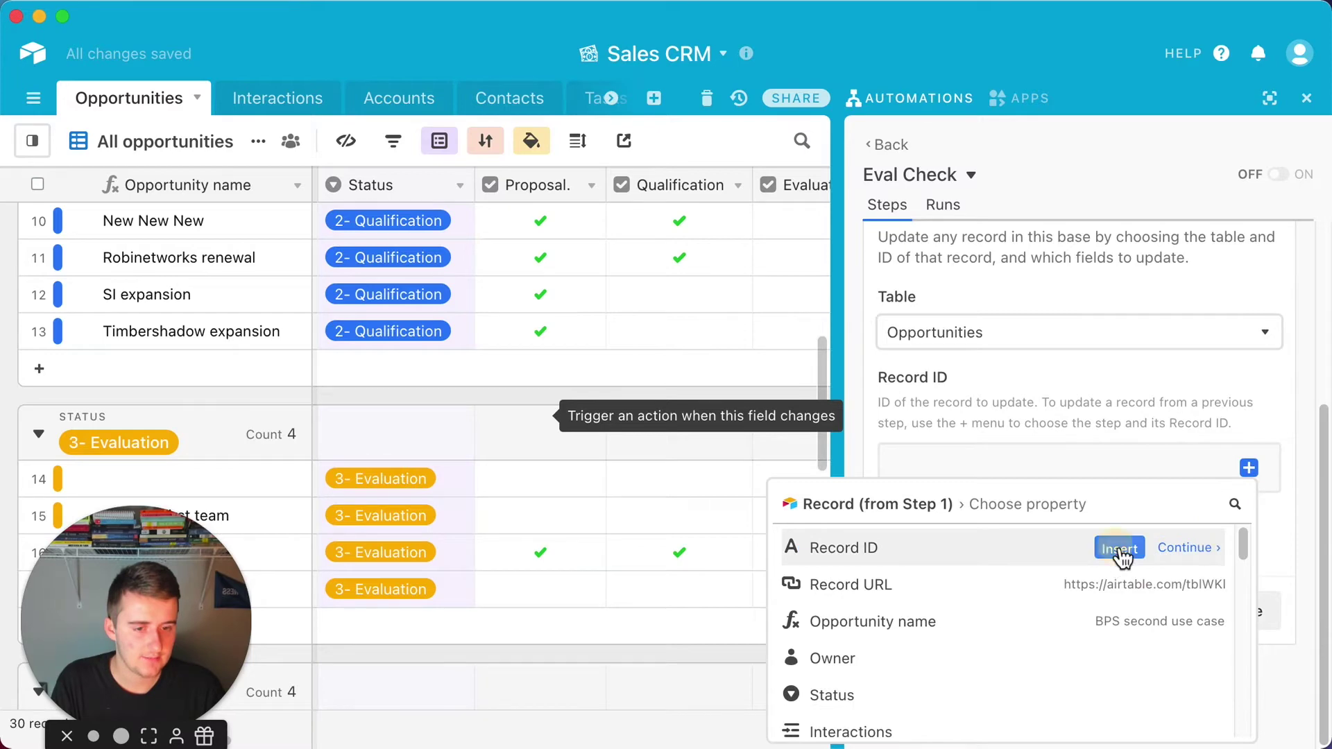
click(1120, 548)
- Make the action update the Qualification field with the value 1, test it and check the 4- Negotiation records
click(951, 563)
scroll(969, 440, down, 5)
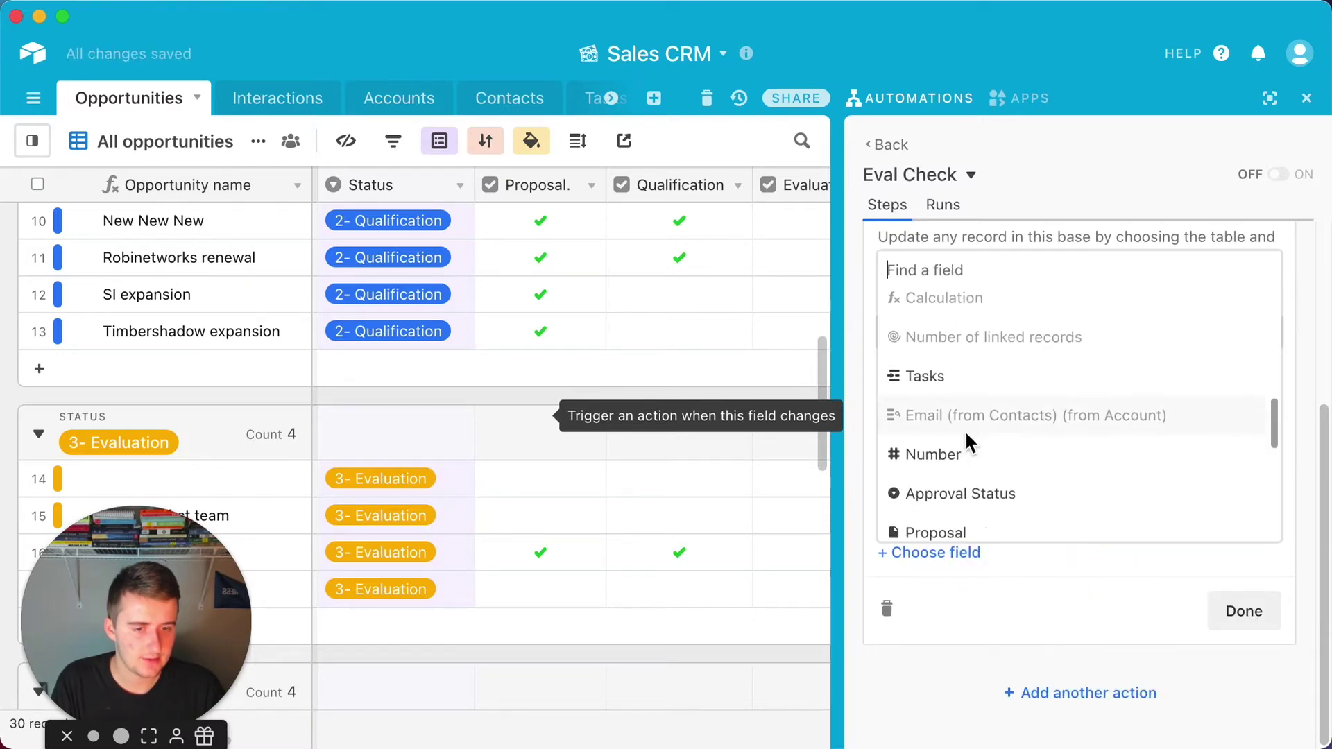
scroll(968, 444, down, 5)
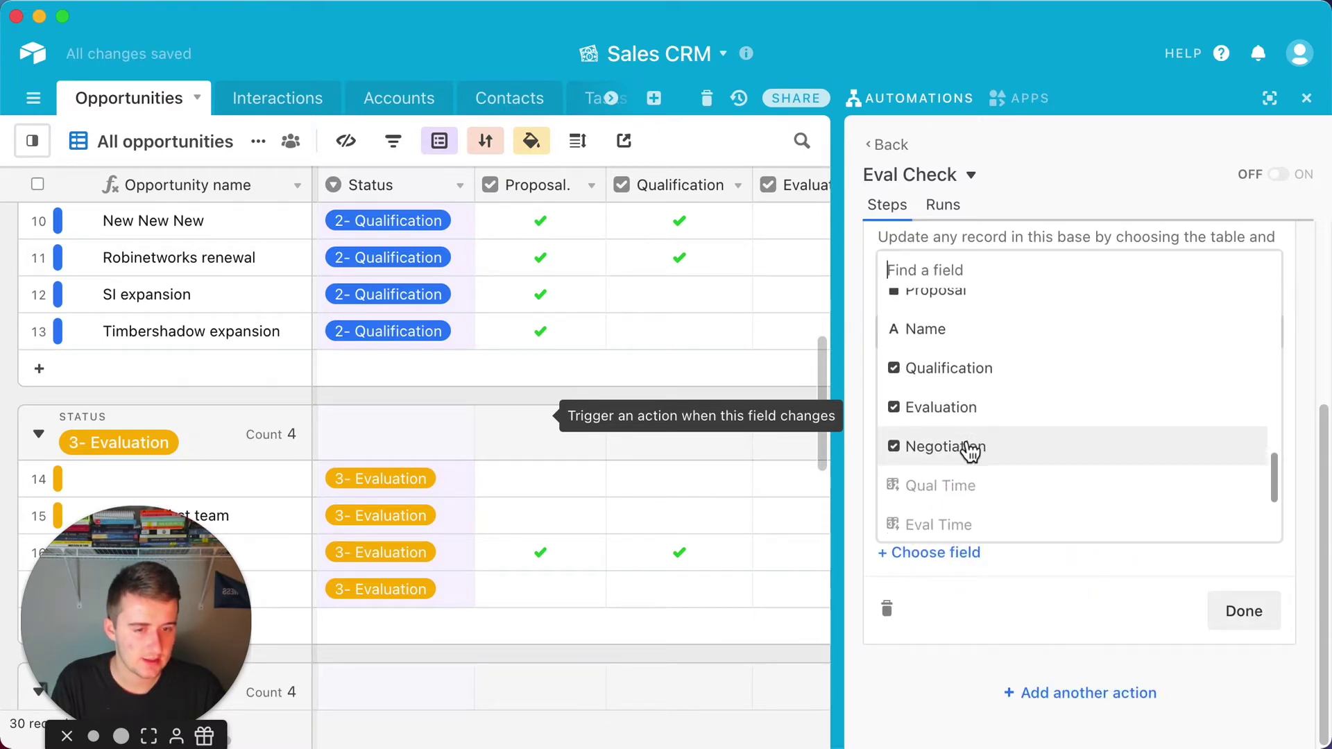
scroll(966, 443, down, 1)
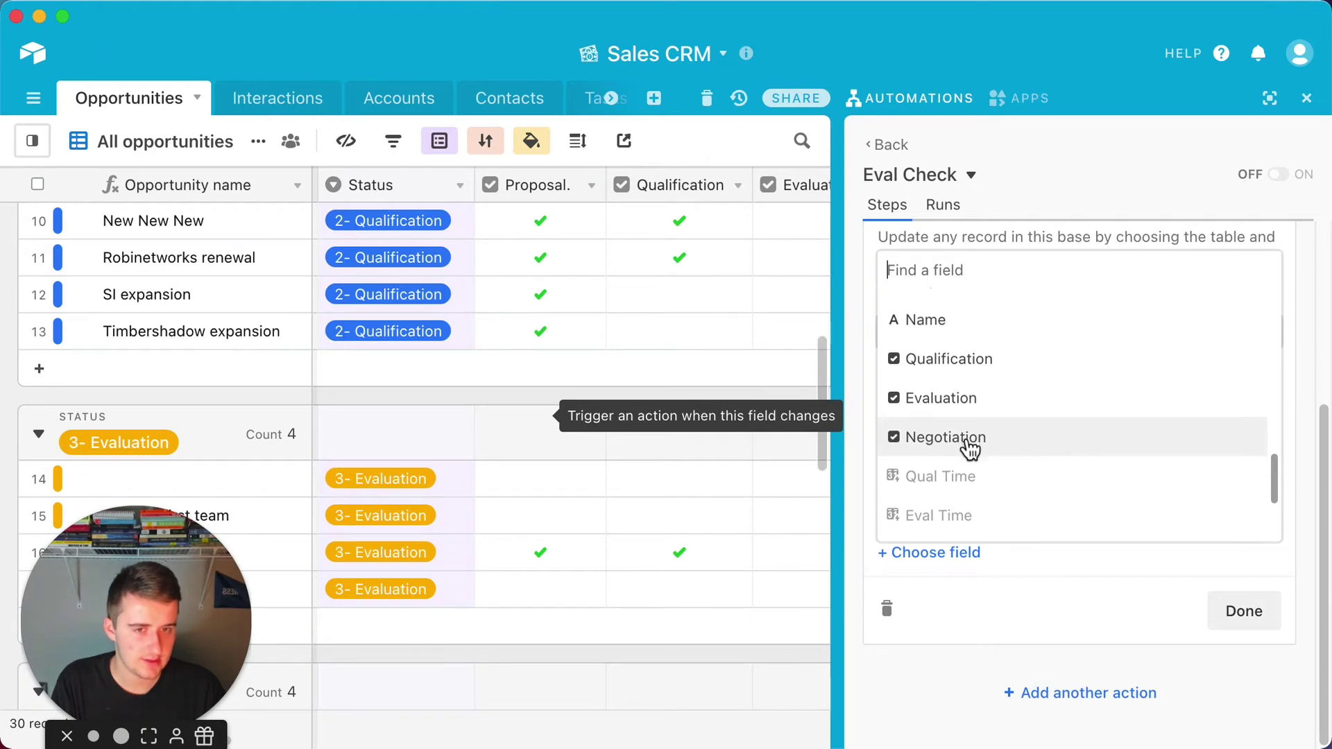
click(956, 355)
click(958, 599)
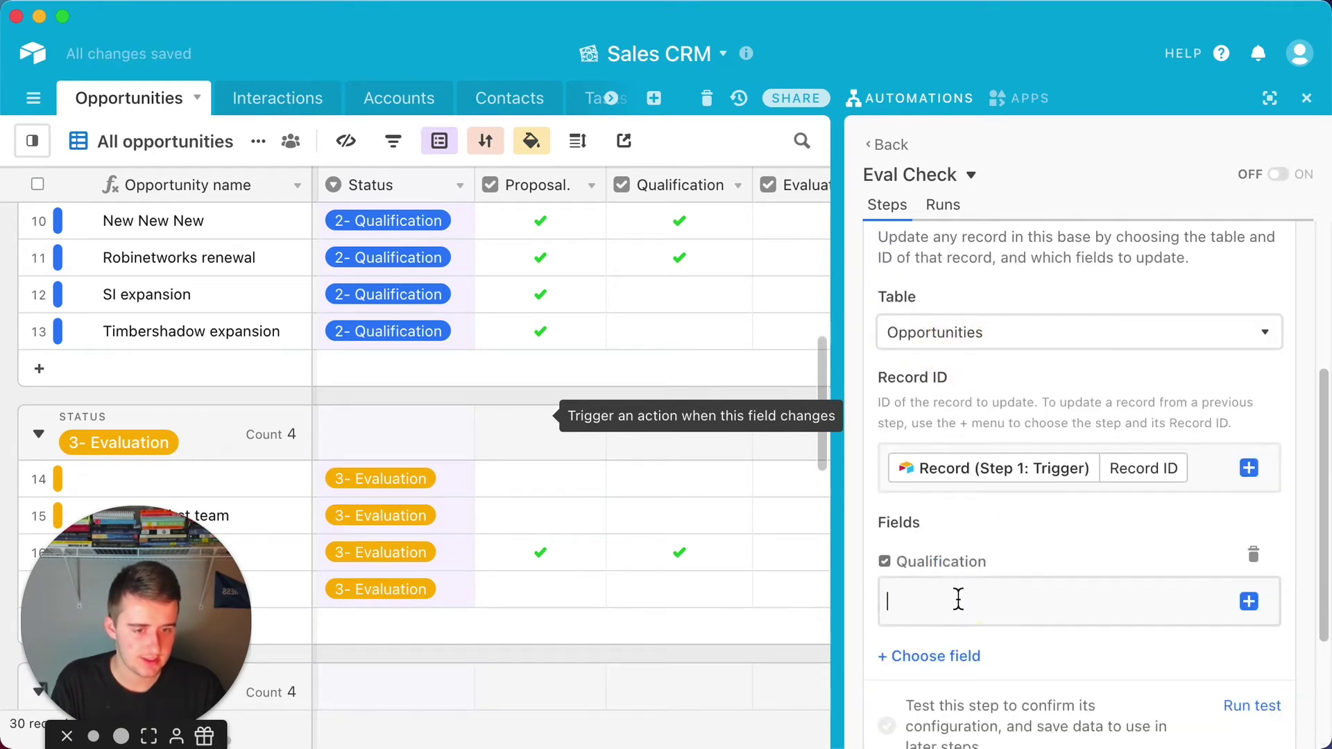
click(1275, 718)
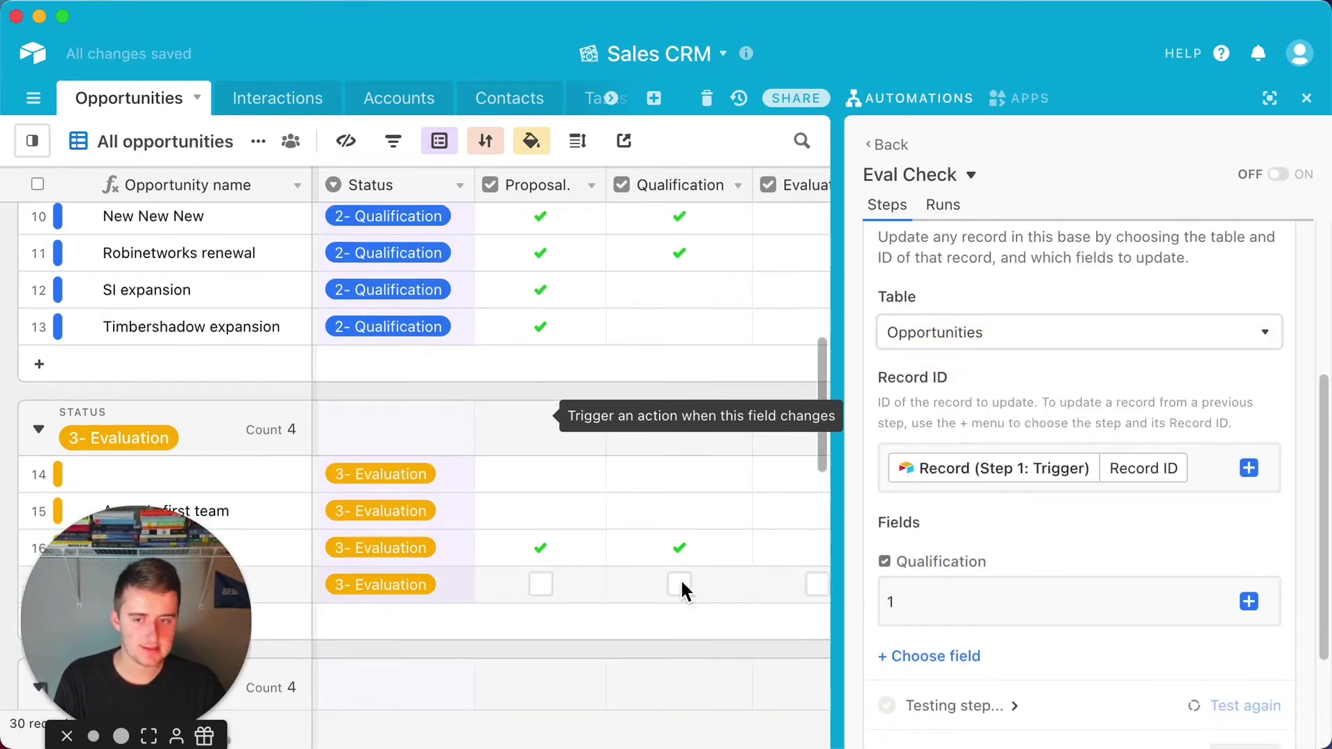
scroll(680, 578, down, 4)
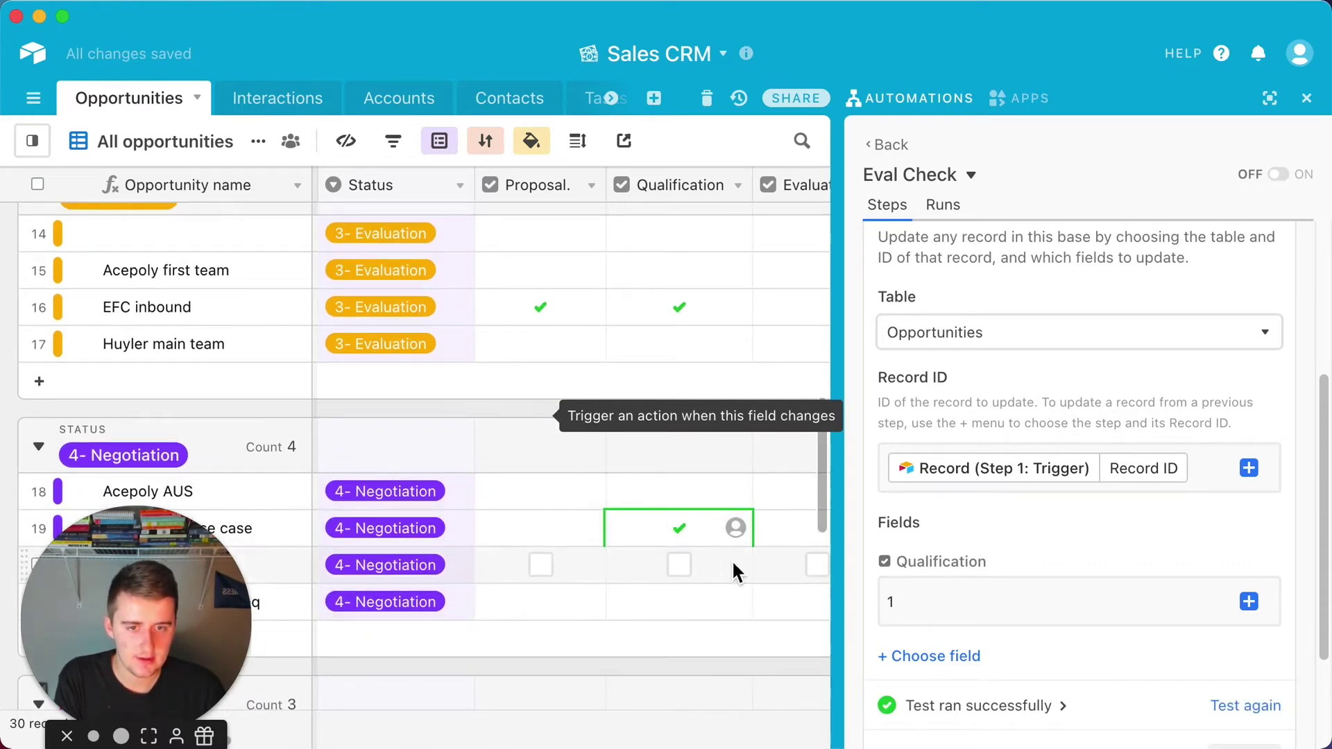
scroll(731, 559, up, 1)
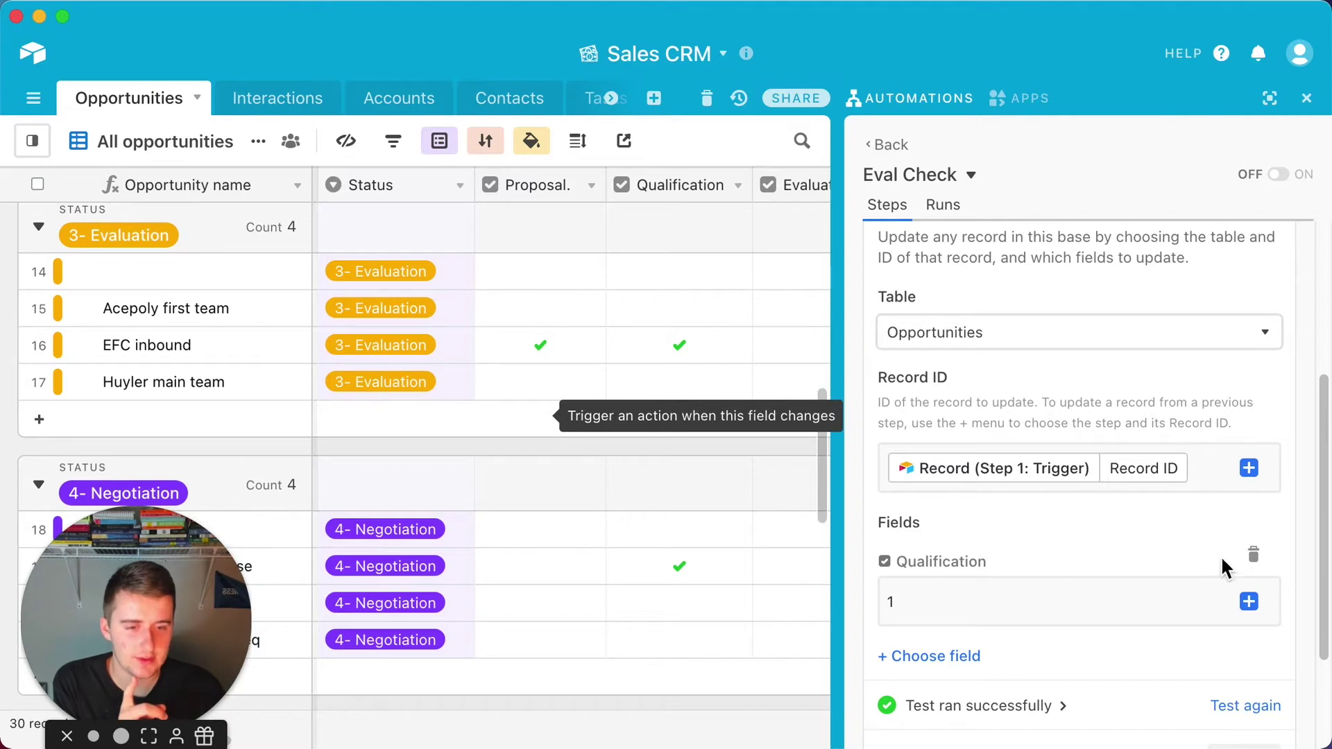
- Replace the action's Qualification field with the Evaluation checkbox field, set its value to 1 and test the action again
scroll(1242, 551, up, 5)
click(1096, 305)
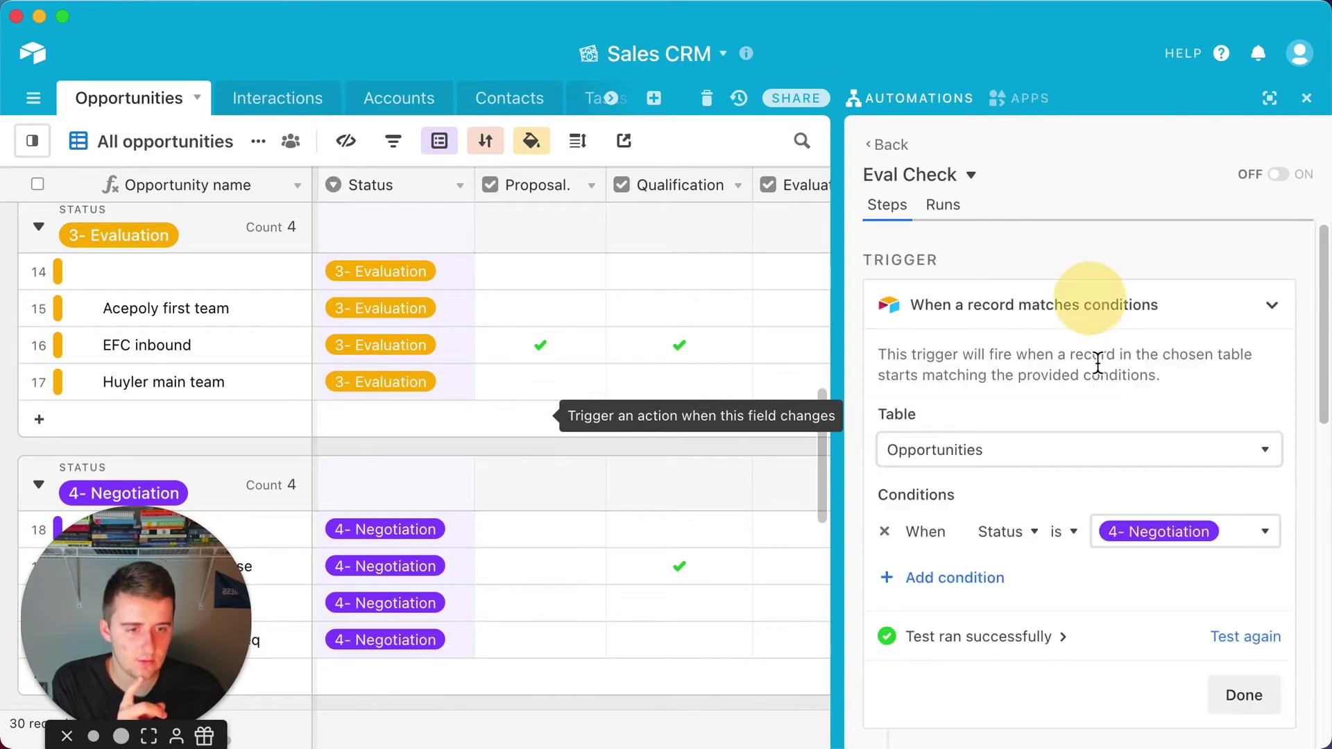
scroll(1137, 511, down, 5)
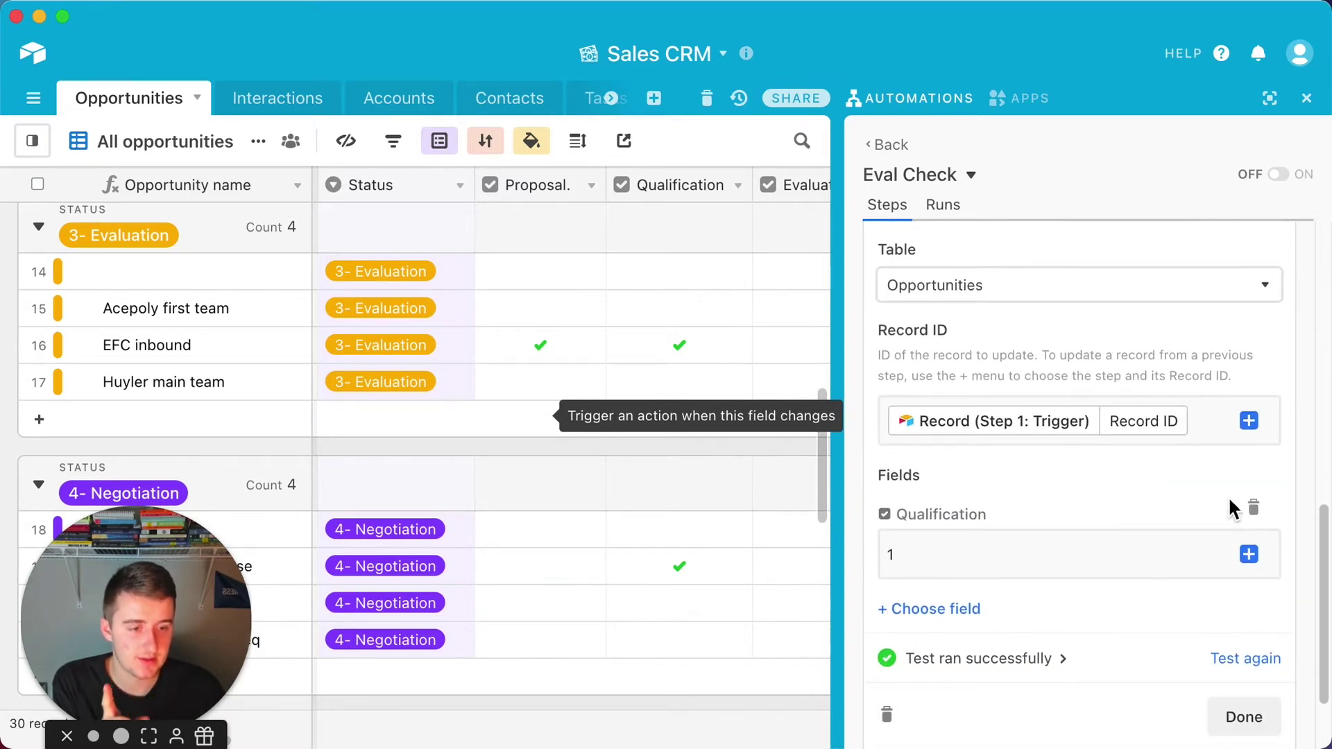
click(1270, 515)
click(965, 523)
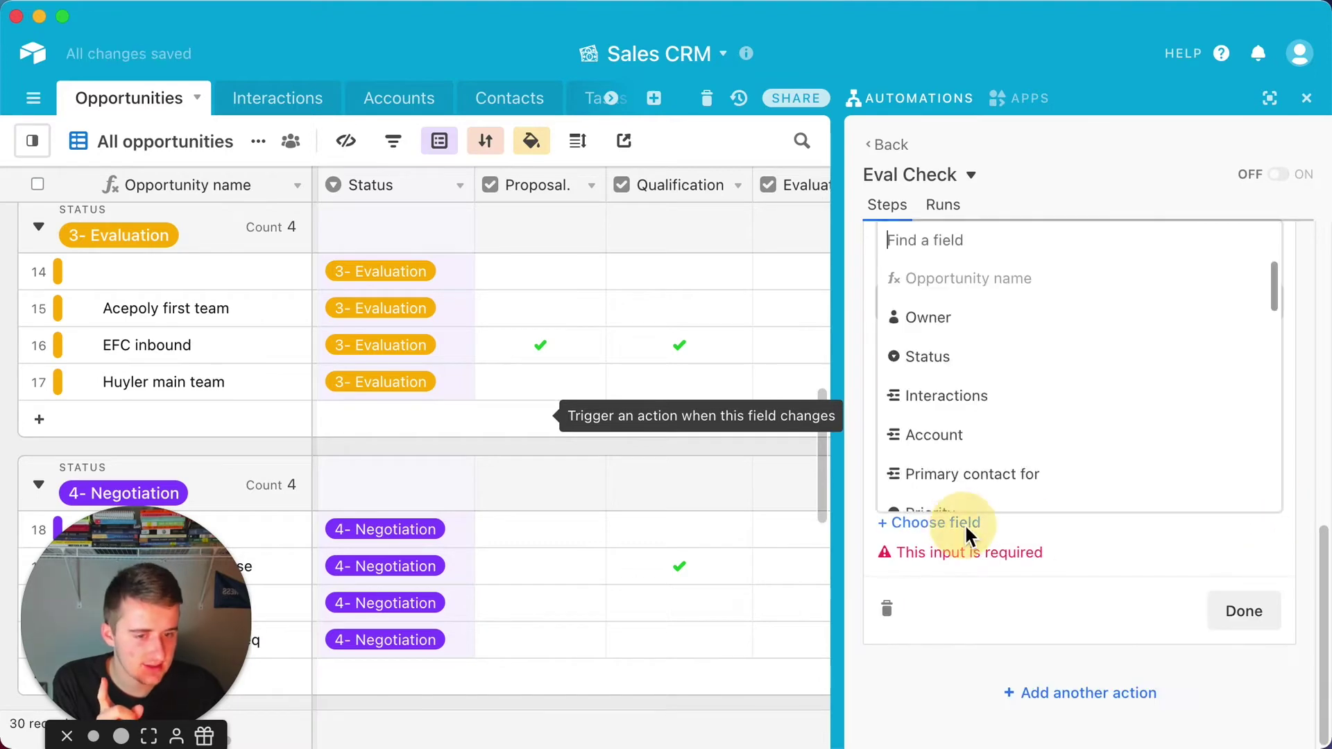
scroll(965, 461, down, 5)
click(960, 381)
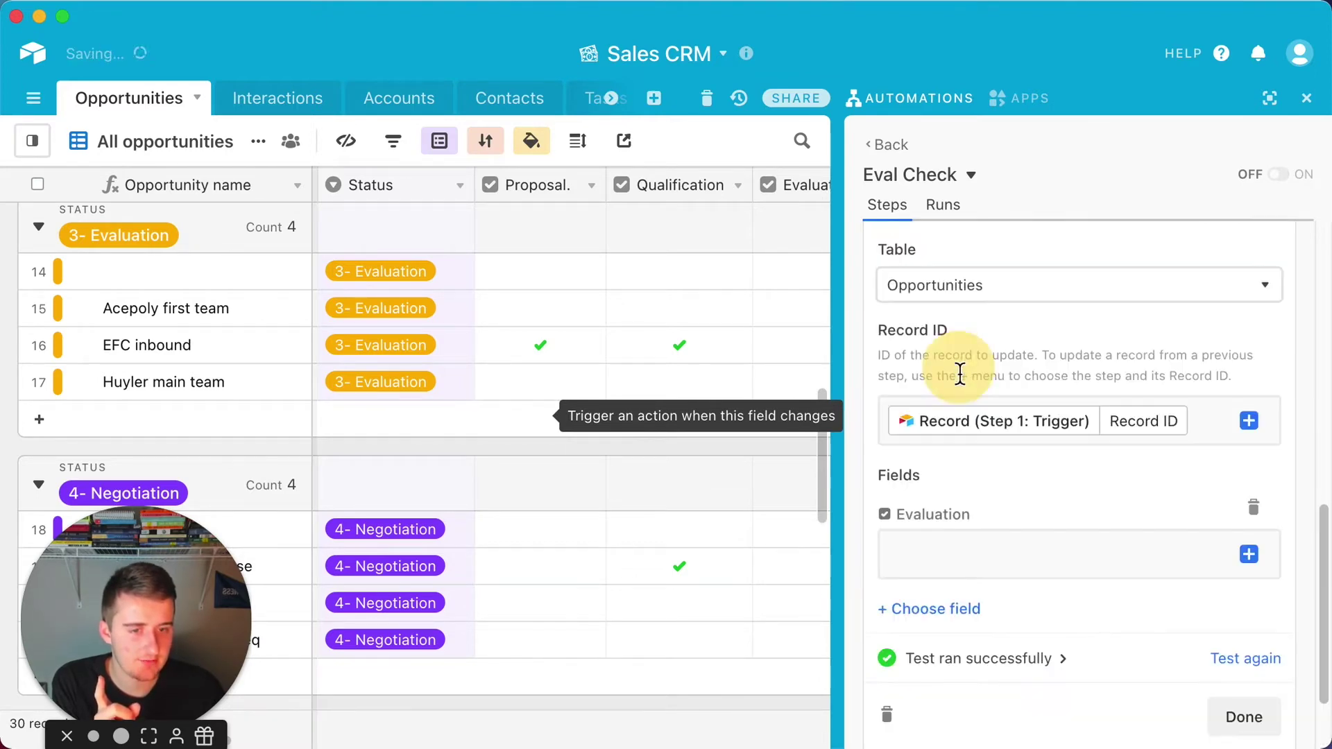
click(972, 554)
text(1)
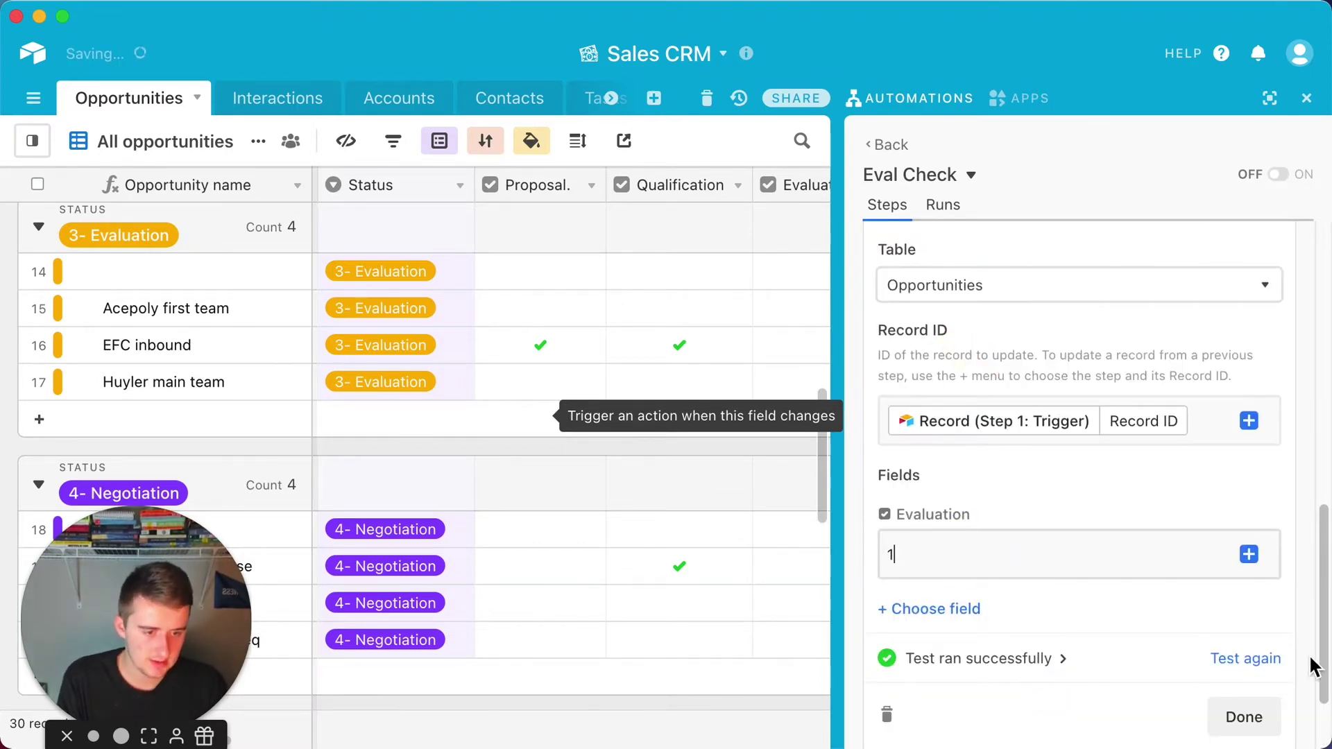
click(1244, 659)
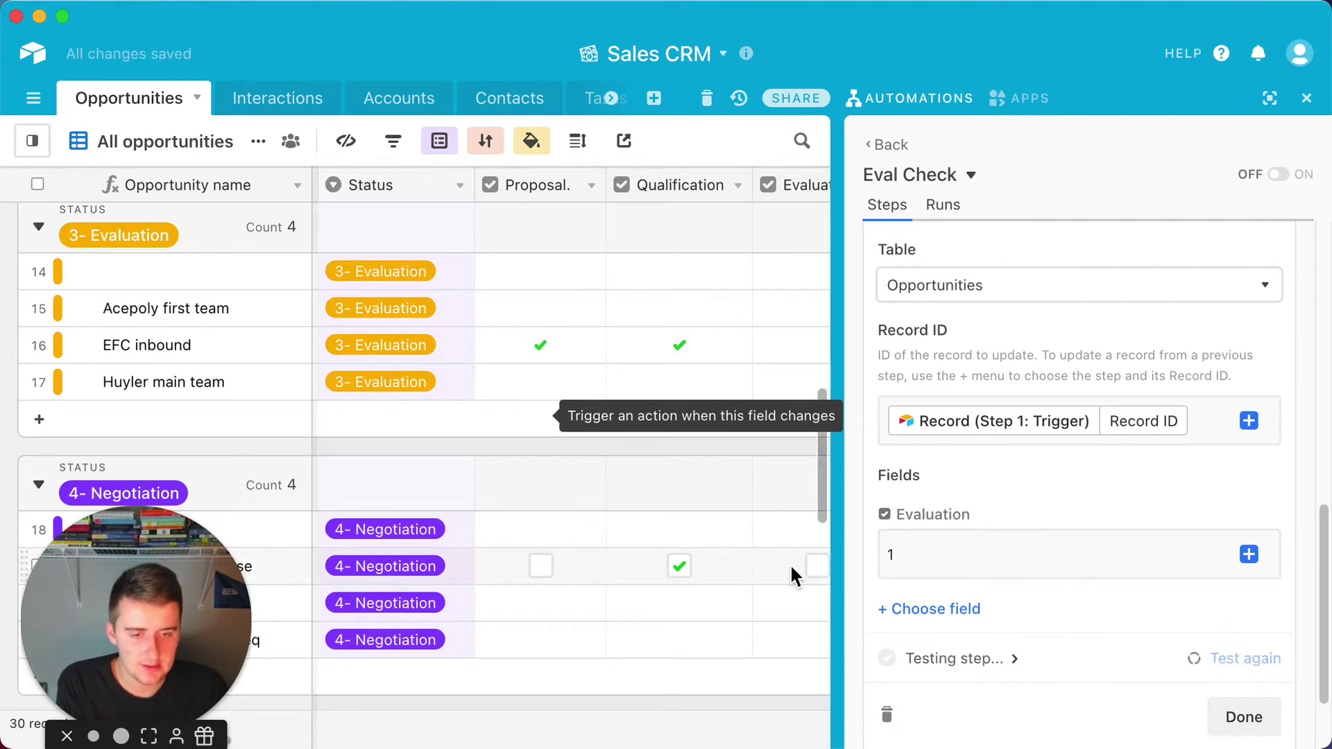
- Finish the update action and turn on the Eval Check automation, returning to the automations list
click(1244, 715)
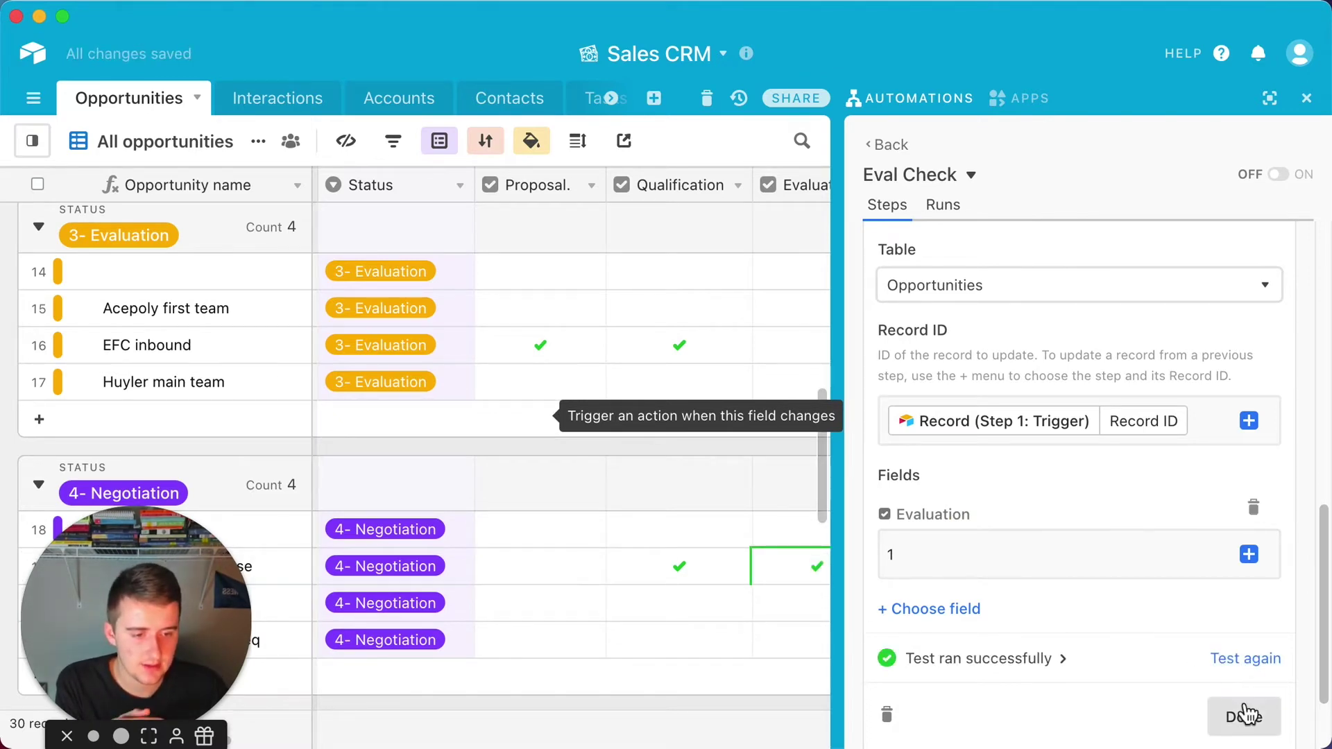
click(1279, 176)
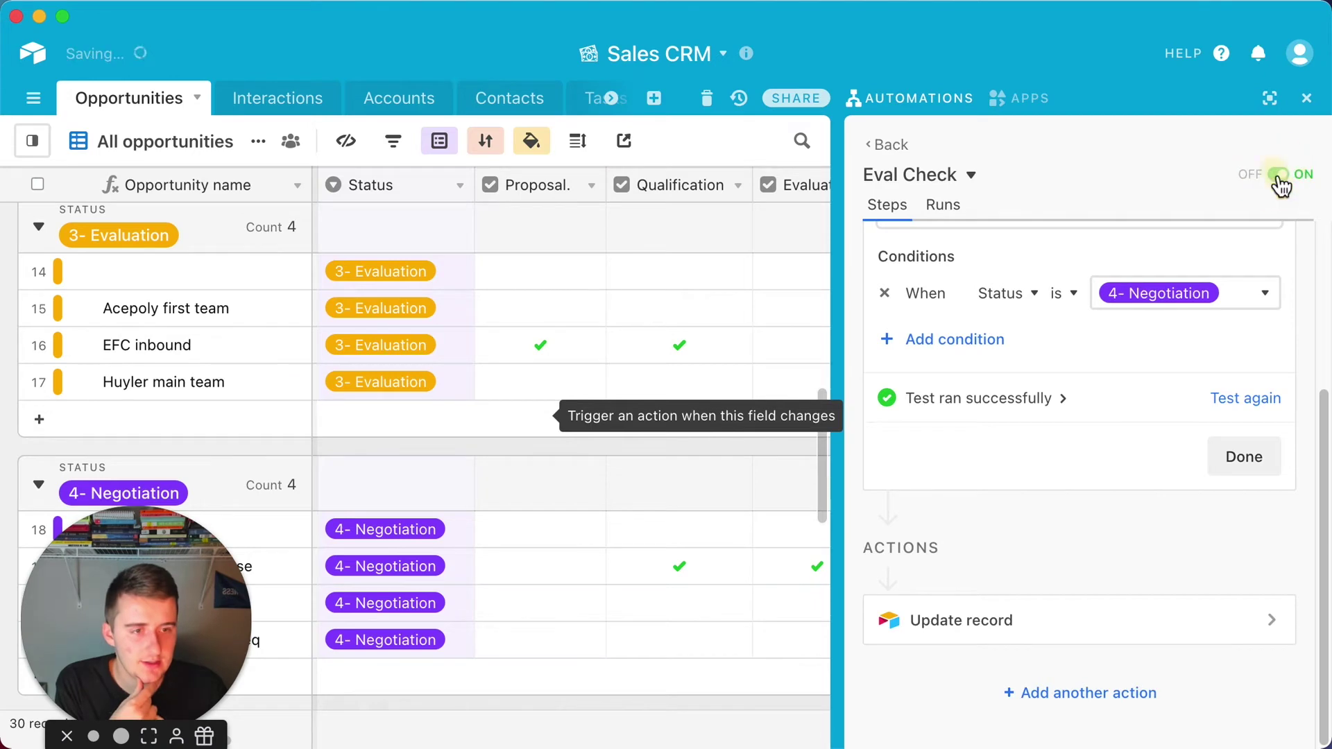
click(891, 148)
scroll(1085, 381, down, 8)
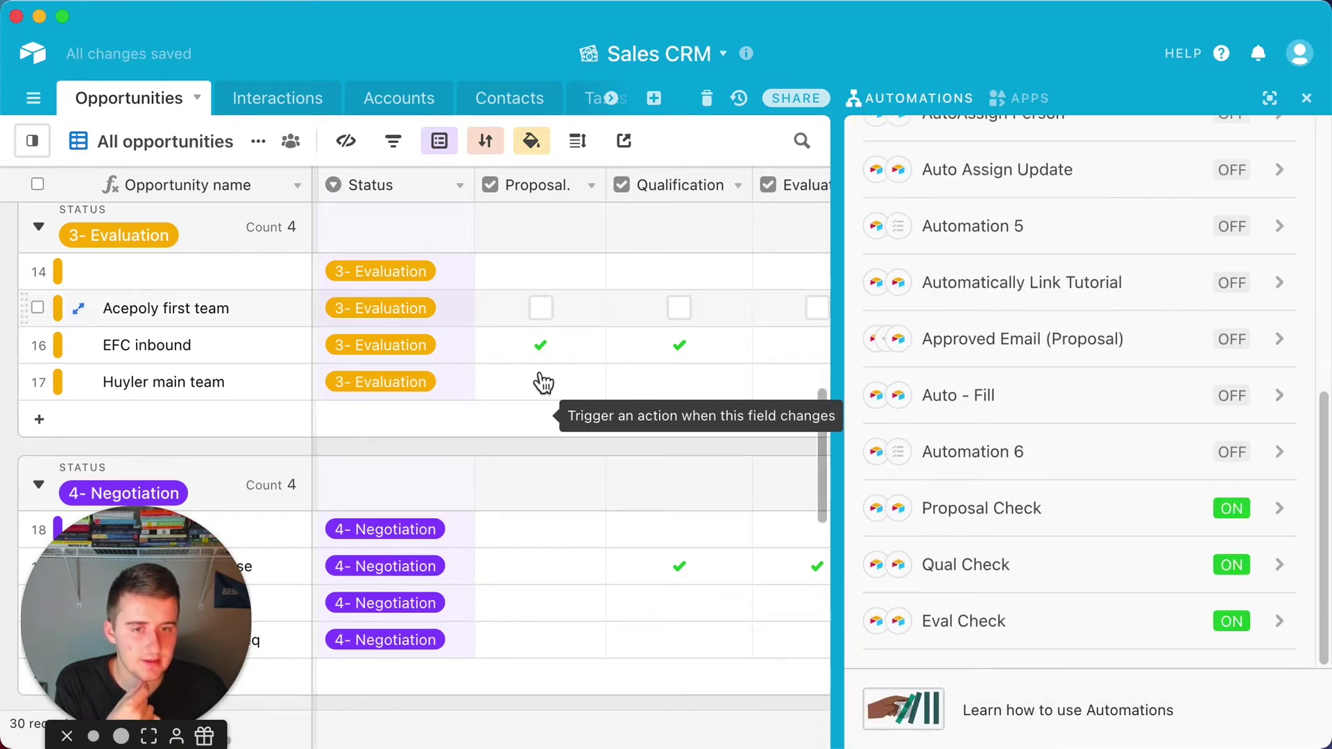
- Create an automation named Nego Check, triggered when a record matches conditions
scroll(1225, 169, up, 10)
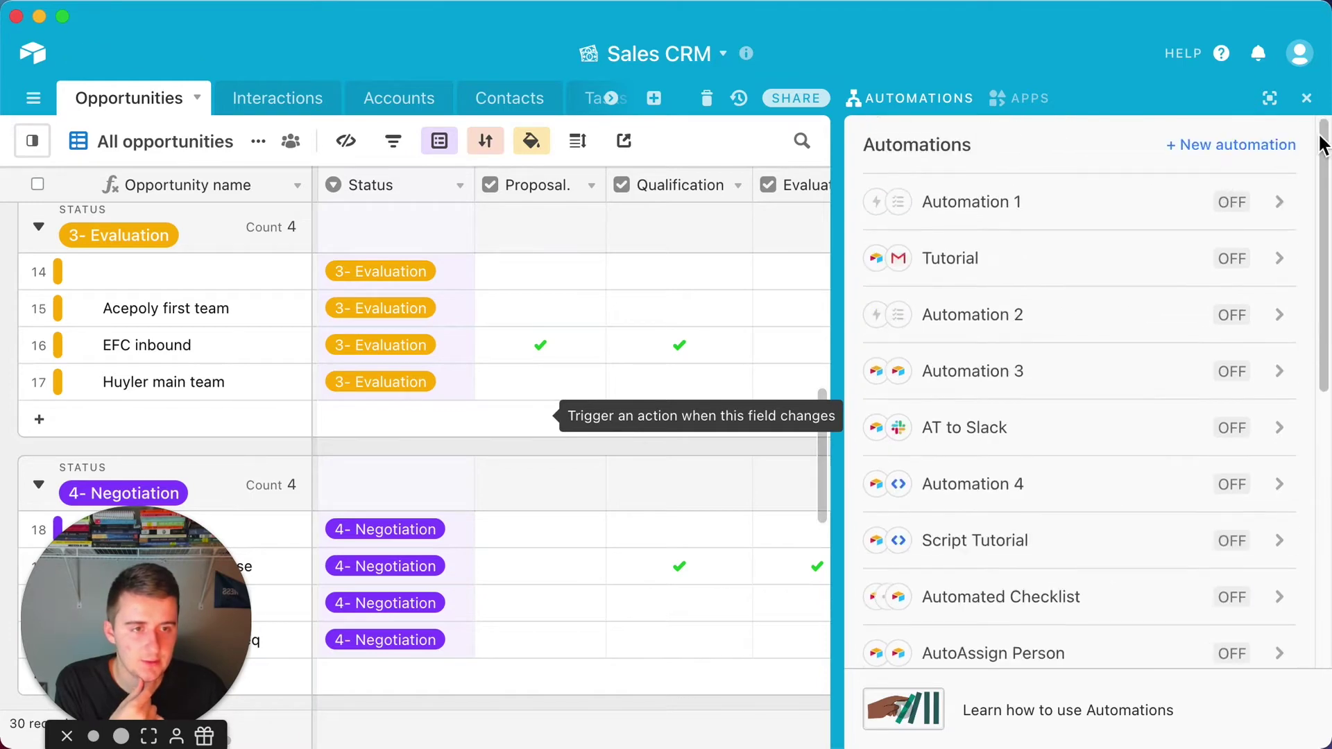
click(1267, 145)
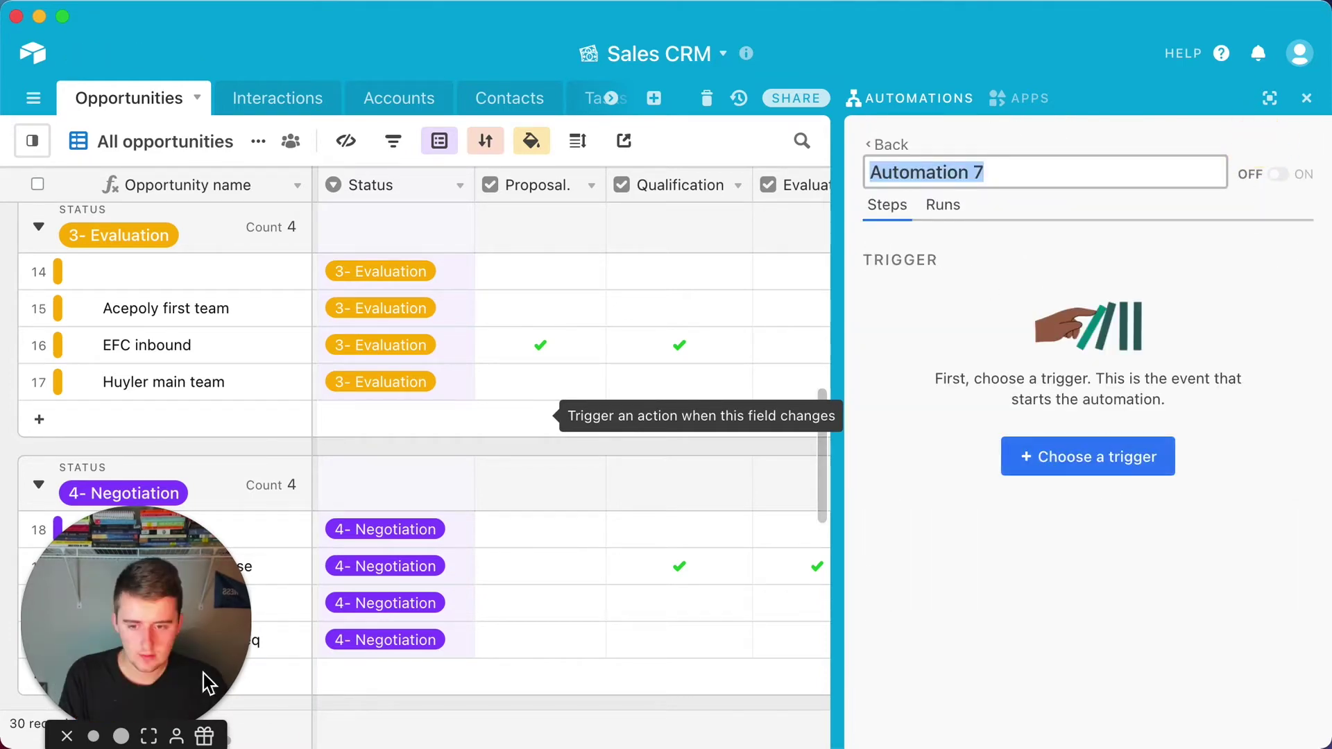
drag(192, 635, 190, 604)
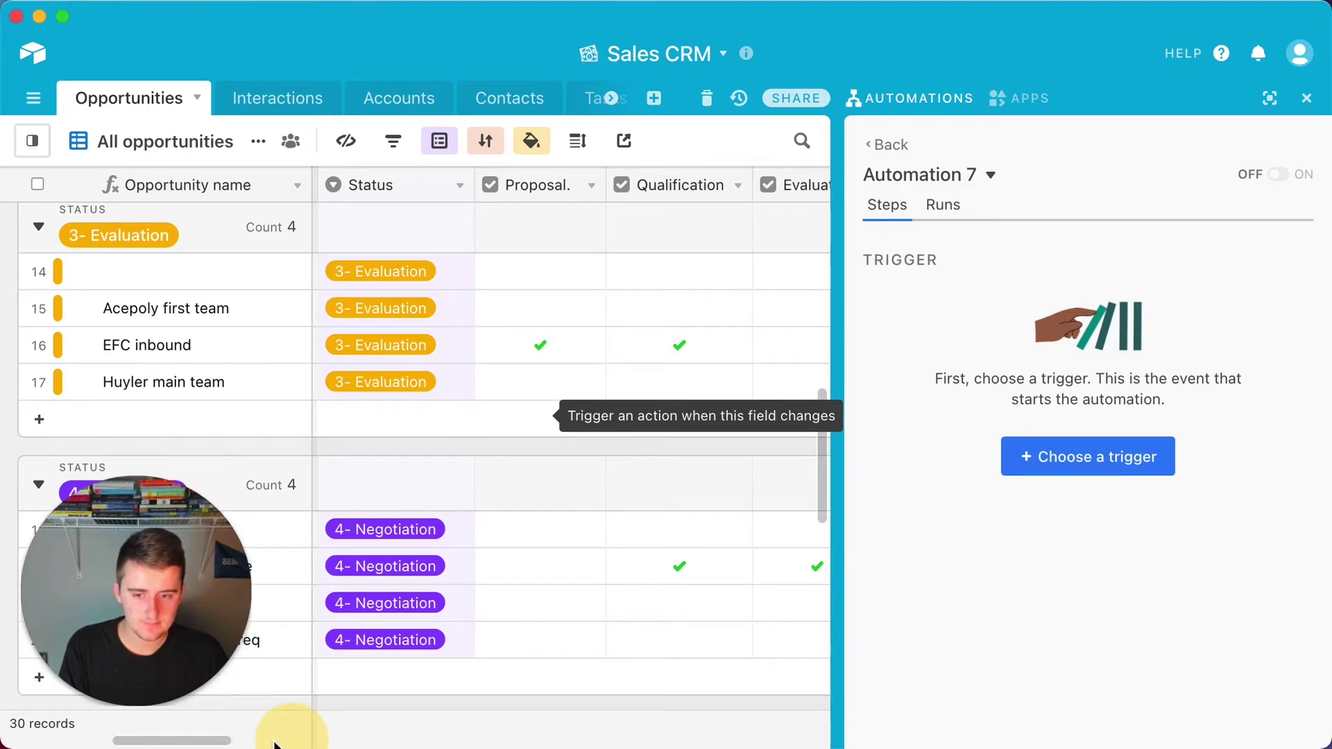
drag(229, 739, 289, 741)
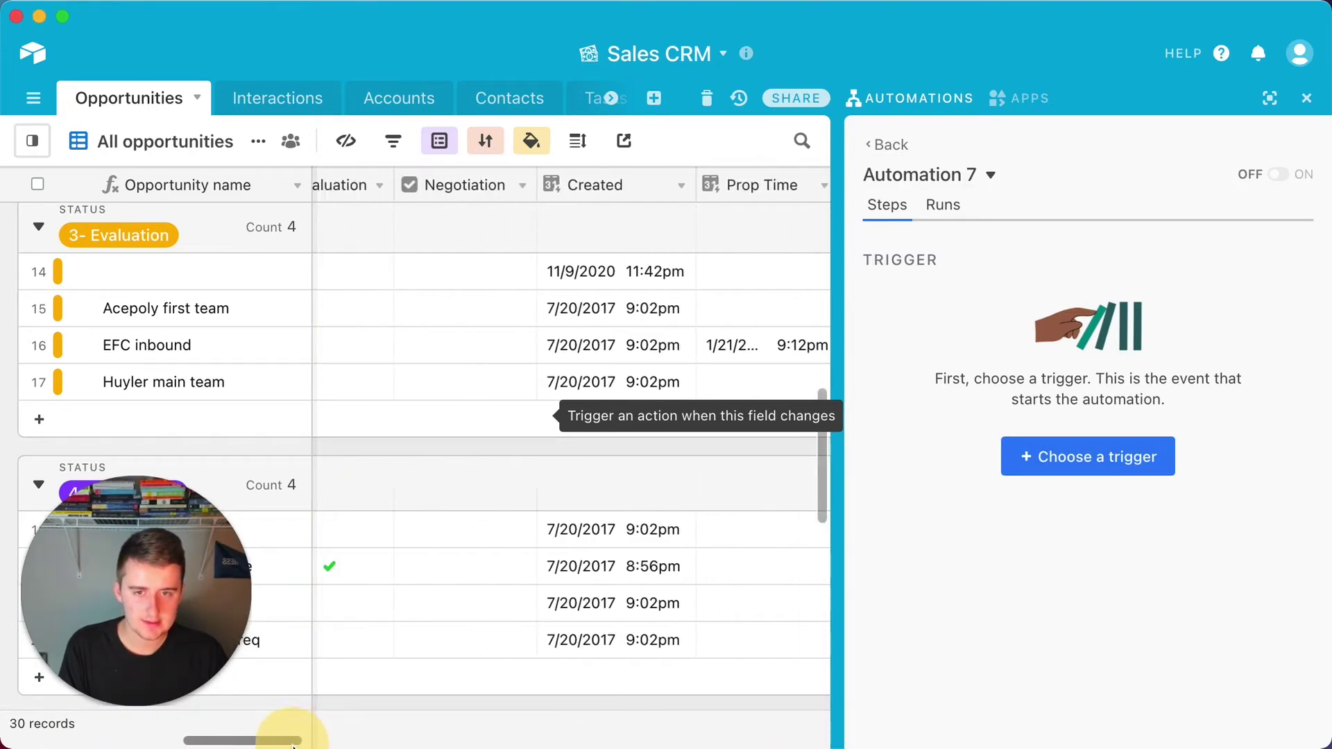
drag(178, 563, 181, 584)
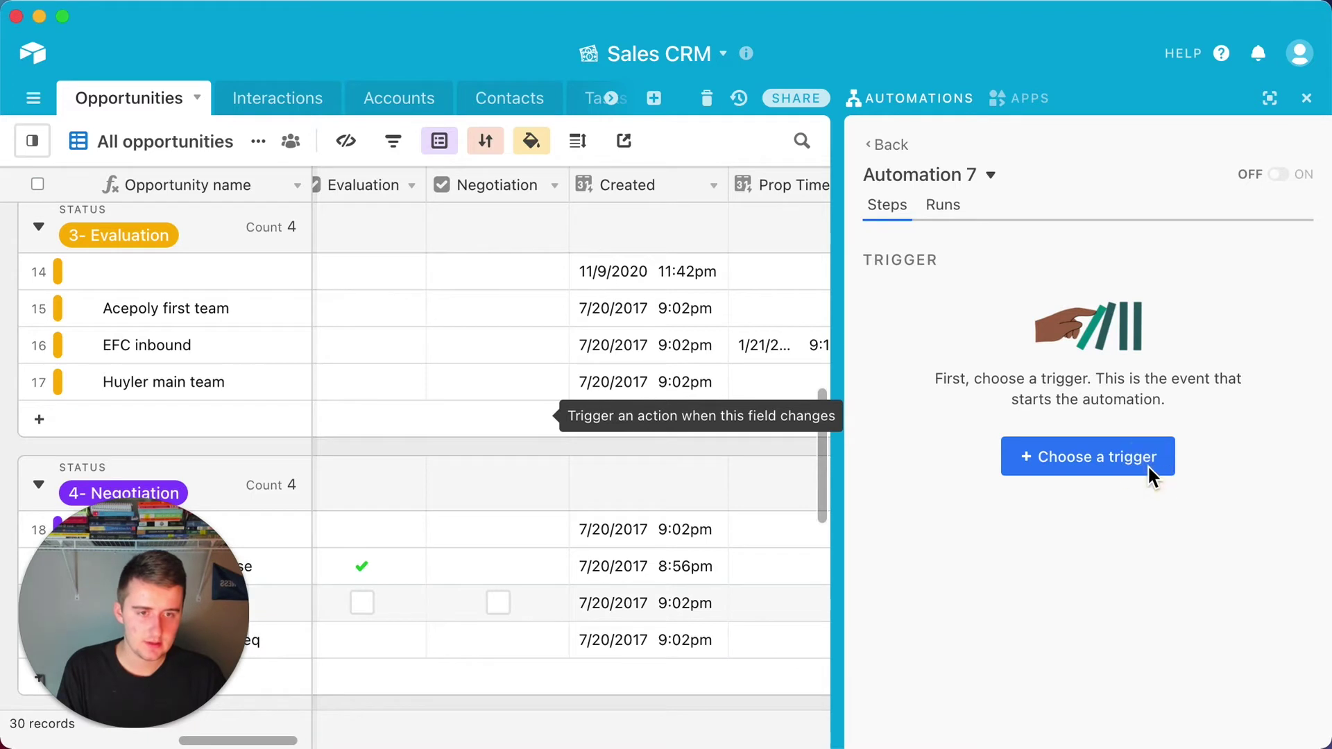
click(959, 173)
click(970, 215)
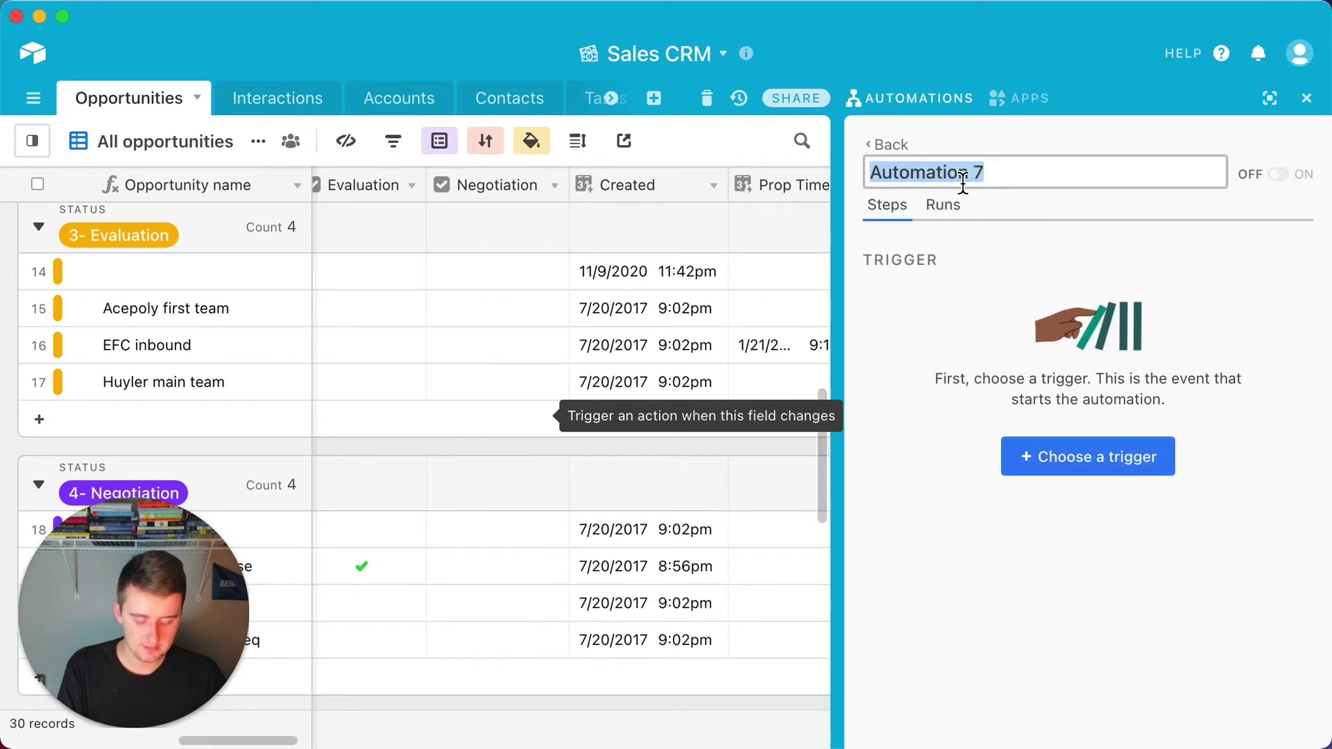
text(Nego)
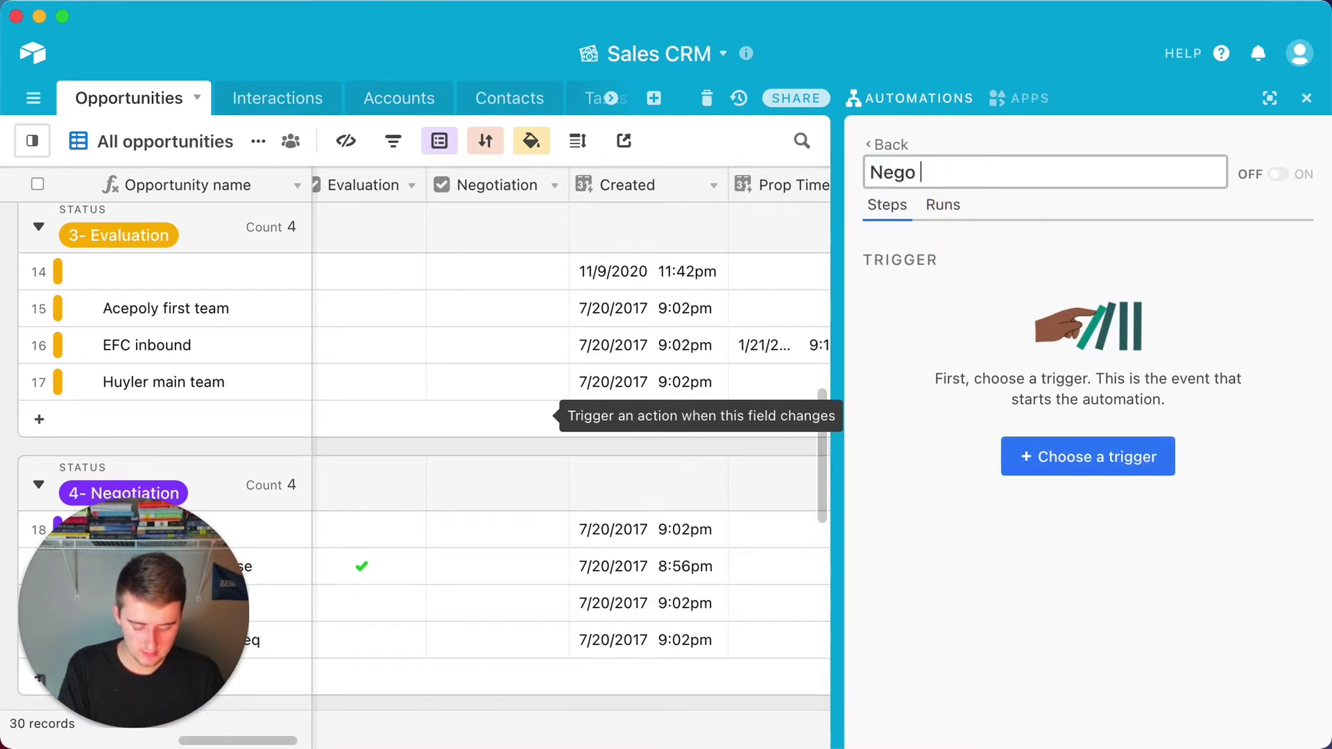
text( Check)
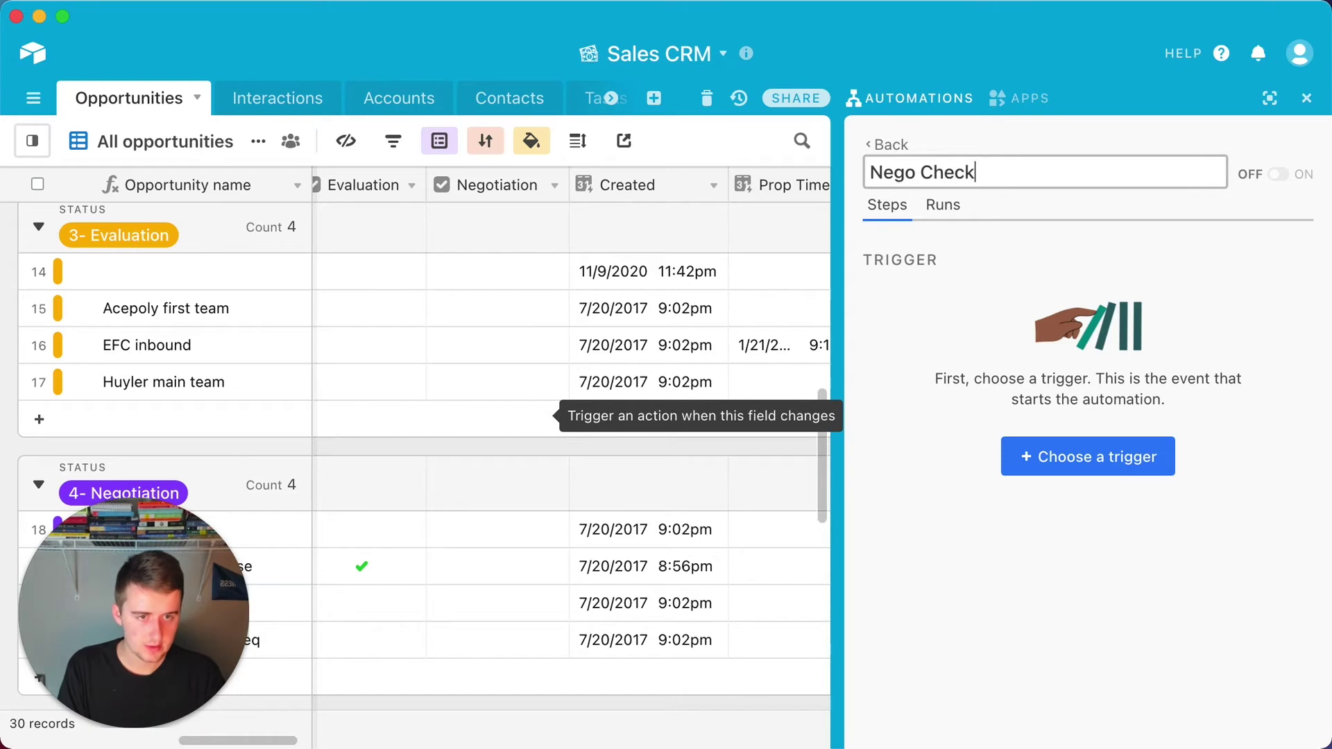
click(1100, 454)
click(954, 183)
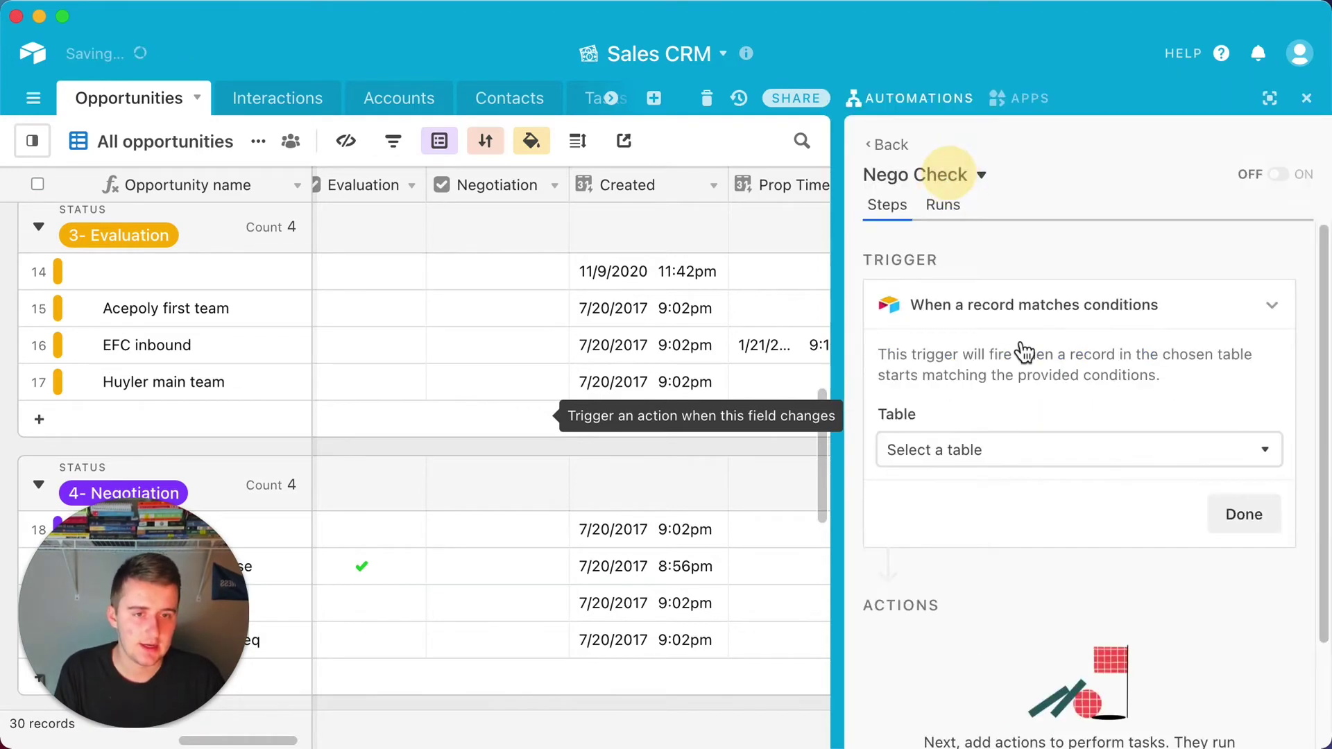
- Set the trigger to the Opportunities table with the condition that Status is any of 5- Closed—lost or 6- Closed—won
click(998, 461)
click(964, 202)
click(918, 542)
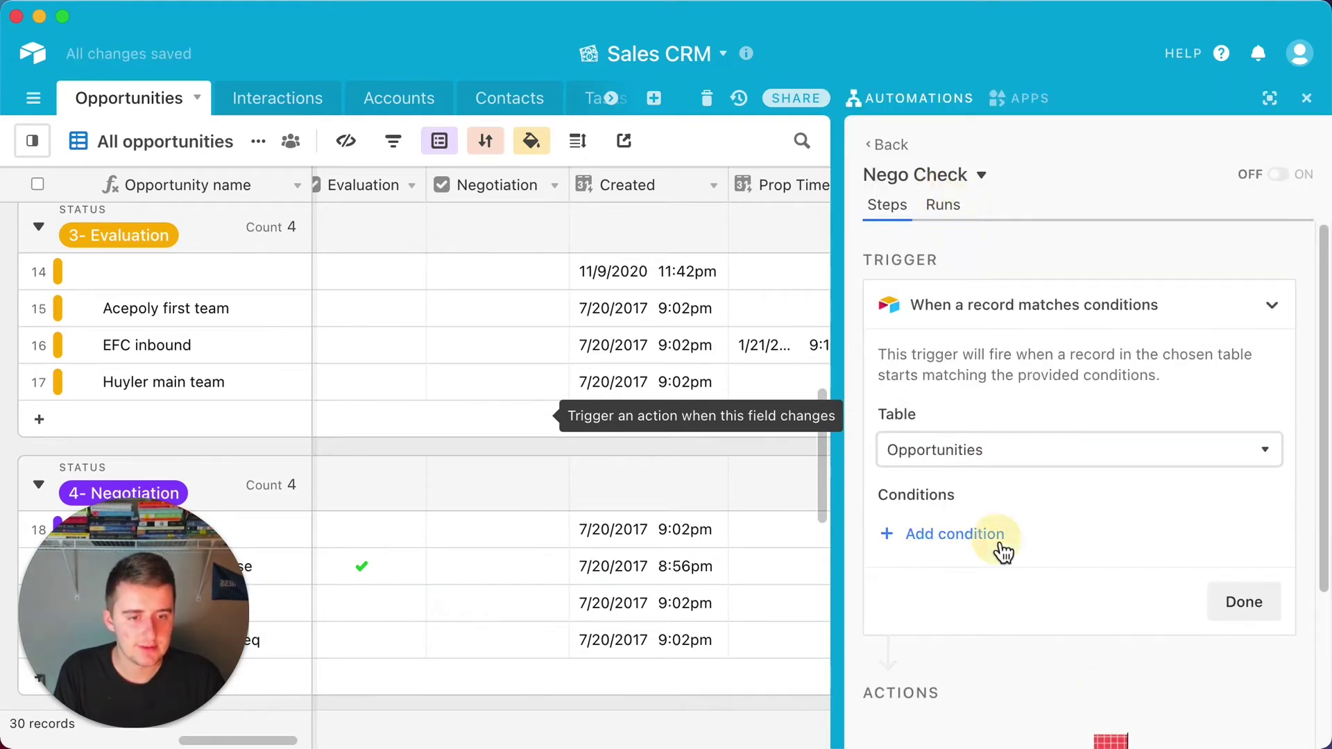
click(996, 534)
click(1004, 358)
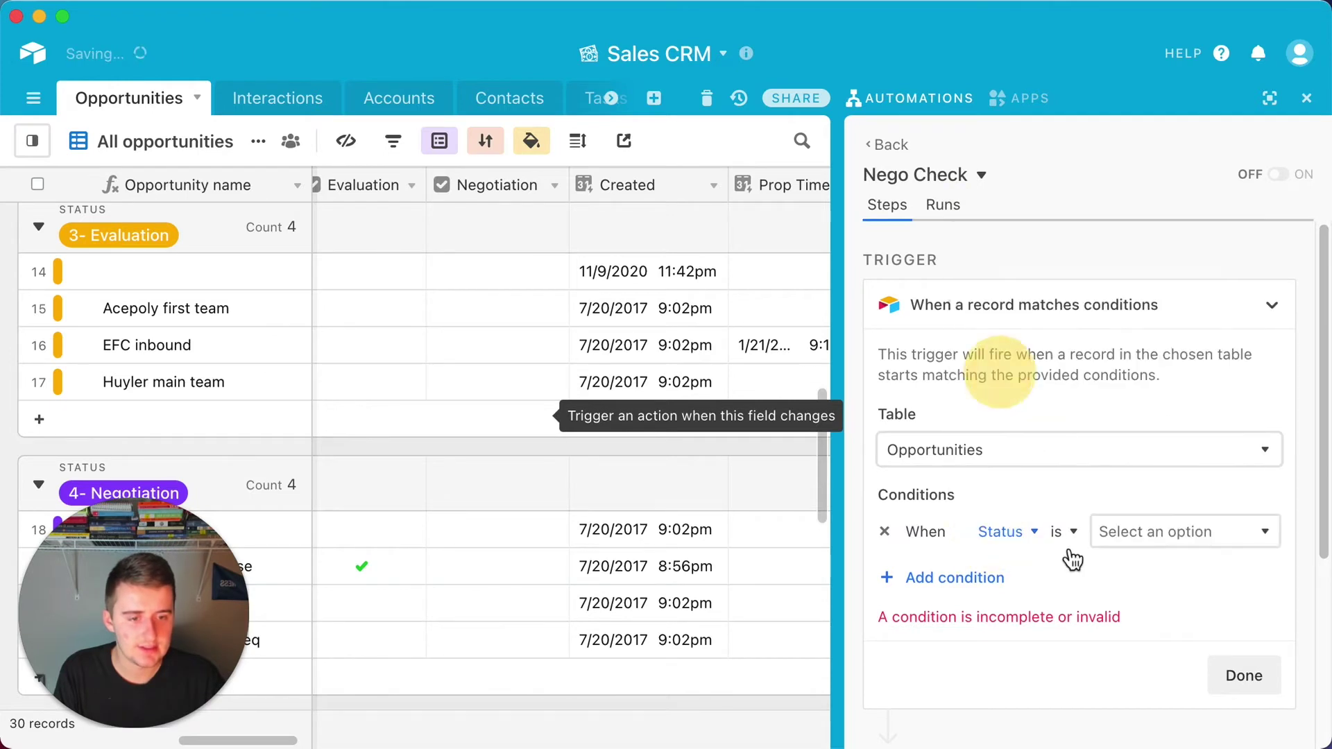
click(1163, 533)
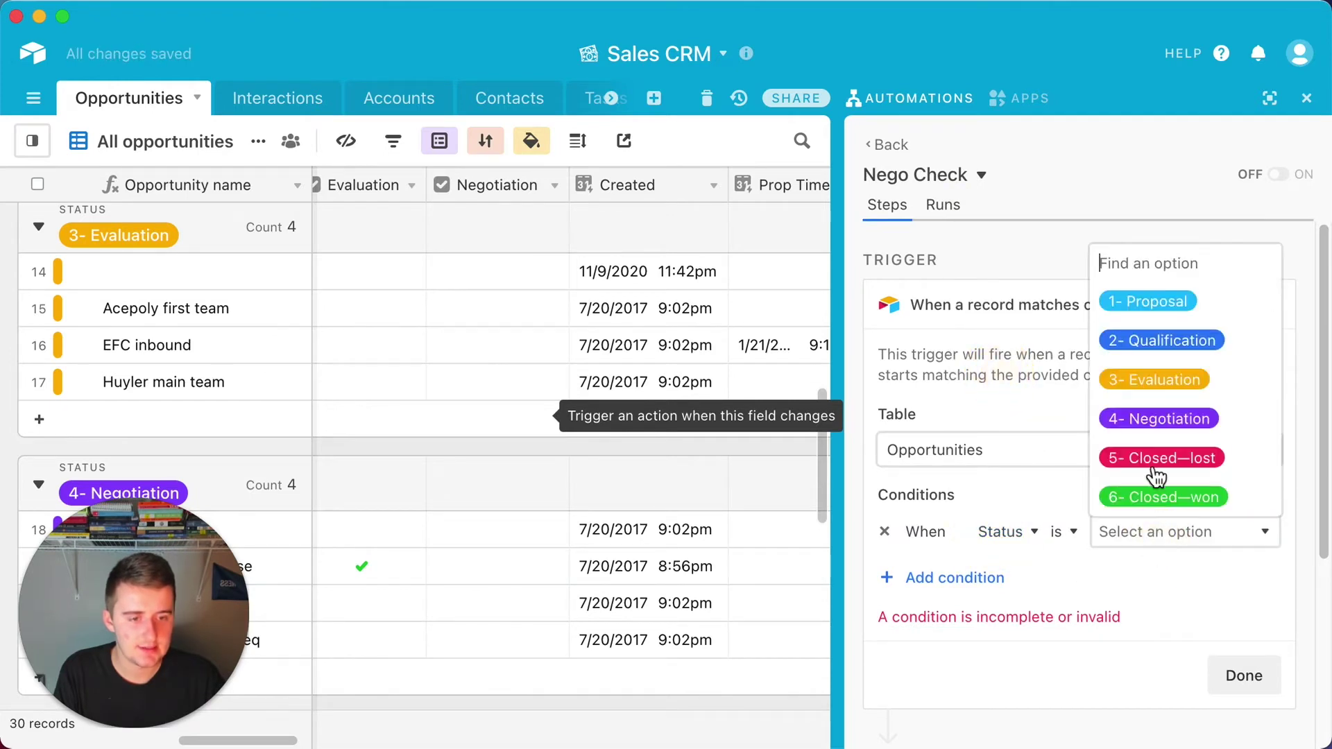
click(1062, 535)
click(1104, 378)
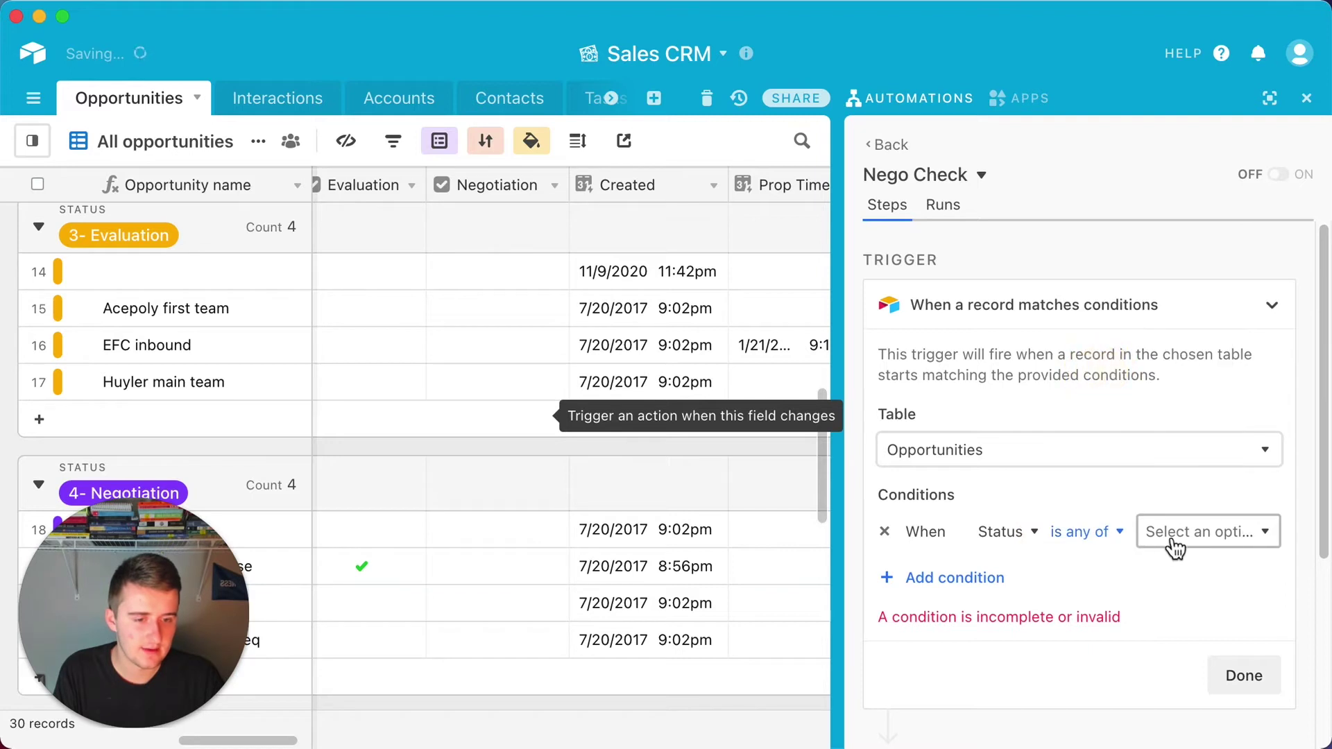
click(1170, 539)
click(1153, 460)
click(1156, 496)
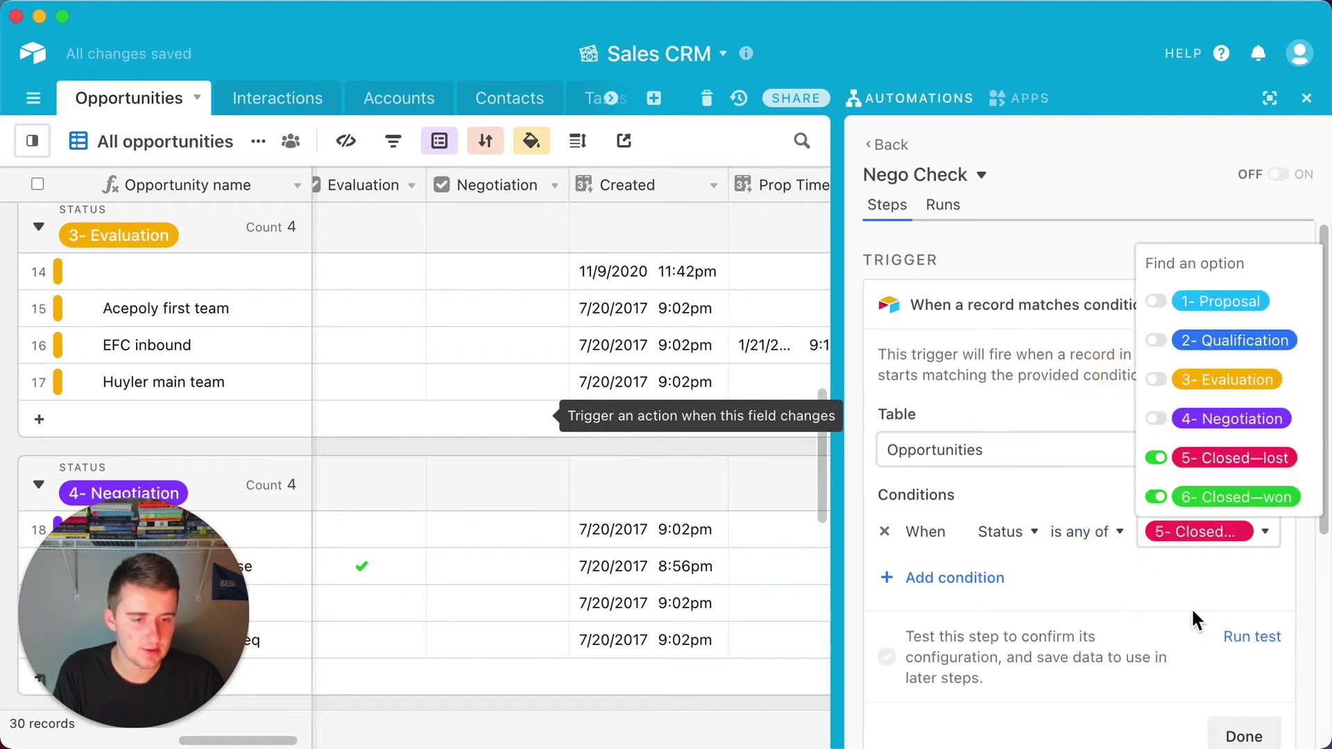
- Test the trigger, remove the stray second condition and finish the trigger setup
click(1269, 644)
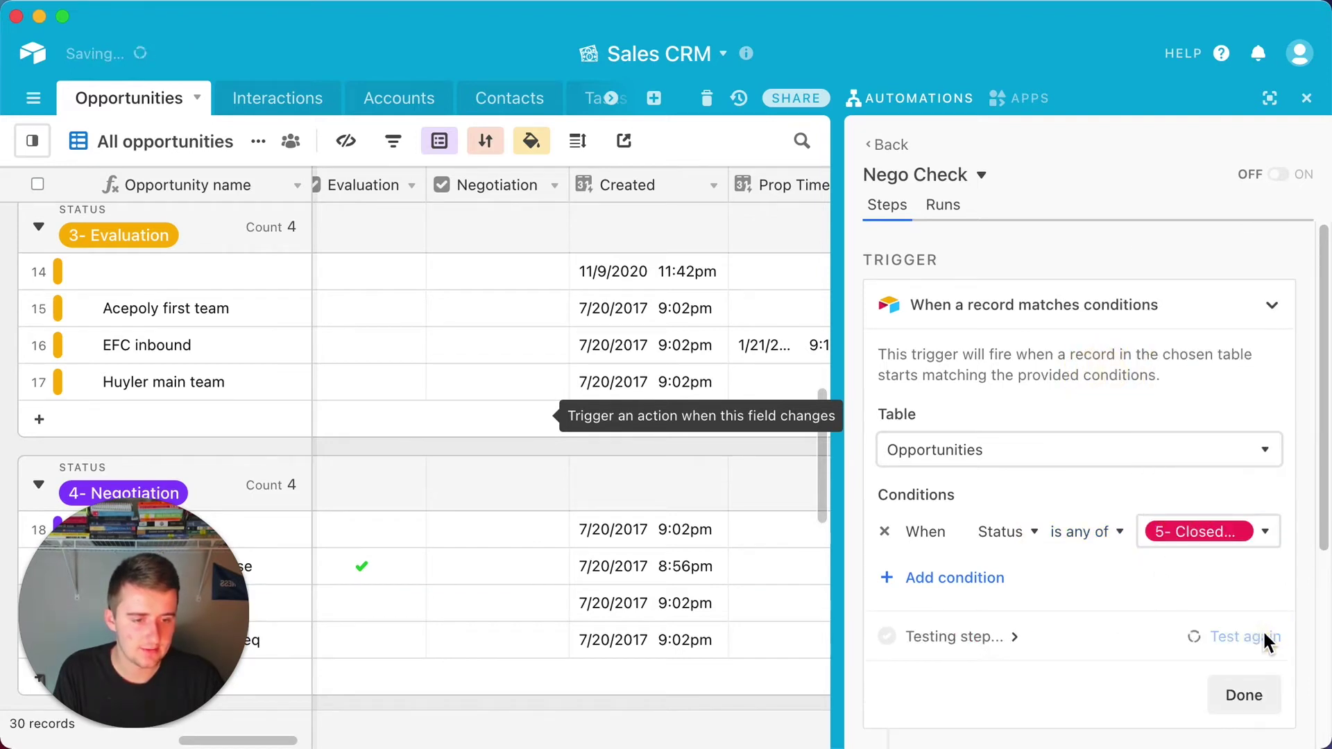
click(1219, 548)
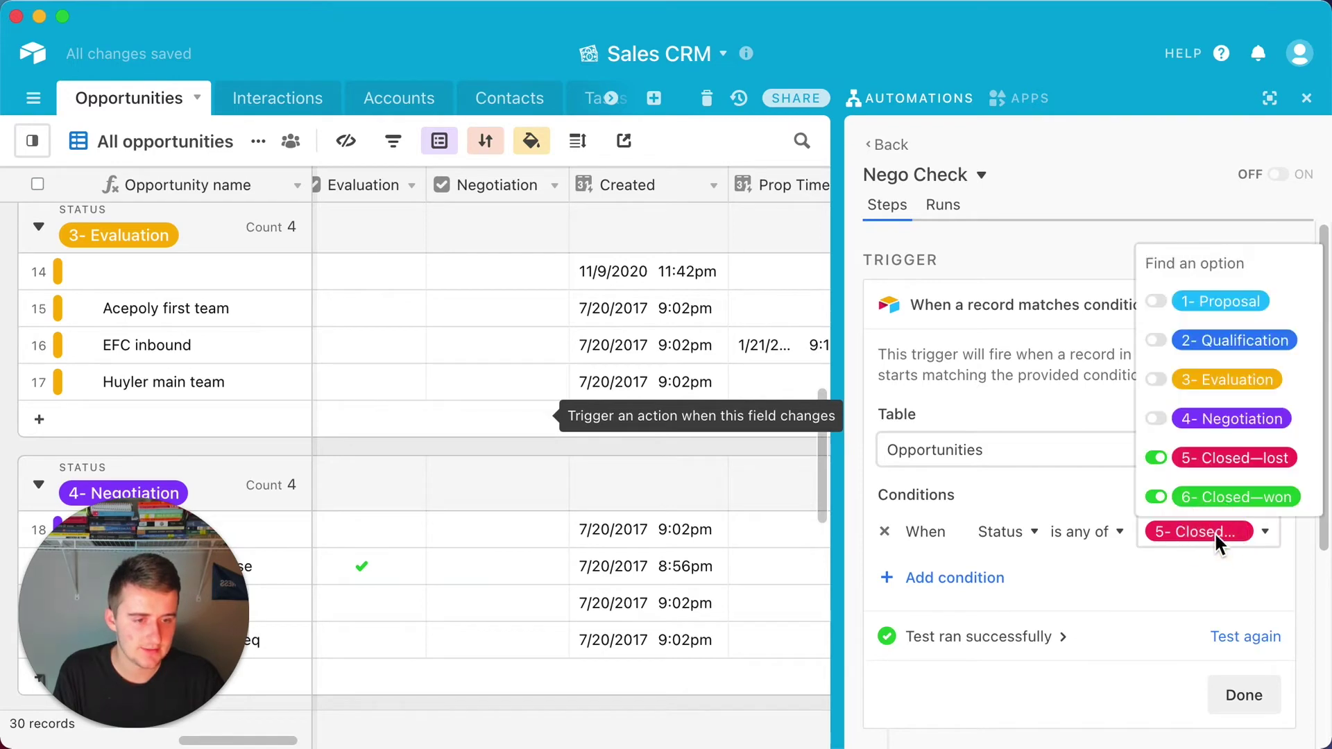
click(1211, 575)
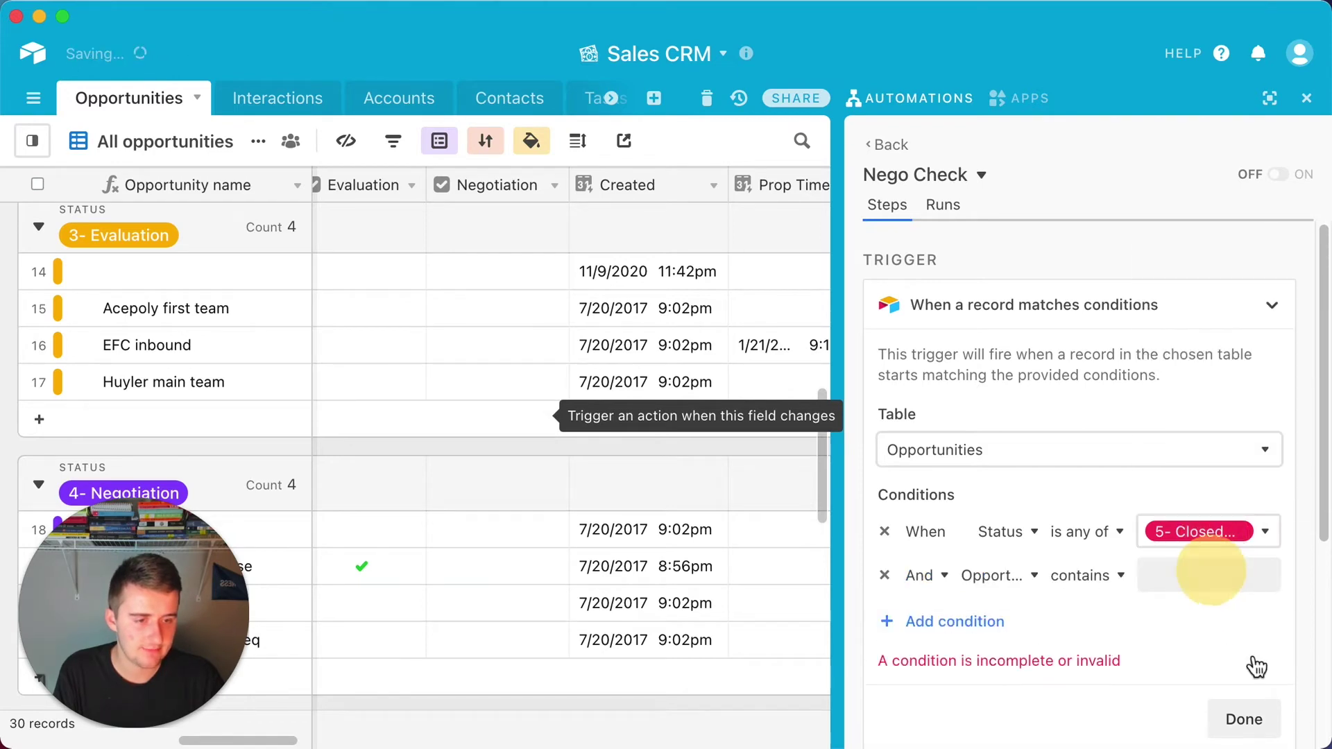
click(884, 577)
click(1243, 692)
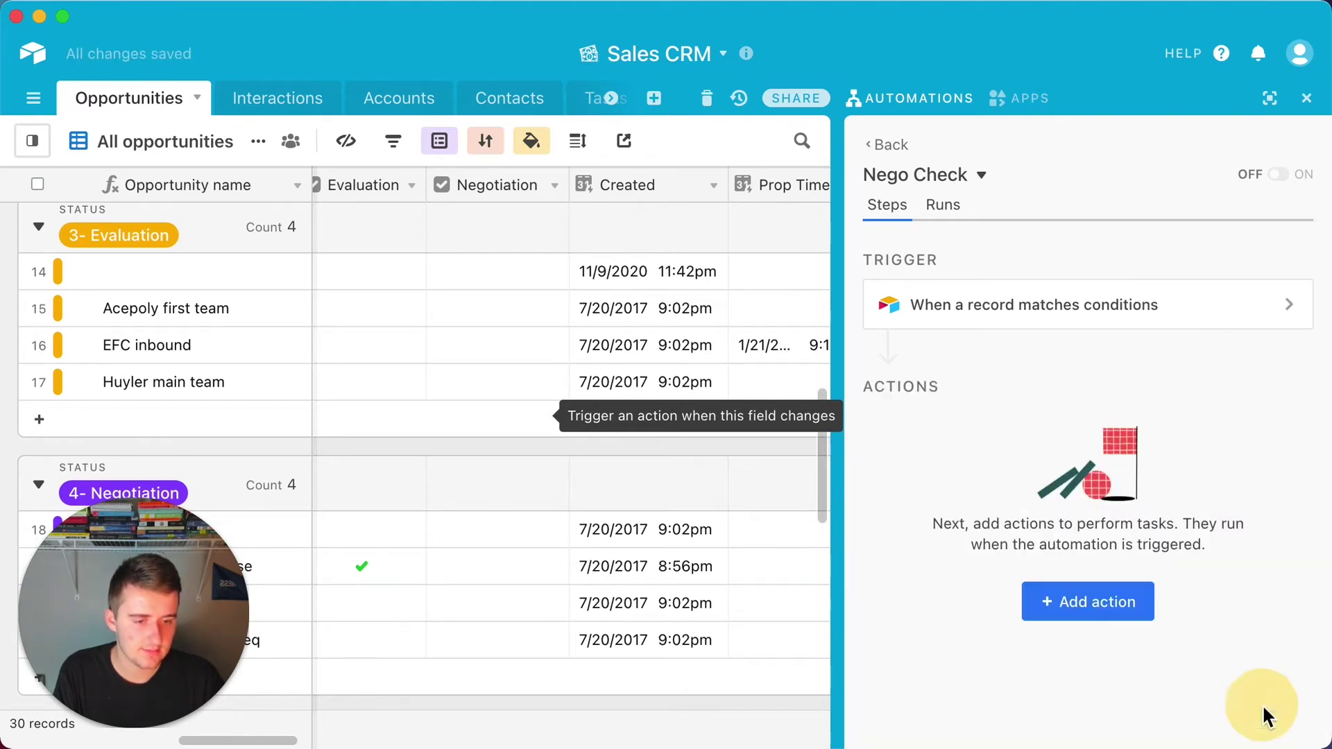
- Add an Update record action for the Opportunities table, using the Record ID from the trigger step
click(1127, 595)
click(923, 373)
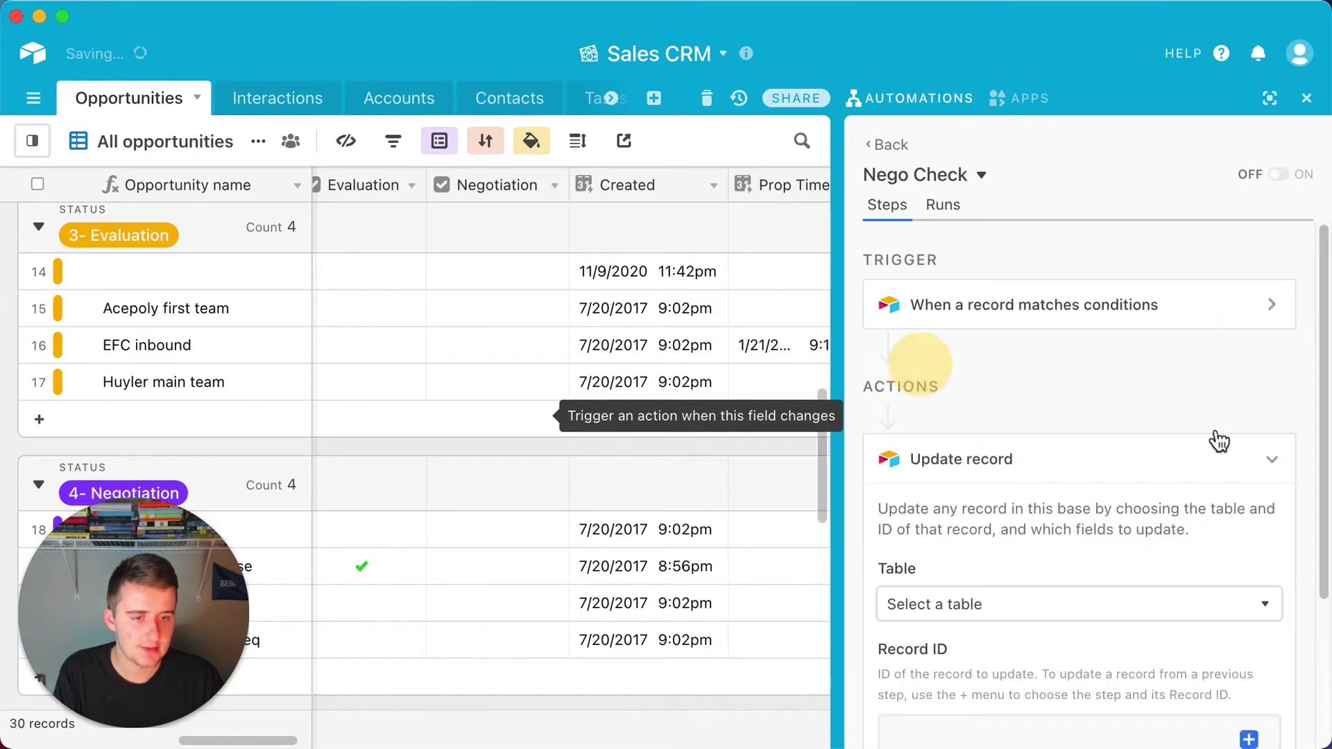
click(1219, 610)
click(1004, 357)
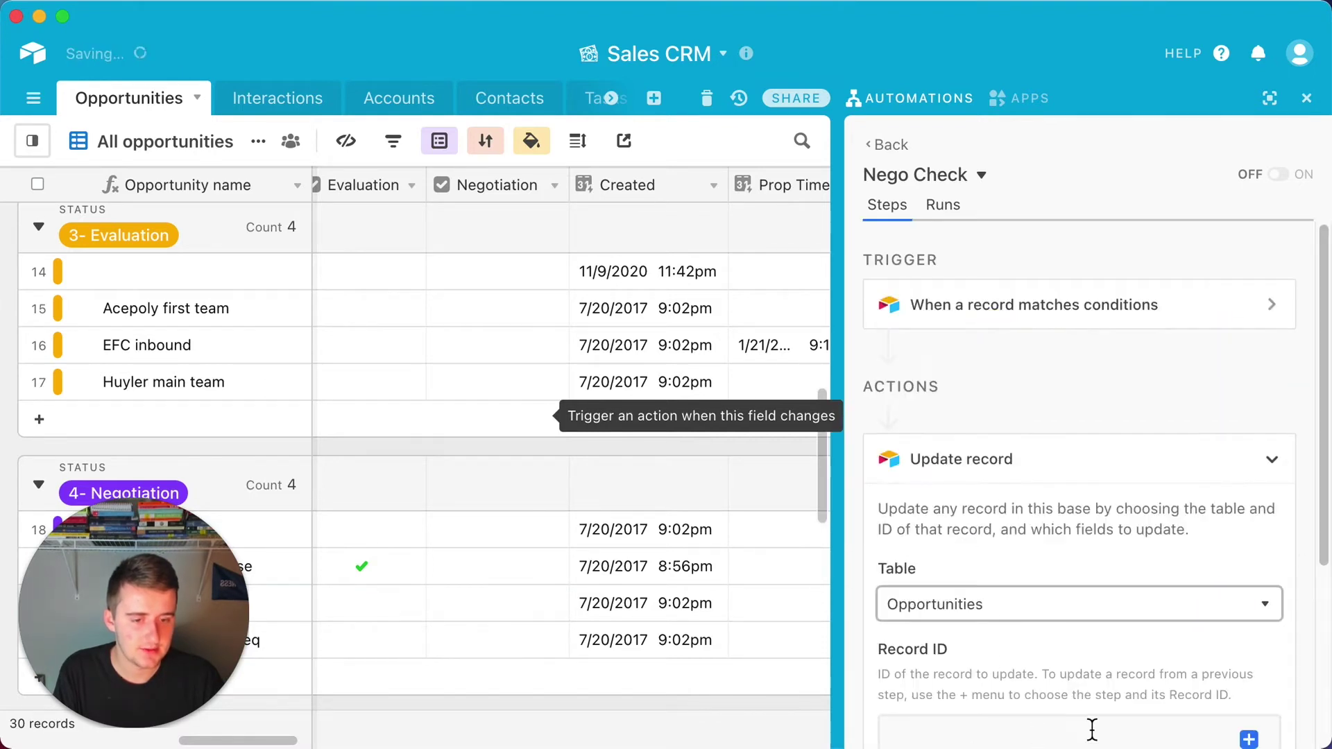
click(1249, 739)
click(1209, 553)
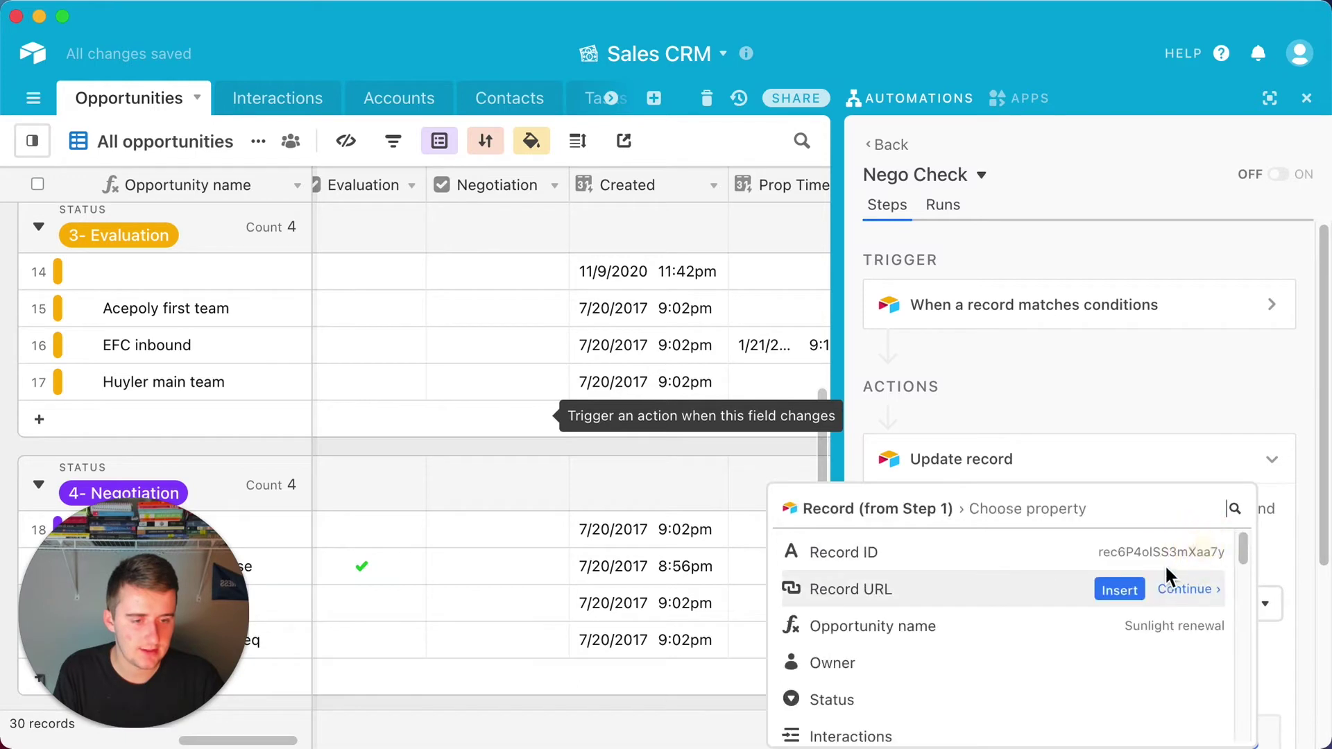
click(1119, 634)
- Make the action update the Negotiation checkbox field with the value 1
scroll(1166, 580, down, 4)
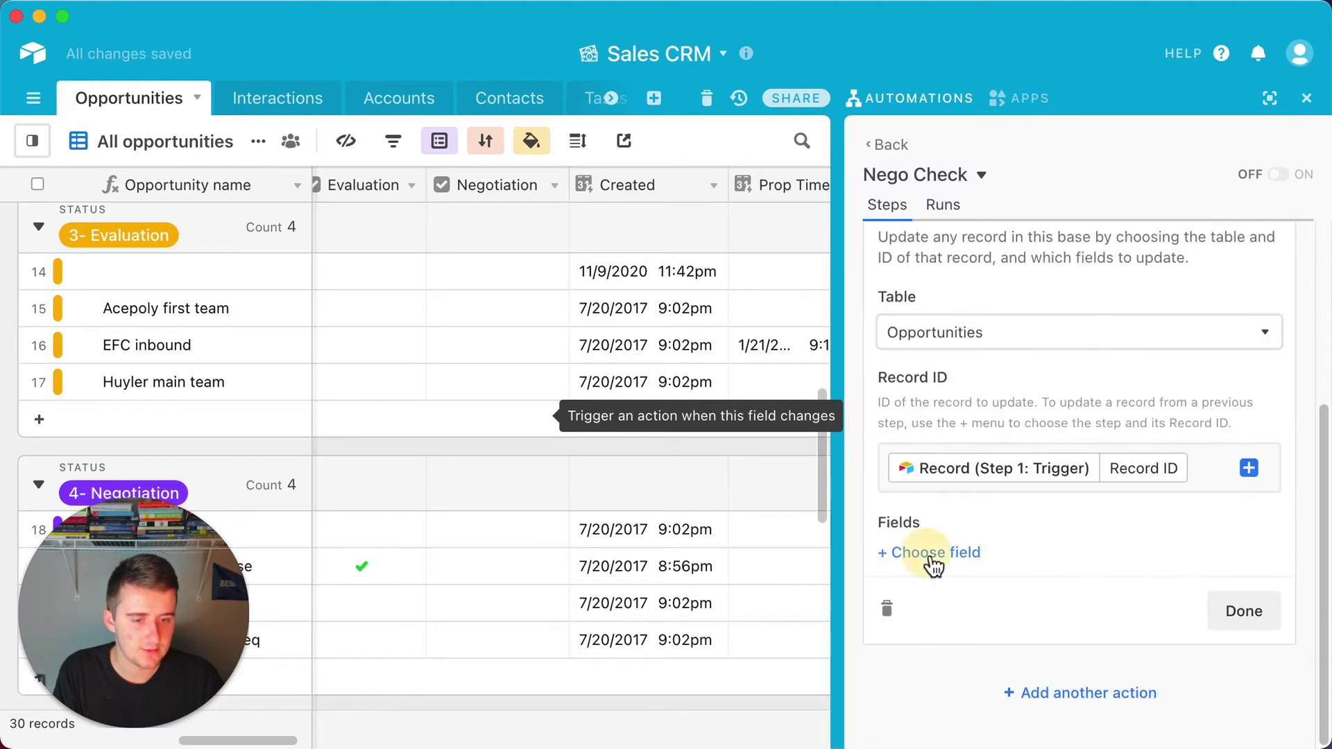
click(933, 553)
scroll(1023, 467, down, 5)
scroll(982, 490, up, 1)
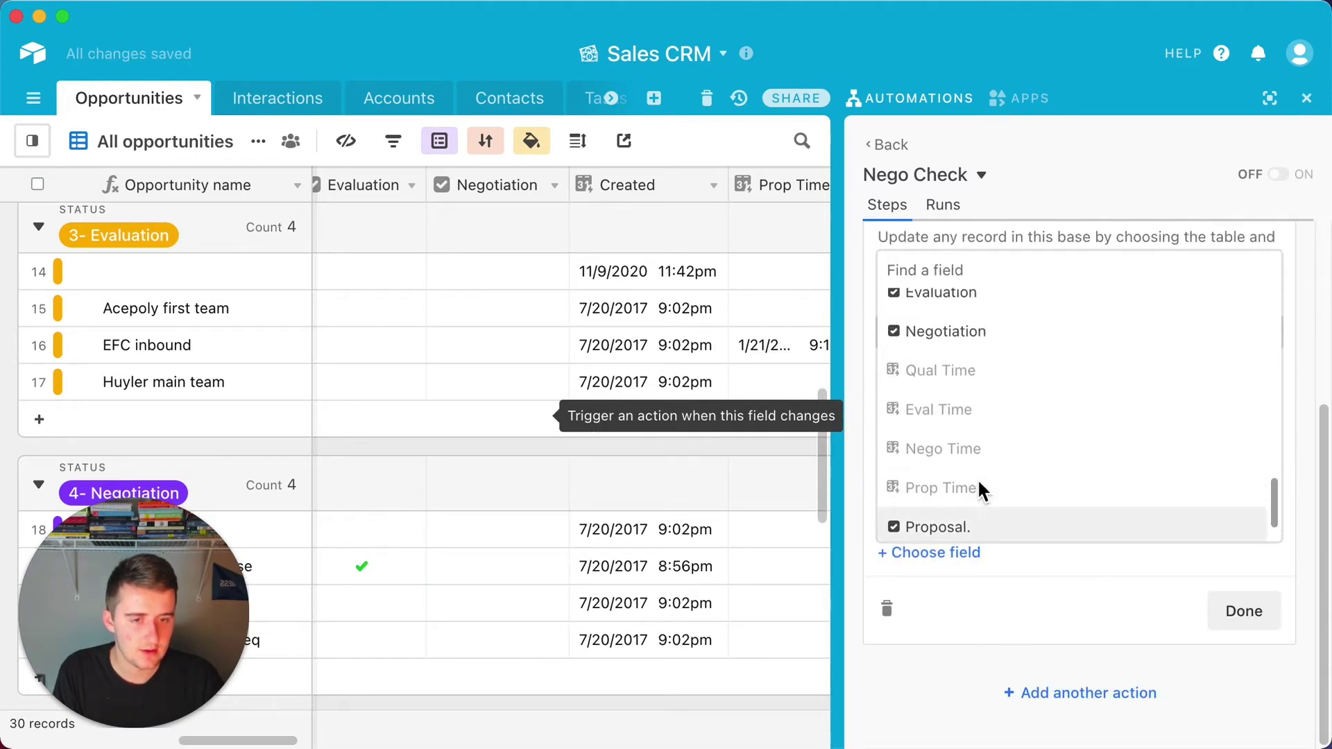
scroll(983, 490, up, 4)
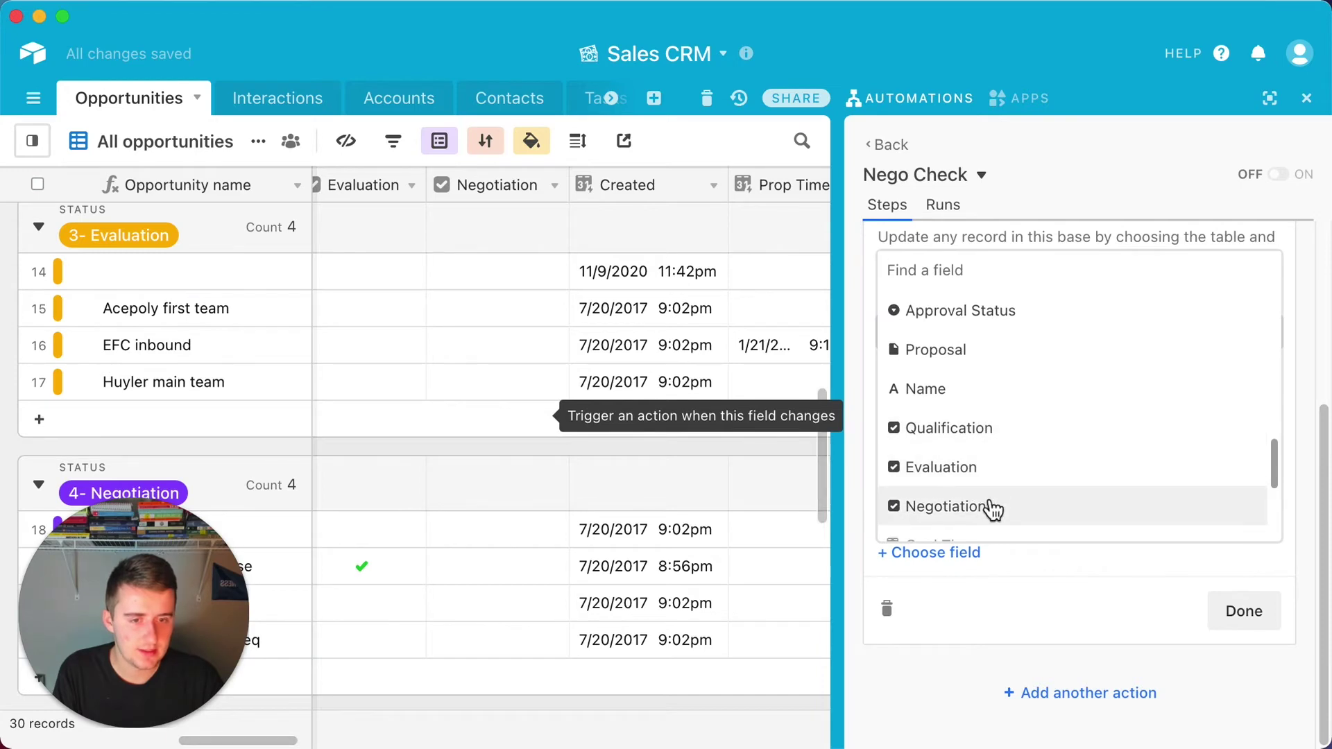
click(985, 509)
click(1004, 611)
text(1)
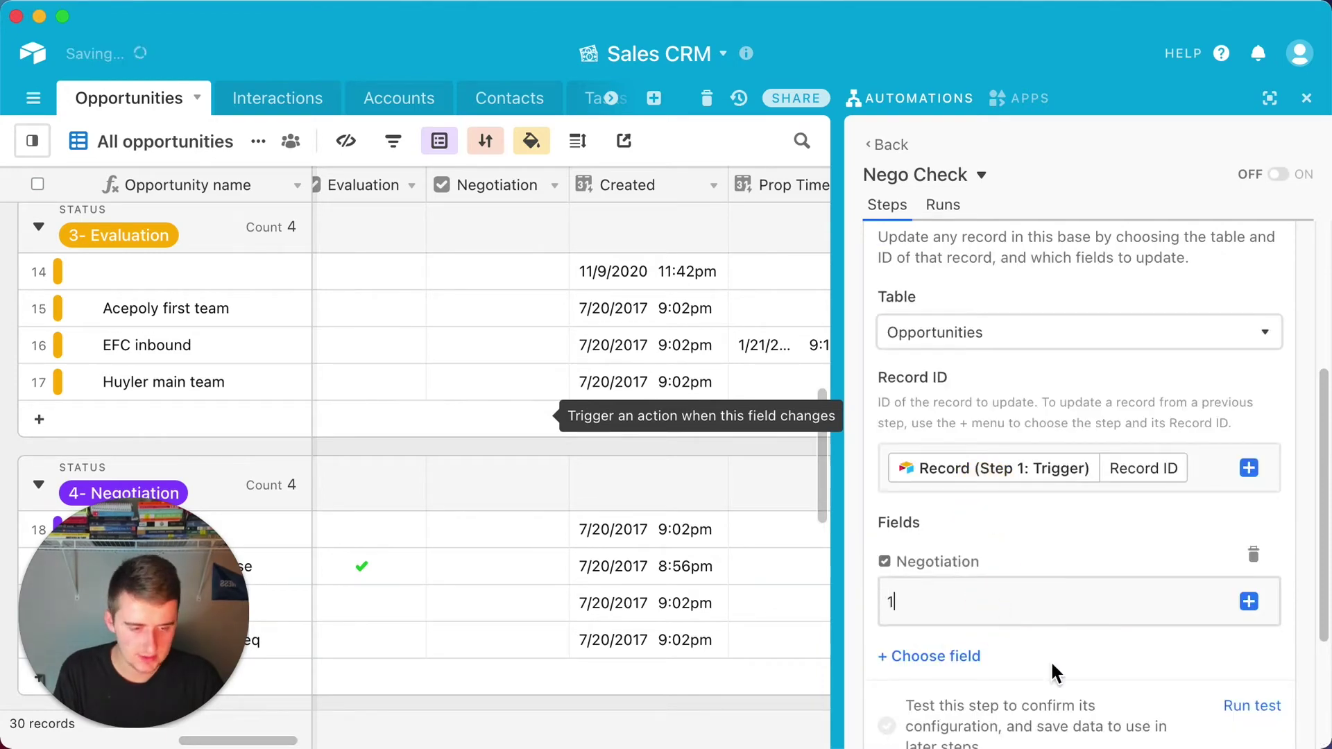
- Test the update action and check the Negotiation checkboxes of the 6- Closed—won records
click(1249, 706)
scroll(493, 532, down, 10)
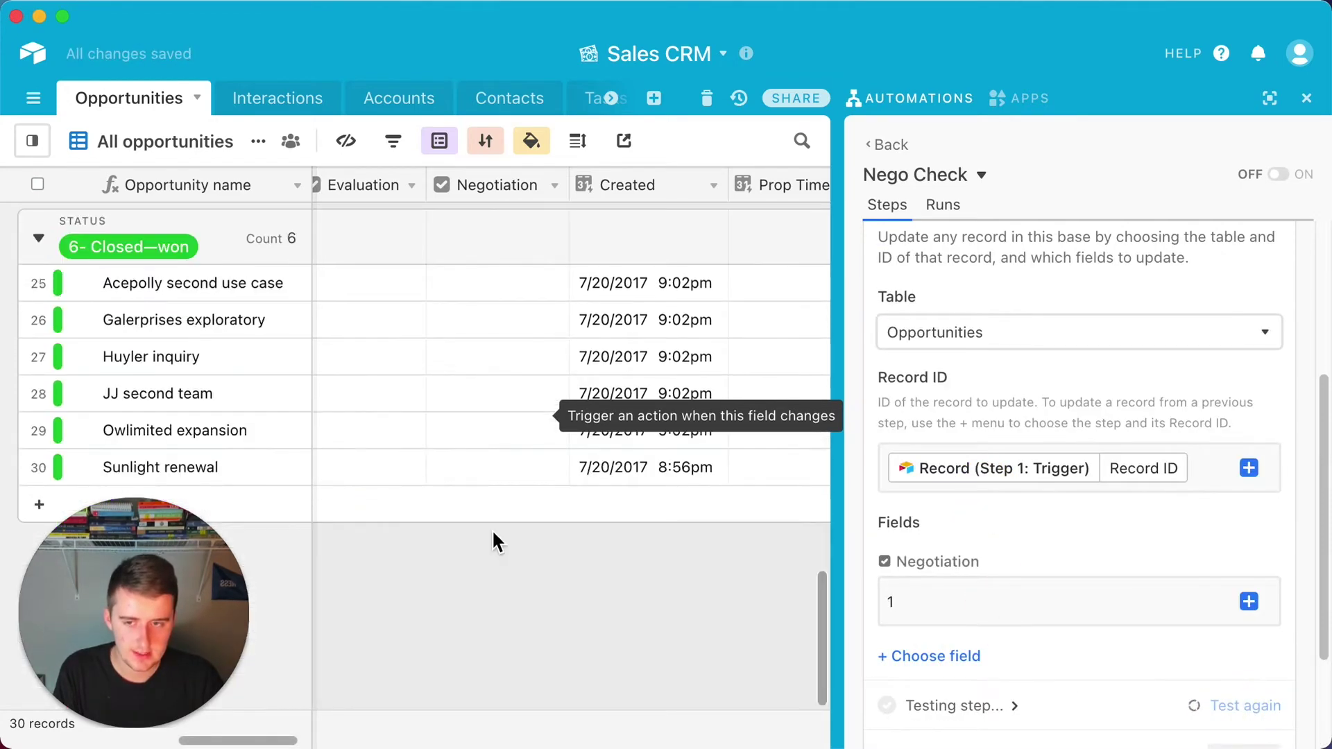
scroll(493, 532, up, 5)
scroll(494, 533, down, 1)
scroll(494, 538, down, 3)
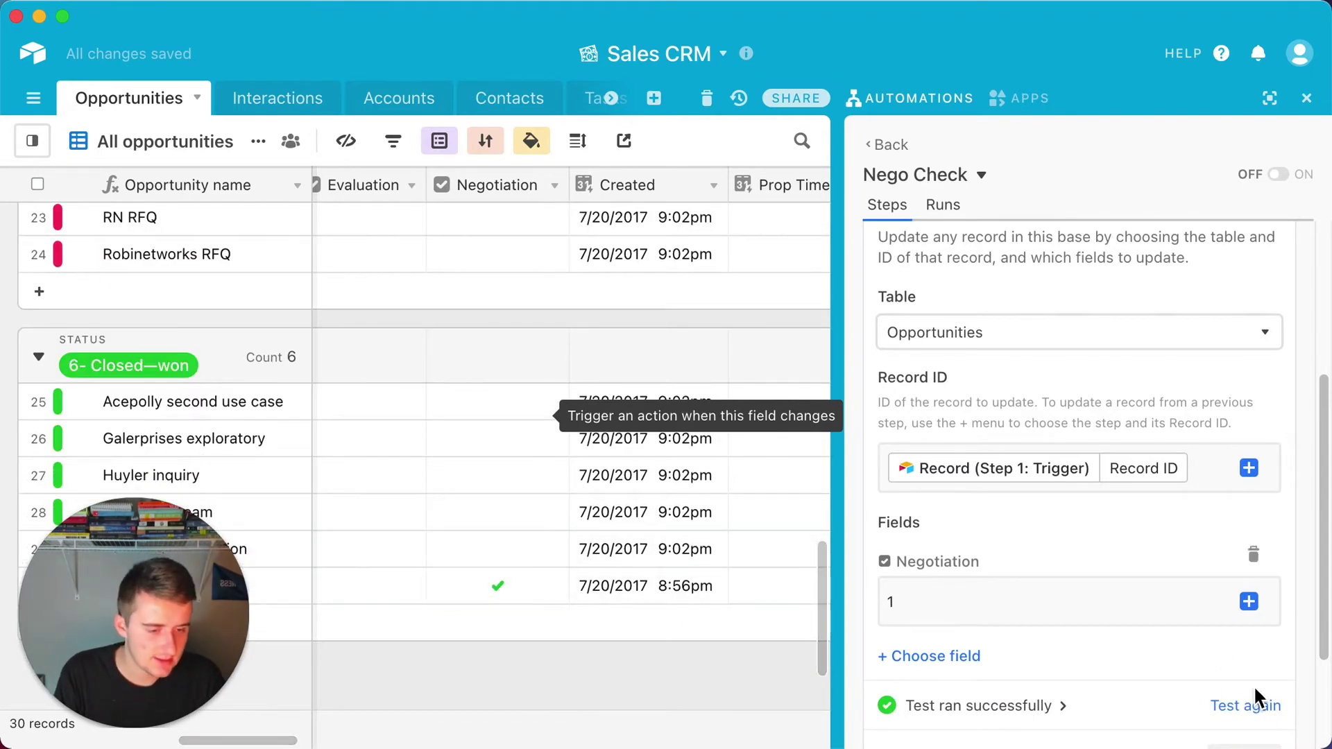
- Finish the update action and turn on the Nego Check automation, closing the automations panel
scroll(1255, 685, down, 3)
click(1242, 604)
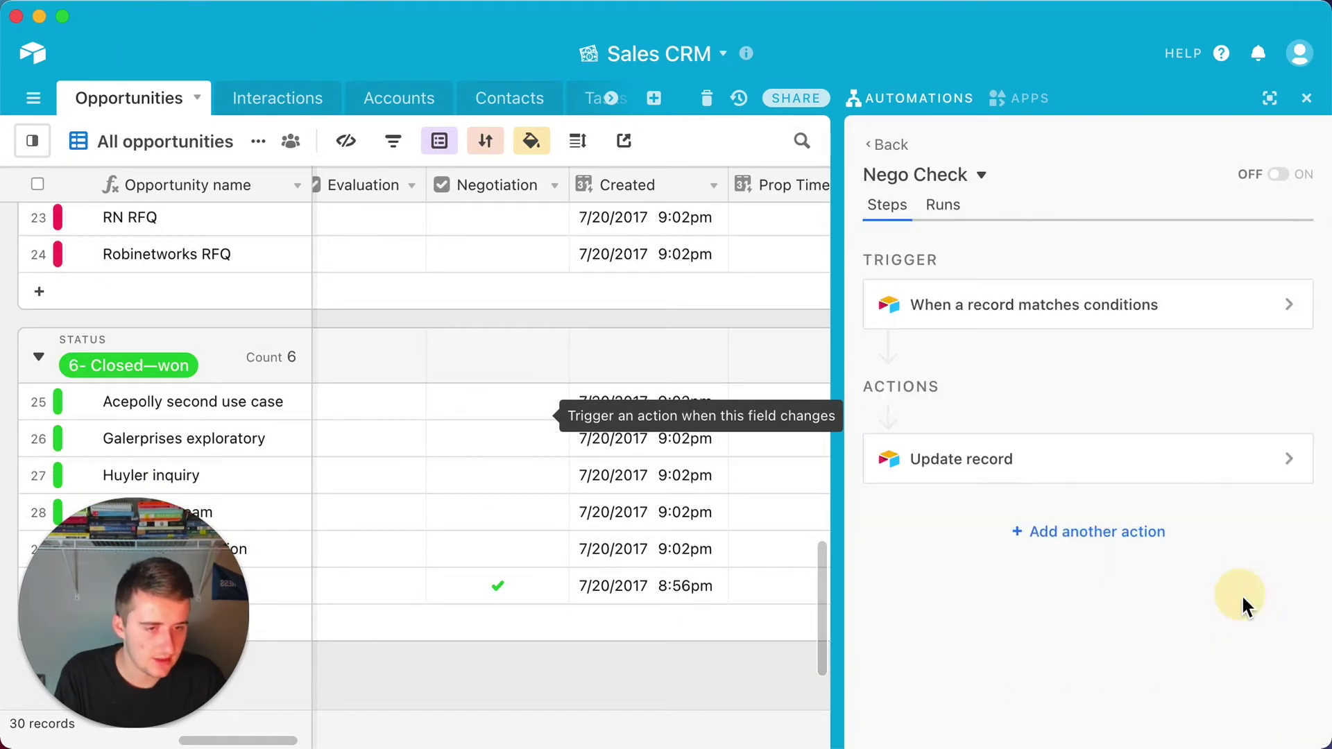
click(1275, 175)
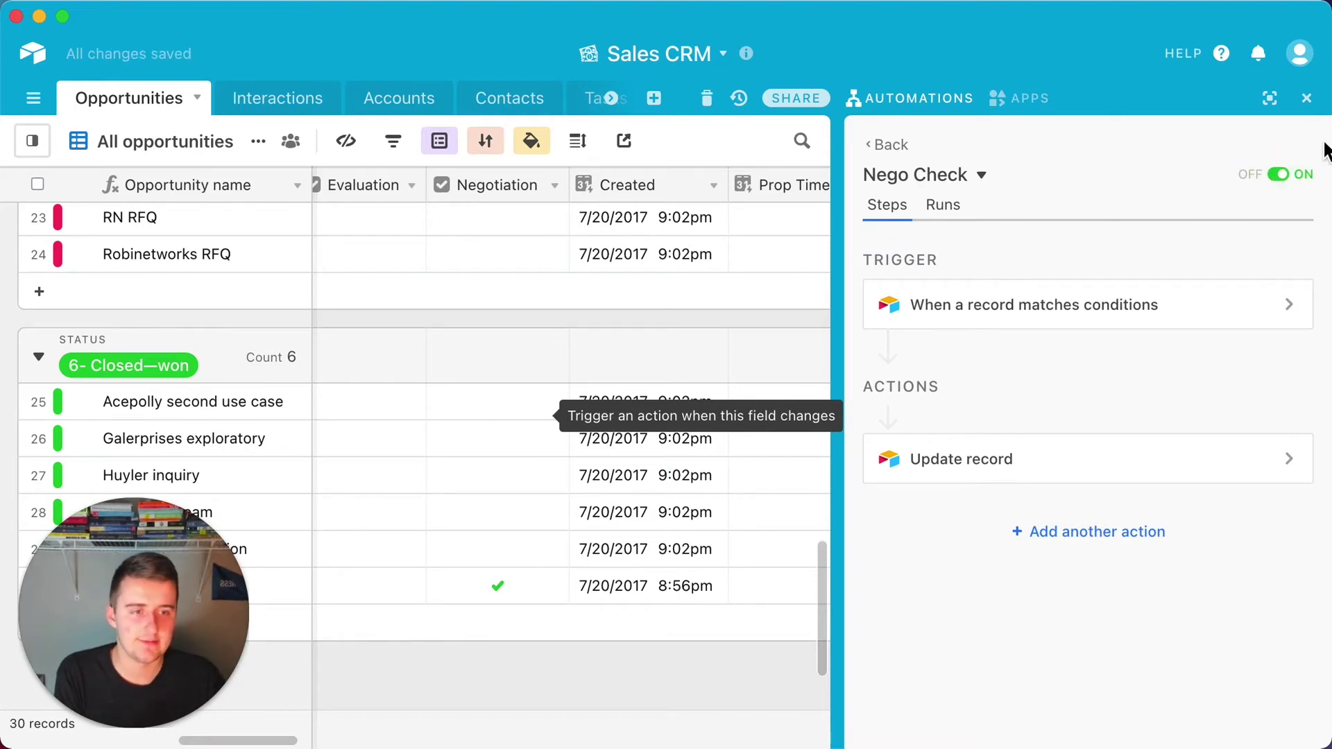
click(903, 148)
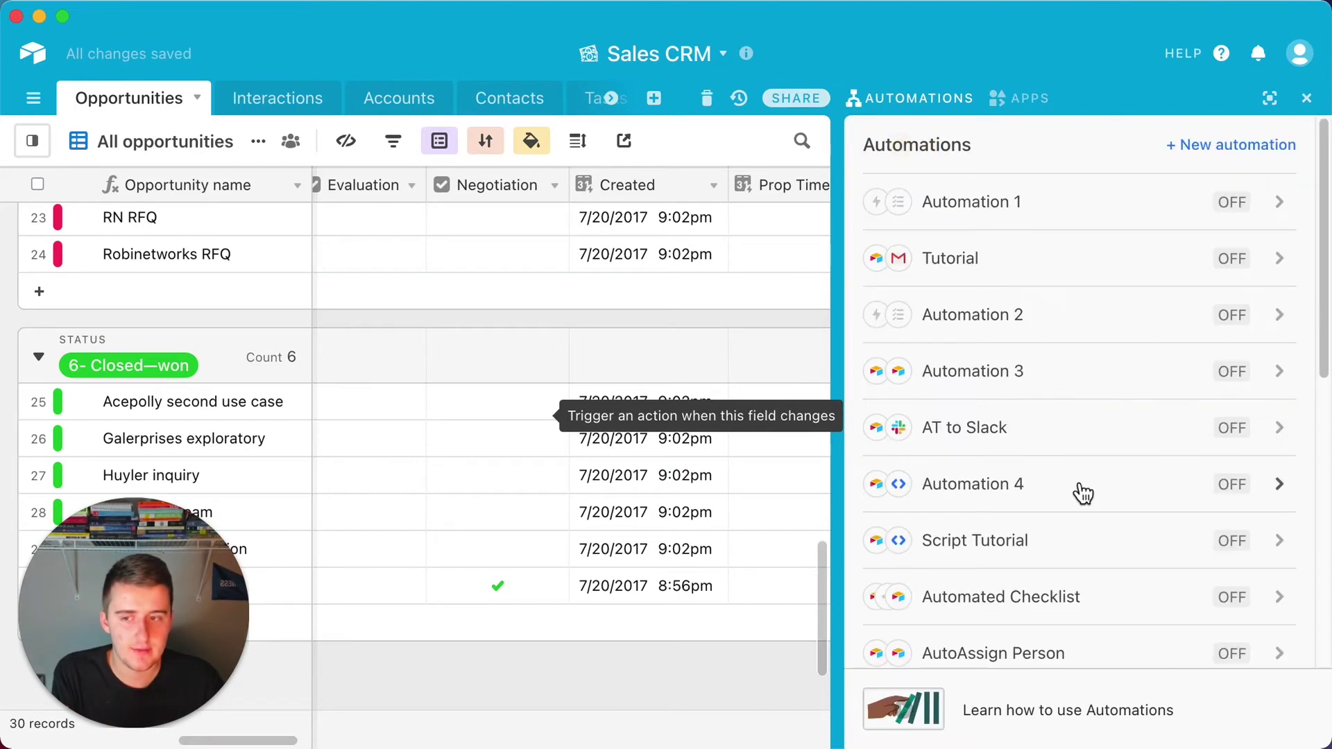
scroll(1081, 491, down, 5)
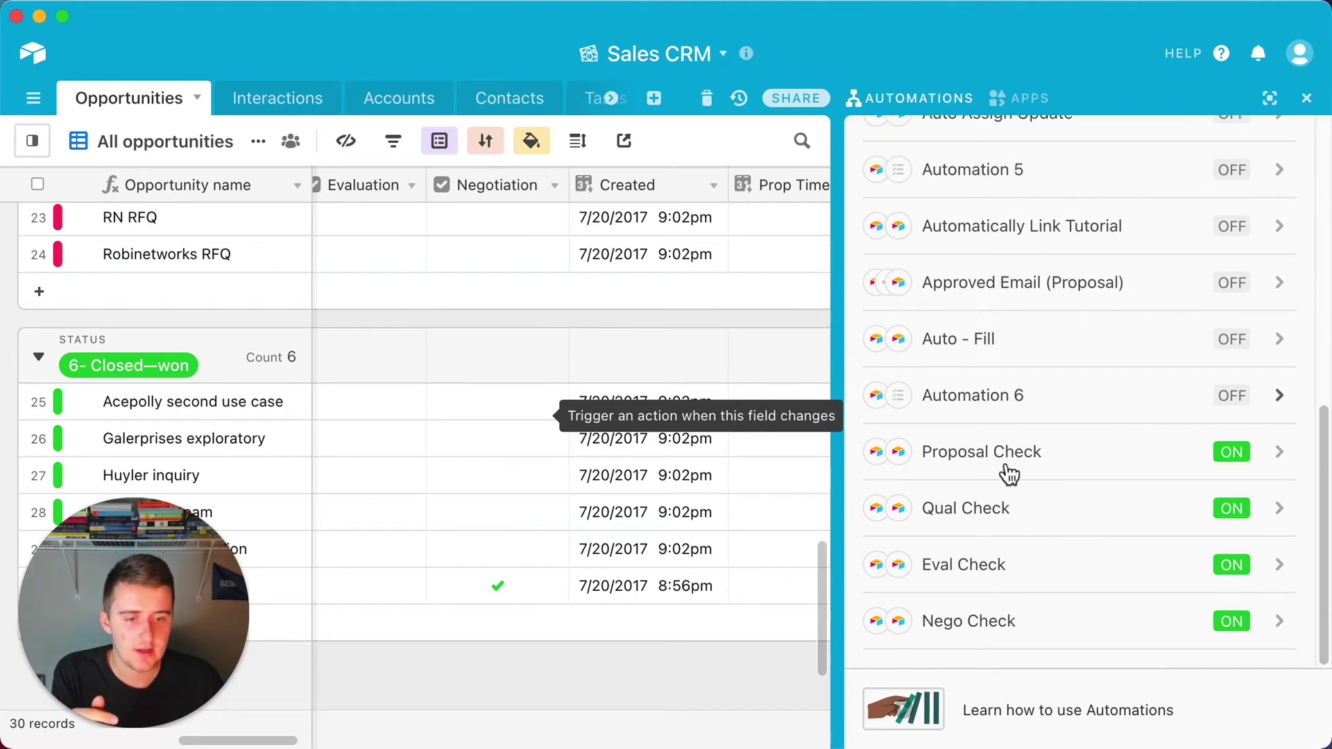
click(1309, 103)
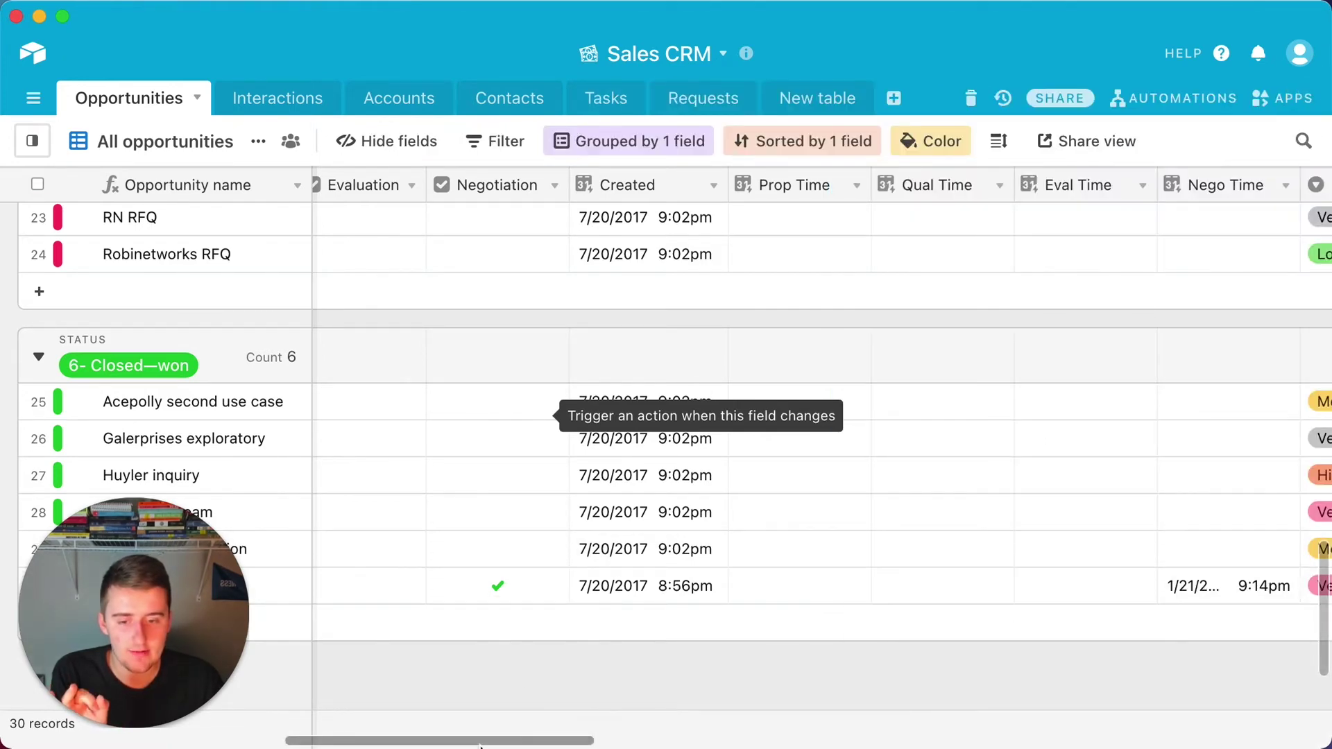
- Move the Status field between the Negotiation and Created fields in the All opportunities view
mouse_move(479, 746)
mouse_down()
mouse_move(530, 745)
mouse_move(477, 745)
mouse_up()
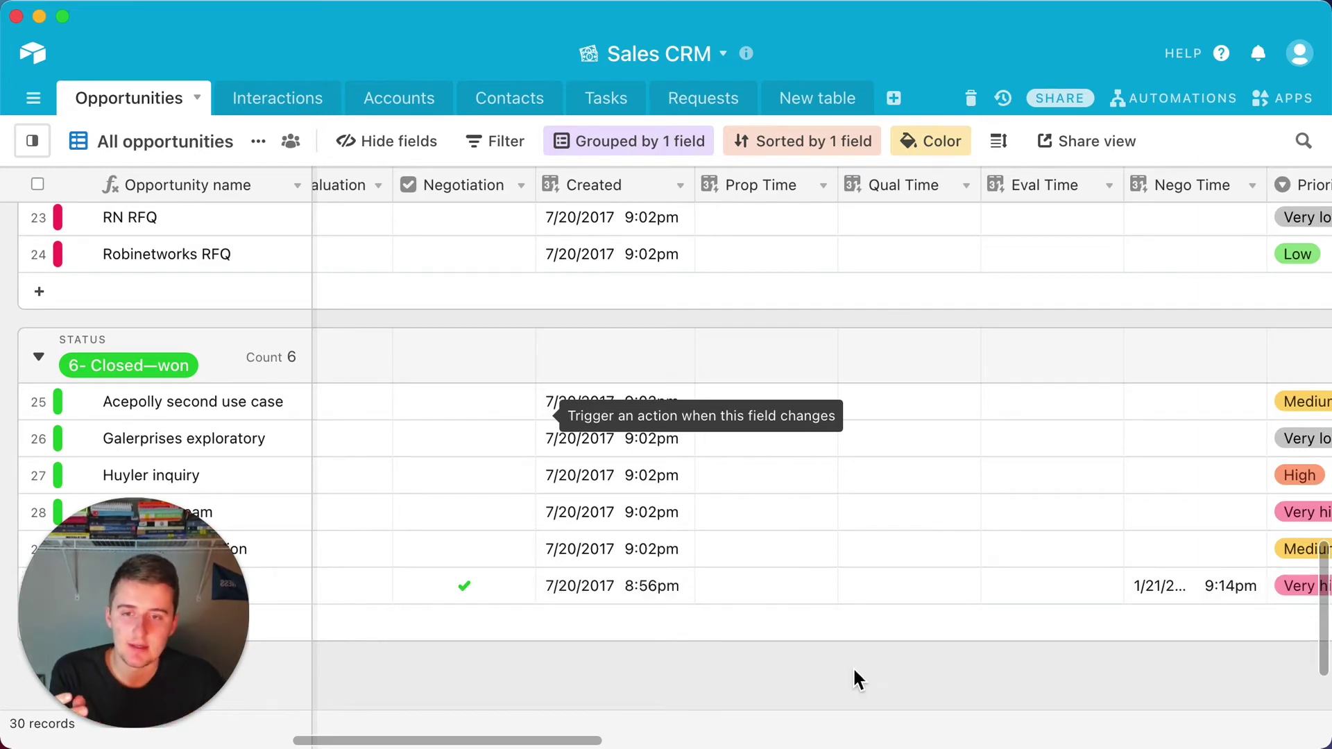
drag(522, 740, 441, 743)
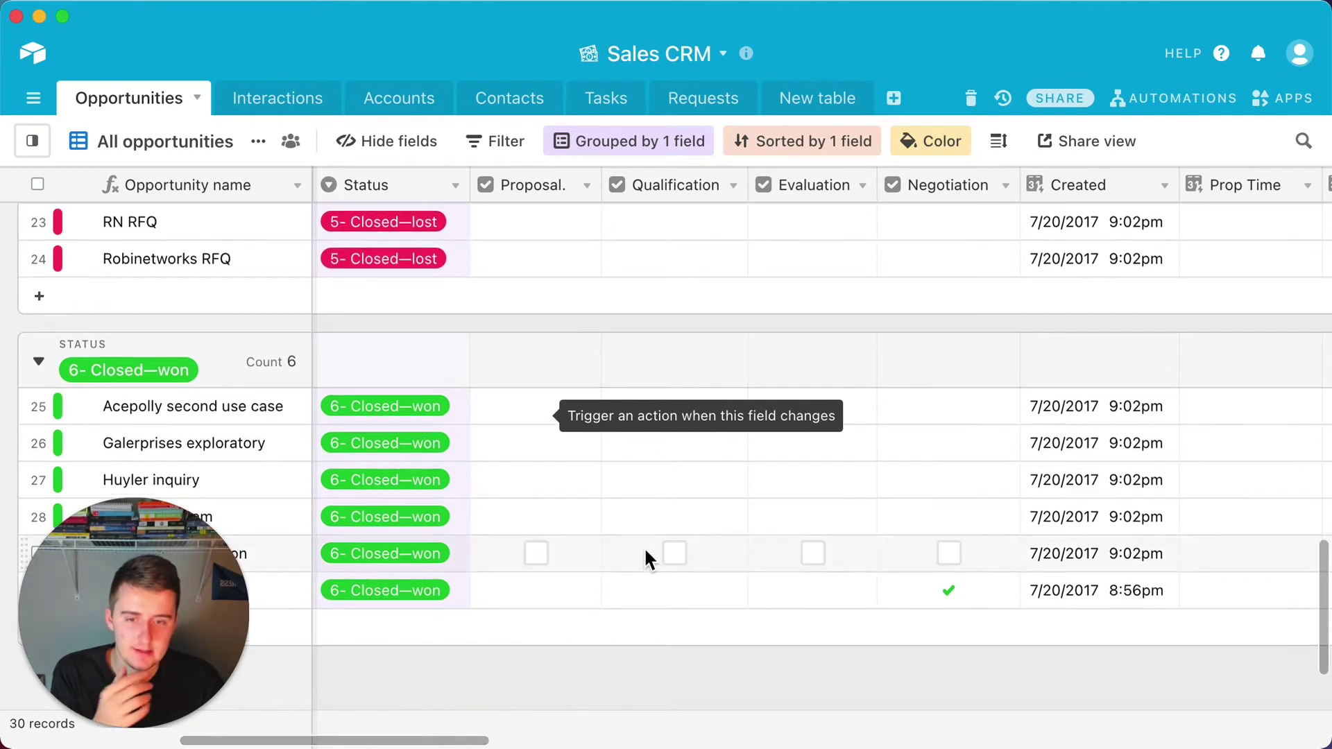
scroll(589, 456, up, 4)
scroll(590, 456, up, 6)
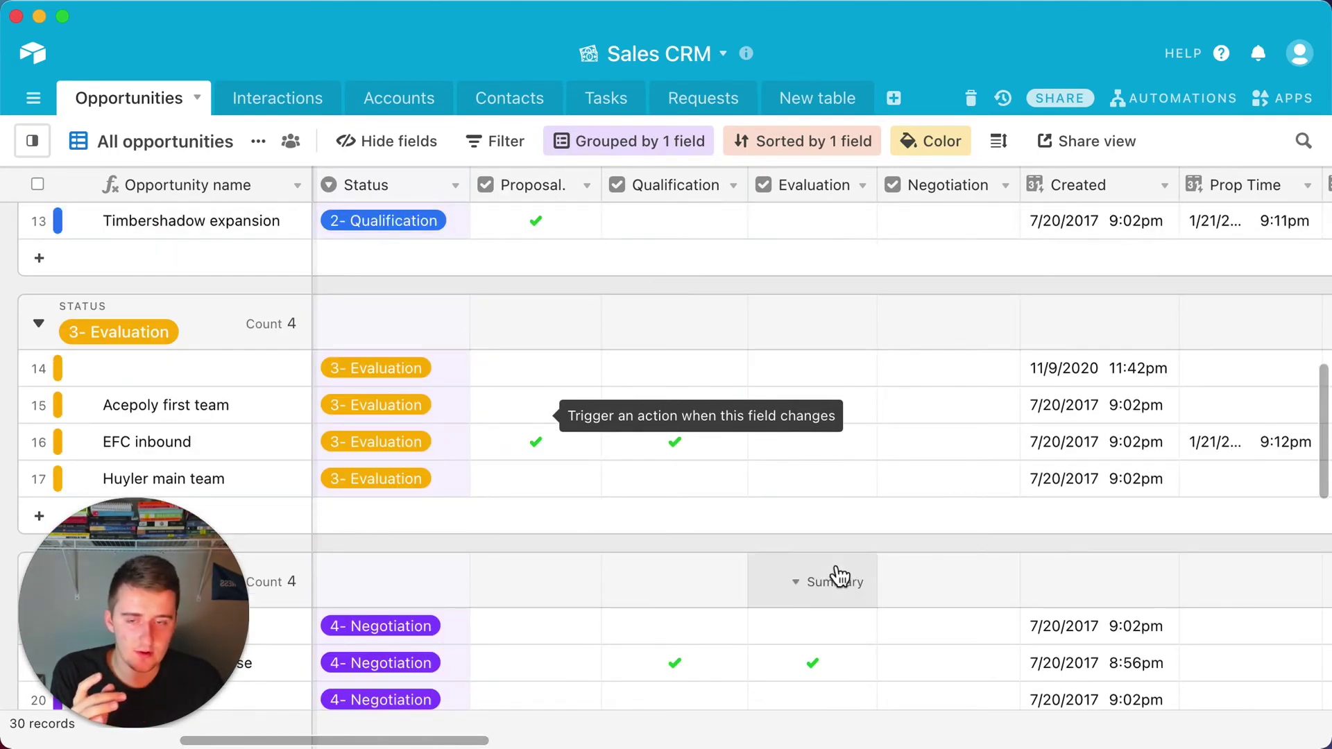
drag(352, 182, 1031, 186)
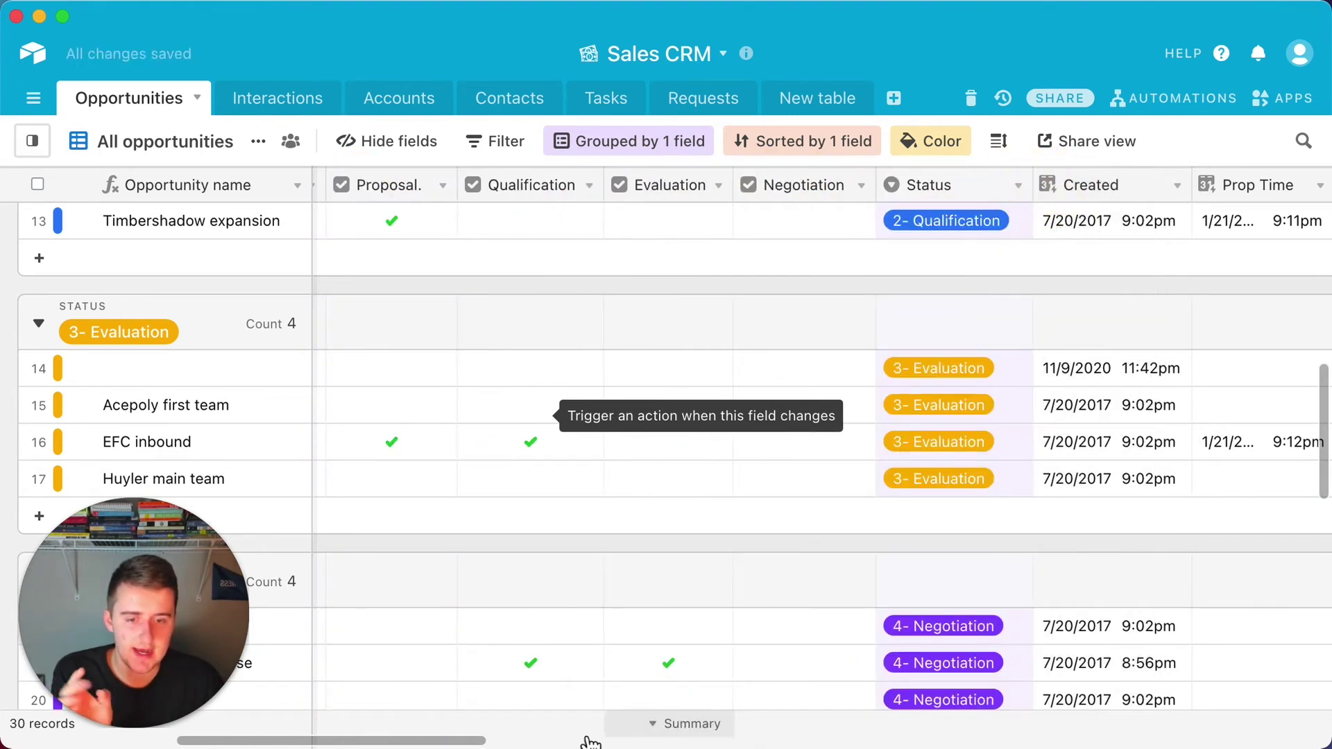
- Insert a new field directly after Nego Time and choose Formula as its type
drag(446, 739, 576, 744)
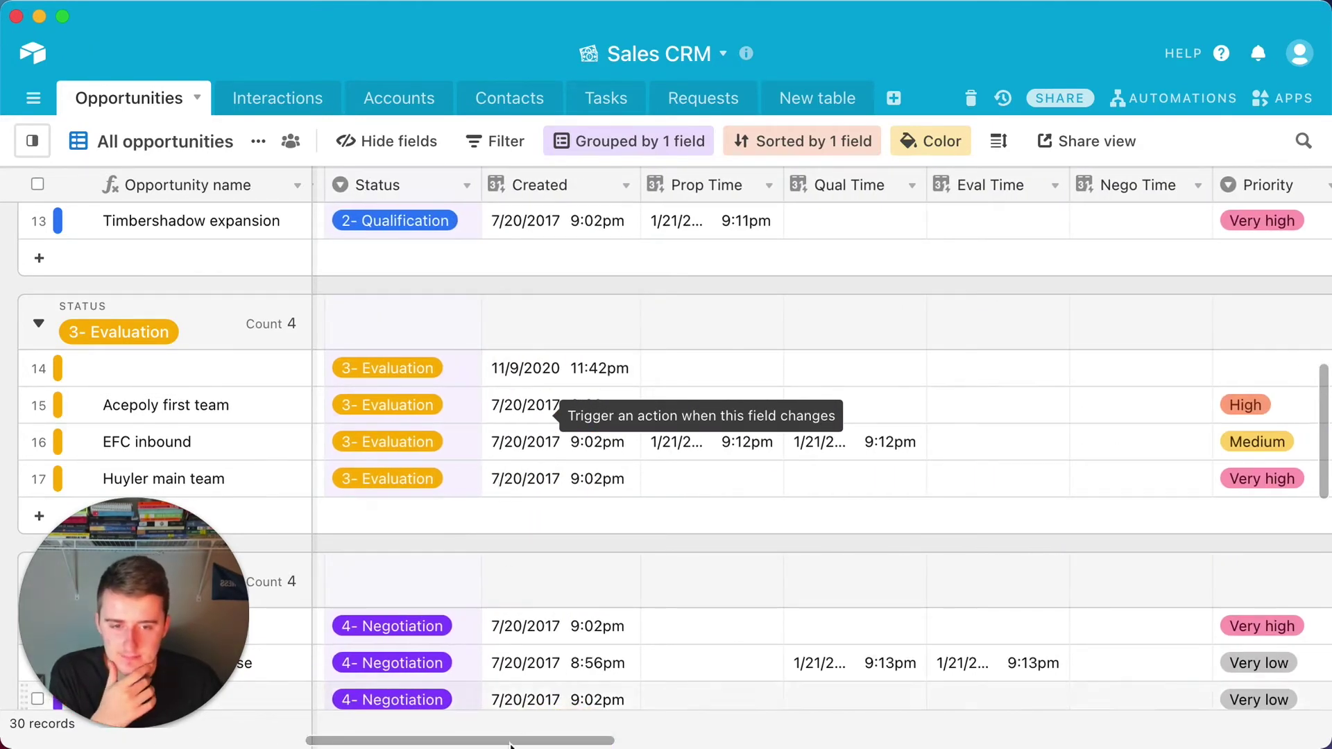
scroll(598, 493, up, 10)
scroll(600, 502, up, 4)
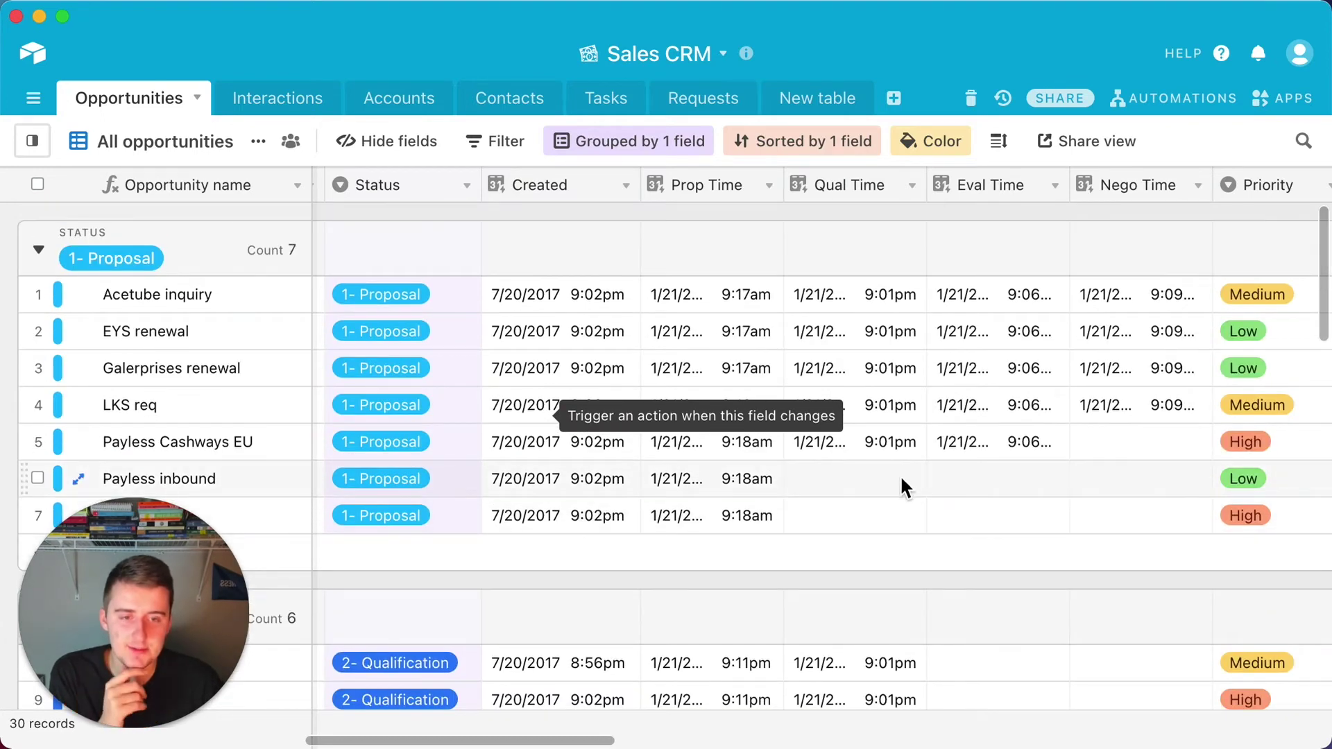
right_click(1158, 182)
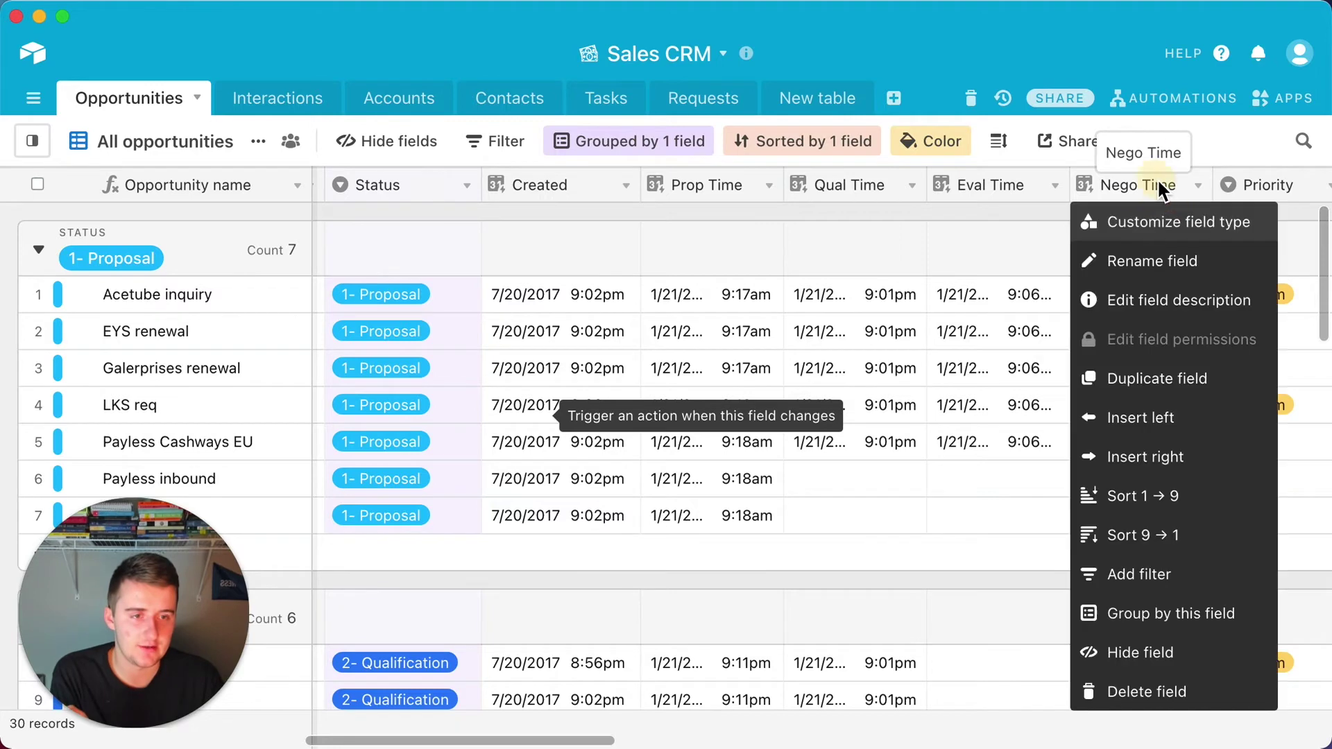
click(1130, 466)
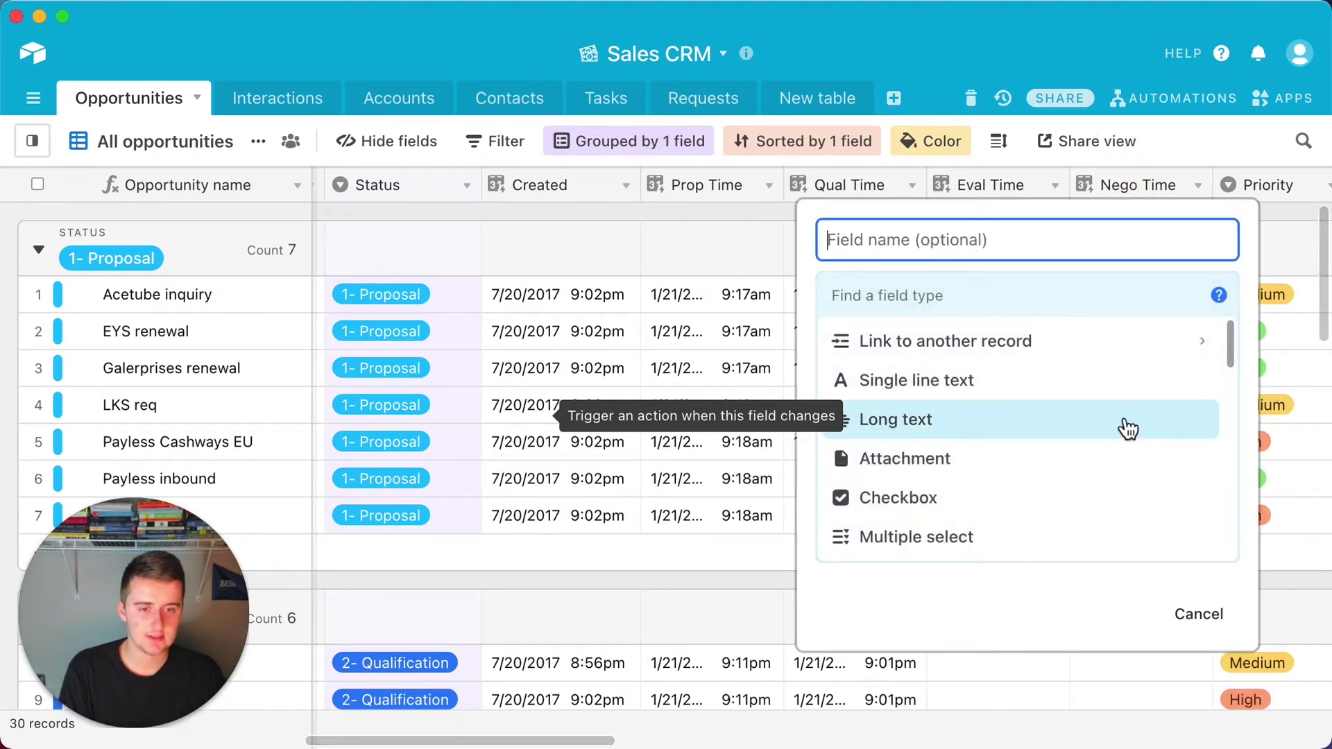
scroll(1125, 451, down, 10)
scroll(1127, 428, up, 6)
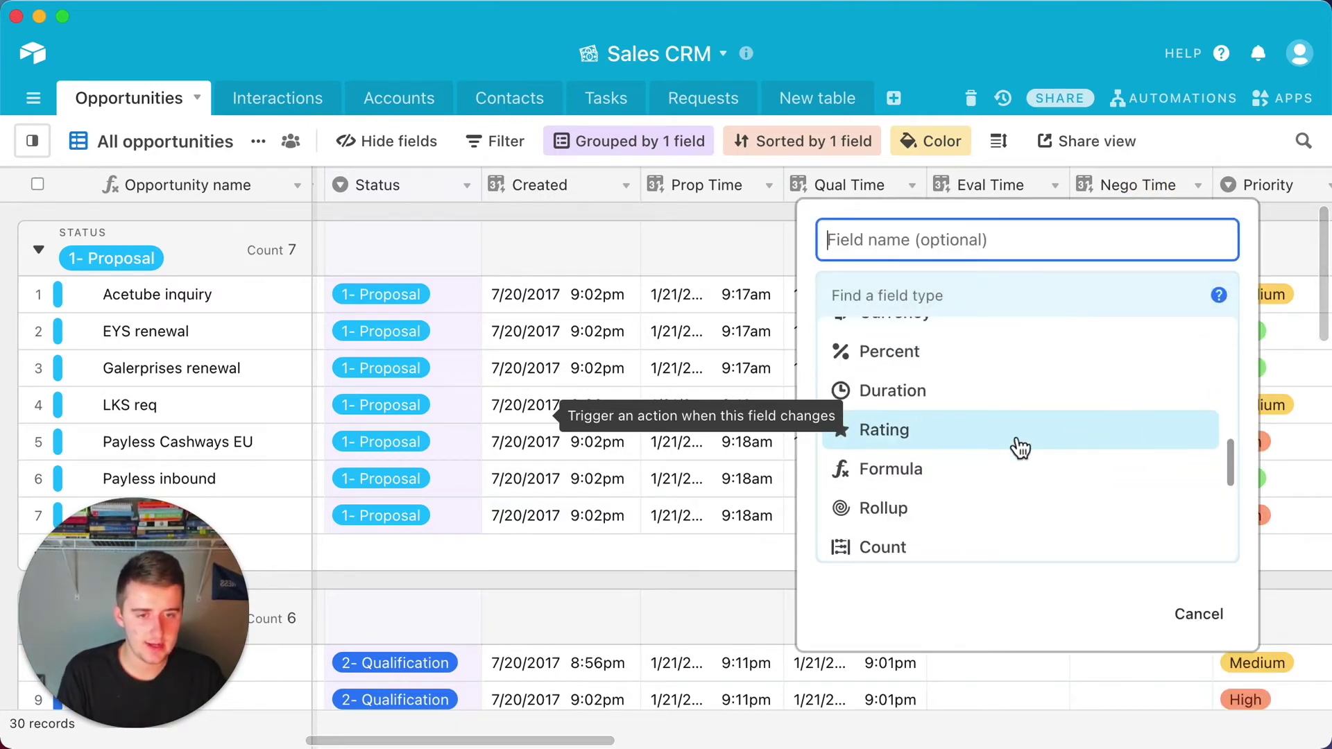
click(1002, 468)
- Name the new formula field Proposal Time
click(955, 243)
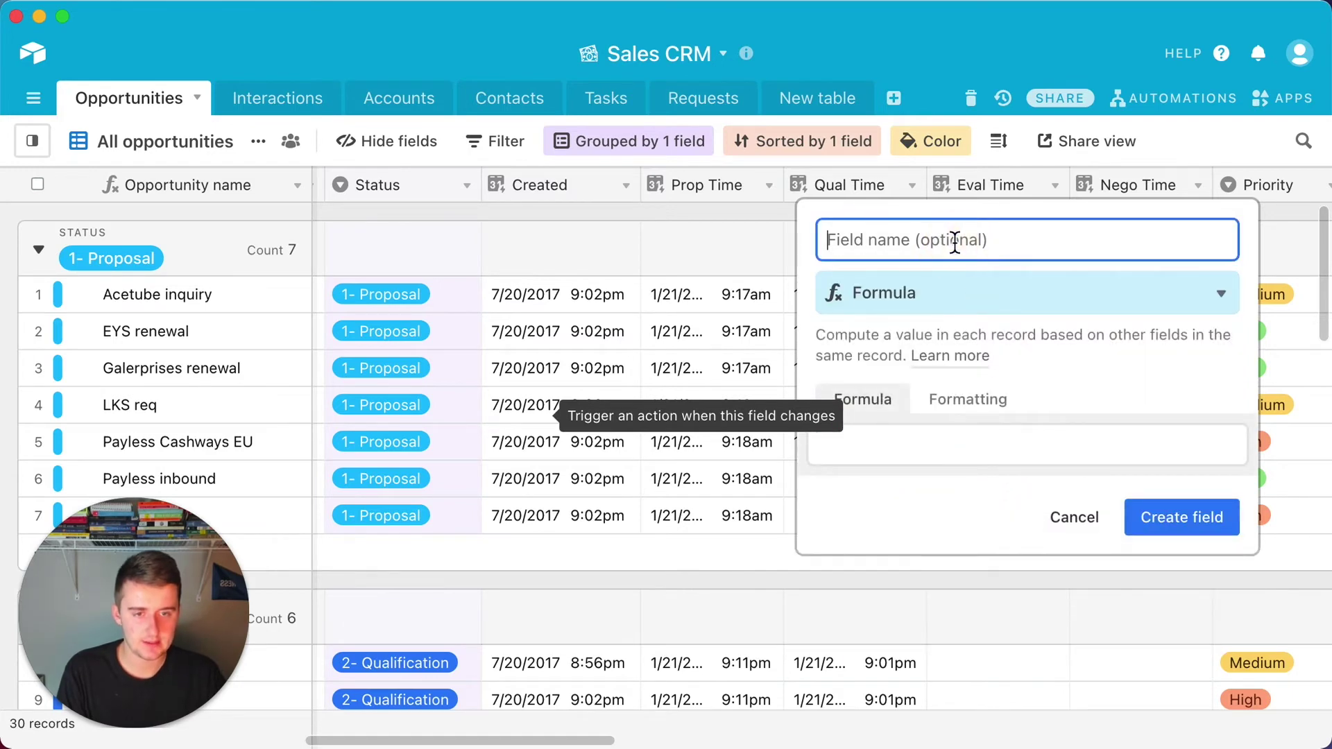
text(P)
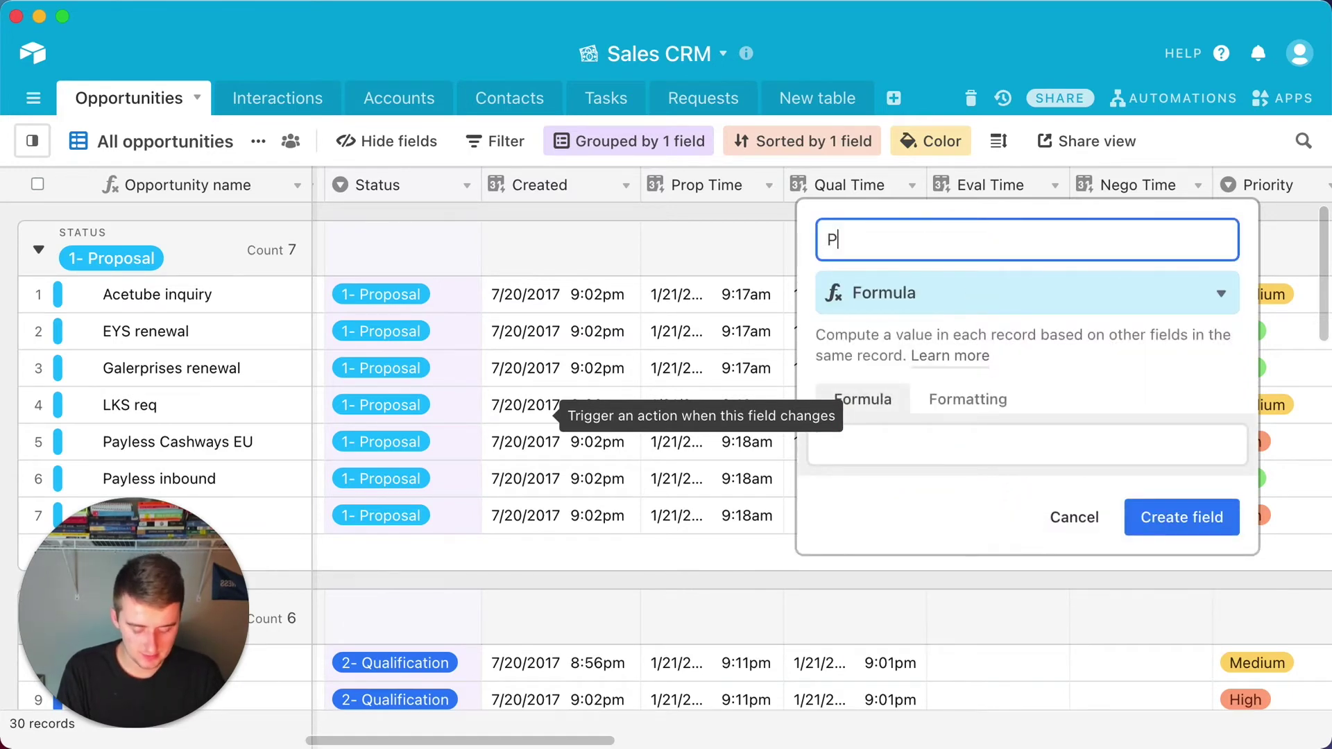
text(roposa)
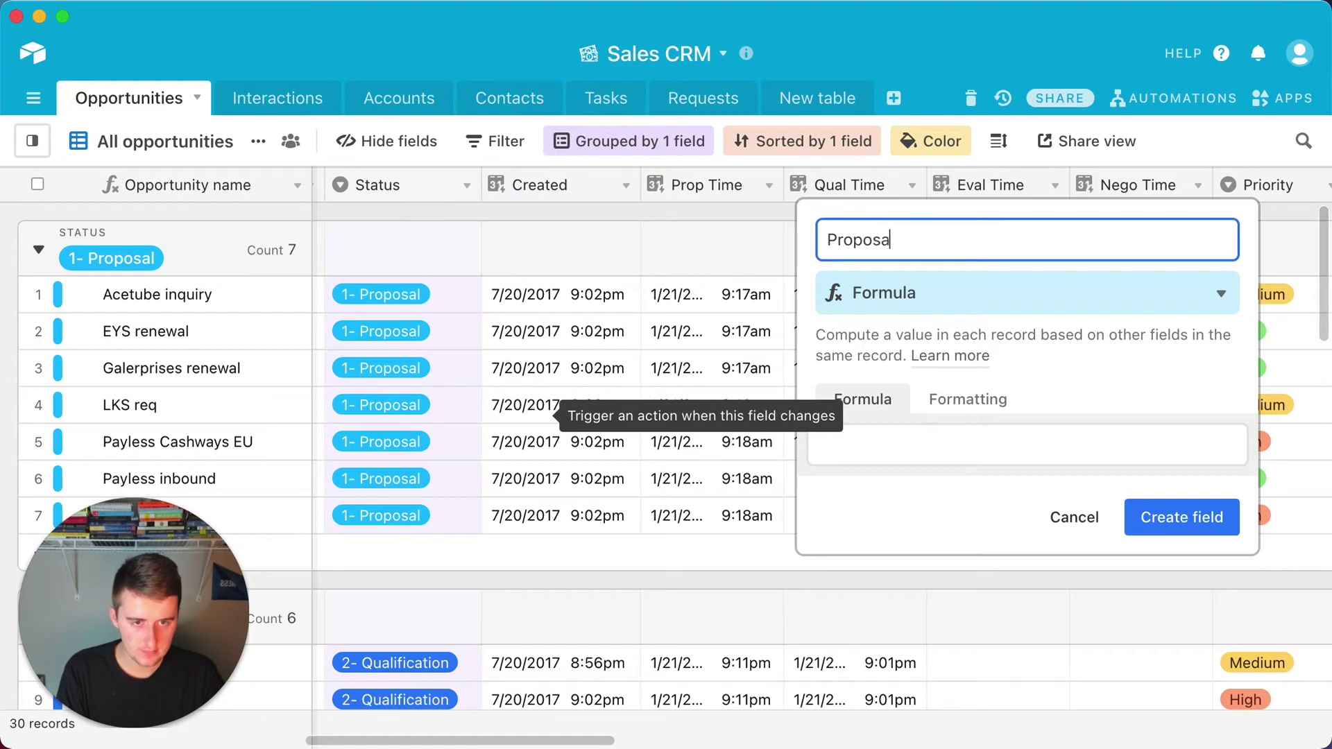
text(l Time)
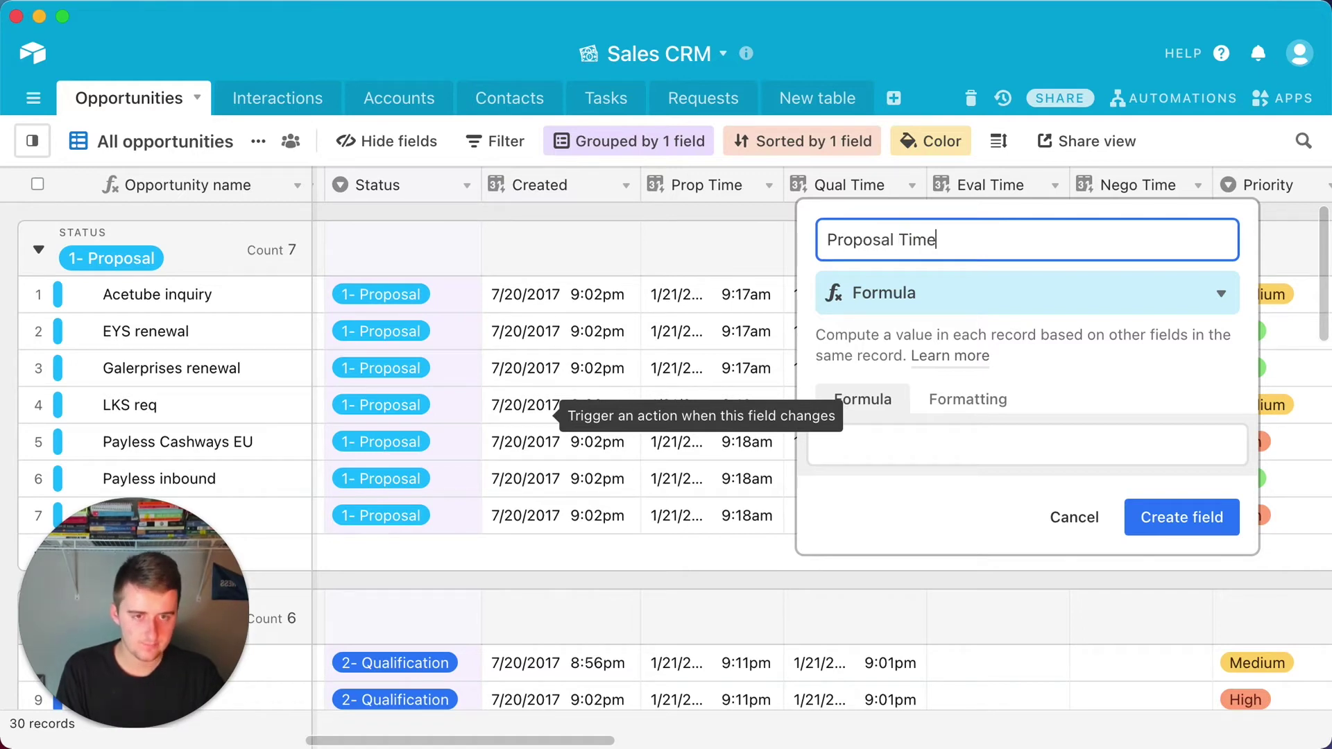
- Insert the DATETIME_DIFF() function into the Proposal Time formula and place the cursor between its parentheses
click(925, 454)
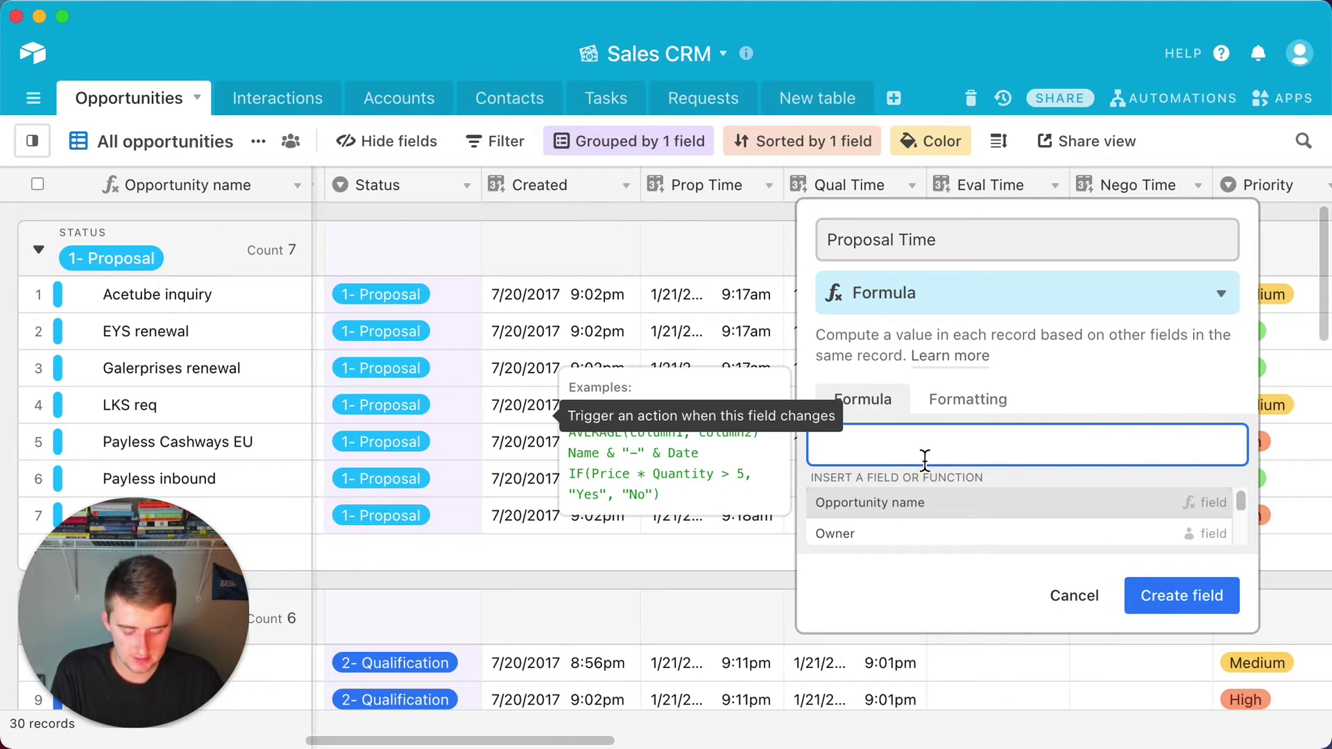
text(date)
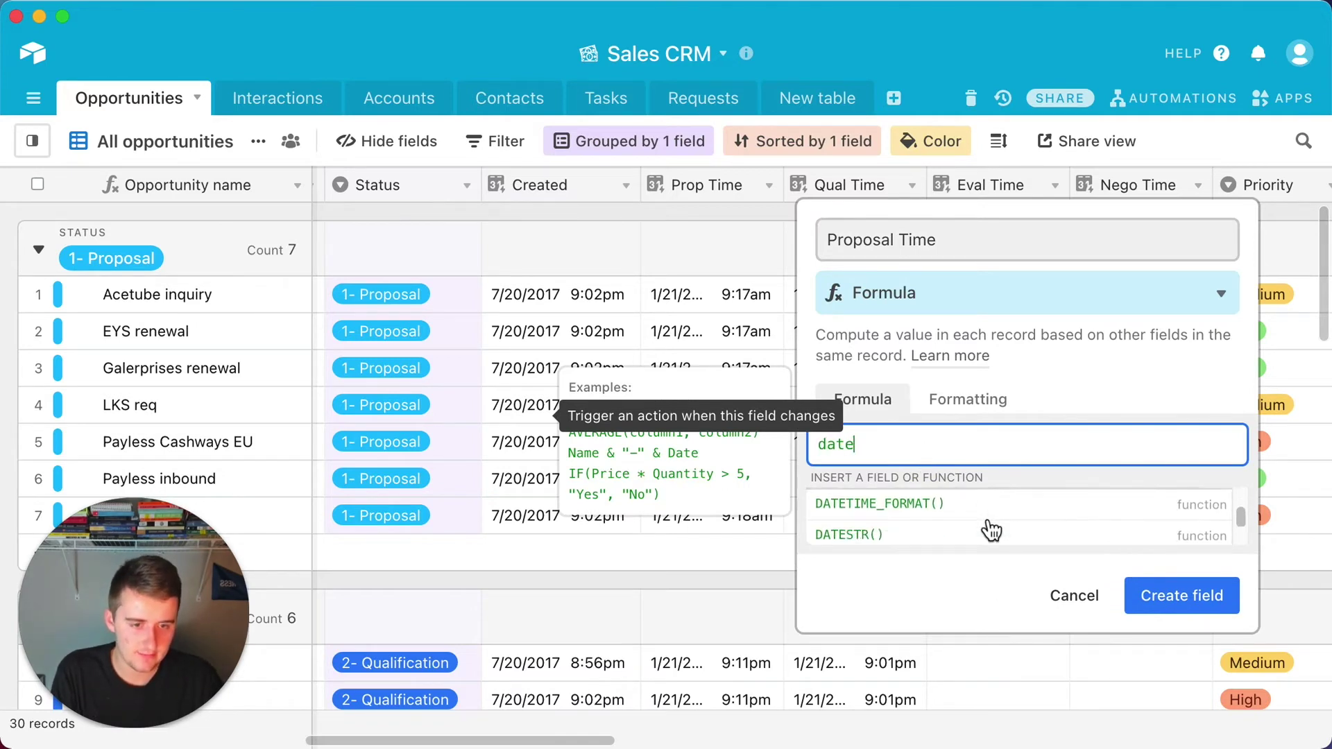
scroll(991, 531, down, 3)
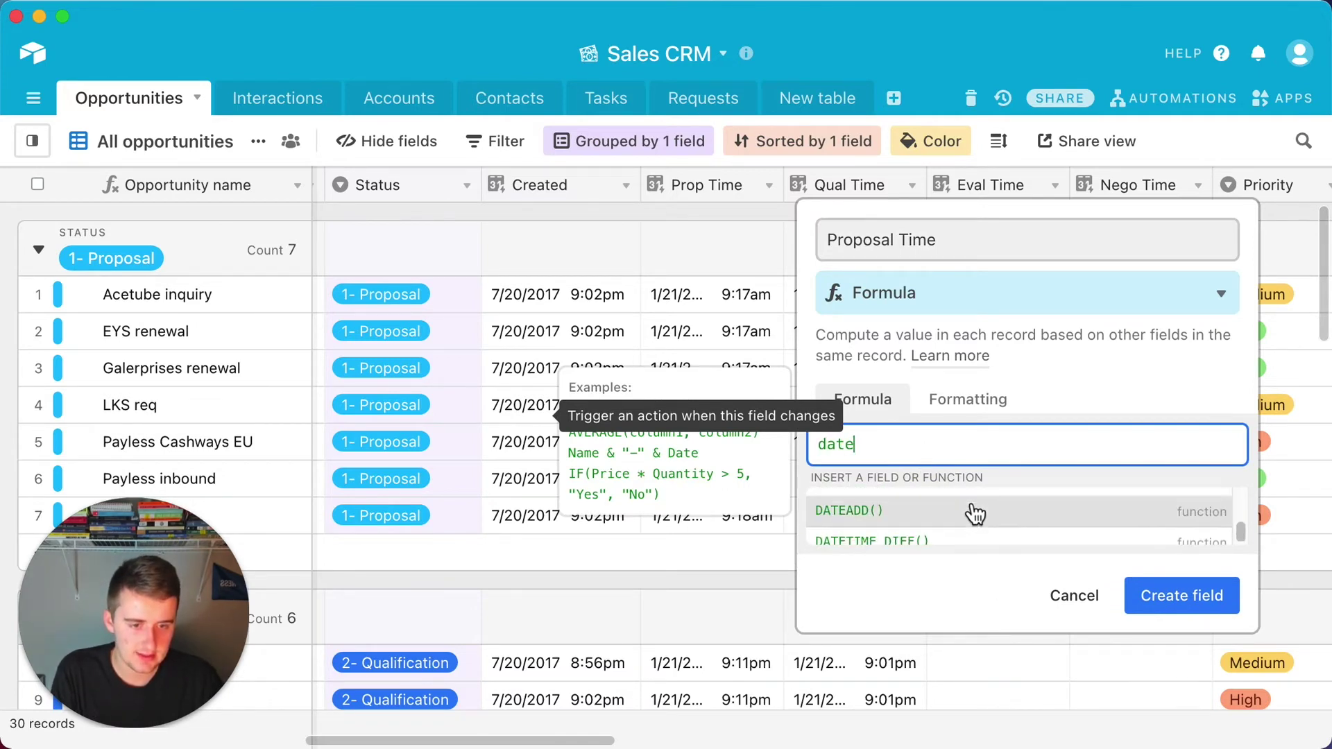
click(930, 539)
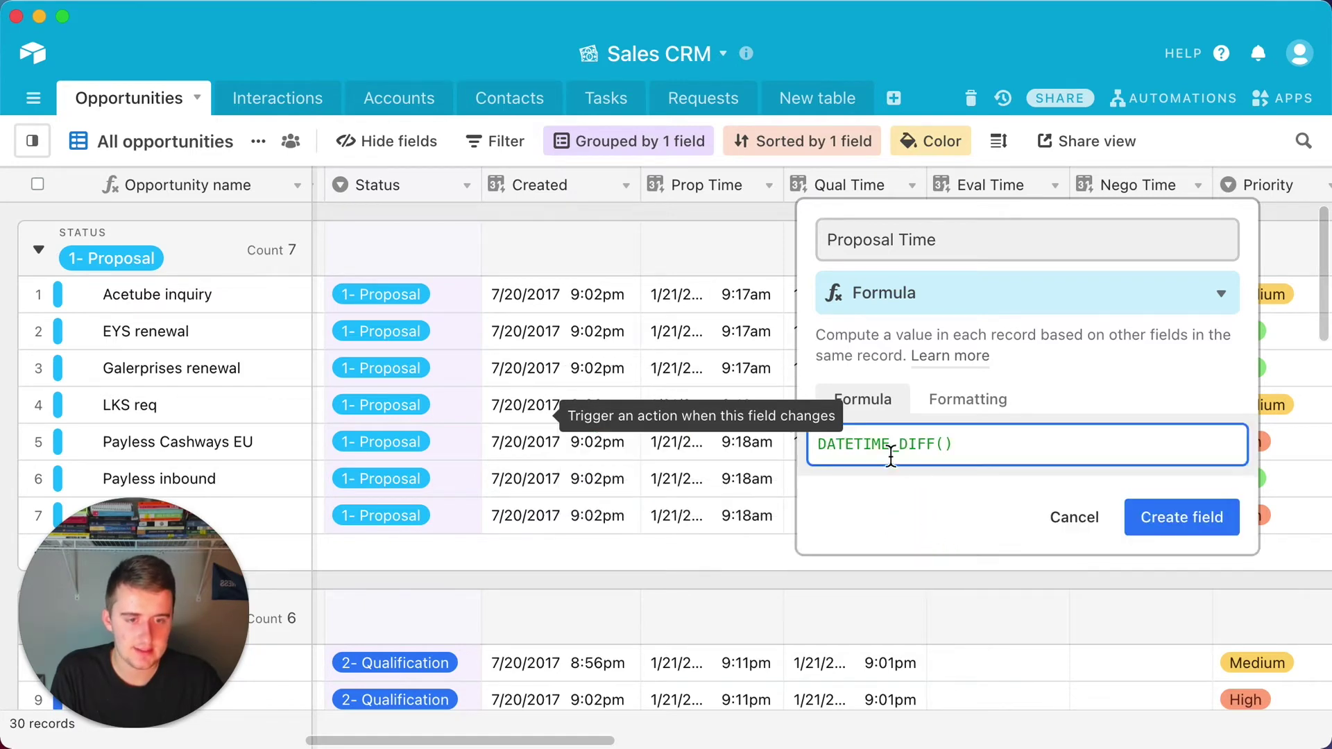
click(947, 444)
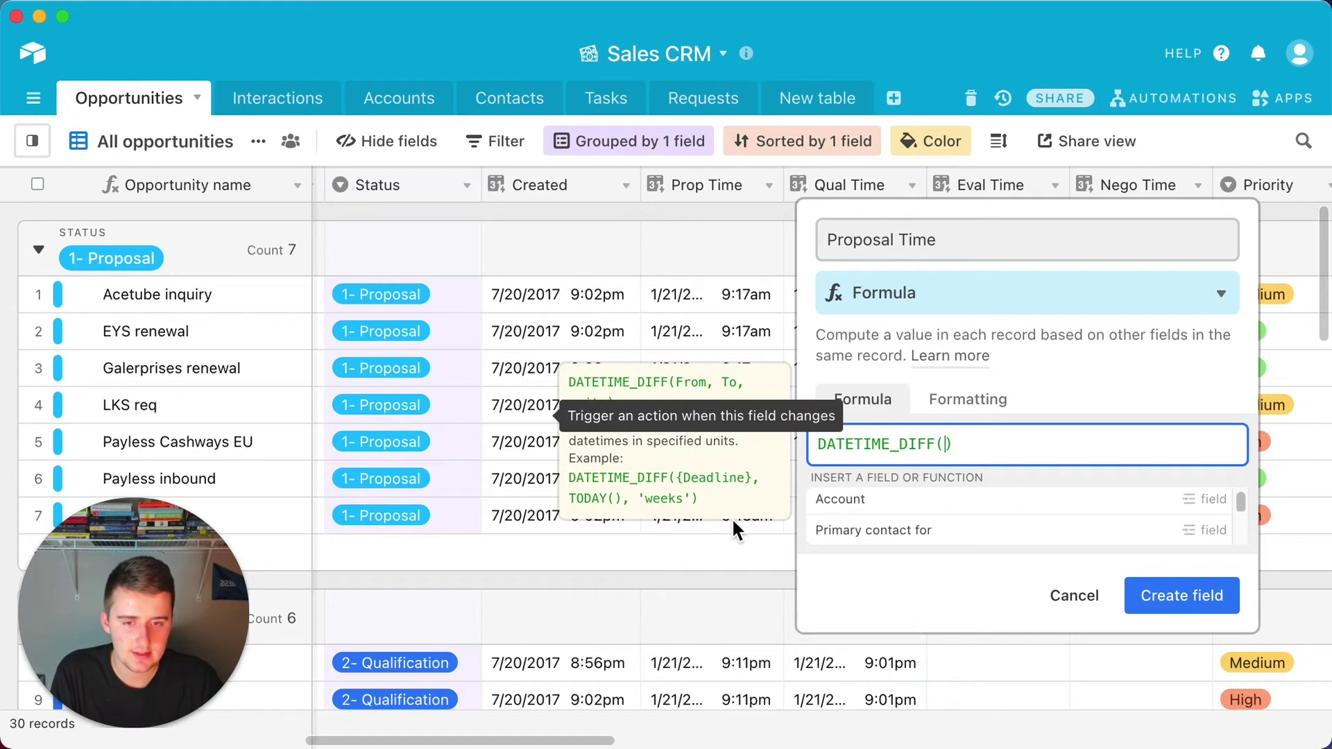
scroll(614, 541, down, 4)
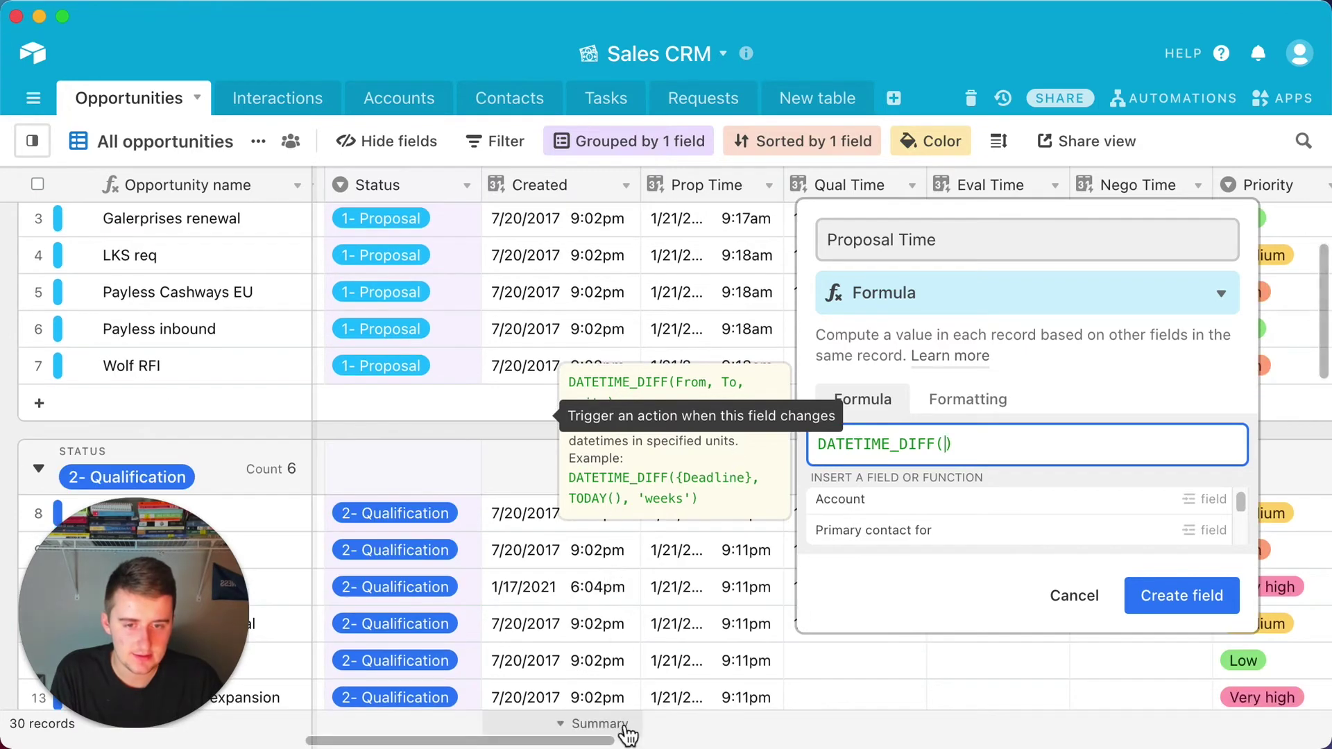
scroll(626, 663, up, 3)
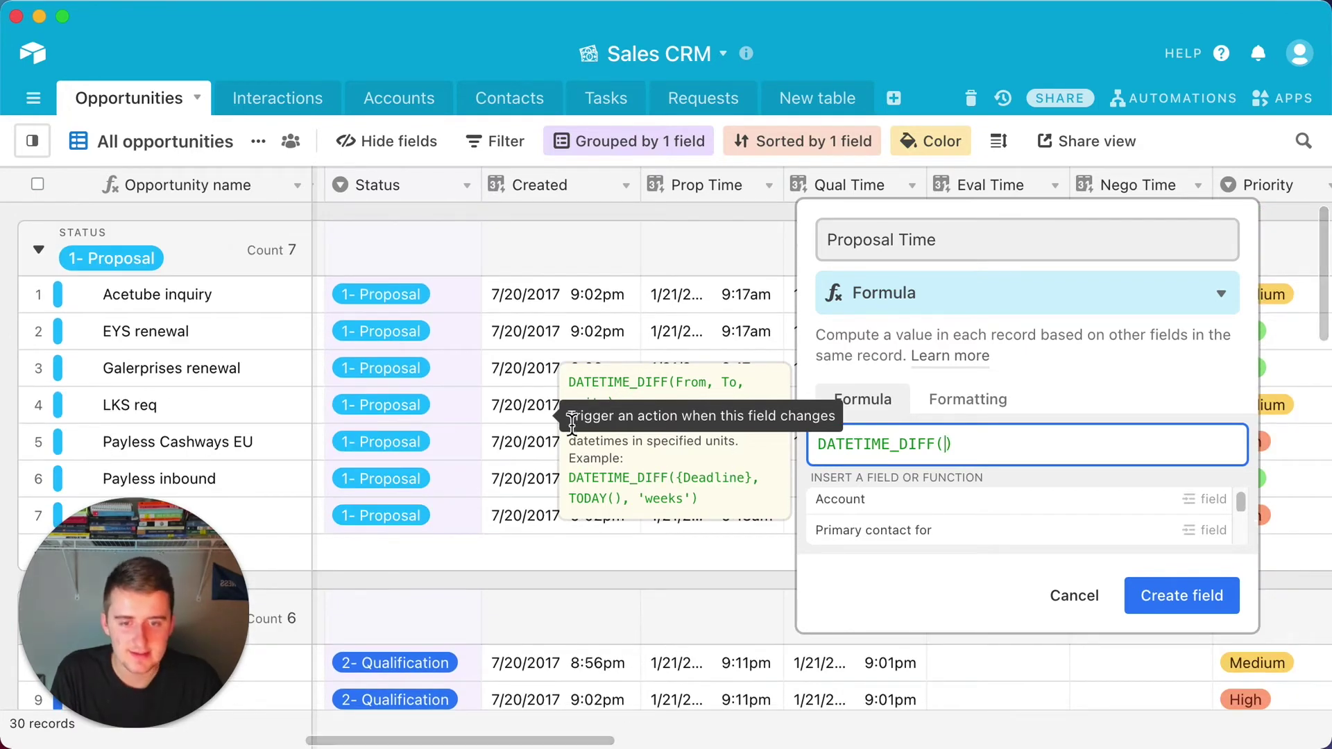
drag(568, 416, 849, 410)
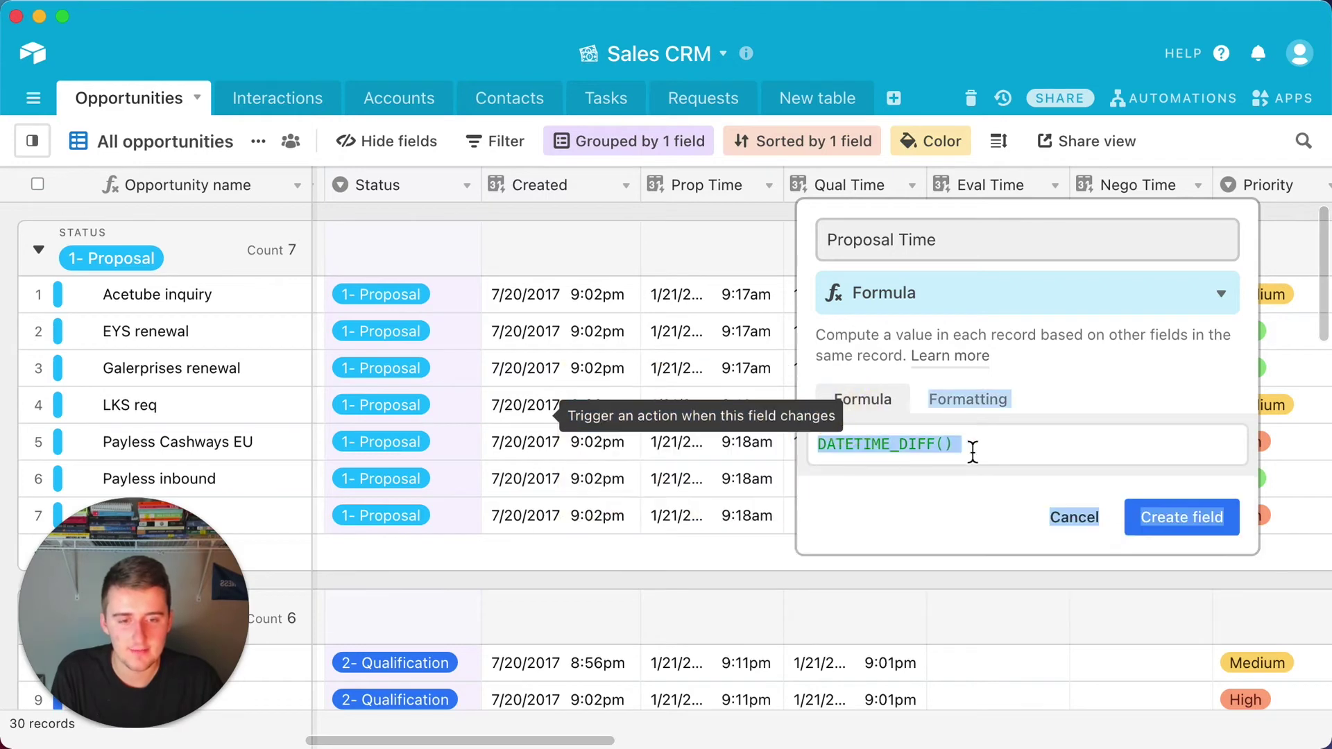
click(1057, 450)
click(948, 448)
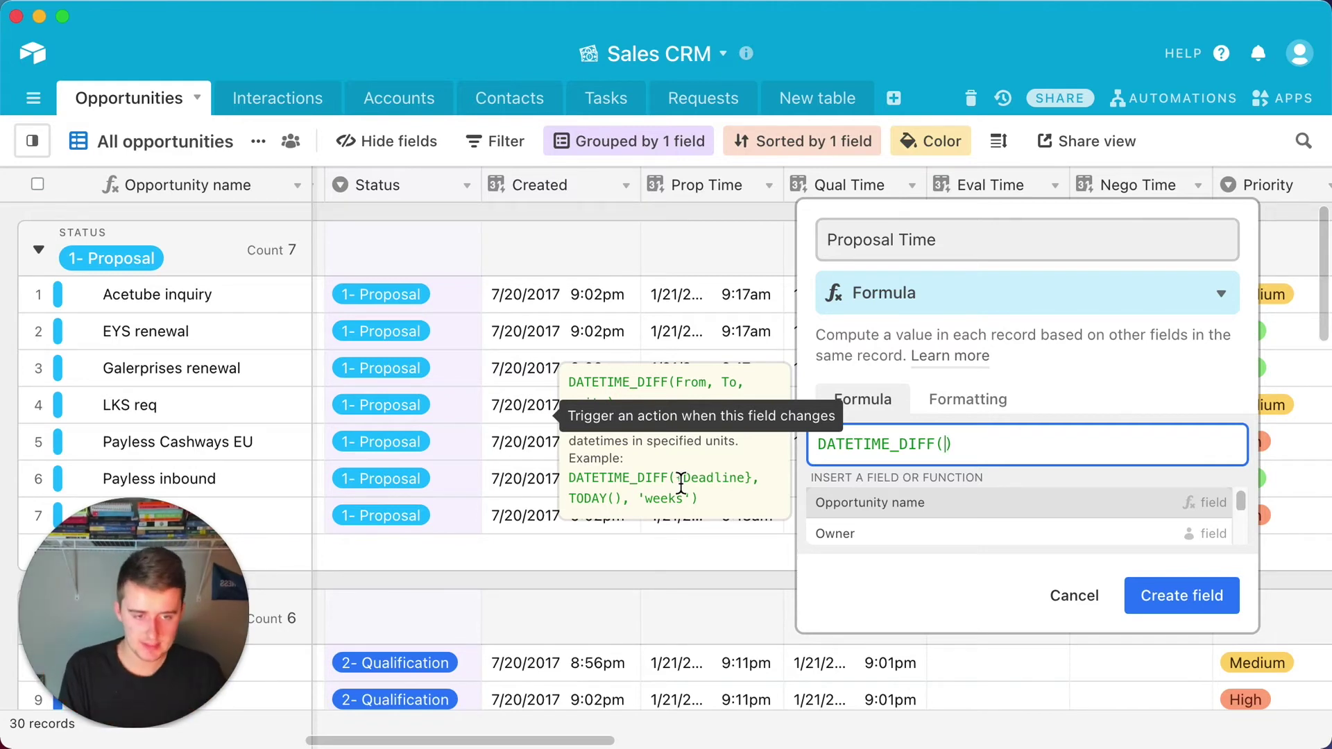
- Add Created and {Prop Time} as the first two arguments of the DATETIME_DIFF function
text(crea)
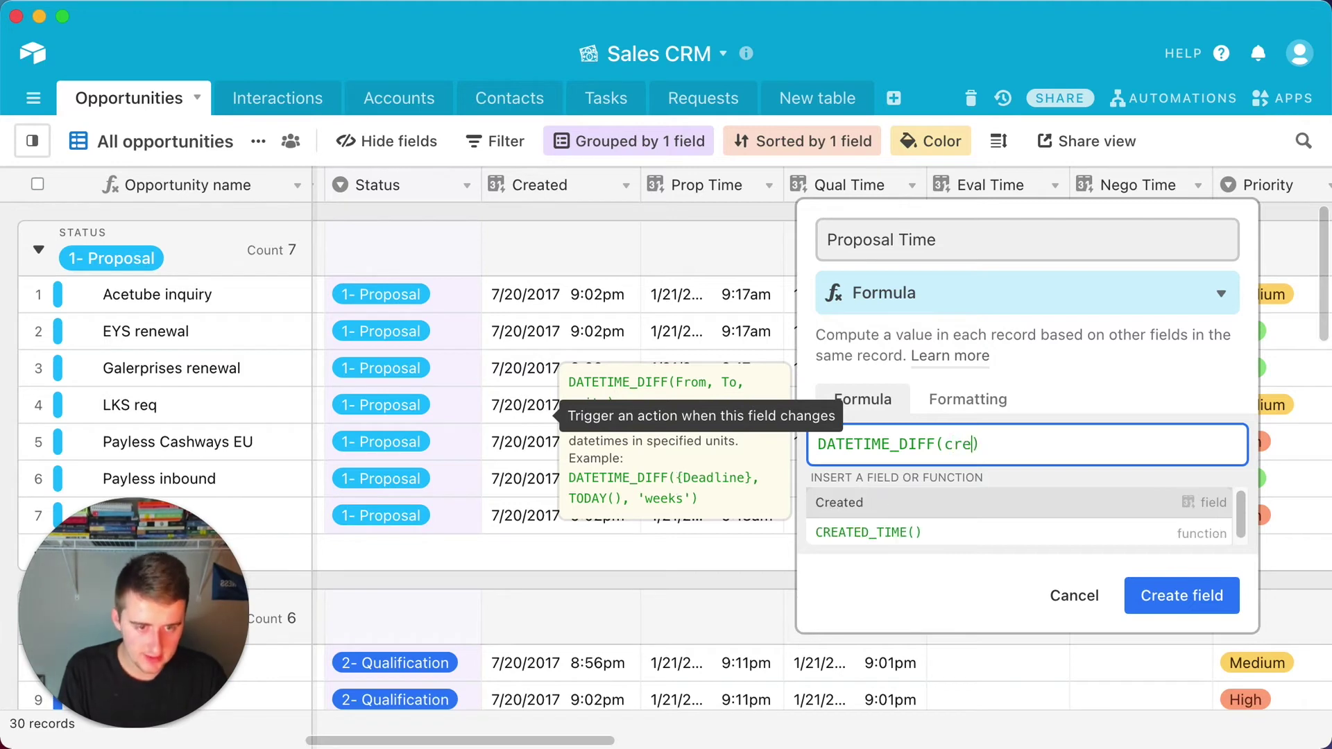
click(958, 505)
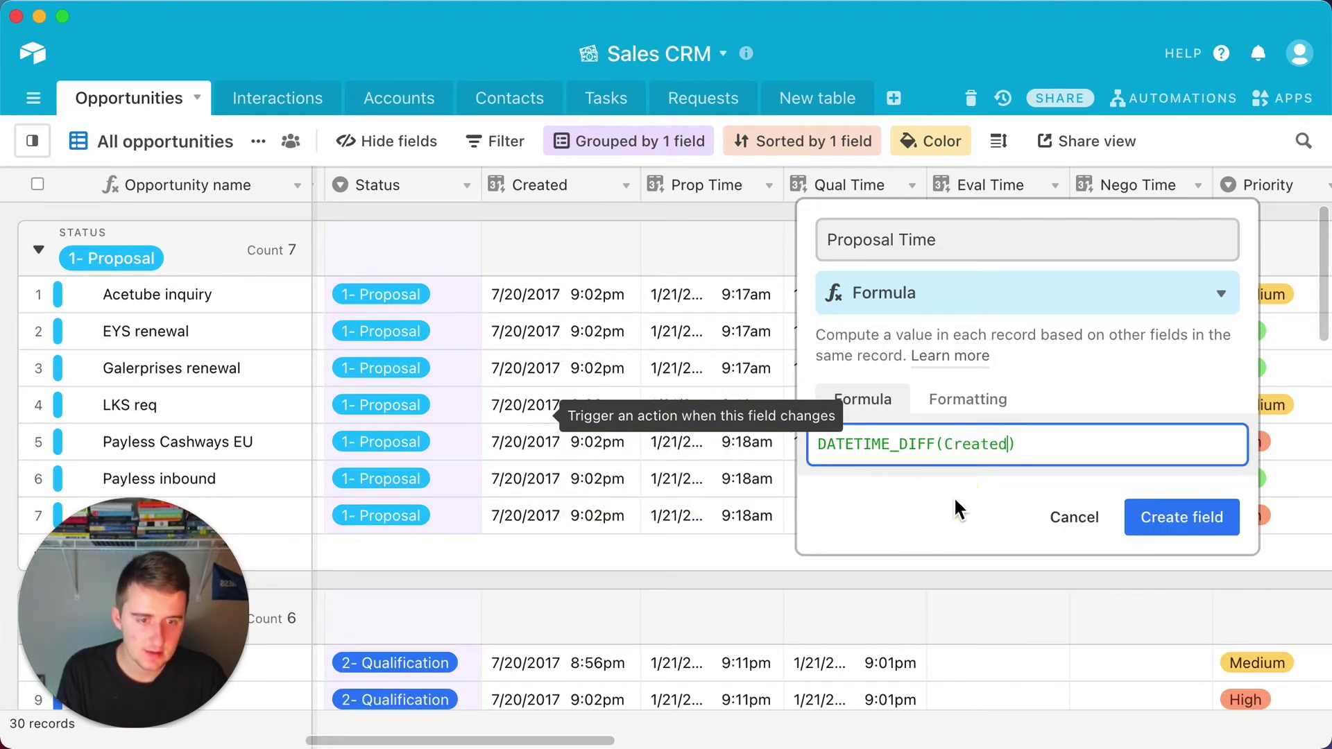
text(,pro)
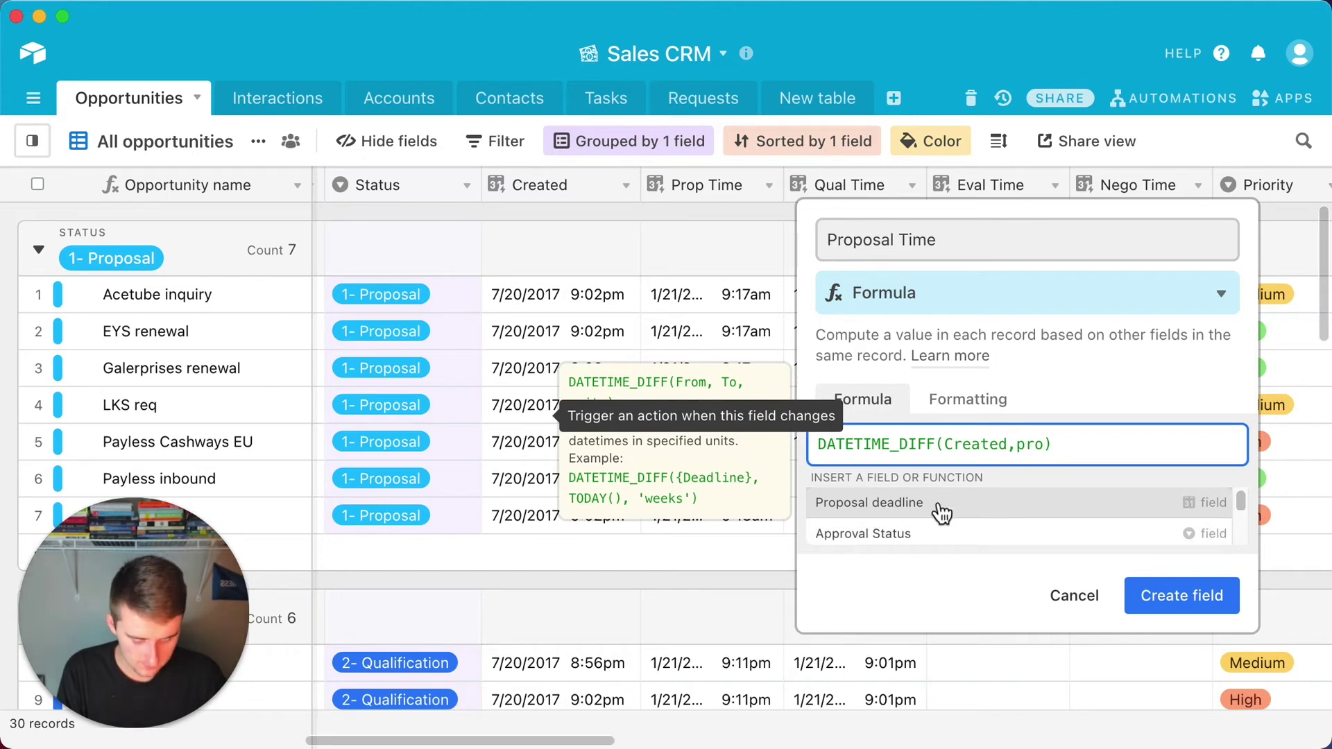
text(p ti)
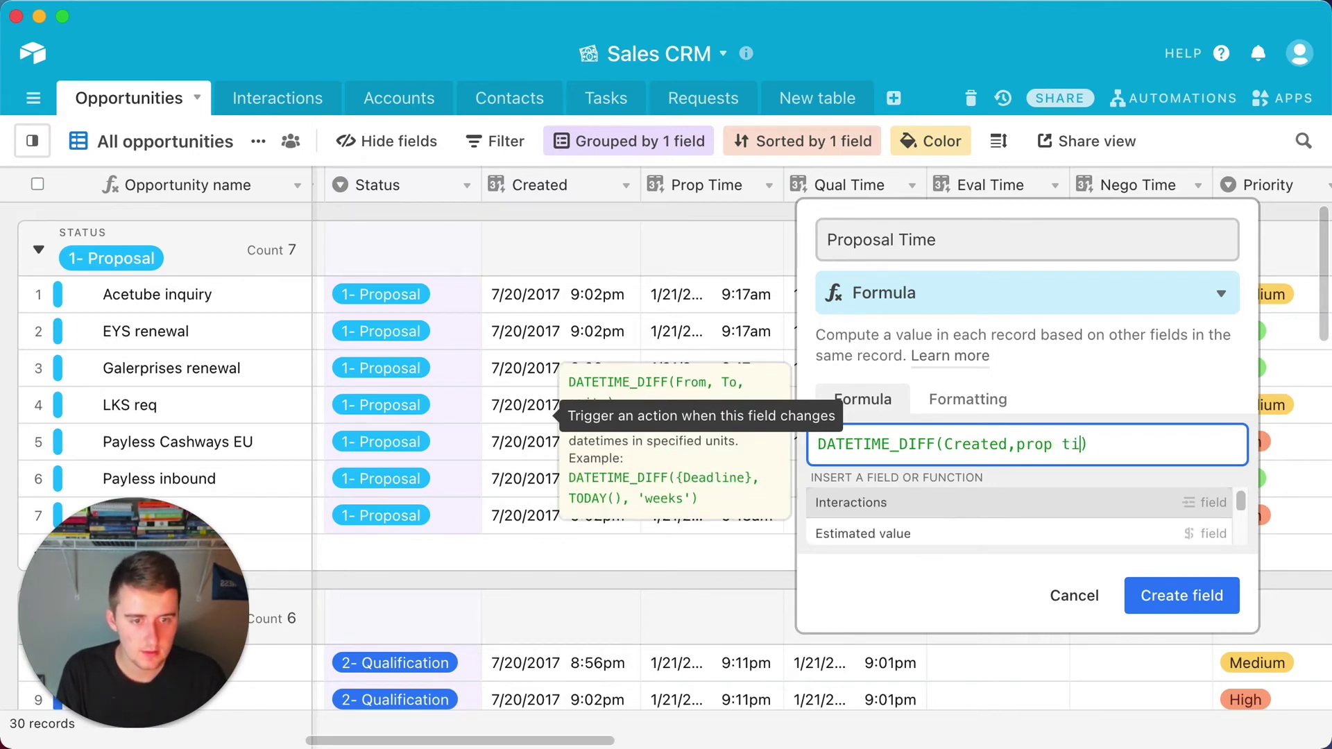
text(me)
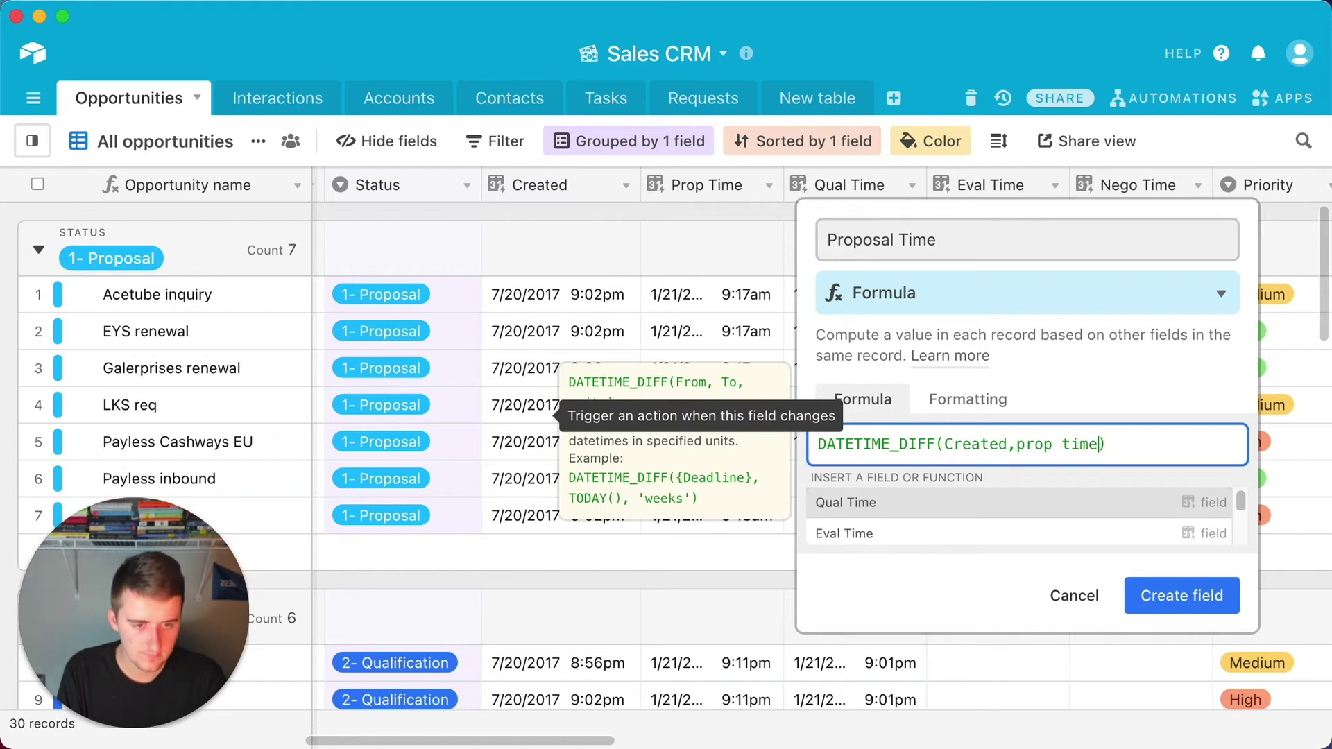
click(952, 514)
- Set the DATETIME_DIFF unit argument to 'minutes' and create the Proposal Time field
text(,)
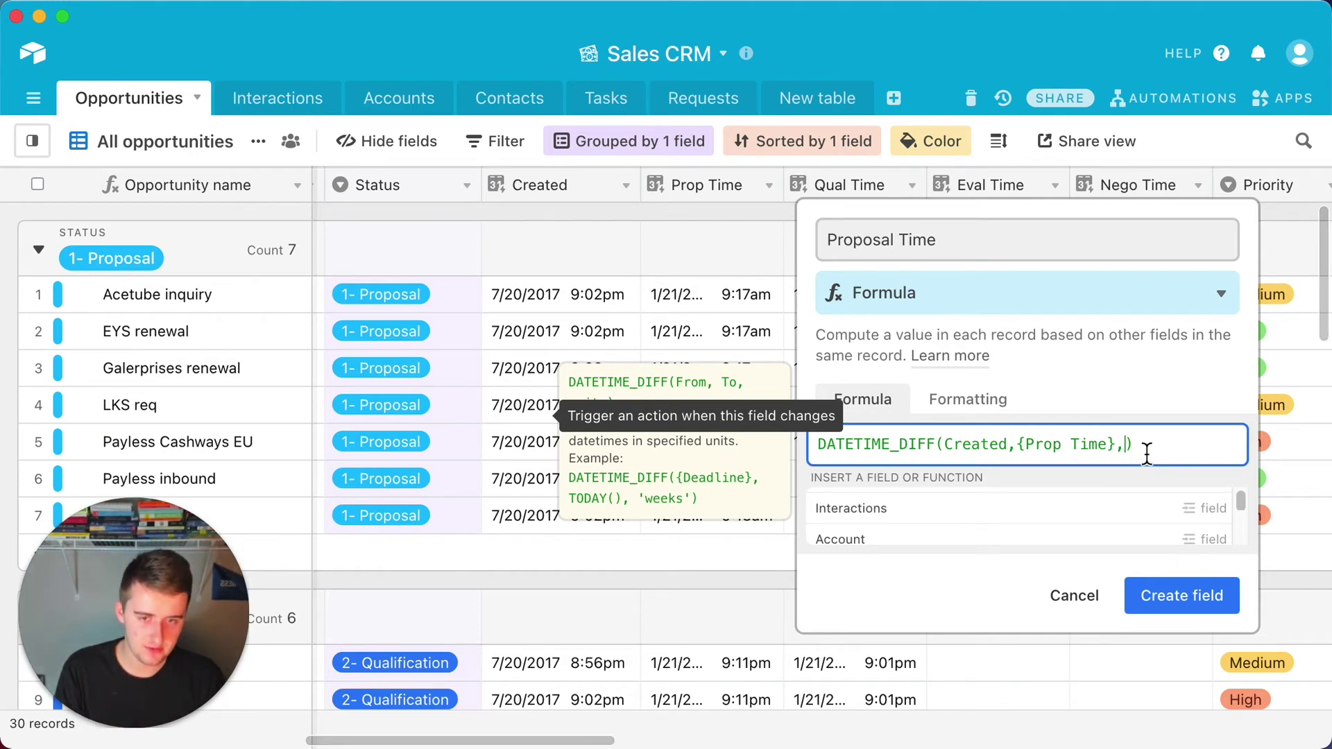
text('da)
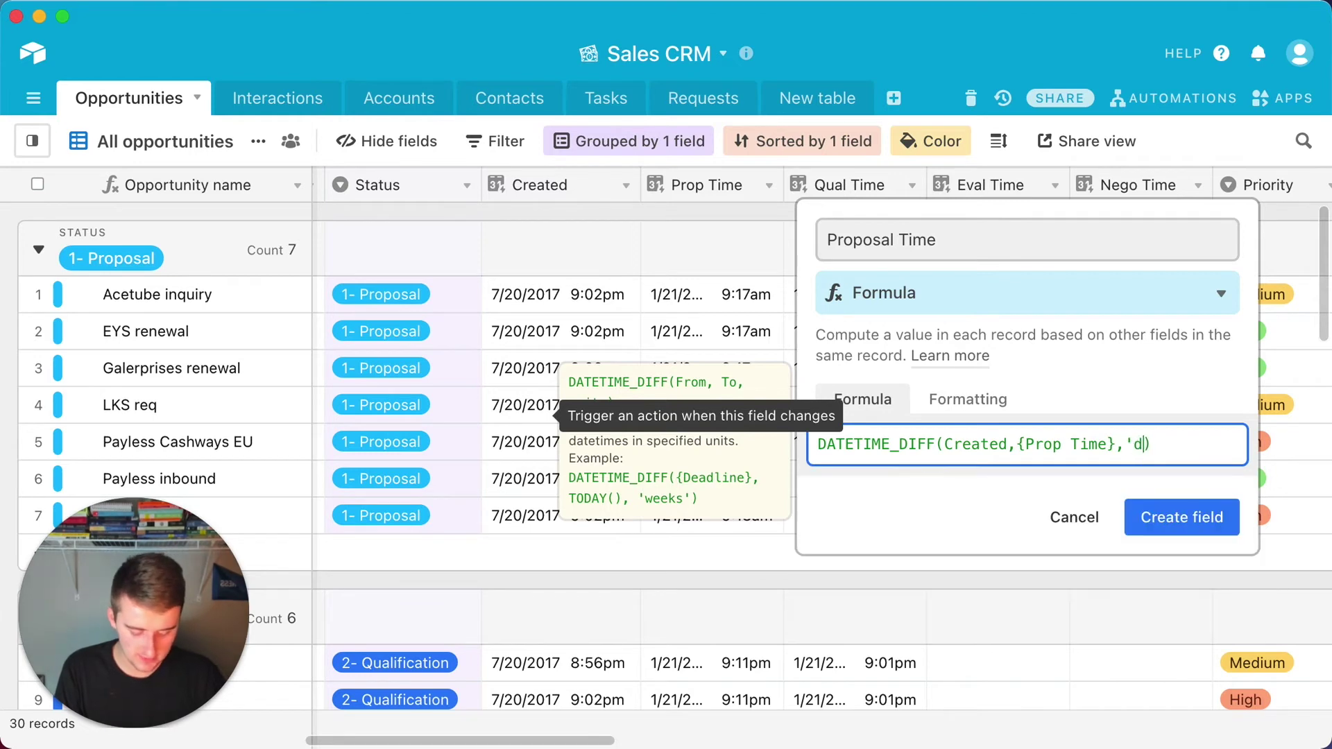
key(BackSpace)
key(BackSpace)
text(minute)
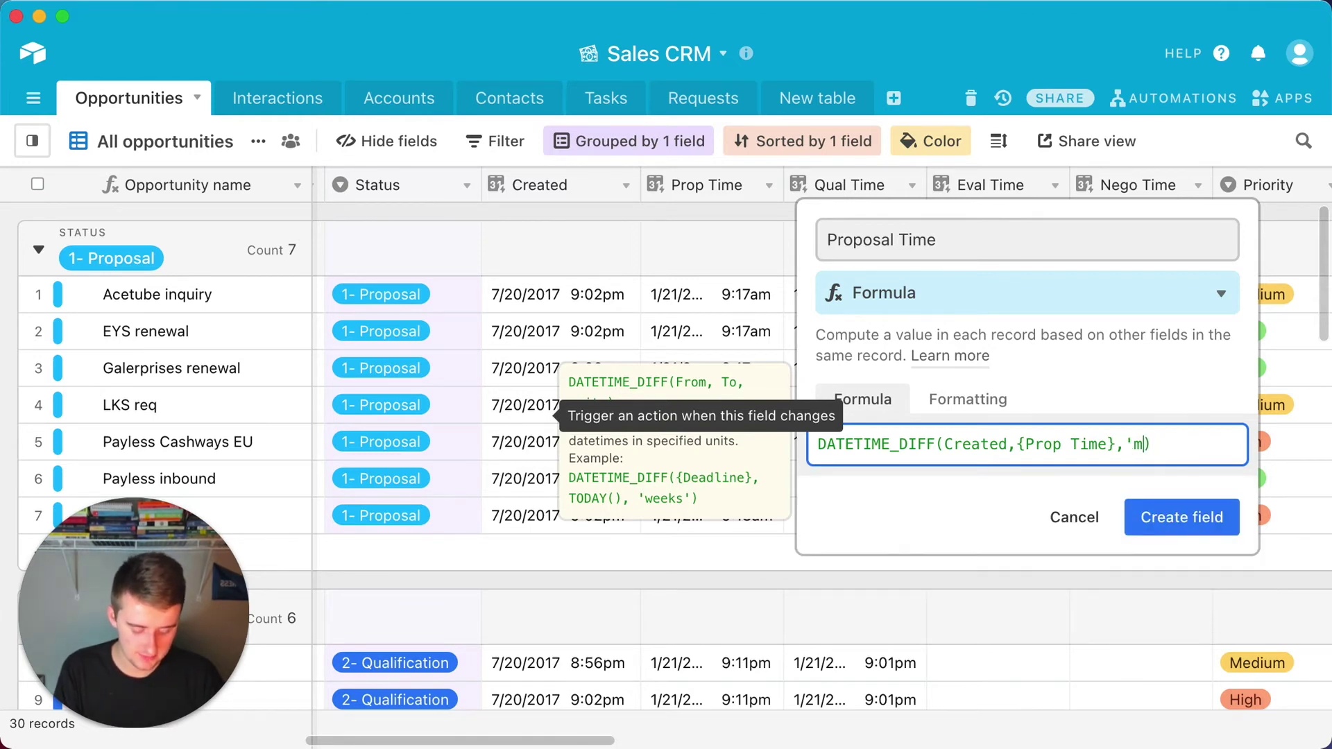
text(s')
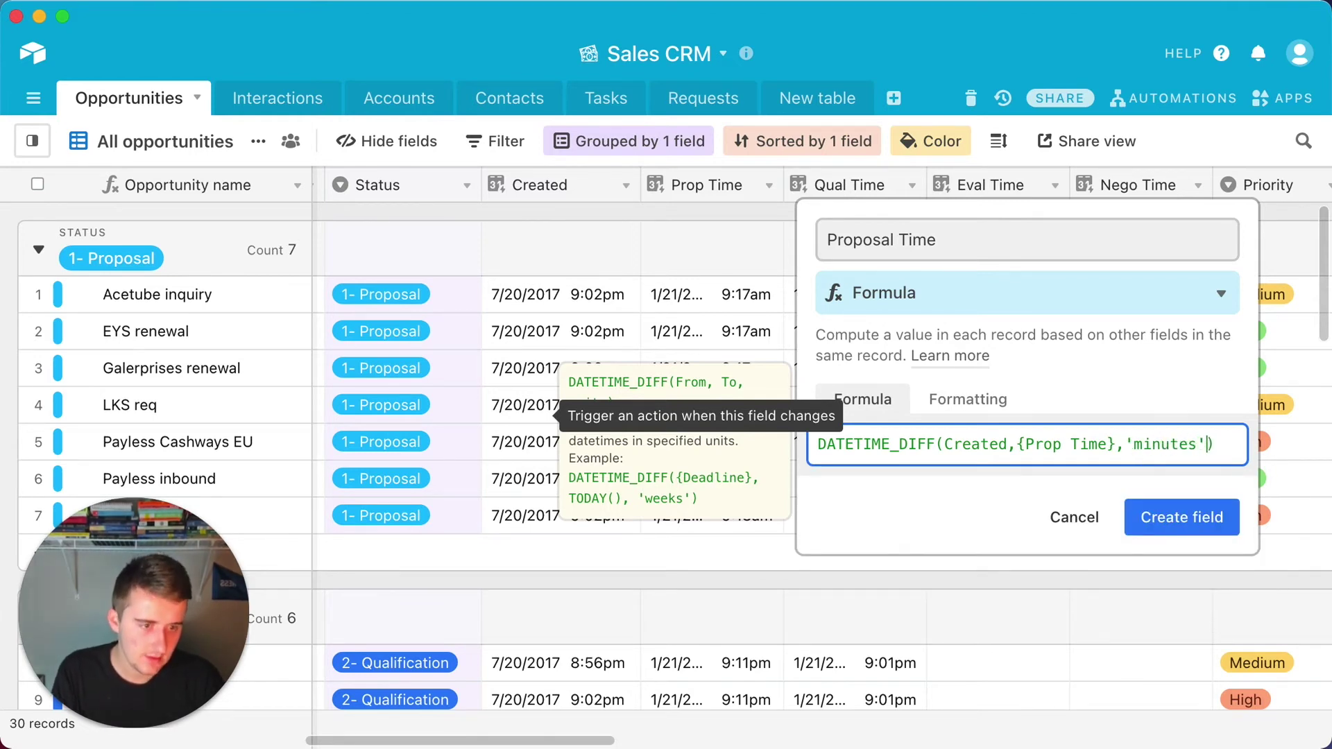
click(1162, 531)
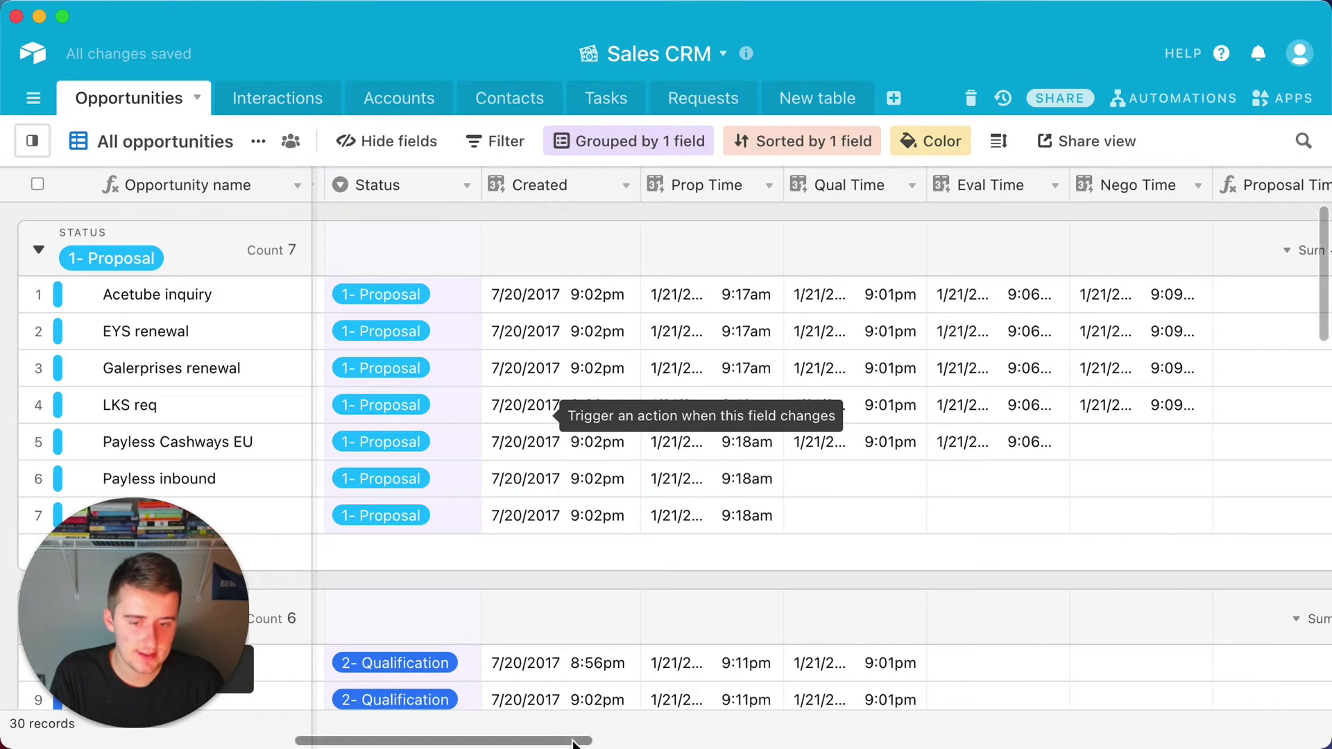
- Reopen the Proposal Time field's formula and replace its first argument, Created, with {Prop Time}
drag(575, 741, 633, 741)
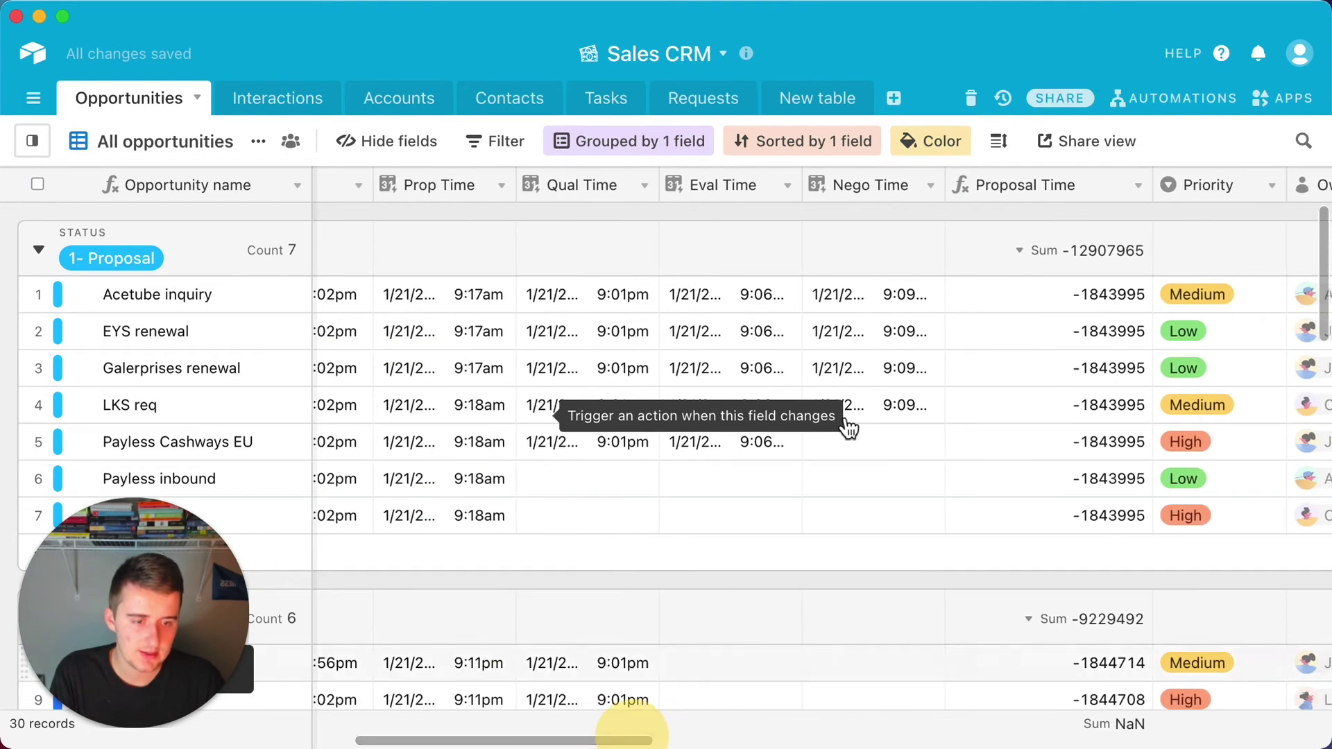
click(1138, 187)
click(1047, 222)
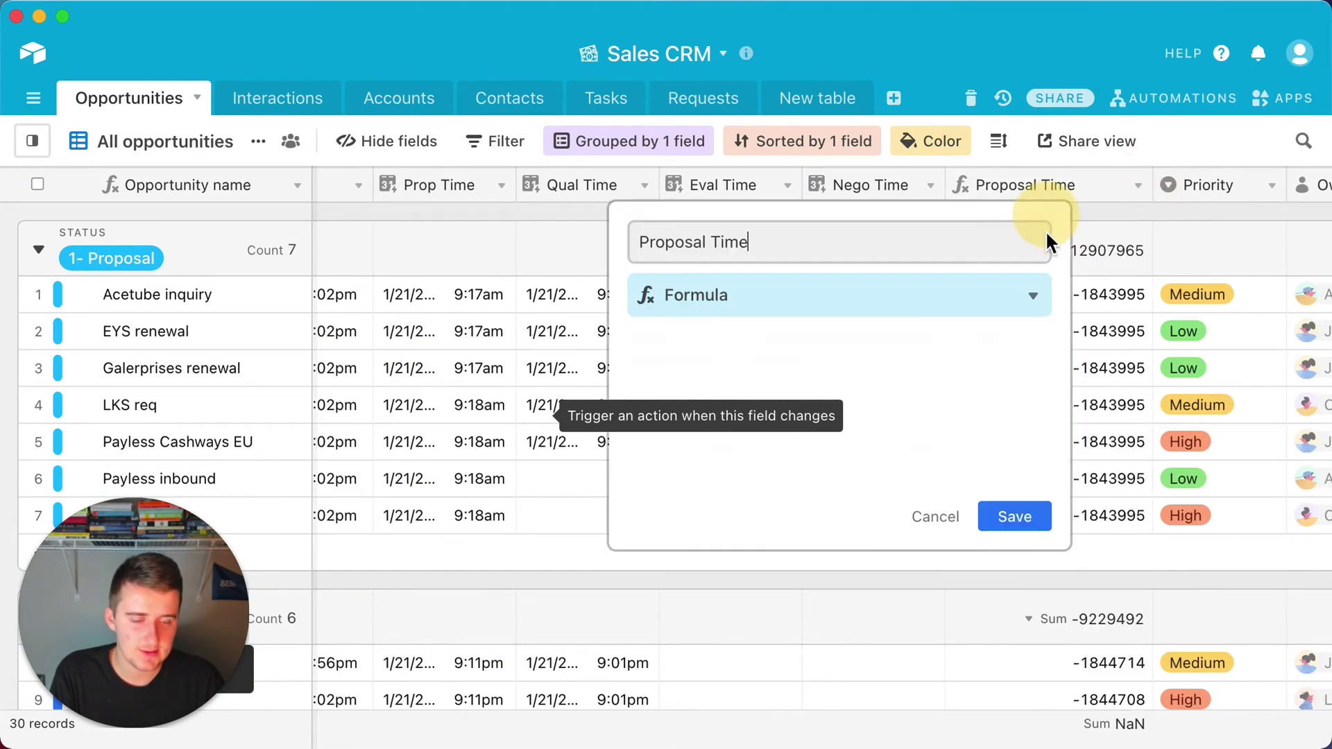
drag(735, 448, 803, 452)
text(prop time)
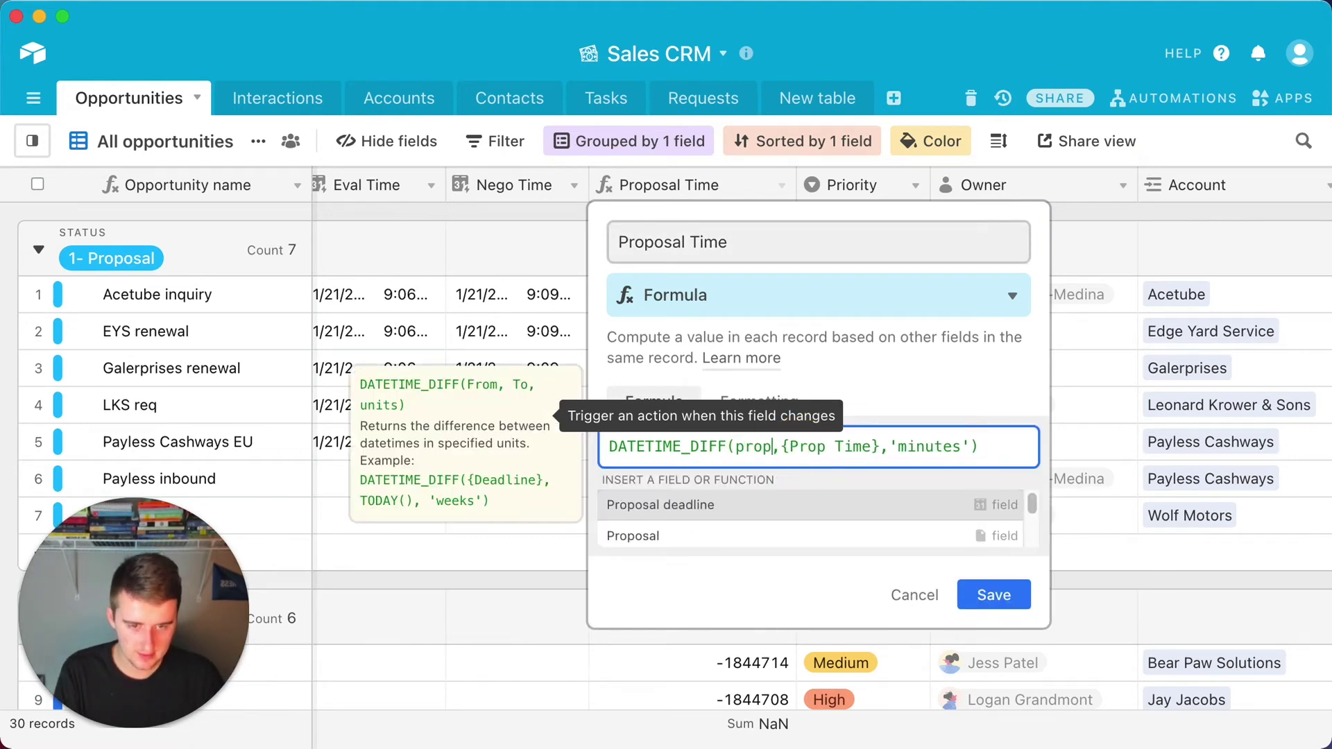
scroll(777, 549, down, 3)
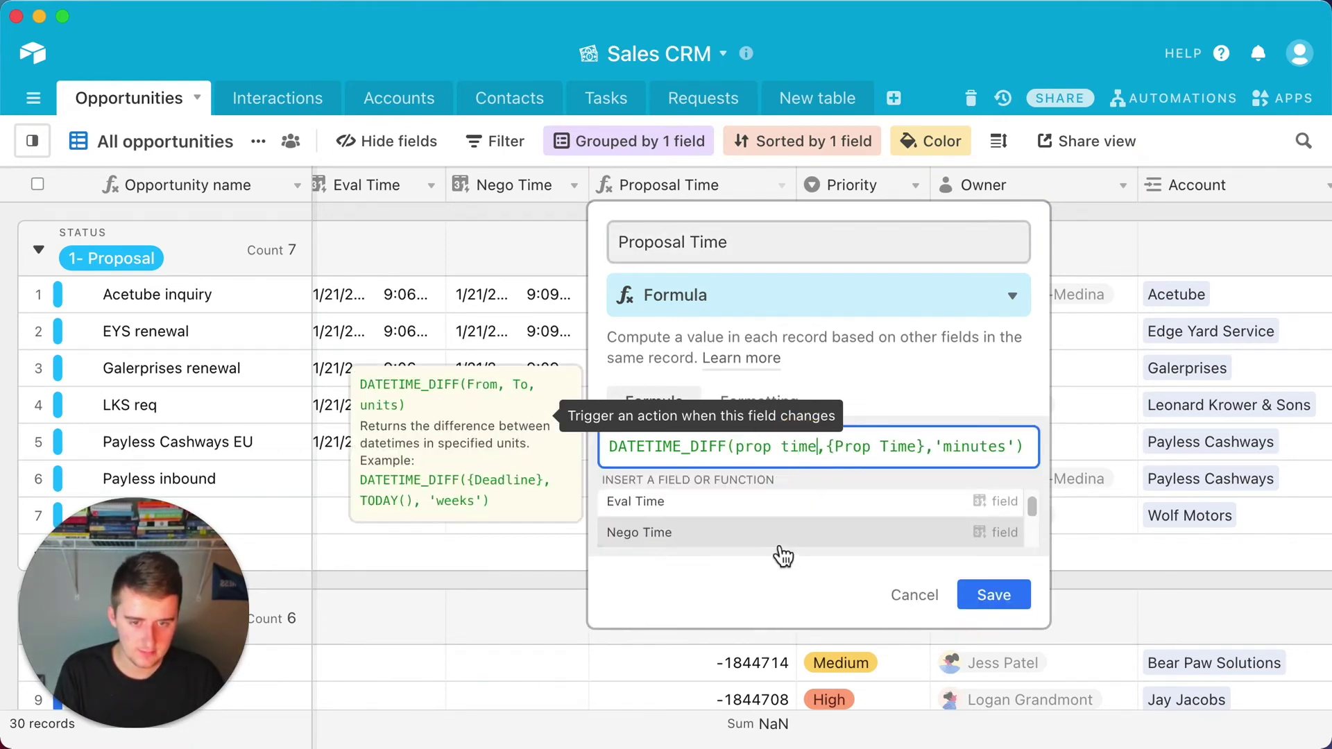
click(746, 538)
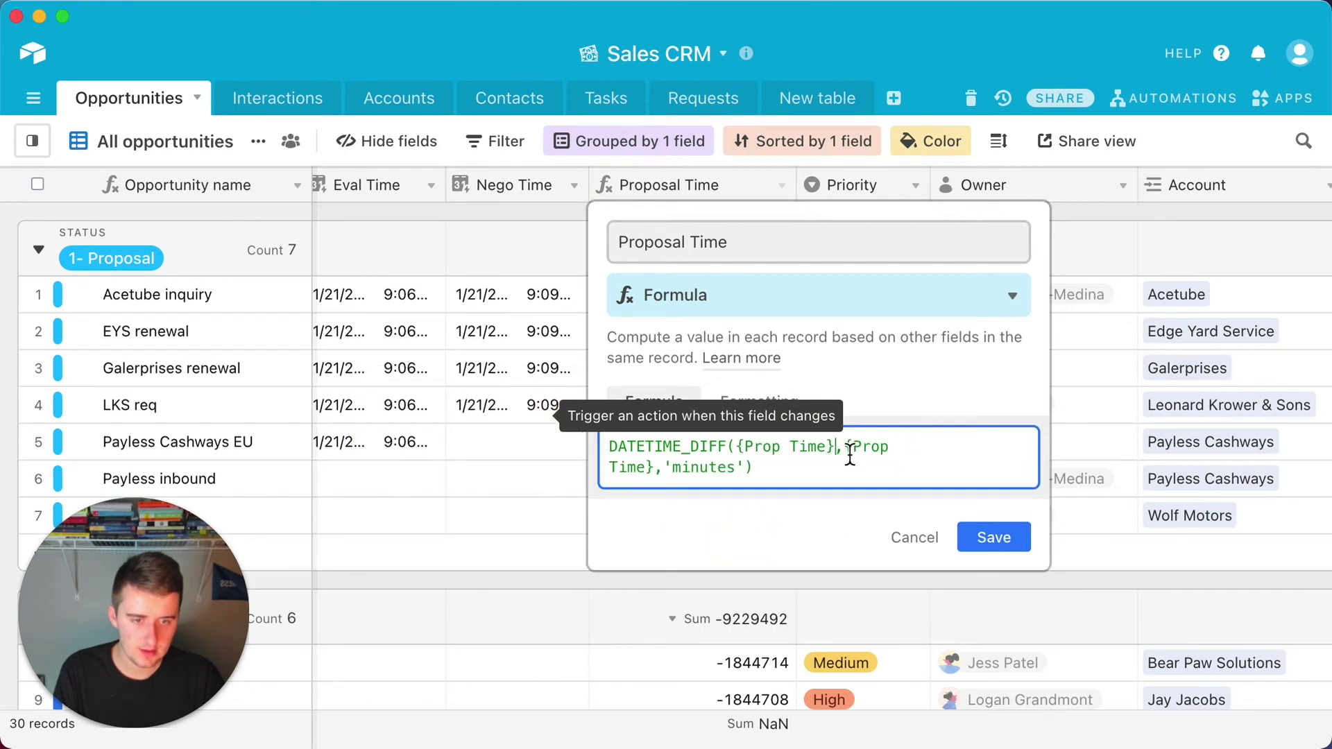
- Replace the formula's second argument with Created and save the Proposal Time field
drag(843, 448, 655, 469)
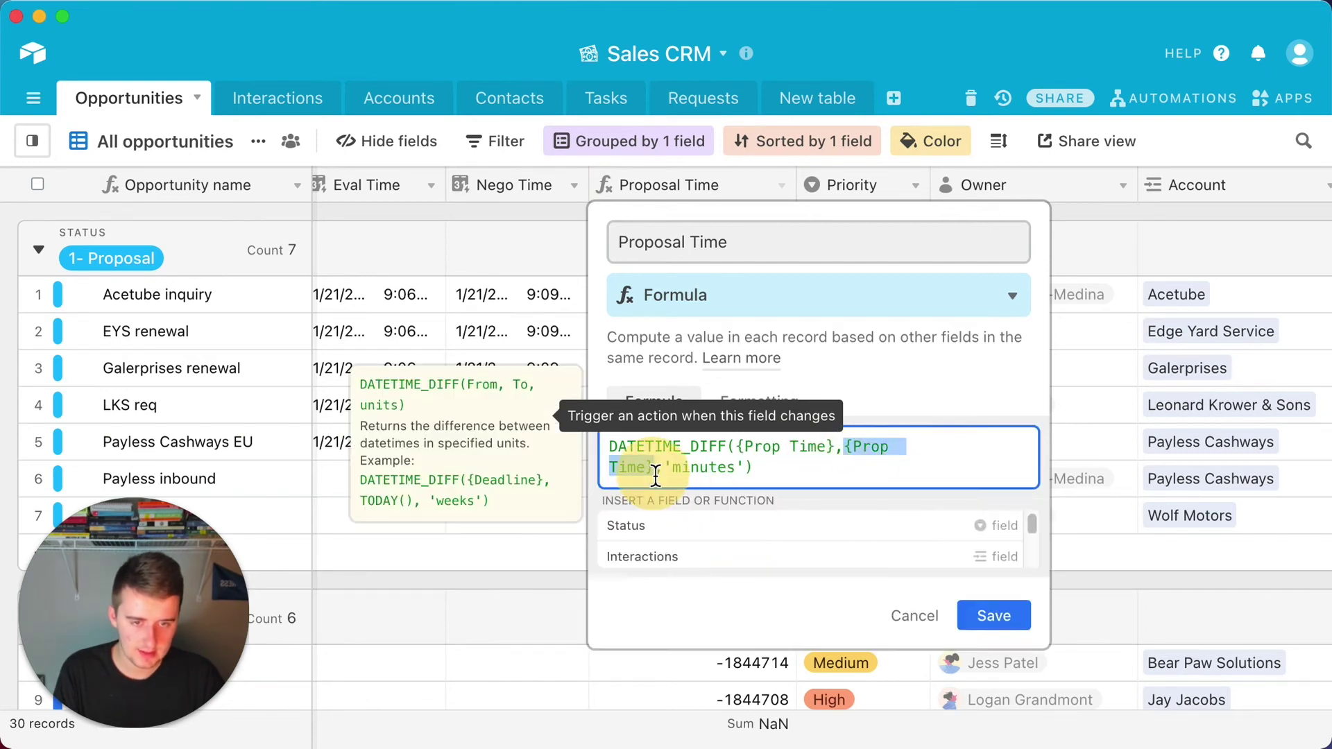
text(create)
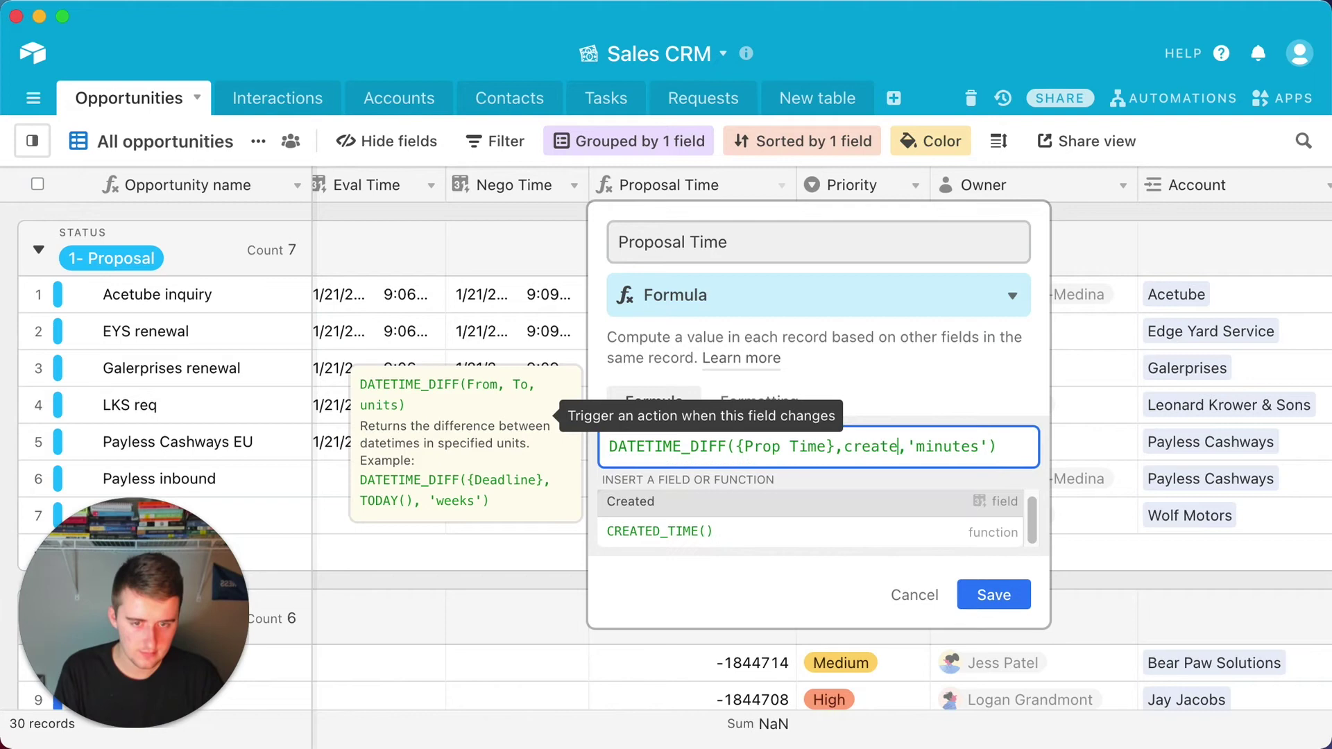
click(657, 513)
click(972, 518)
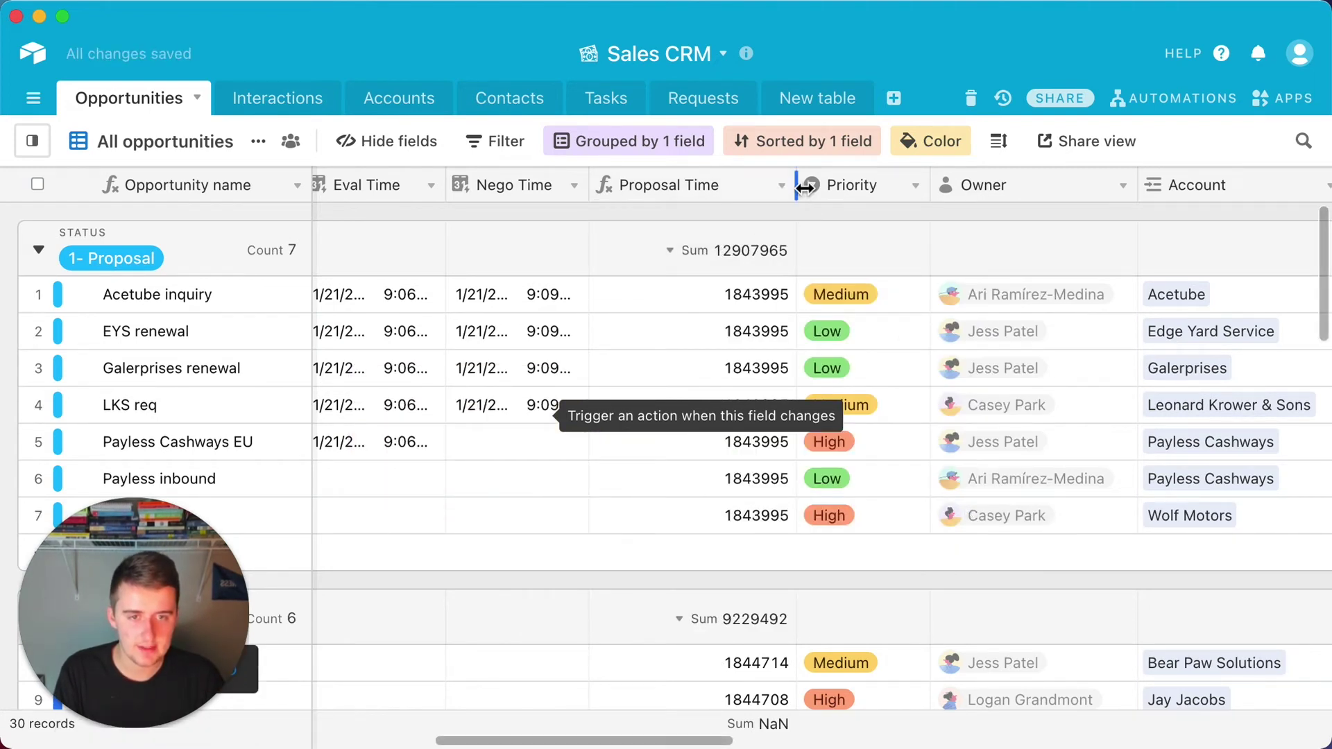
- Narrow the Proposal Time column and compare its values with the Created and Prop Time fields
drag(805, 187, 757, 187)
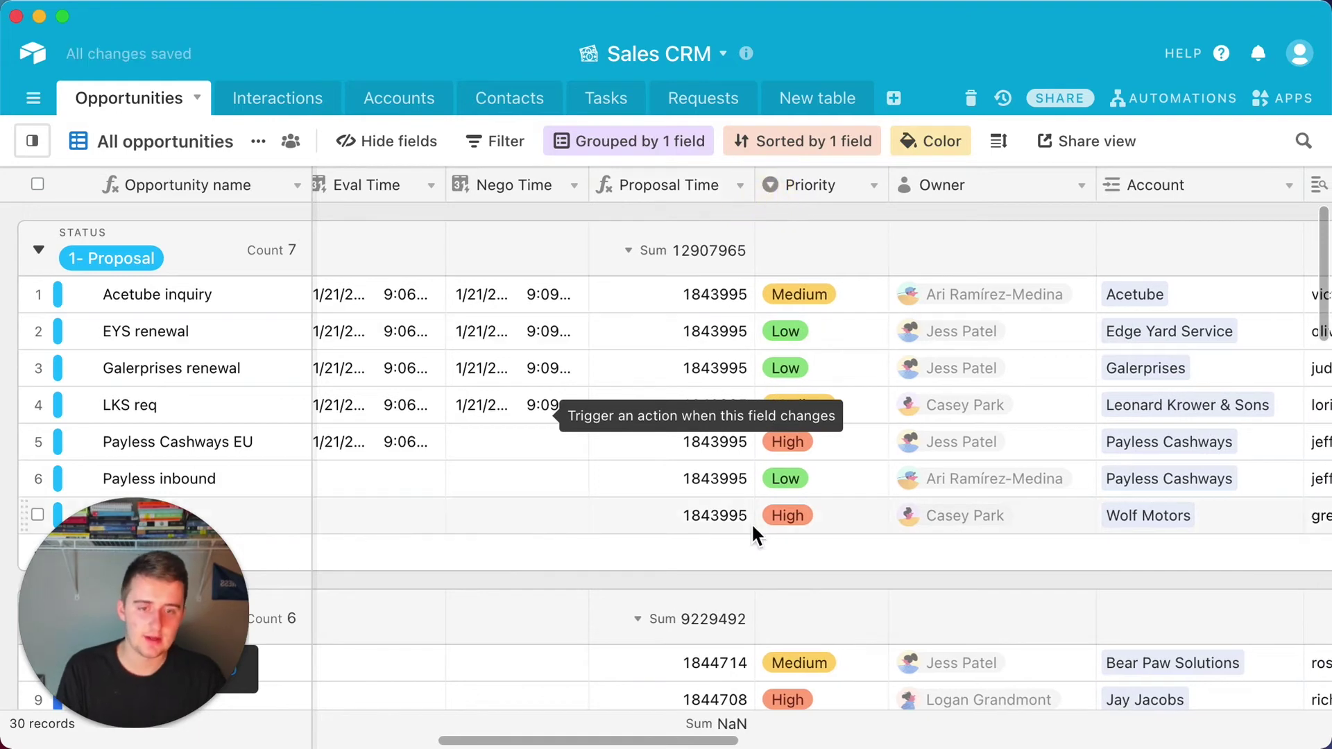
scroll(752, 524, down, 5)
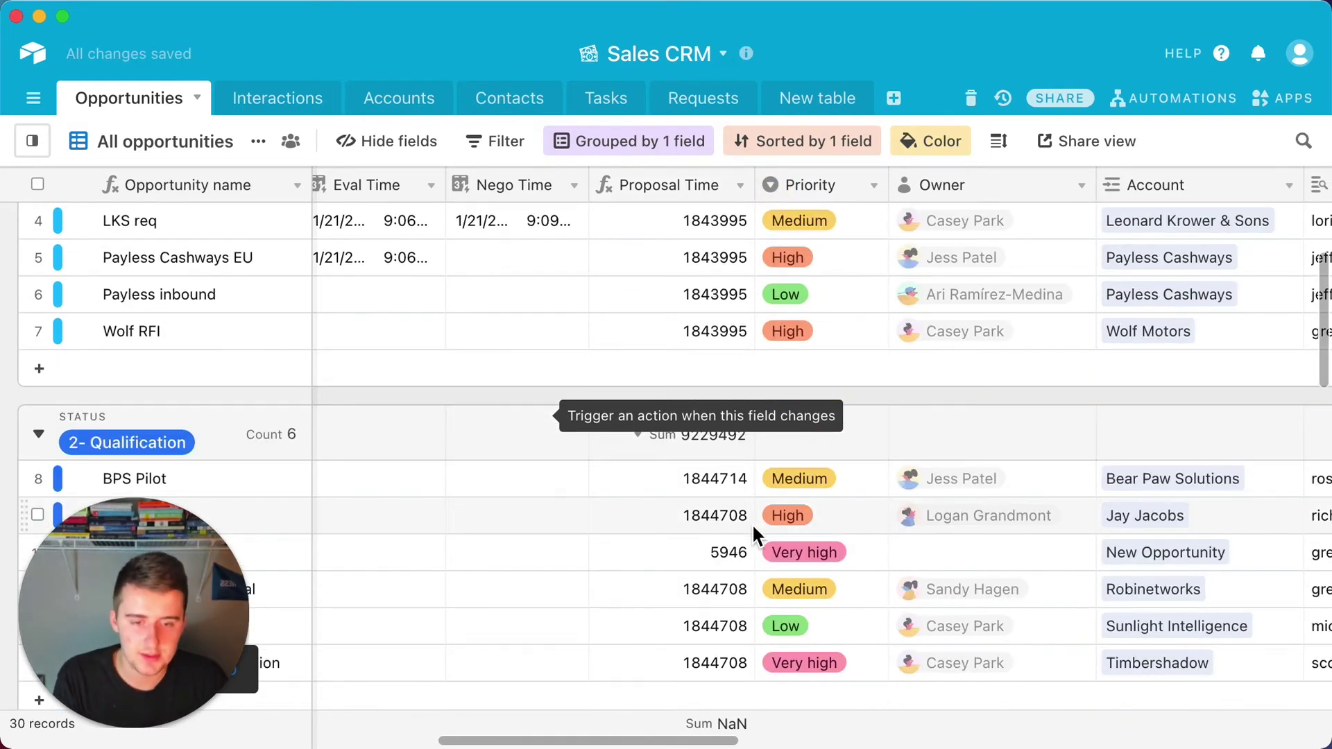
drag(507, 741, 415, 743)
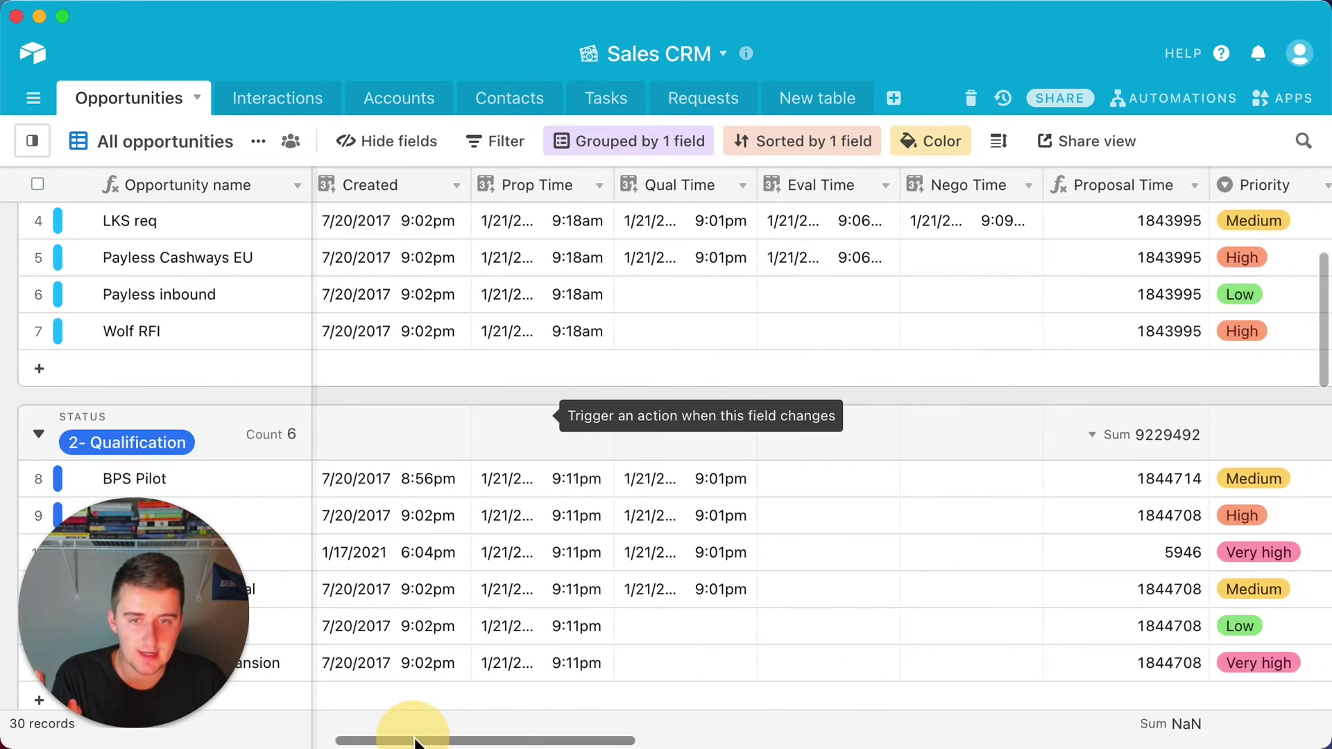
- Hide the Created field in the All opportunities view
right_click(372, 182)
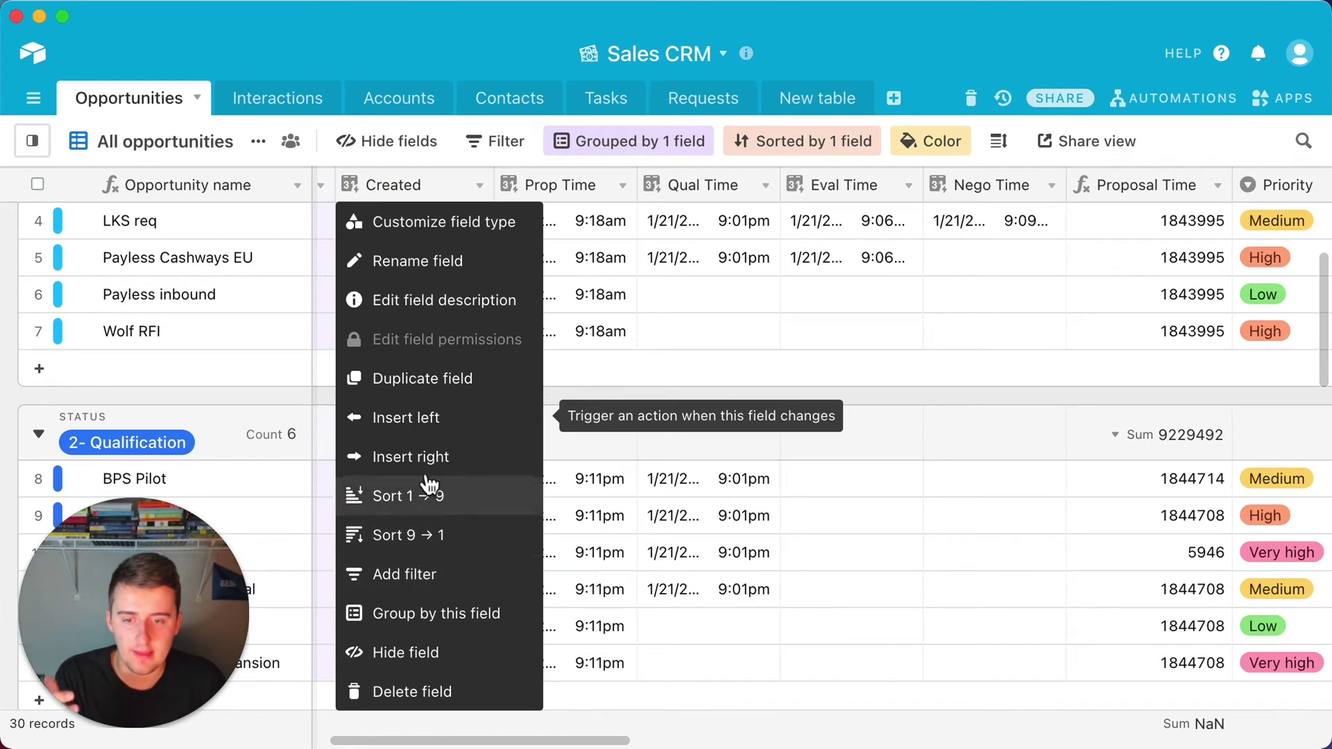
click(435, 651)
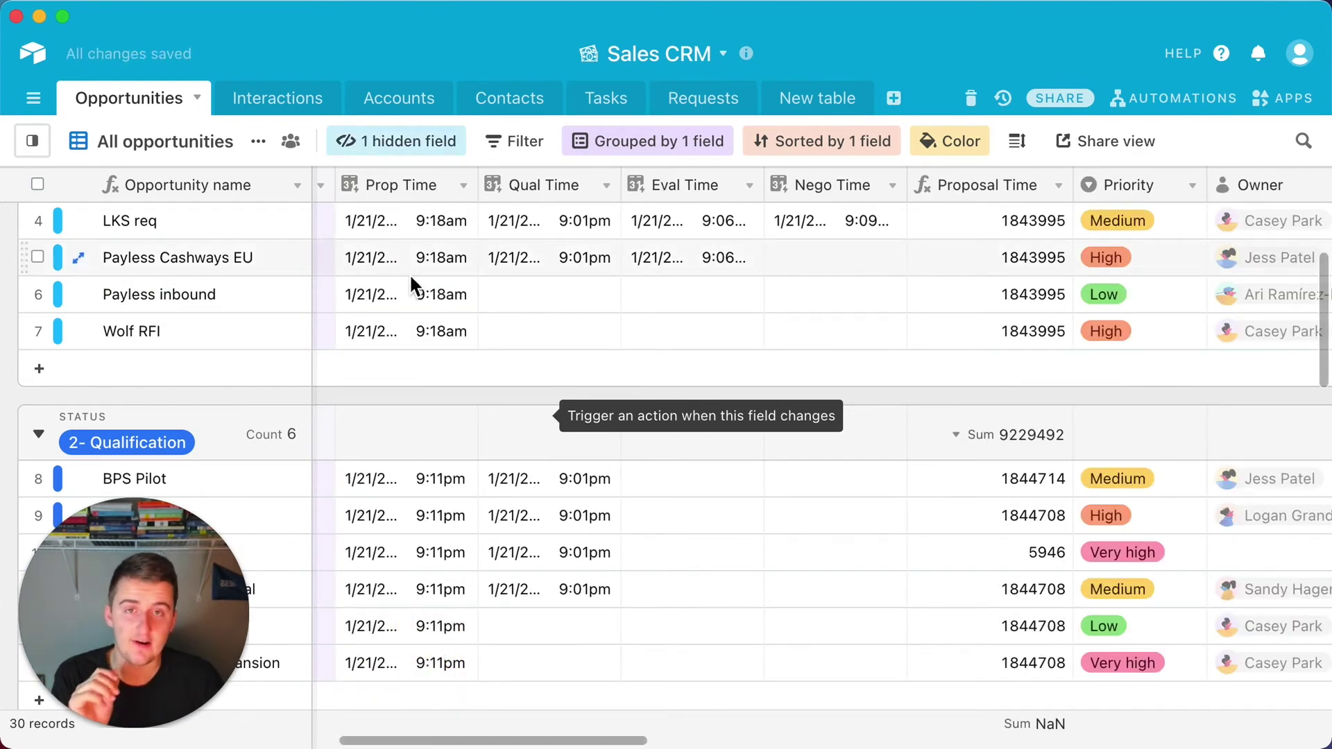
scroll(409, 273, up, 3)
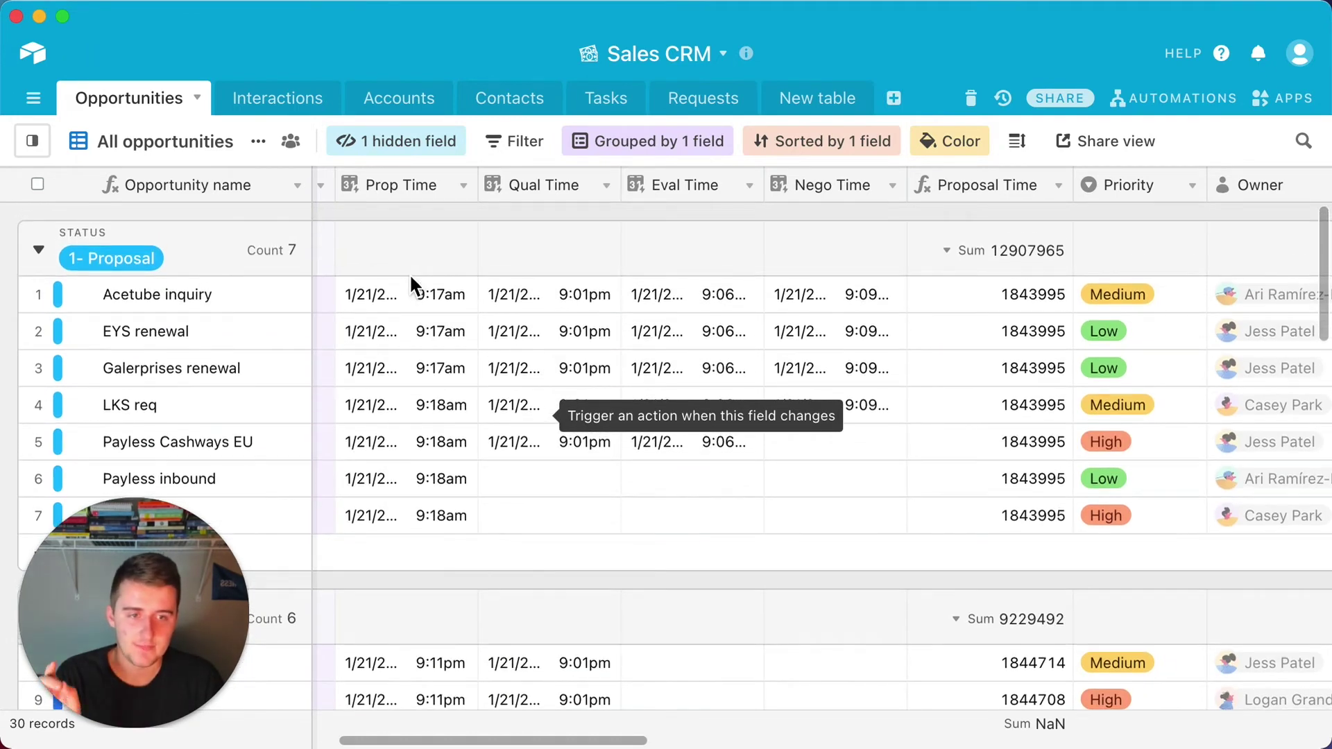
- Copy the entire DATETIME_DIFF formula from the Proposal Time field and save the field as it is
right_click(1006, 186)
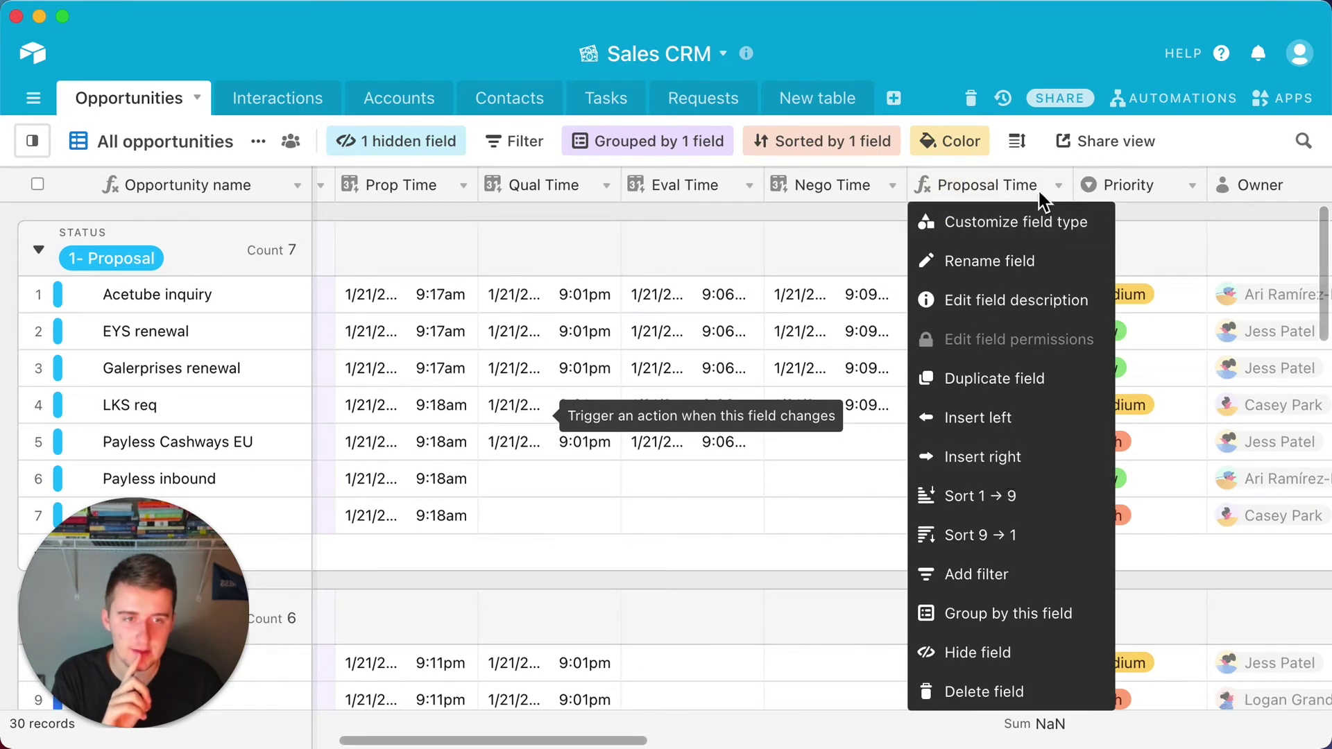
click(1075, 223)
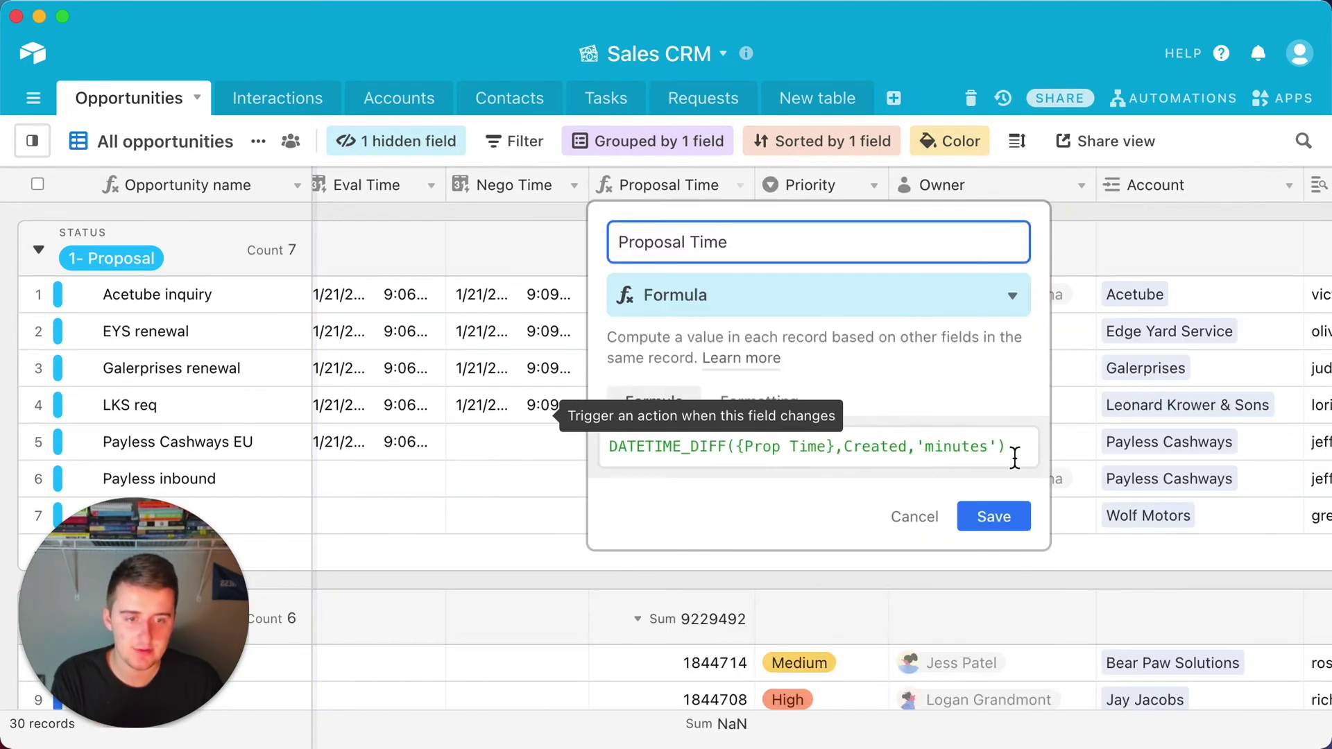
drag(1014, 455, 502, 415)
key(super+c)
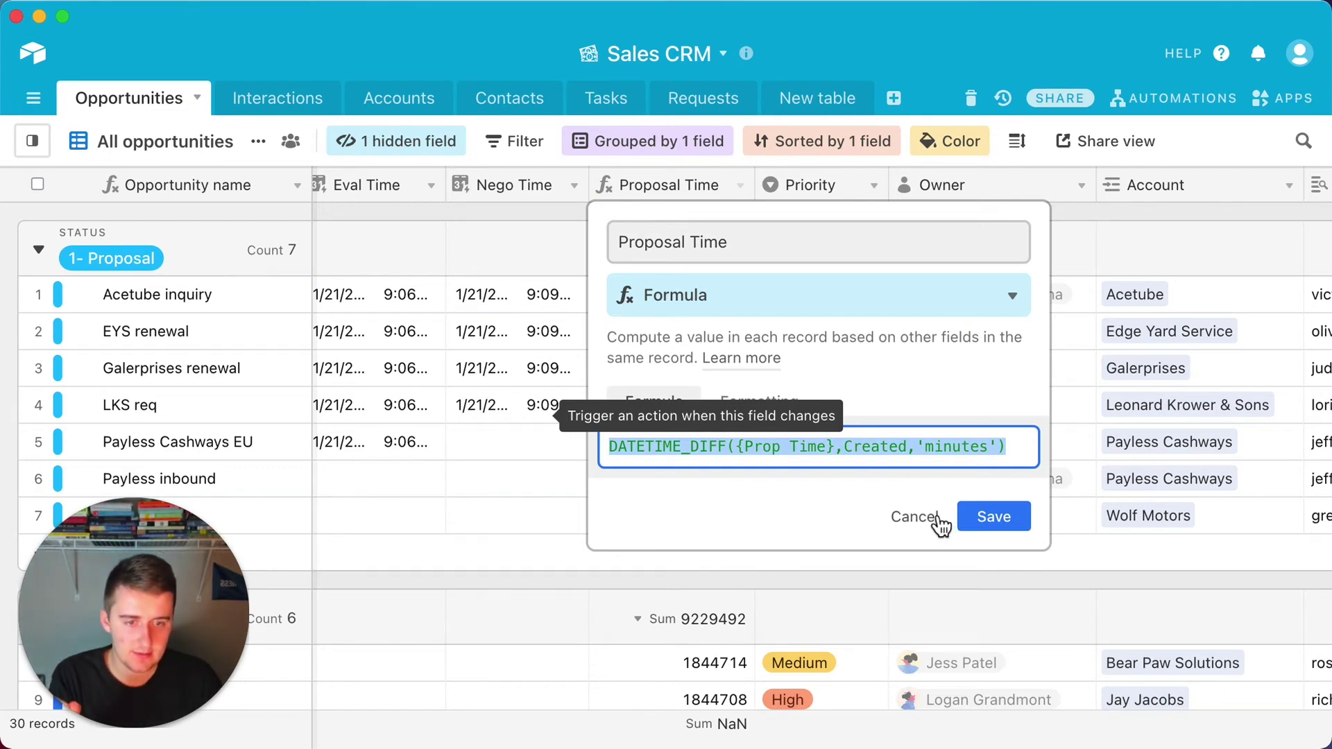
click(986, 516)
- Insert a Formula field directly after Proposal Time and paste in DATETIME_DIFF({Prop Time},Created,'minutes')
right_click(701, 196)
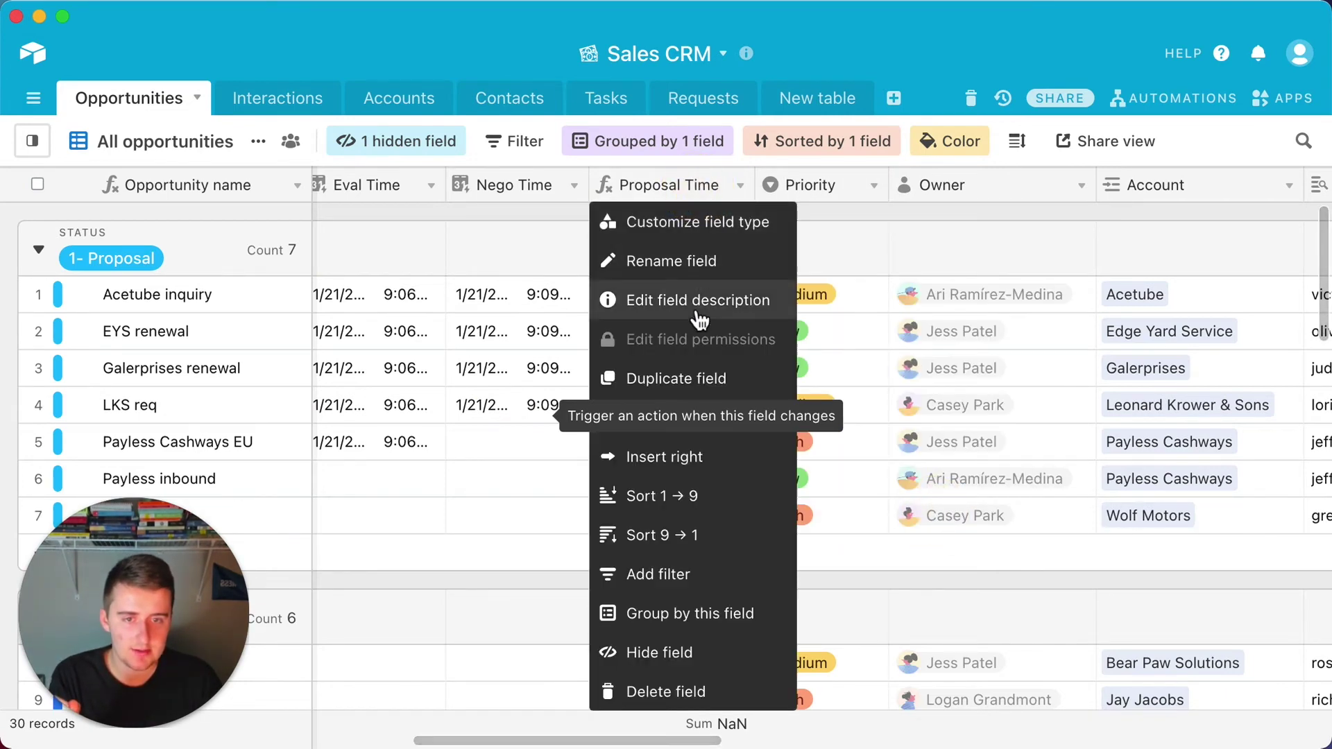
click(699, 458)
scroll(947, 447, down, 10)
scroll(949, 449, down, 2)
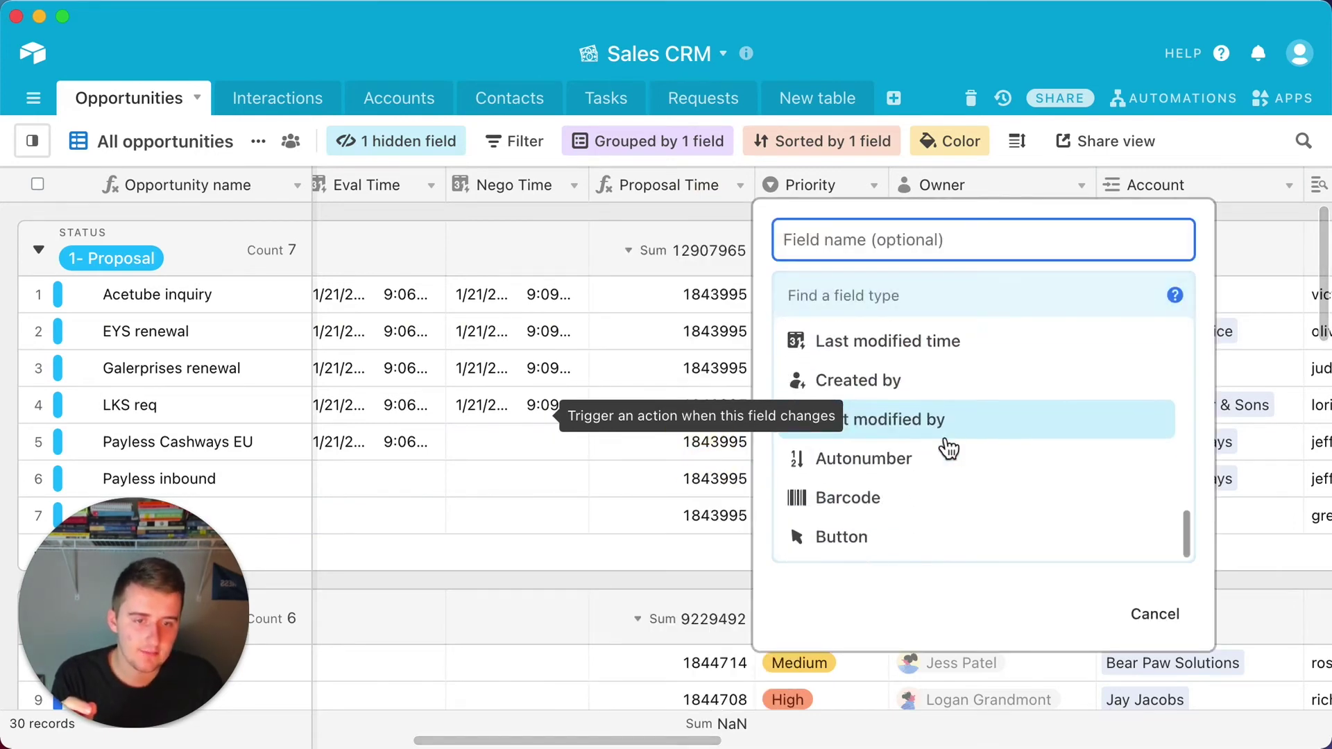
scroll(946, 447, up, 5)
click(927, 363)
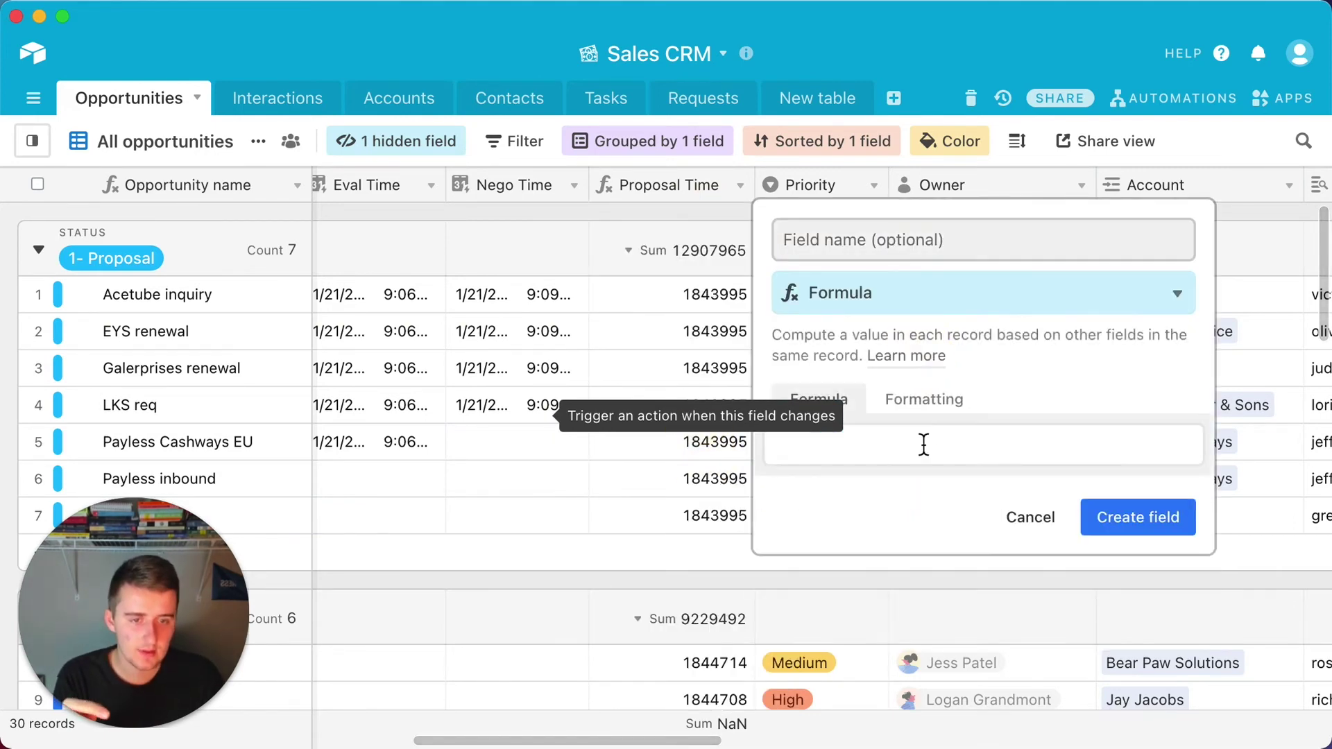
key(super+v)
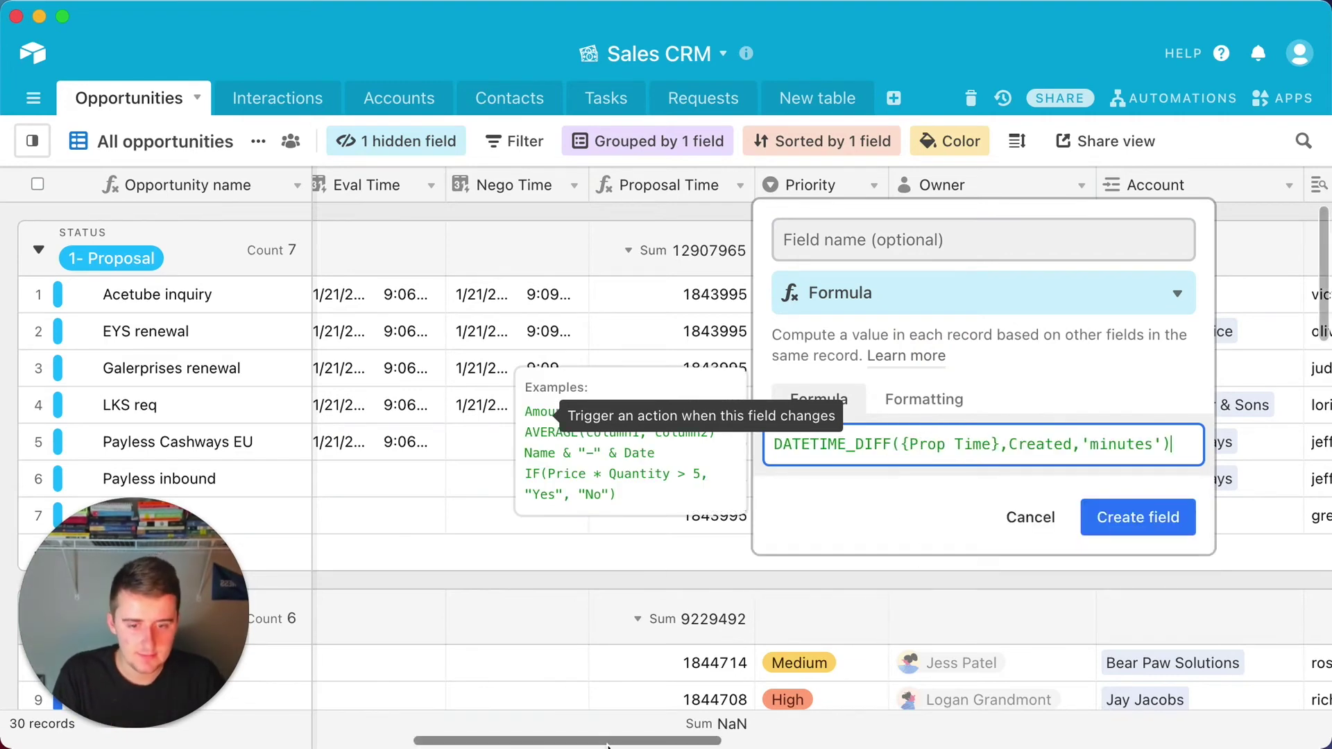
- Replace the first argument of the new field's formula with {Qual Time}, keeping the field draft
drag(585, 741, 522, 744)
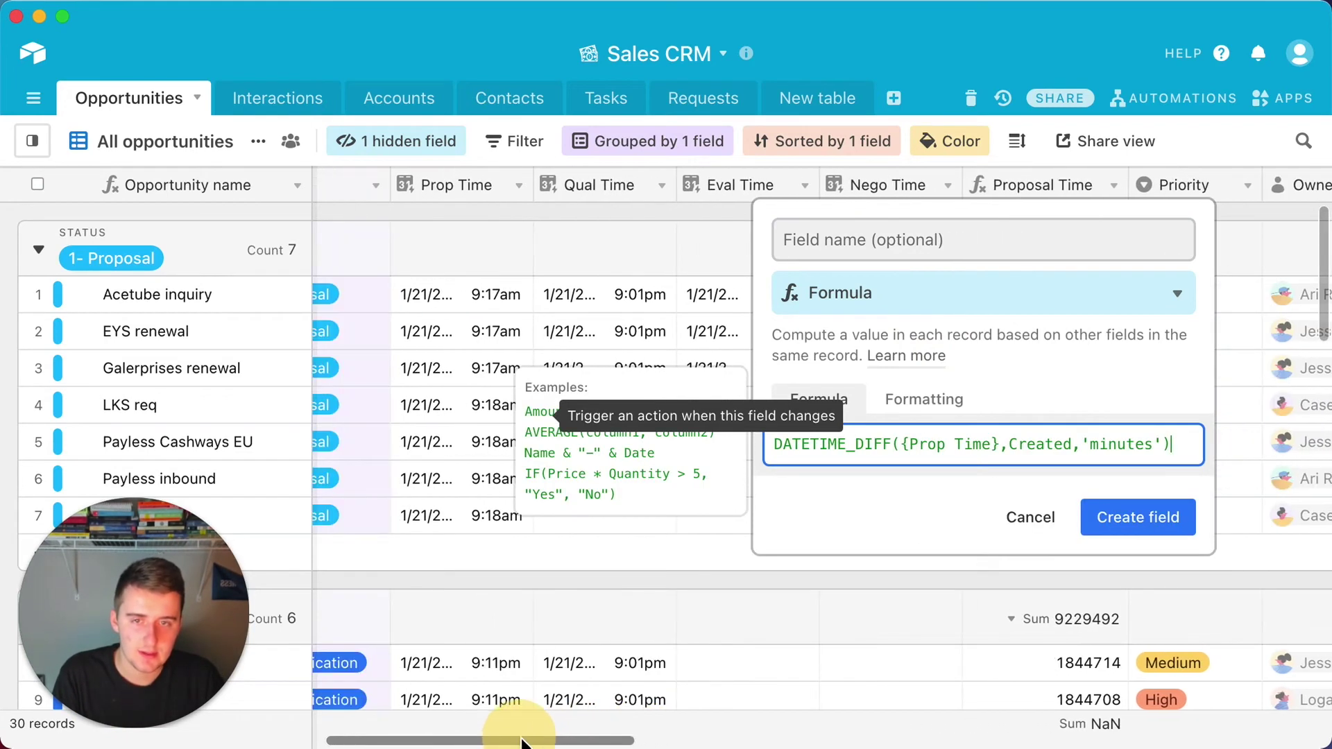
click(522, 744)
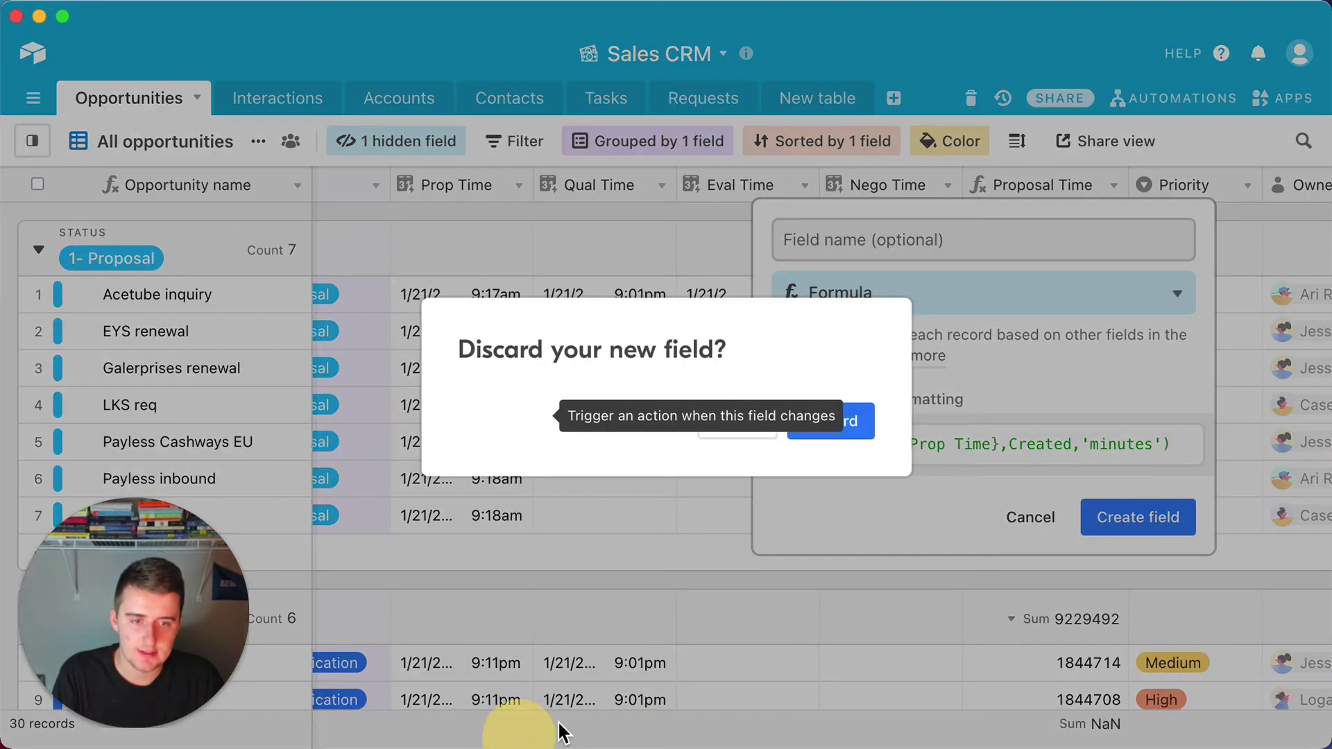
click(723, 437)
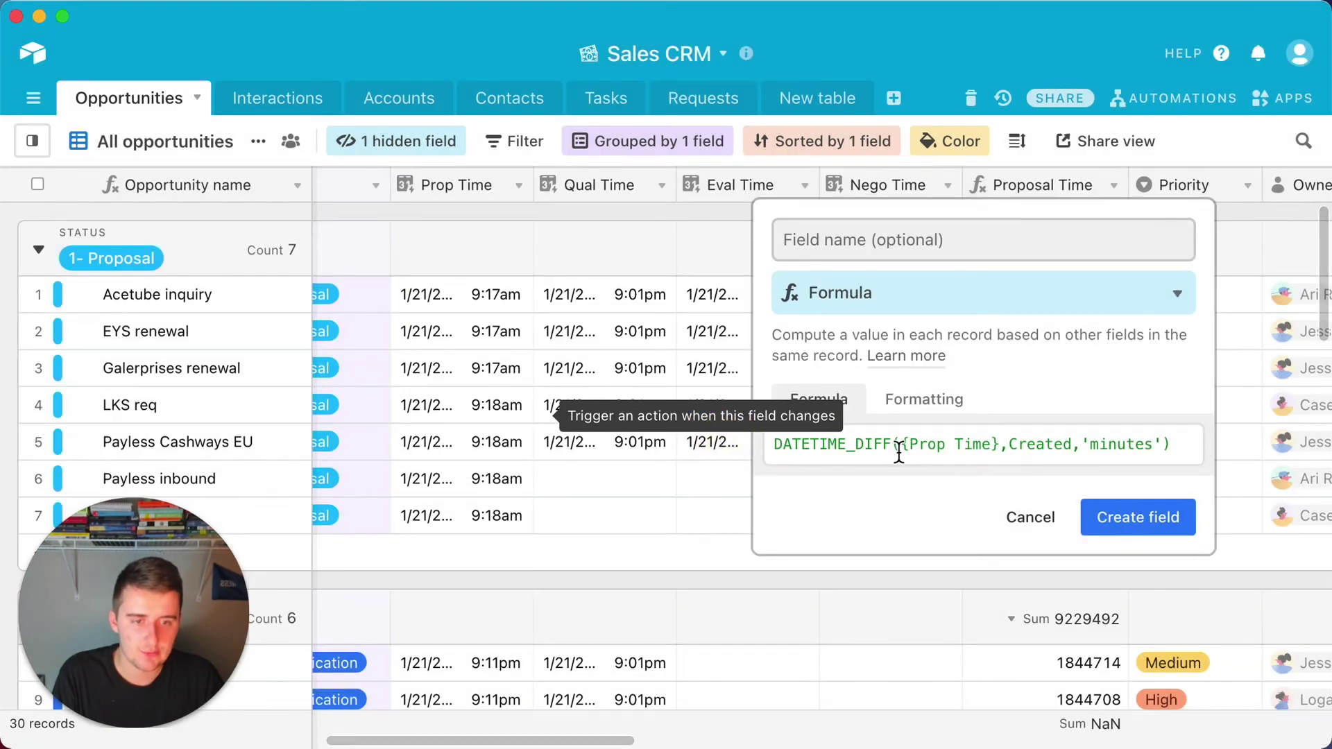
drag(899, 453, 1001, 452)
text(qual)
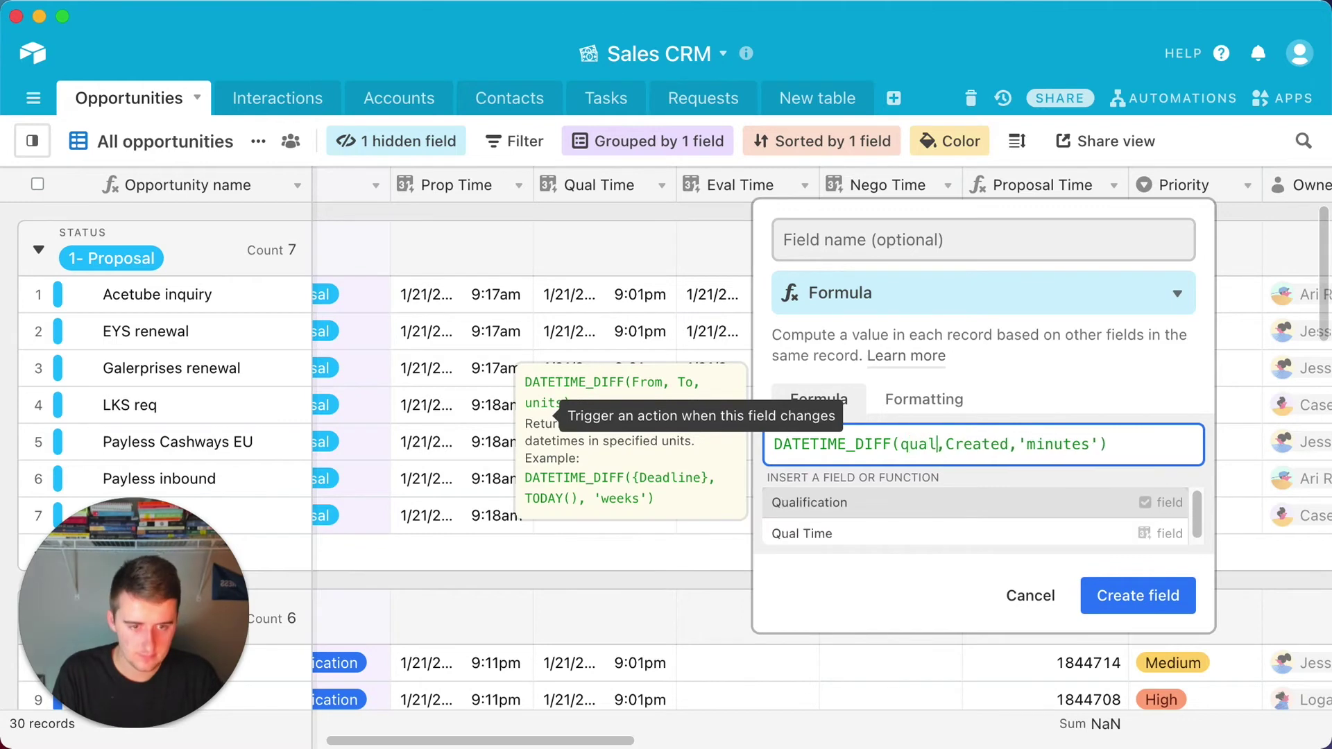
click(994, 535)
- Replace the formula's second argument, Created, with {Prop Time} and create the field
drag(1013, 453, 1073, 452)
text(prop)
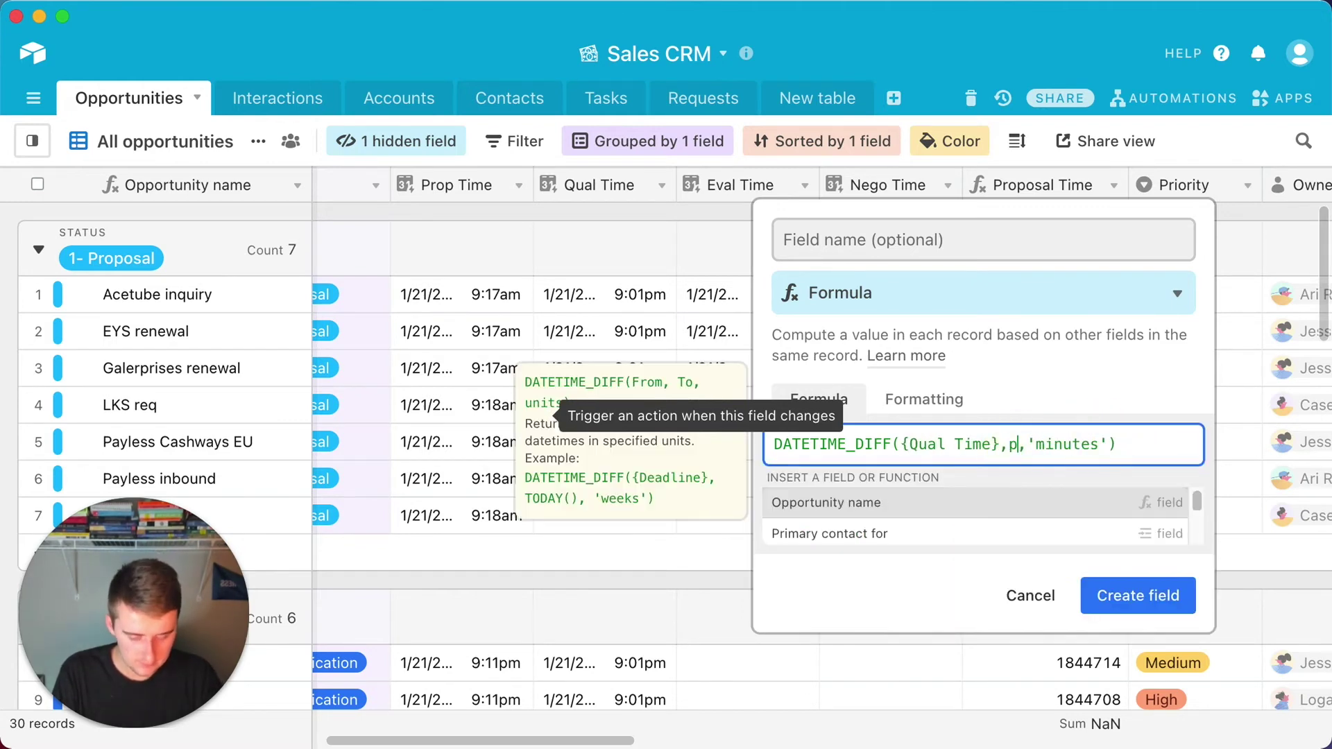
scroll(1024, 535, down, 1)
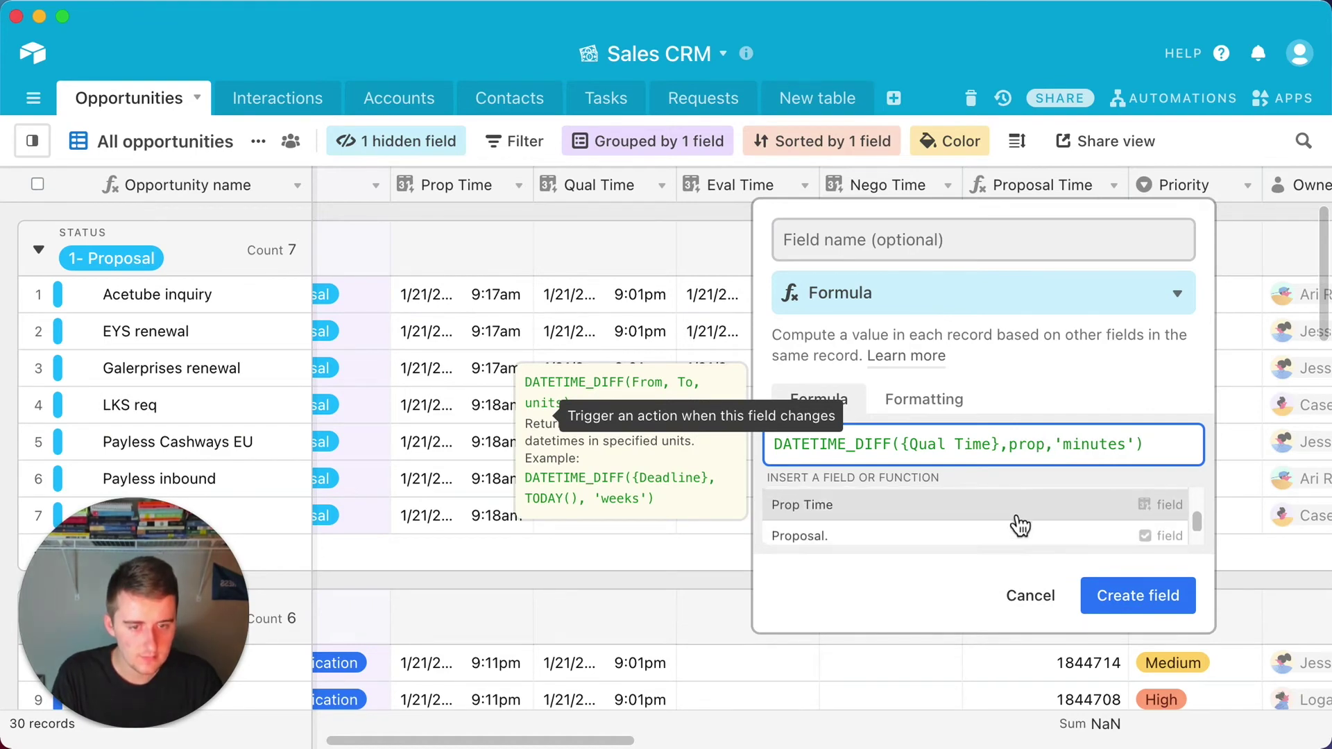
click(1015, 517)
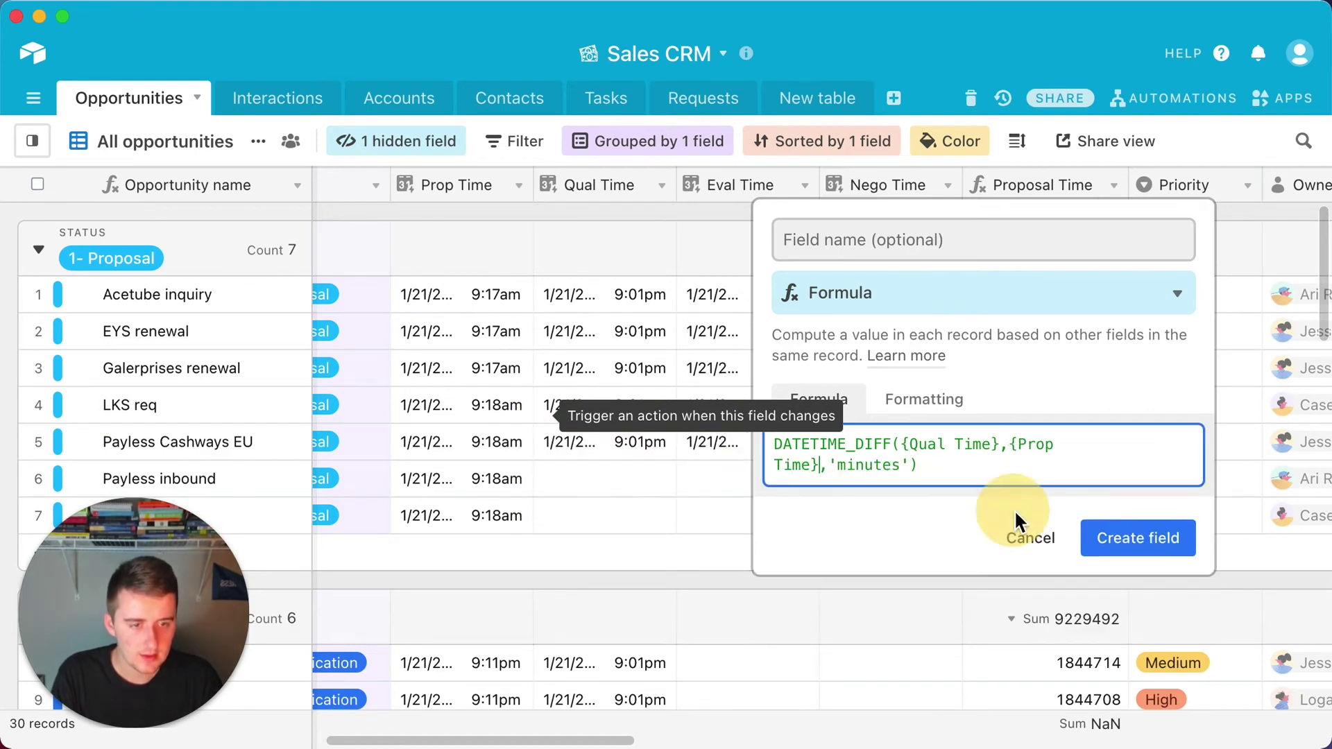
click(1156, 540)
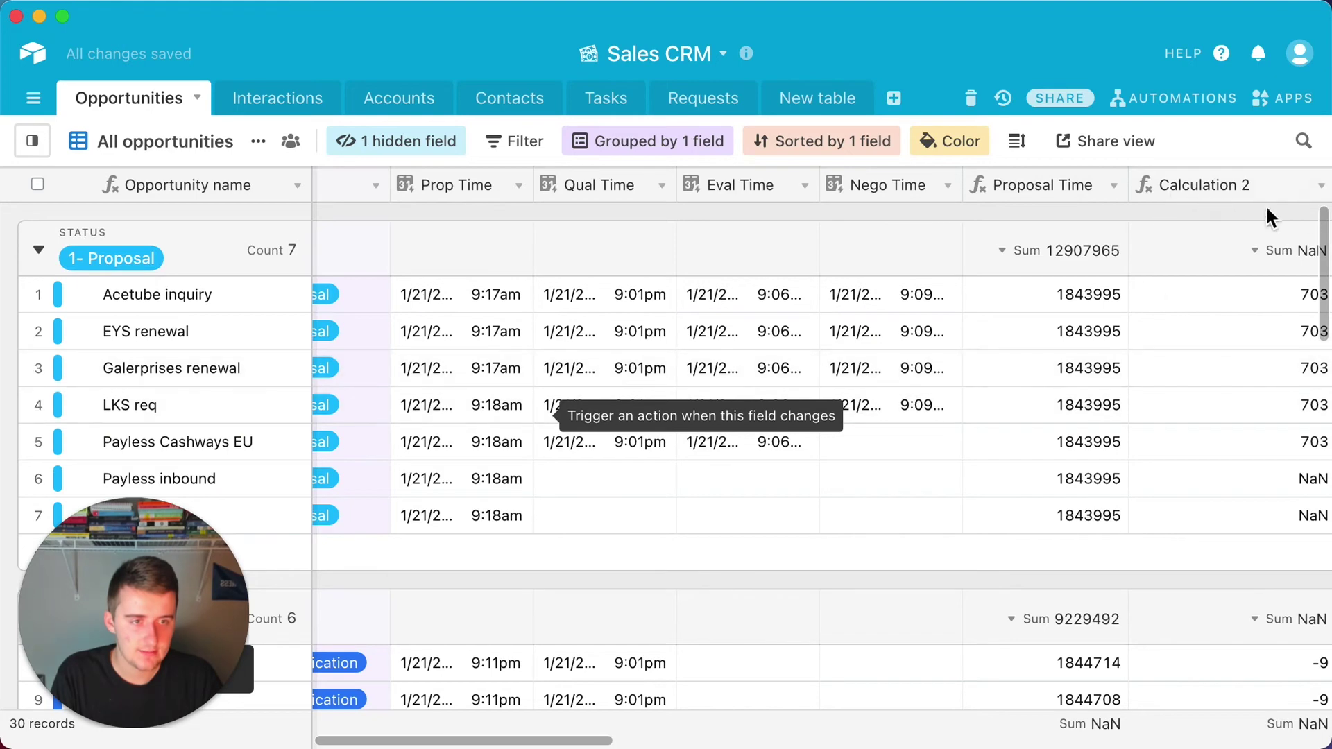
- Rename the new formula field as Qualification Time and save it
click(1323, 186)
click(1259, 220)
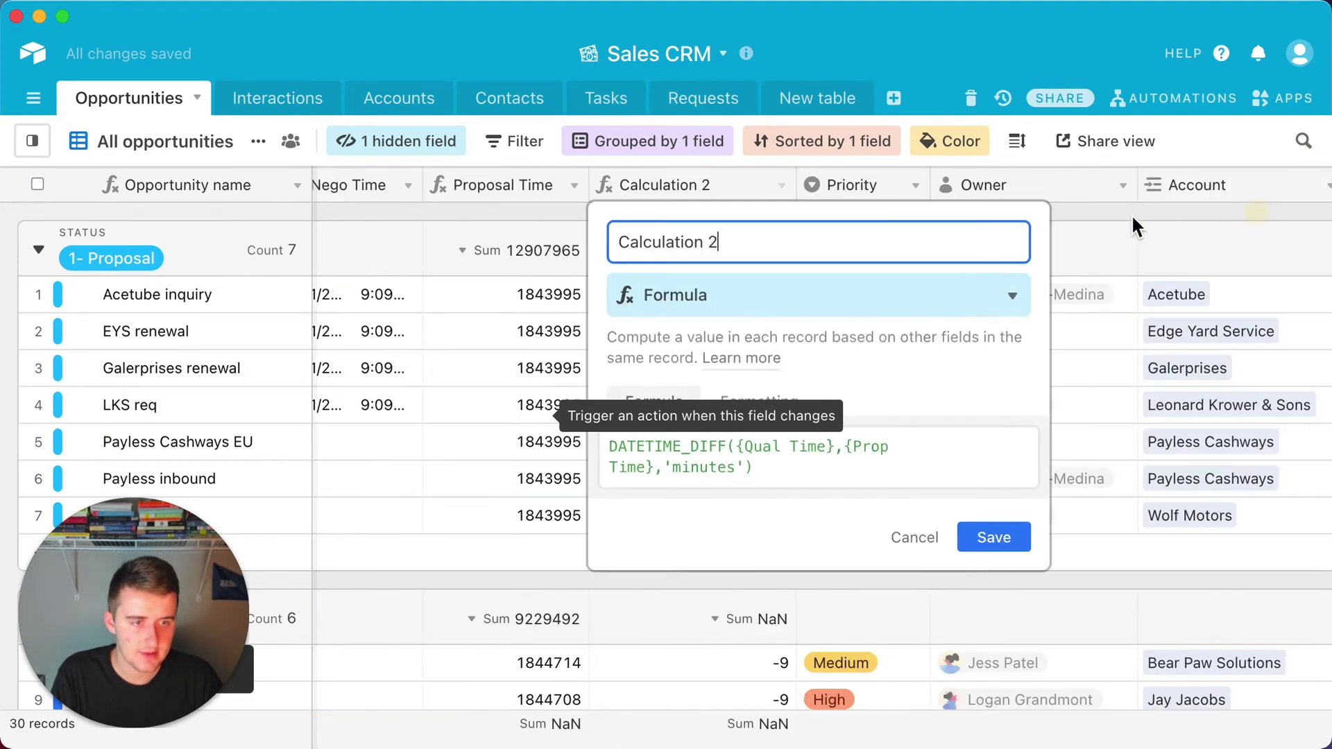
triple_click(844, 234)
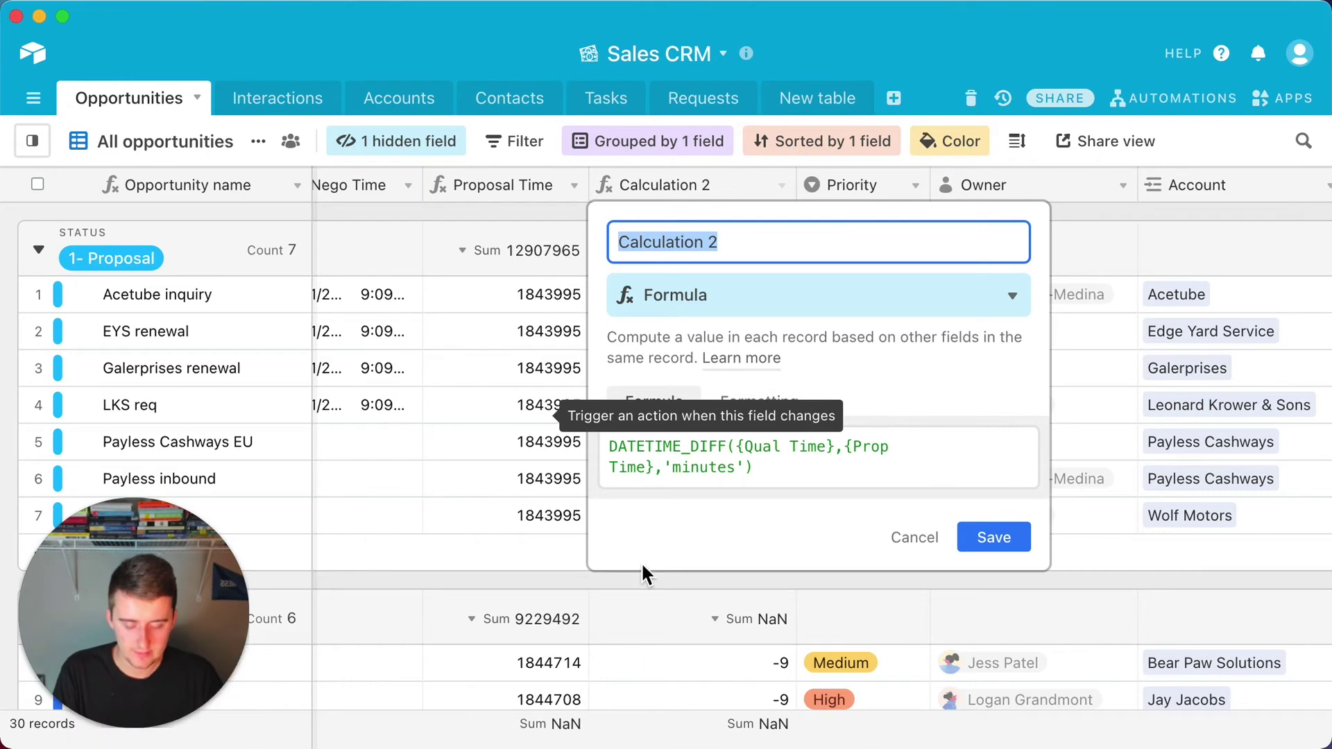
text(Qual Ti)
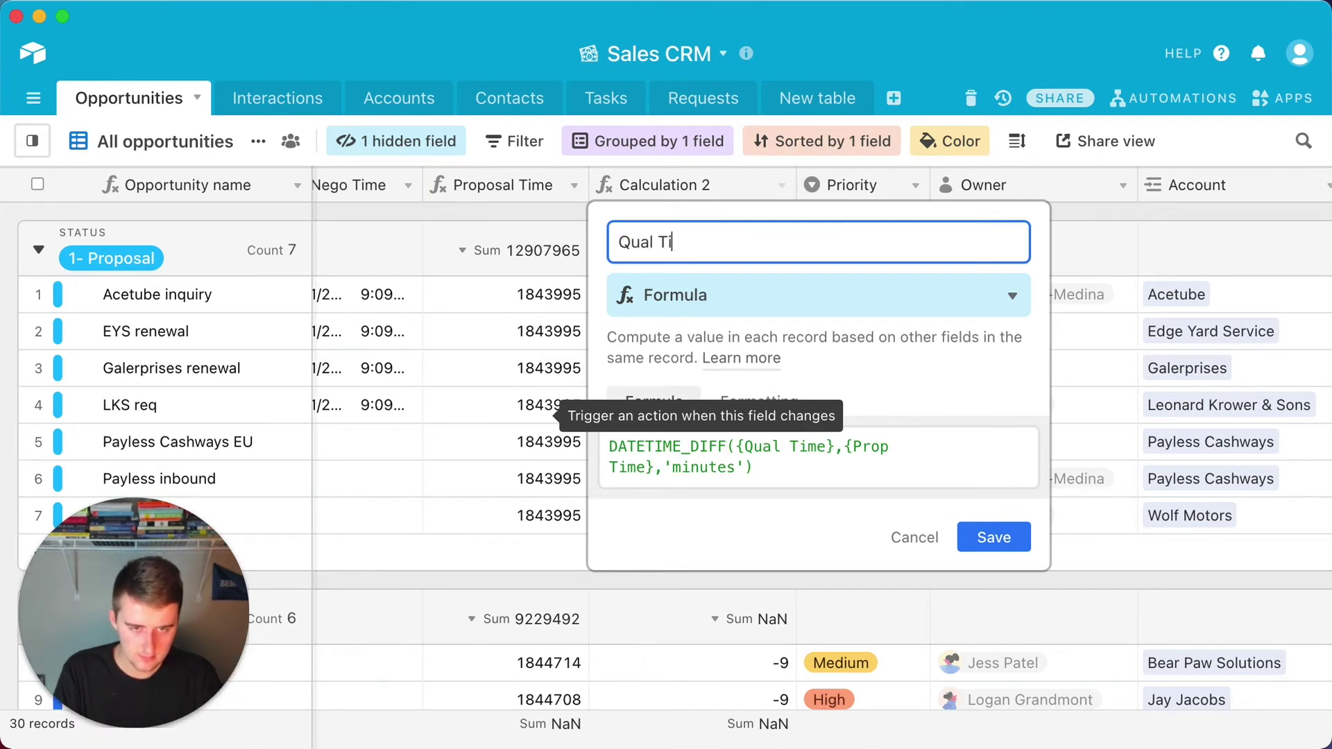
text(me)
key(BackSpace)
key(BackSpace)
key(BackSpace)
key(BackSpace)
key(BackSpace)
text(ification Time)
click(1006, 547)
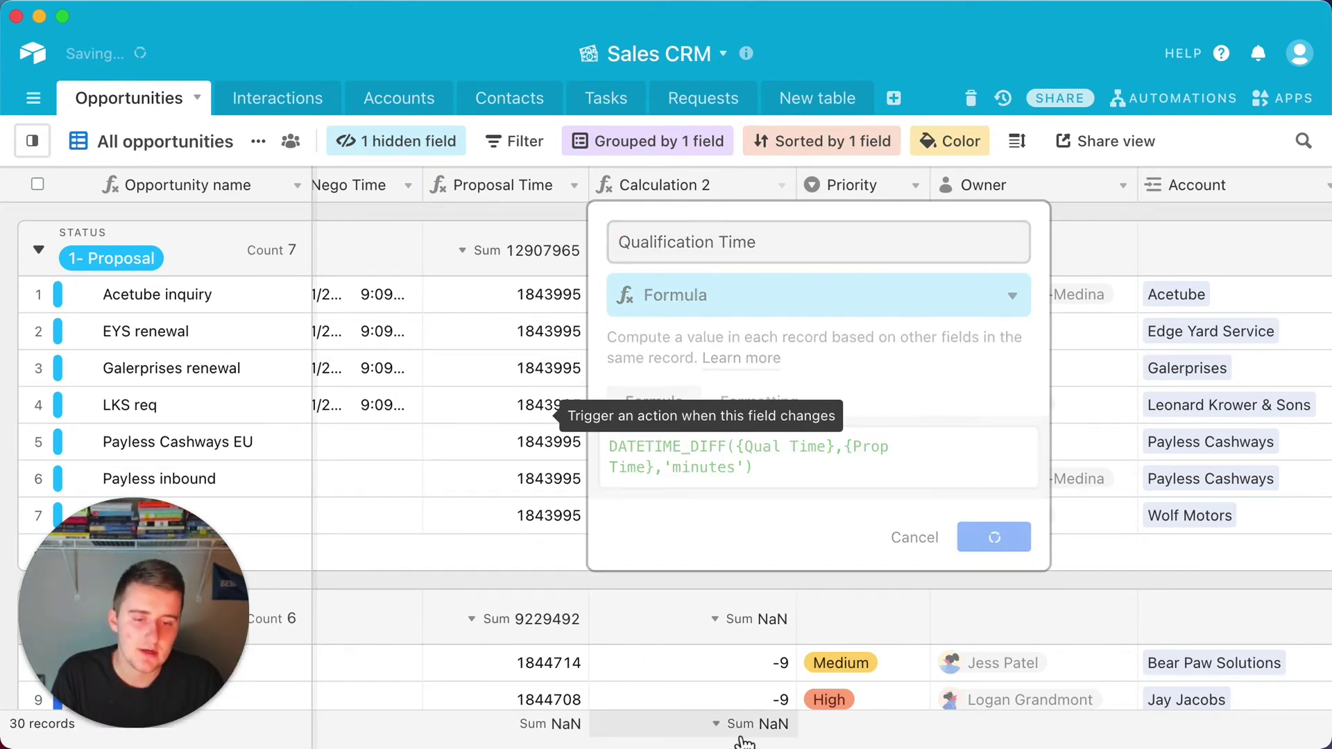
- Check the blank Qual Time cells in the Proposal group against the Qualification Time values and narrow the Qualification Time column
drag(687, 740, 578, 744)
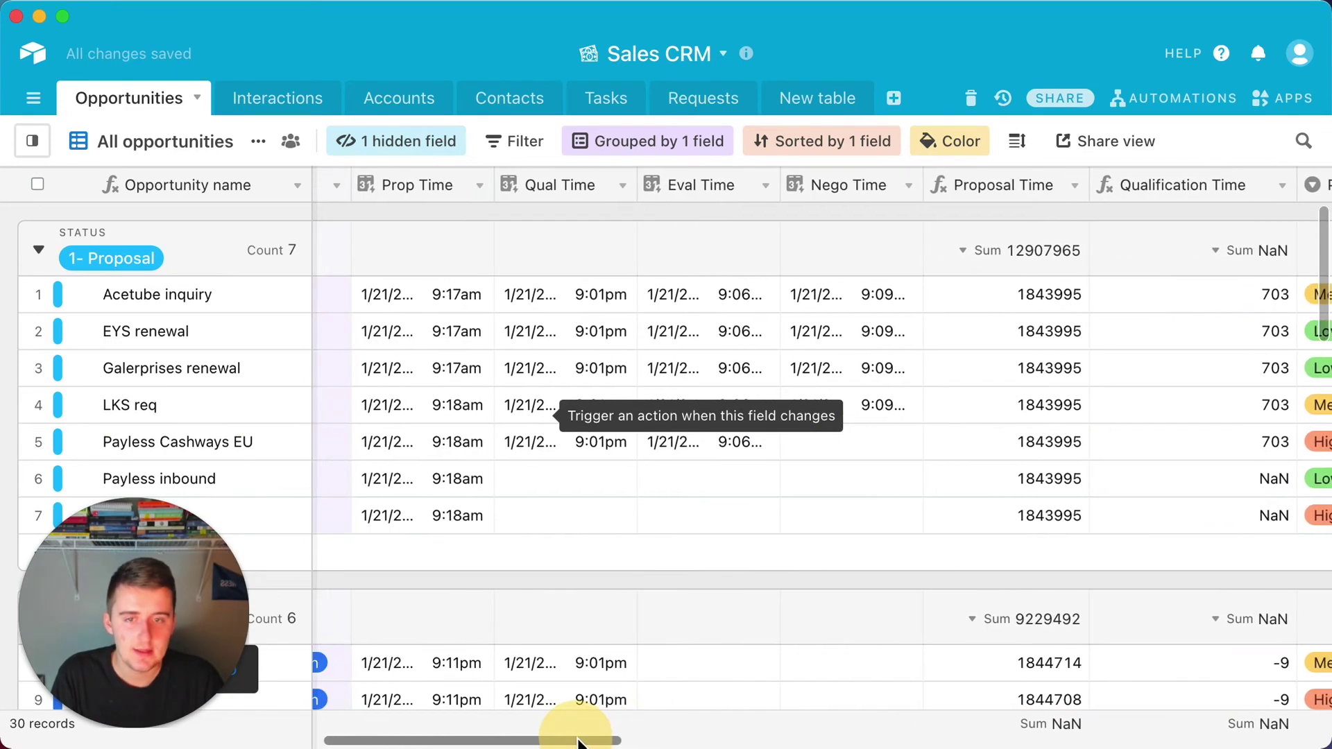
click(587, 474)
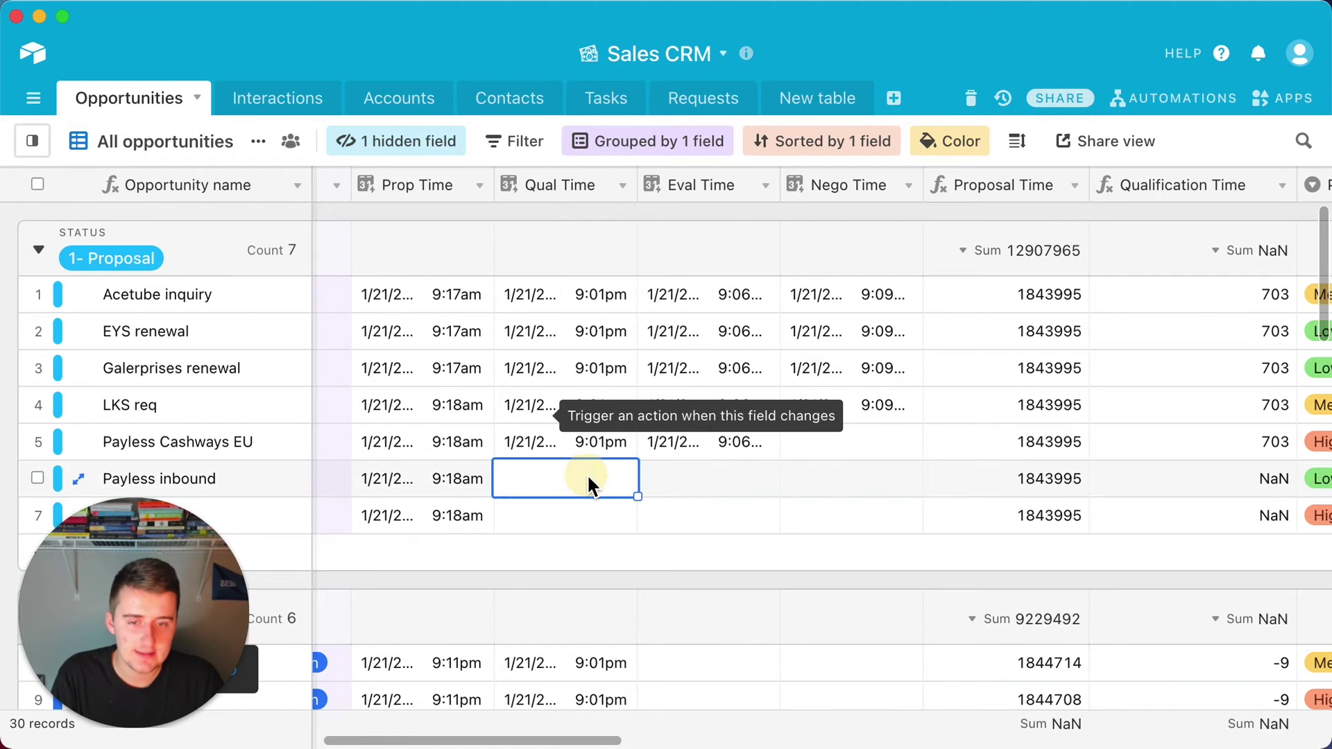
click(588, 514)
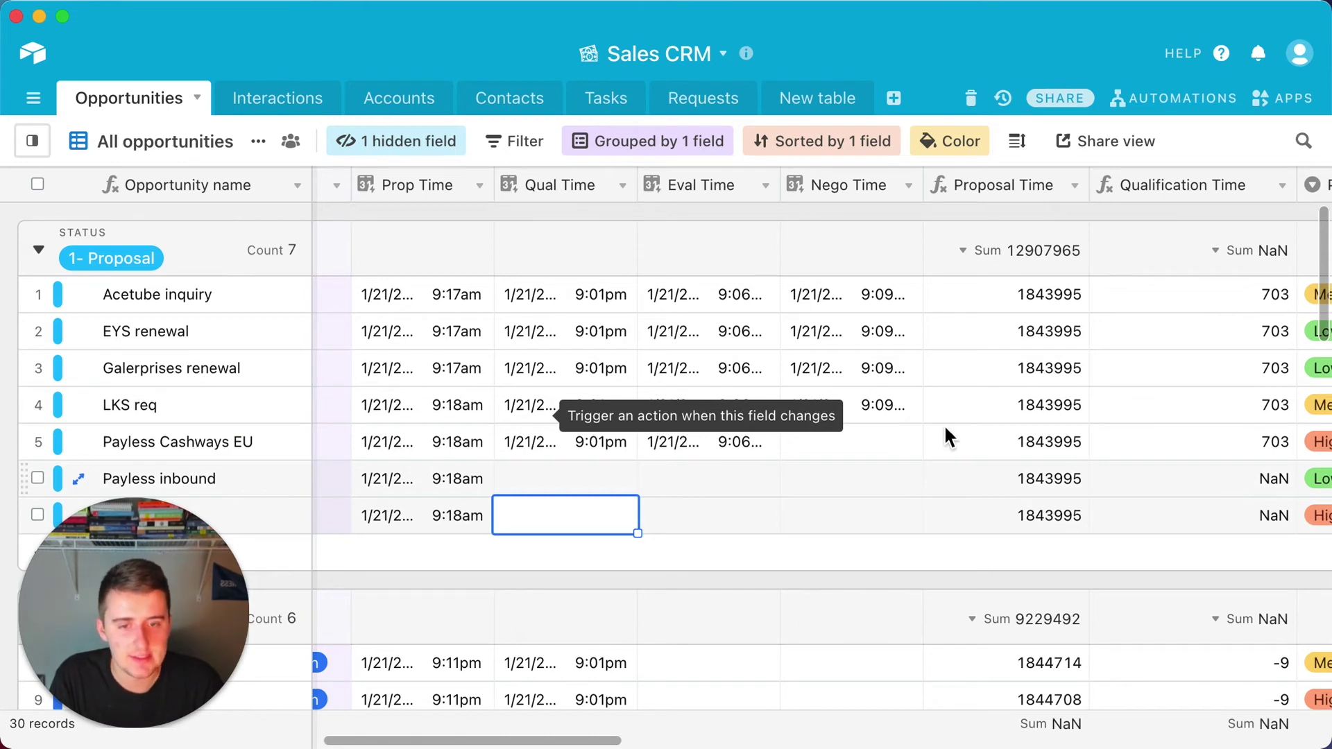
drag(587, 742, 668, 744)
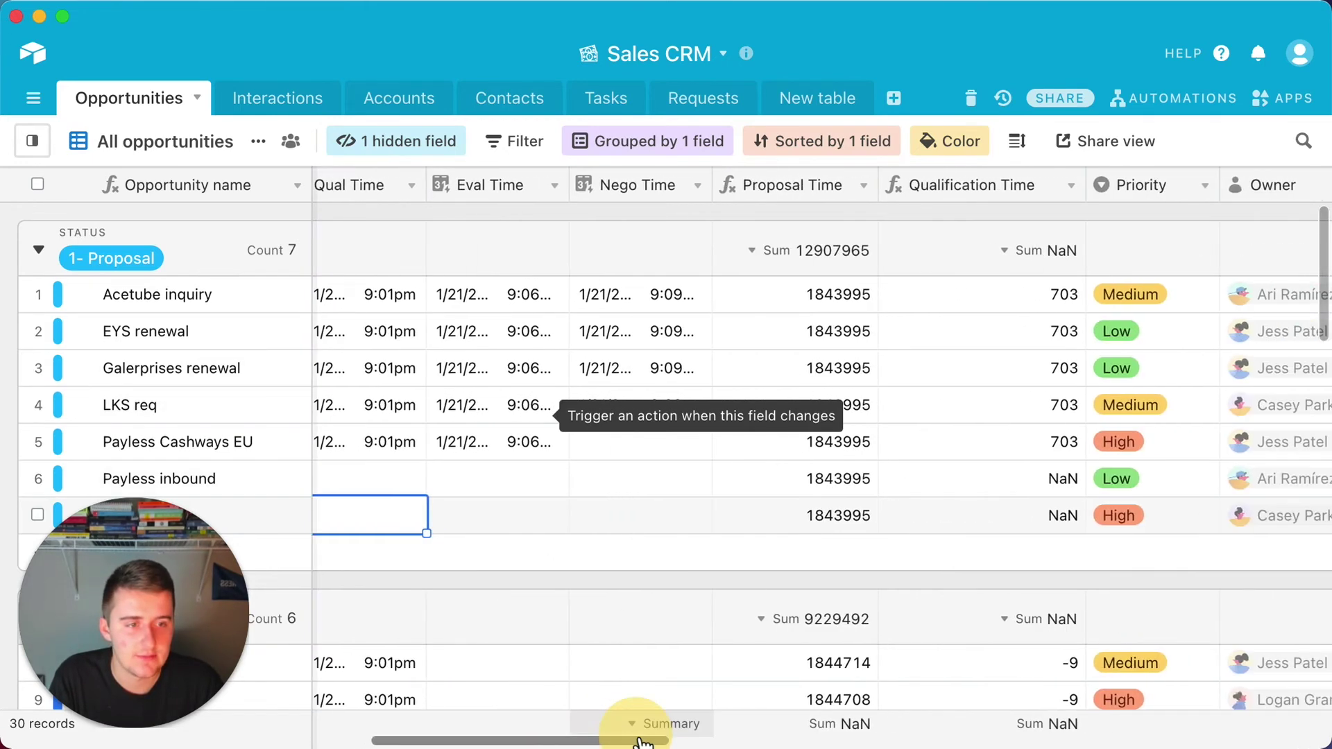
drag(1083, 196, 1066, 195)
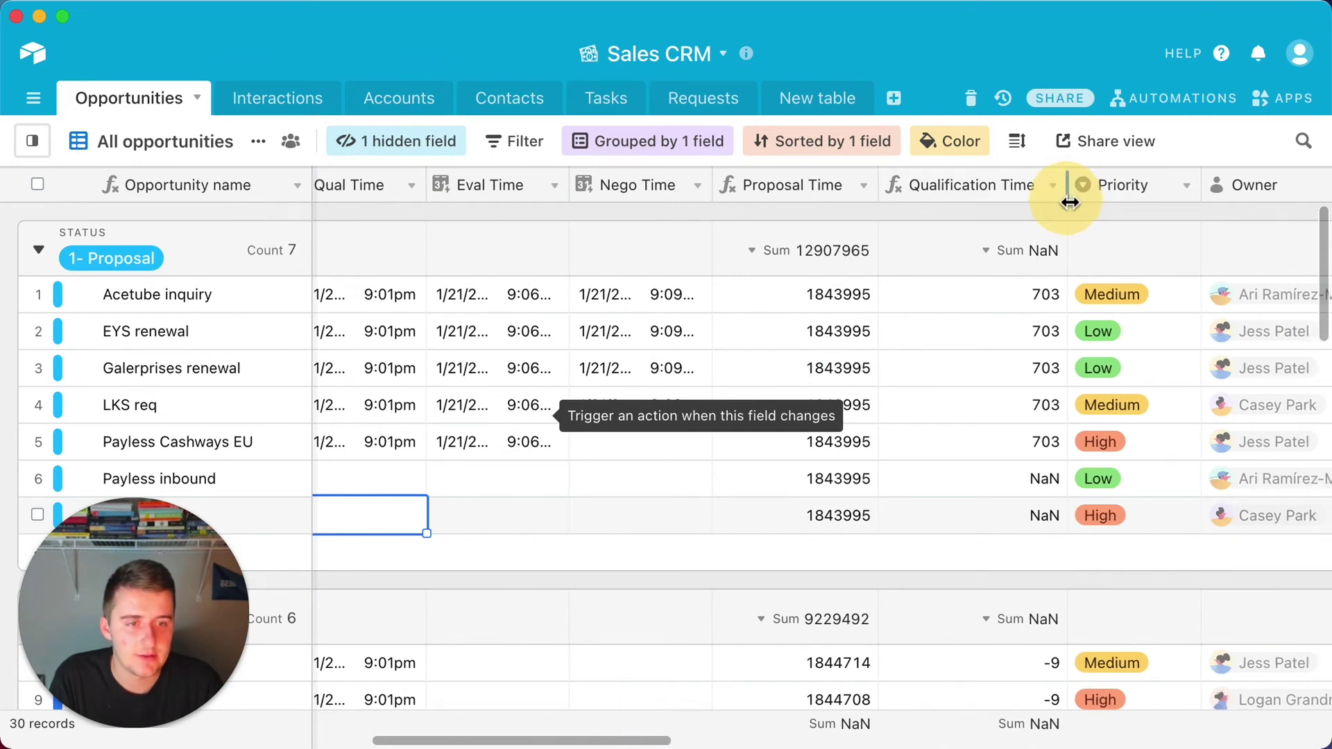
- Insert a Formula field directly after Qualification Time and name it Evaluation Time
click(1049, 185)
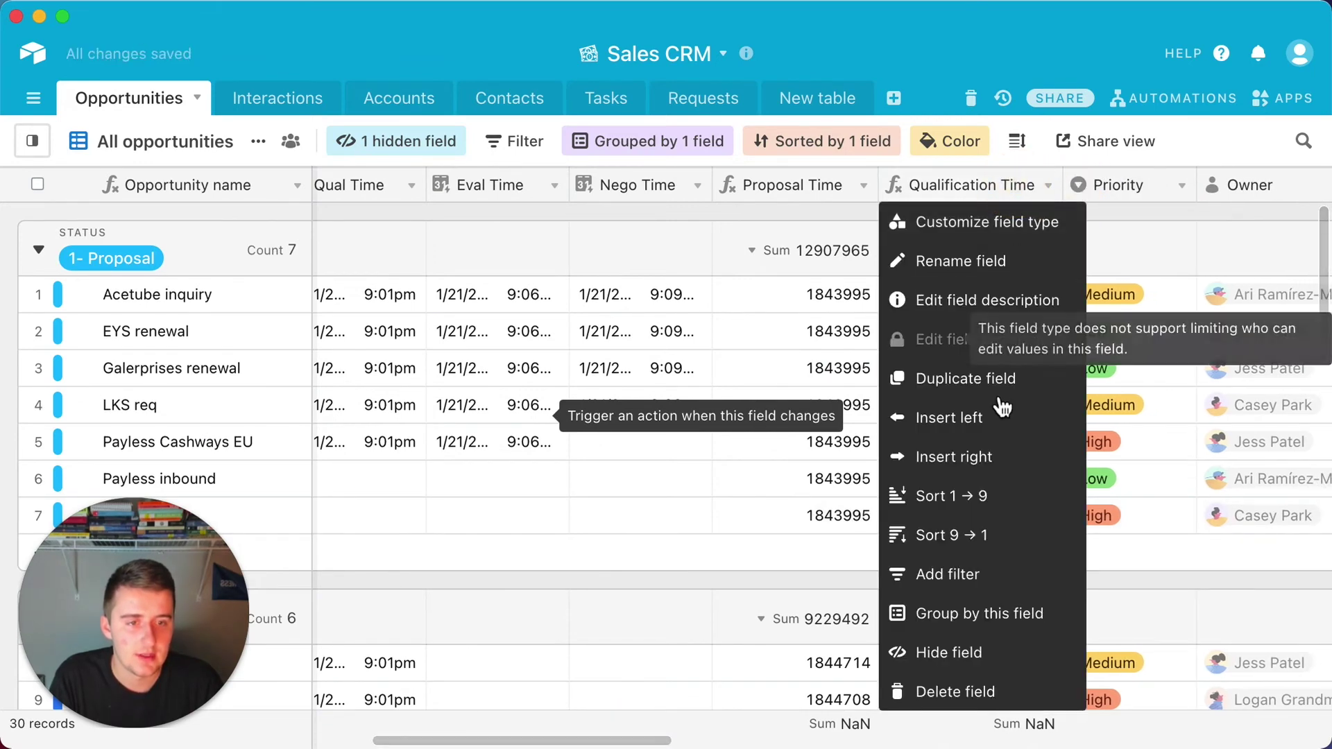
click(993, 456)
scroll(996, 417, down, 5)
scroll(995, 418, down, 3)
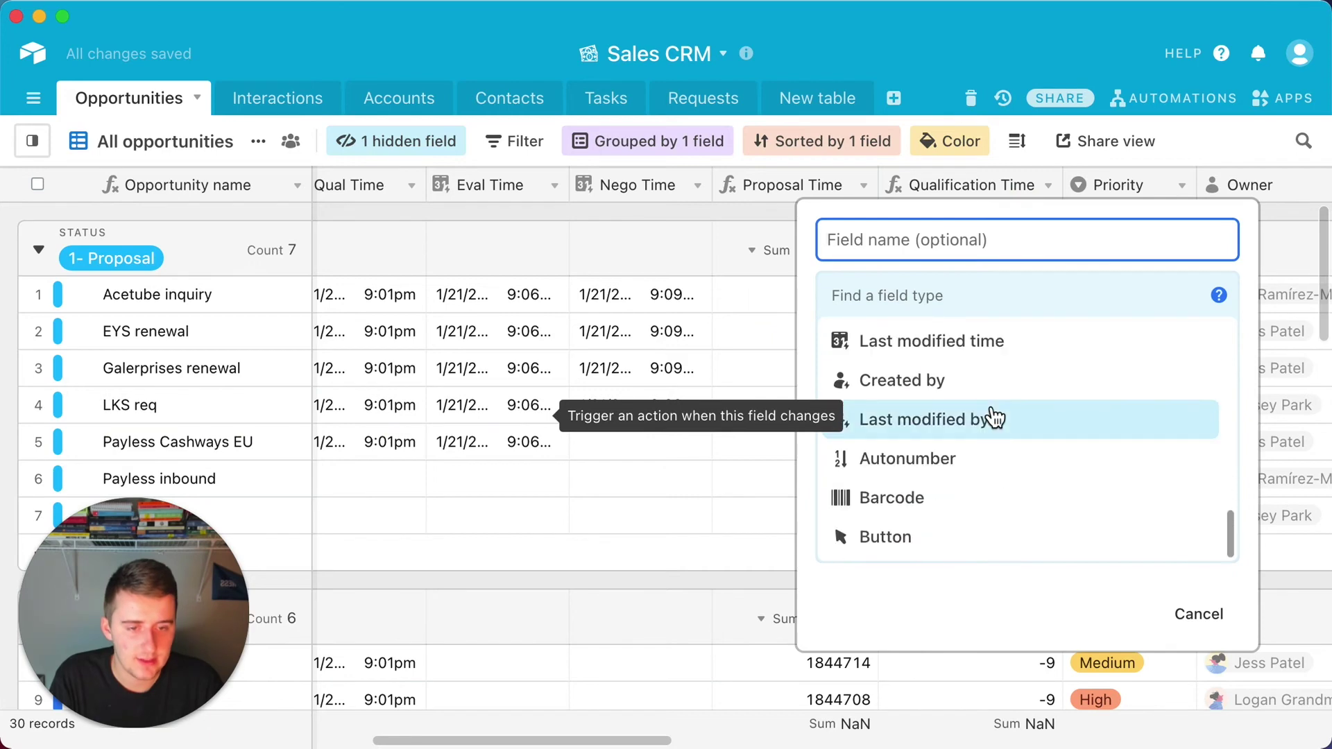
scroll(996, 418, up, 6)
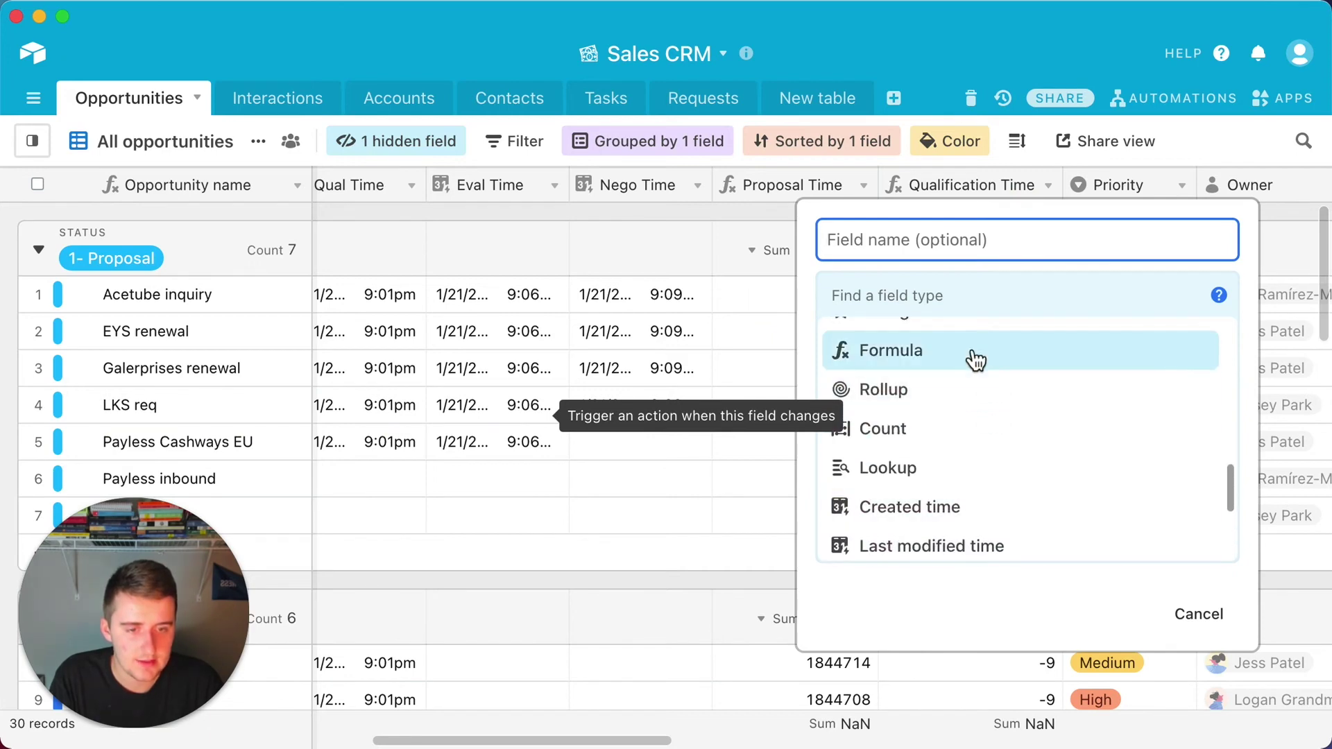
click(976, 357)
click(937, 241)
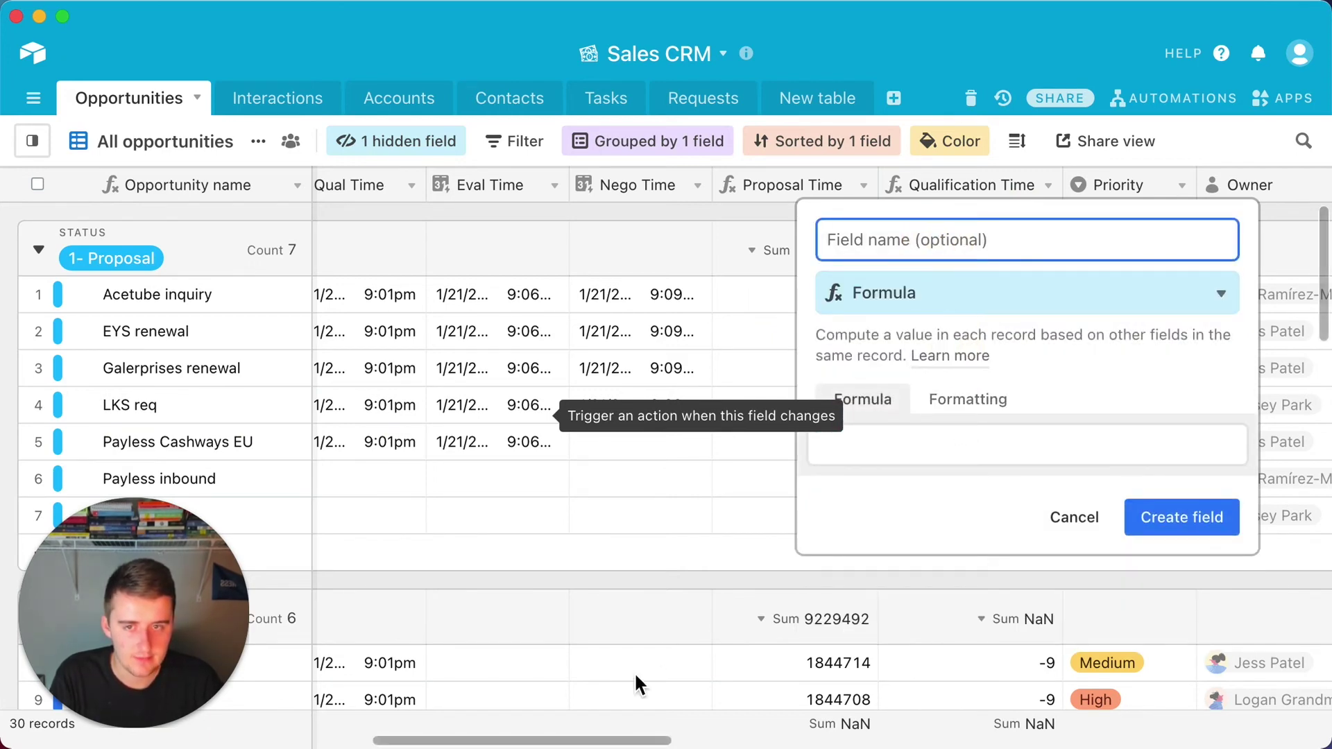
text(Evaluation Time)
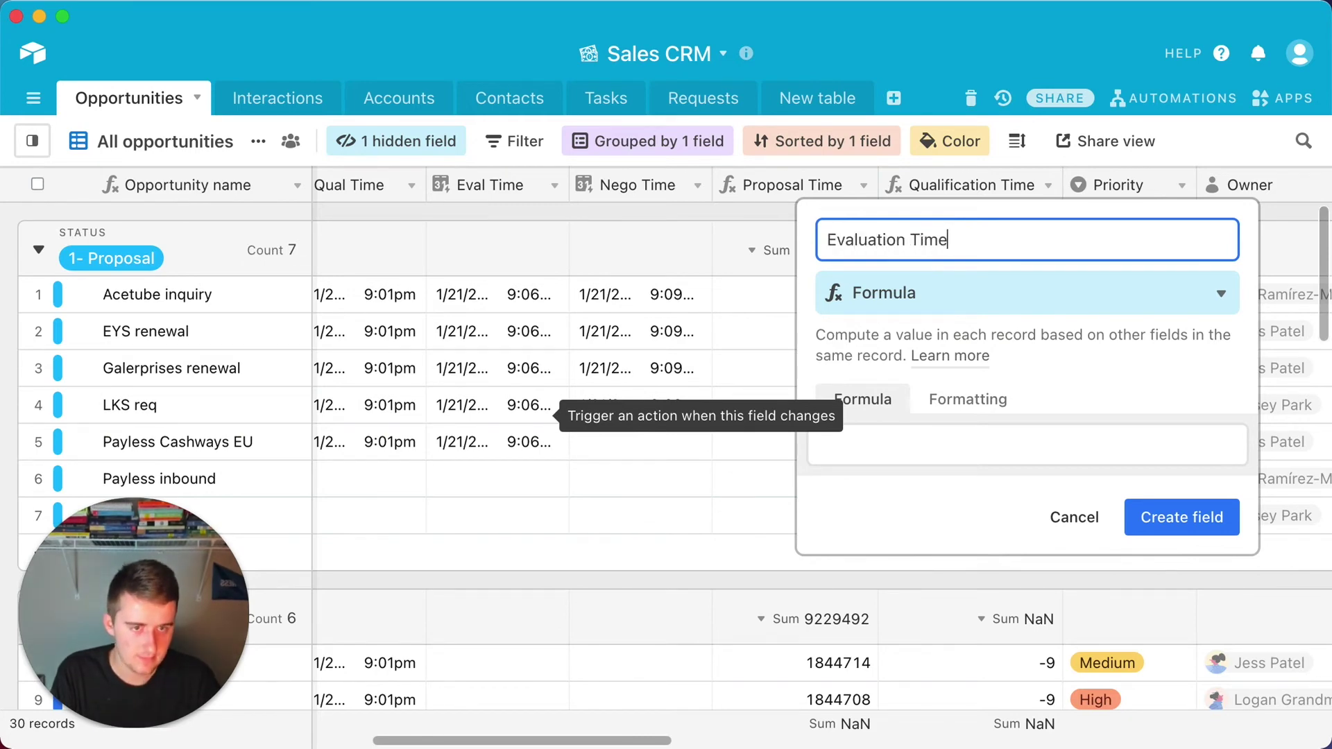
- Set the Evaluation Time formula to DATETIME_DIFF({Eval Time},{Qual Time},'minutes') and create the field
click(971, 451)
text(DATETIME_DIFF({Prop Time},Created,'minutes'))
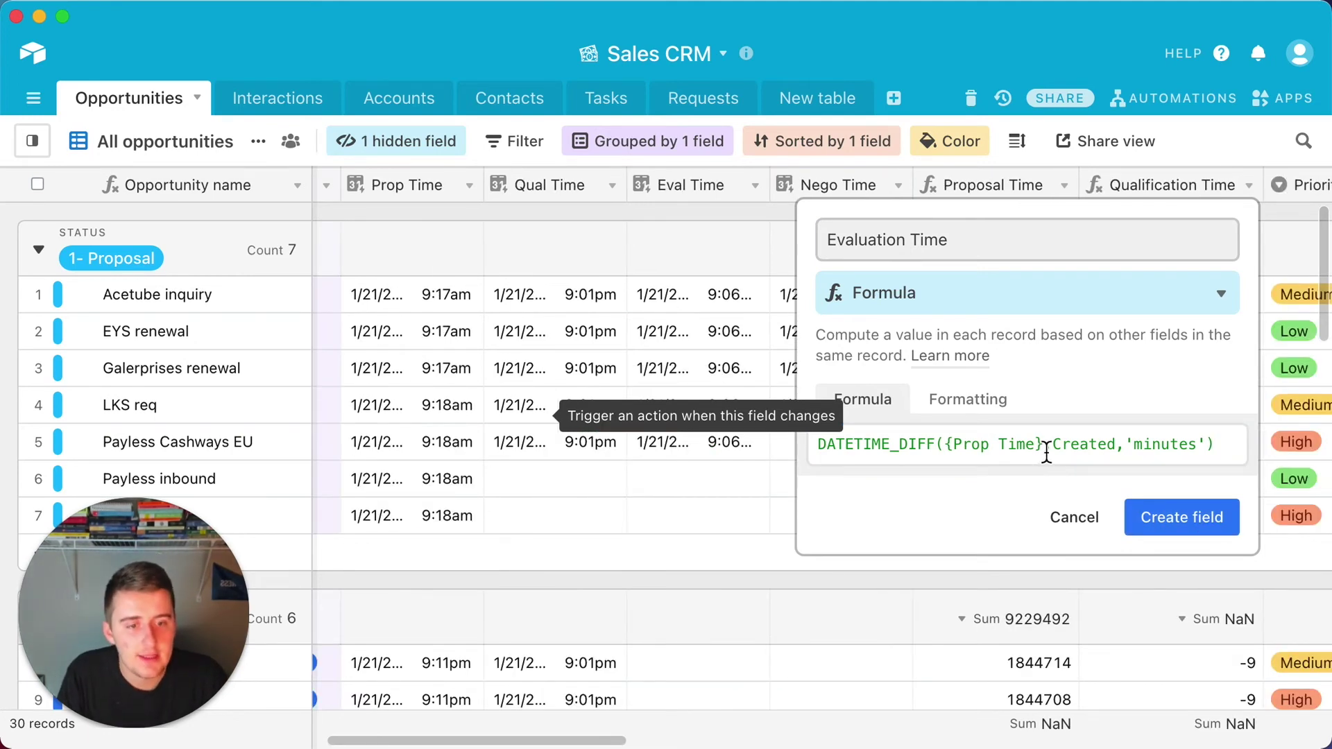
drag(1046, 454, 949, 453)
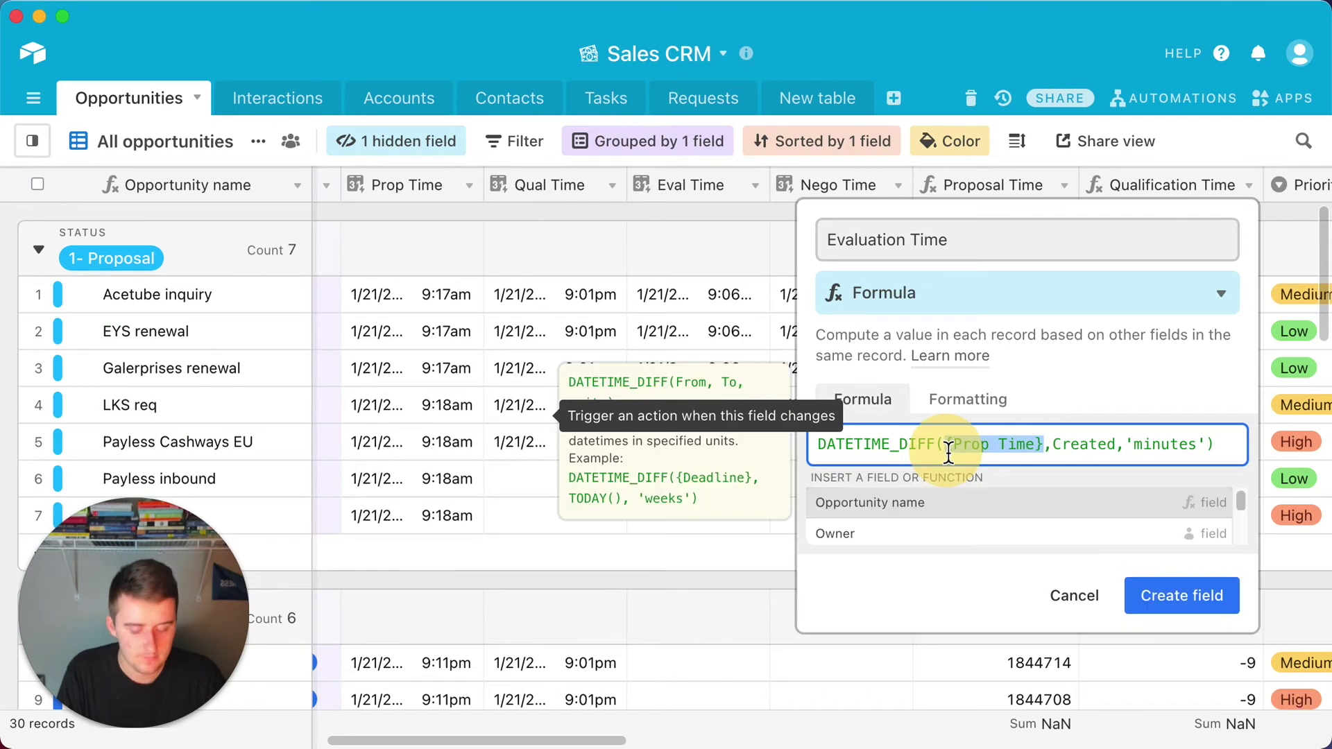
text(eval)
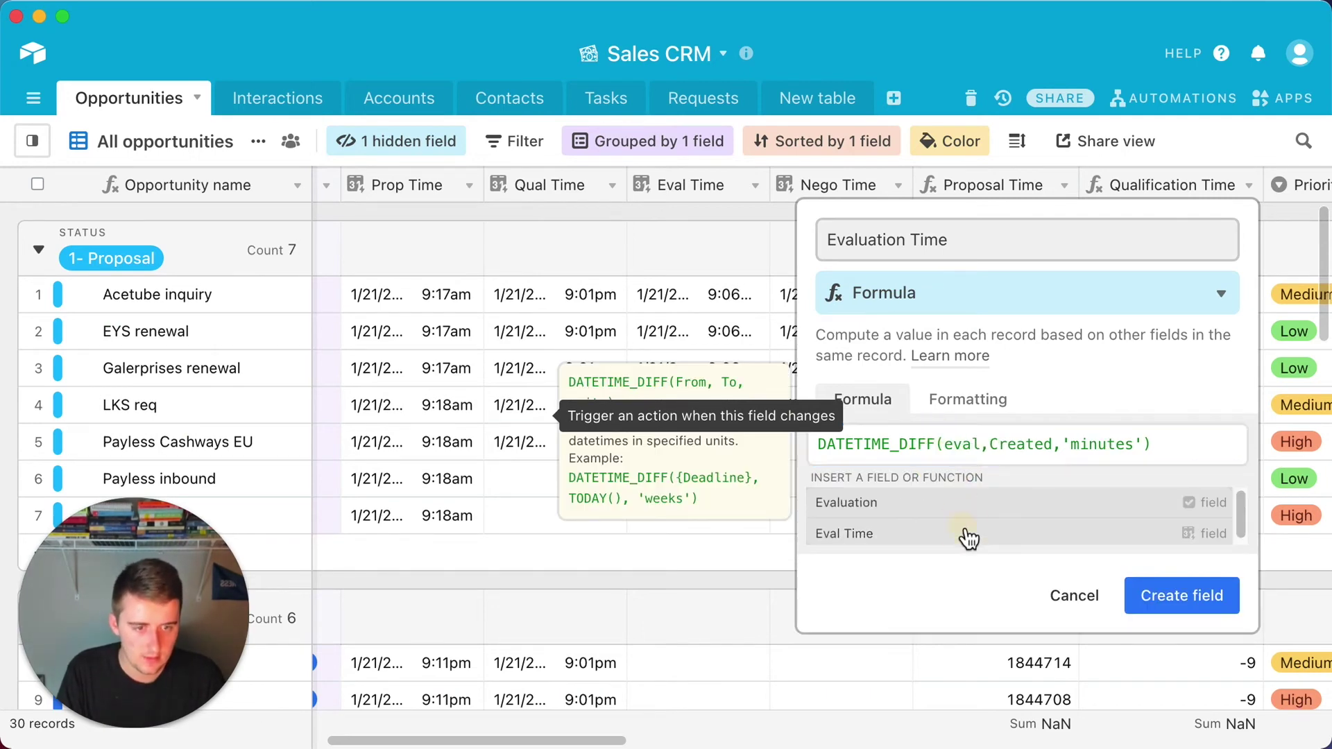
click(968, 533)
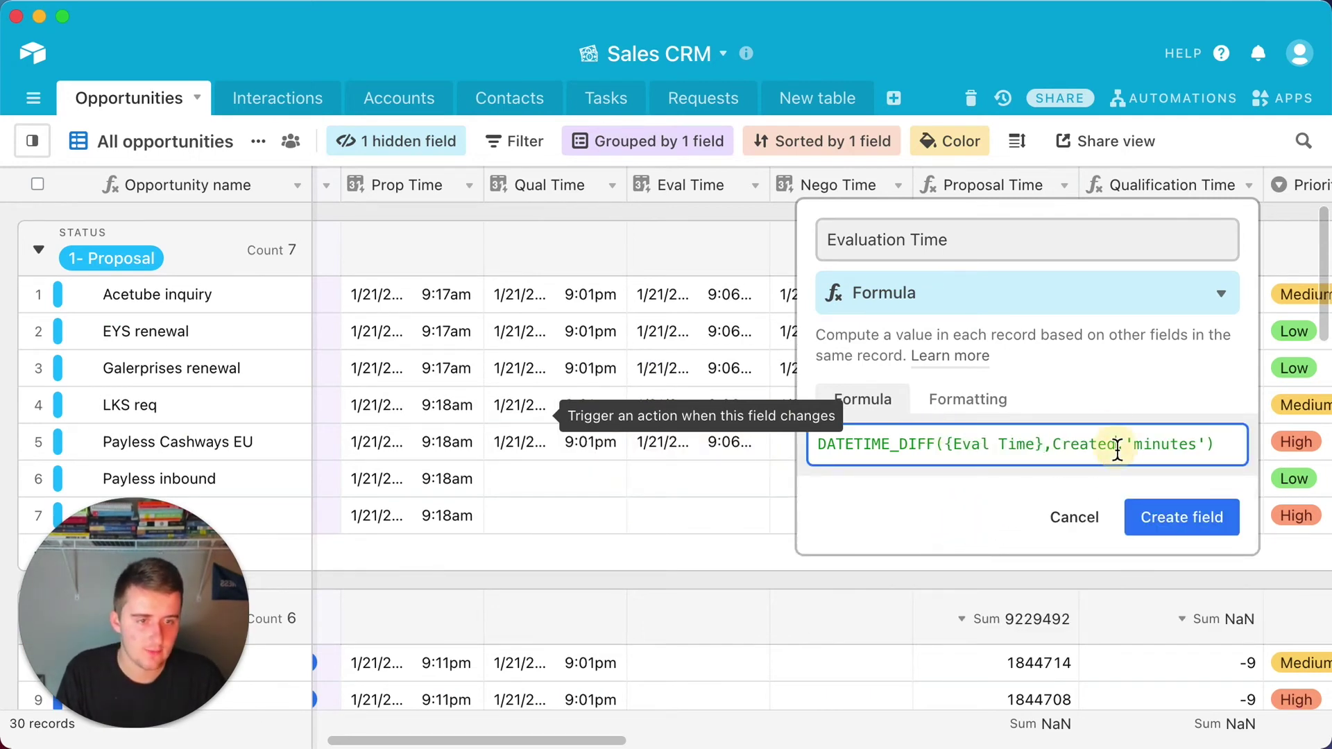
drag(1118, 449, 1058, 452)
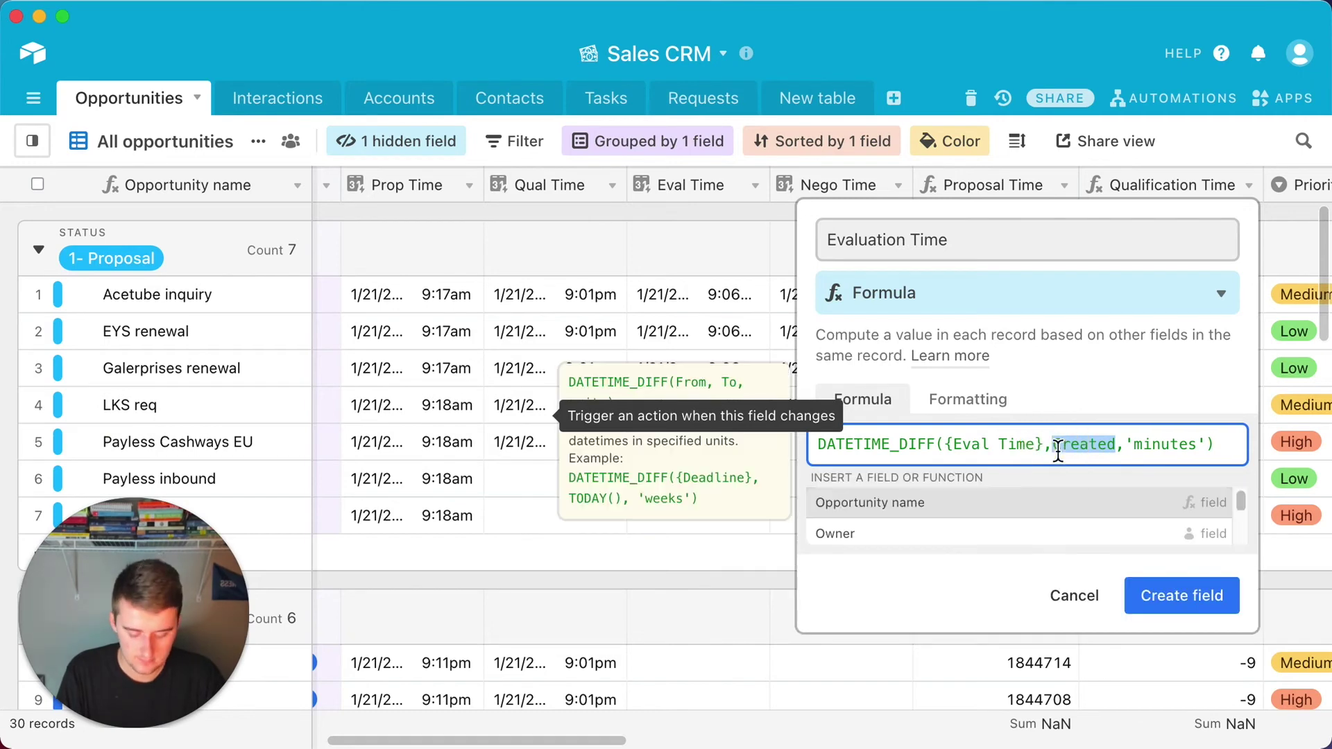
text(qual time)
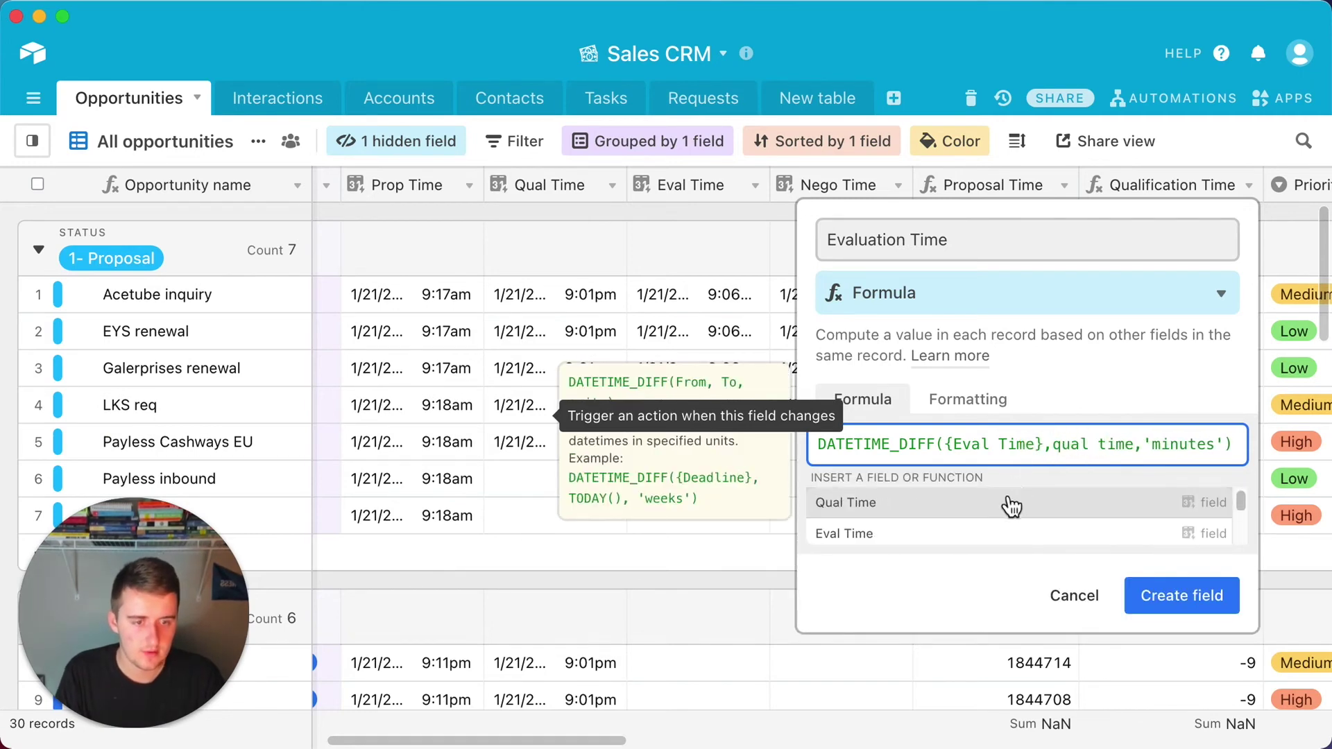
click(1012, 506)
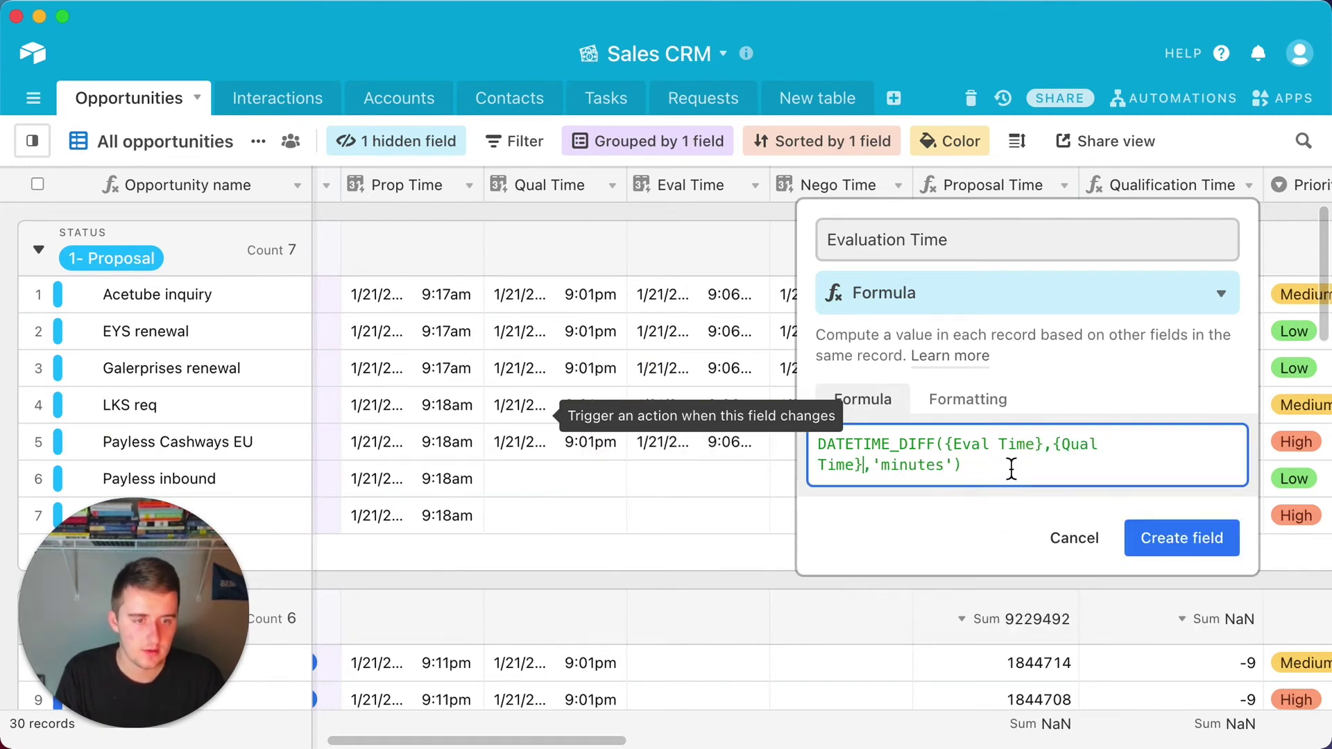
click(1193, 539)
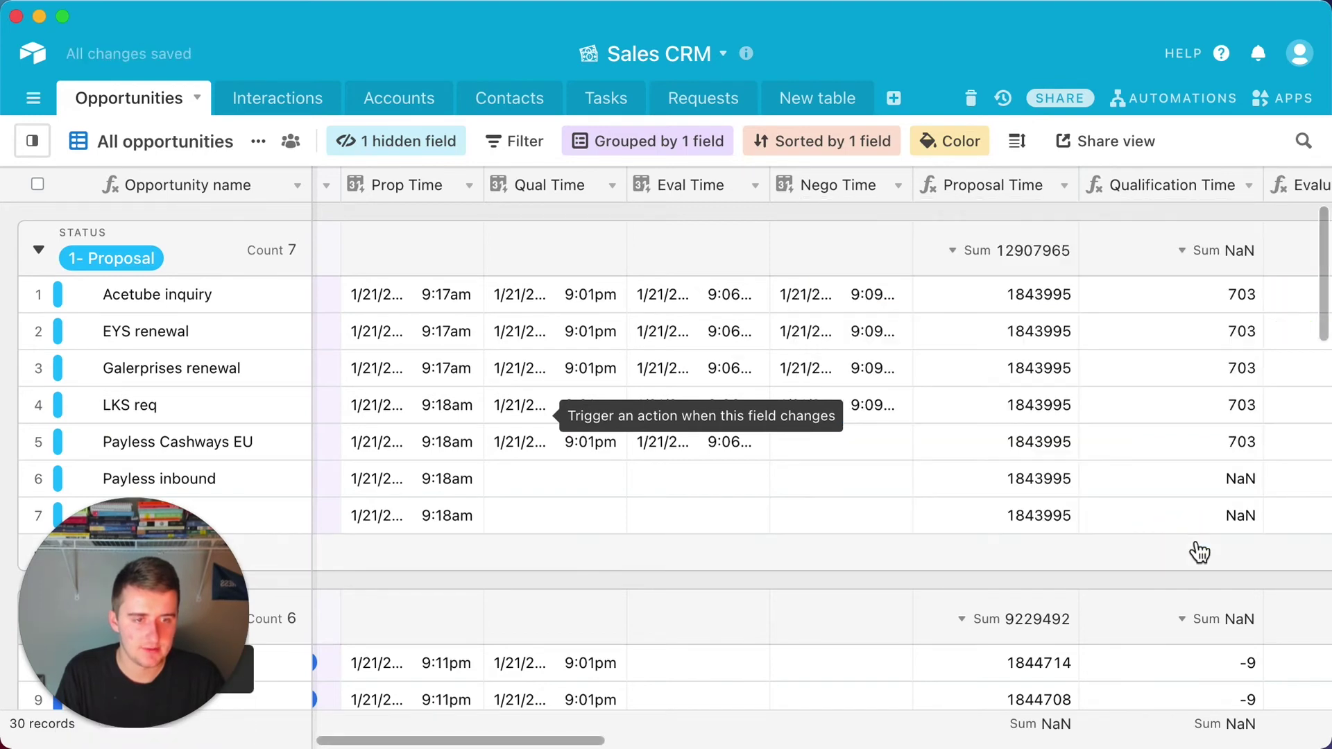
- Narrow the Evaluation Time column slightly so it fits its header
drag(597, 741, 708, 744)
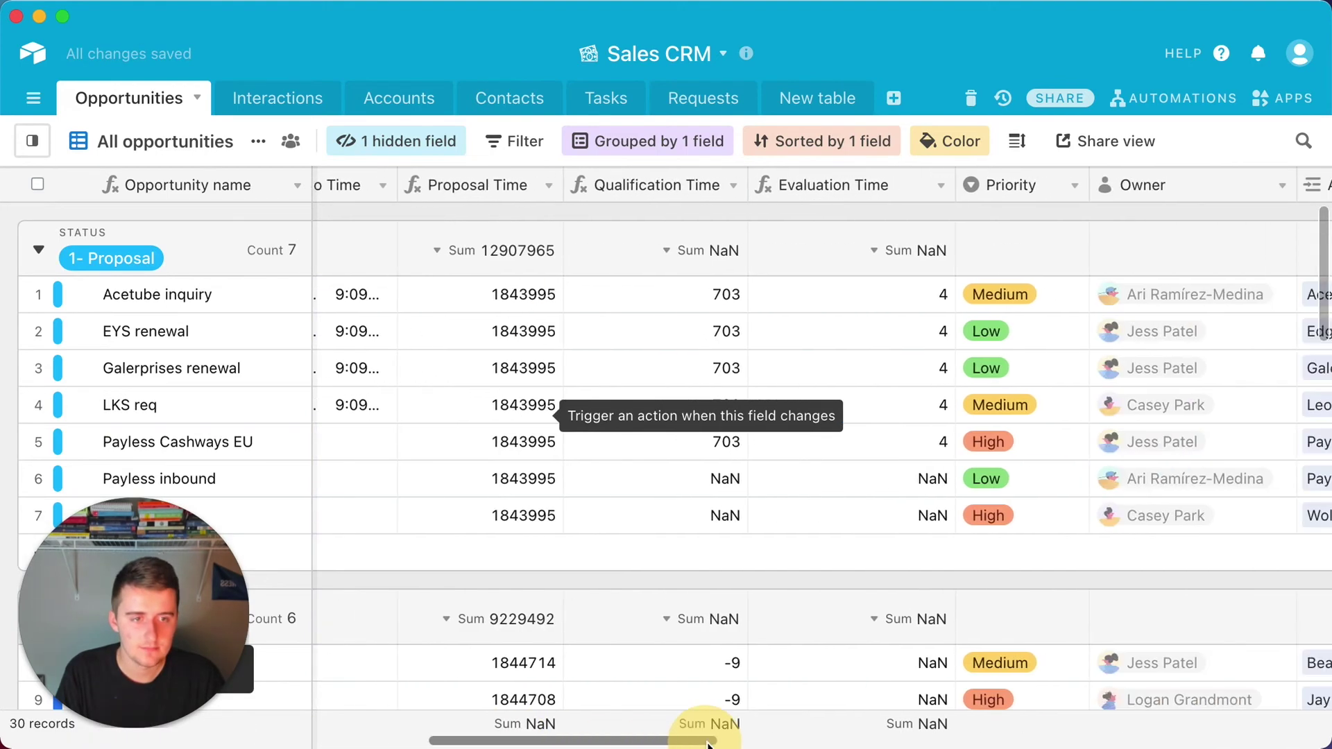
drag(967, 187, 934, 185)
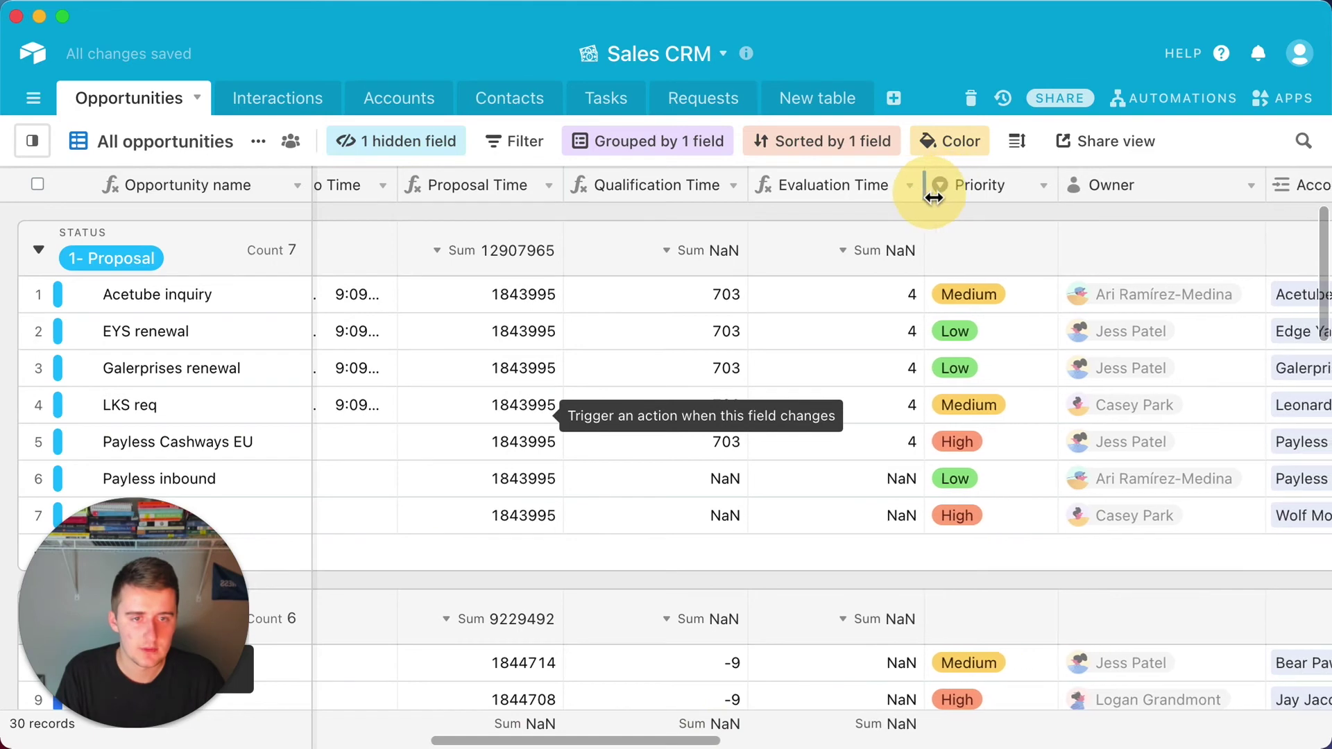
drag(536, 741, 416, 739)
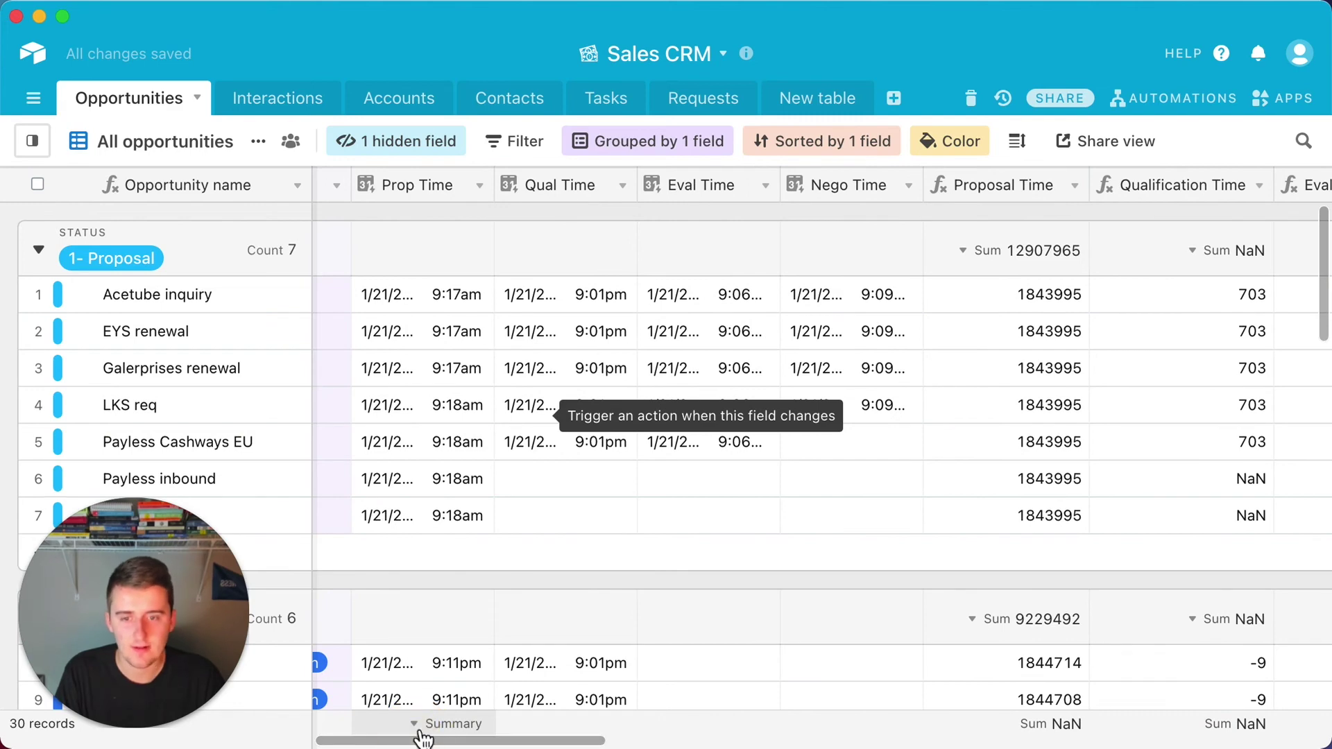
- Insert a Formula field directly after Evaluation Time and enter DATETIME_DIFF({Prop Time},Created,'minutes') as its formula
drag(426, 736, 476, 723)
right_click(1092, 190)
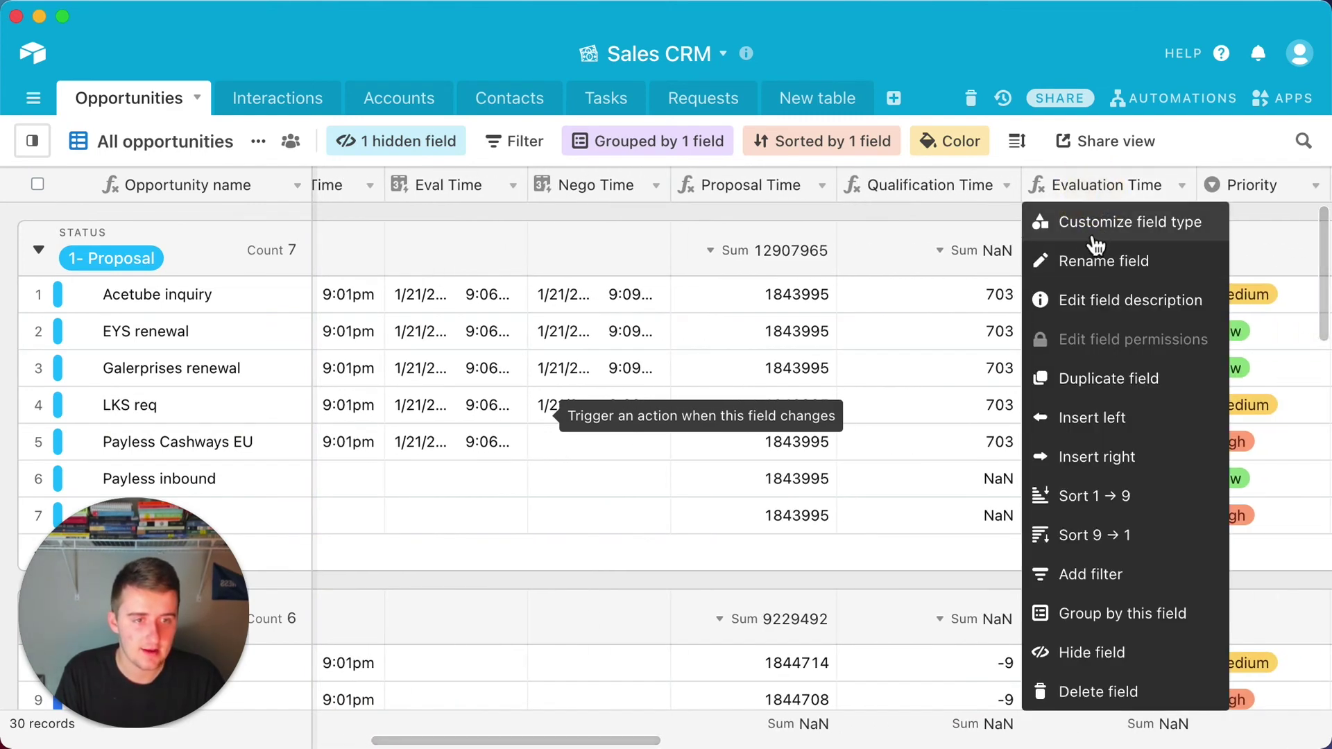
click(1088, 458)
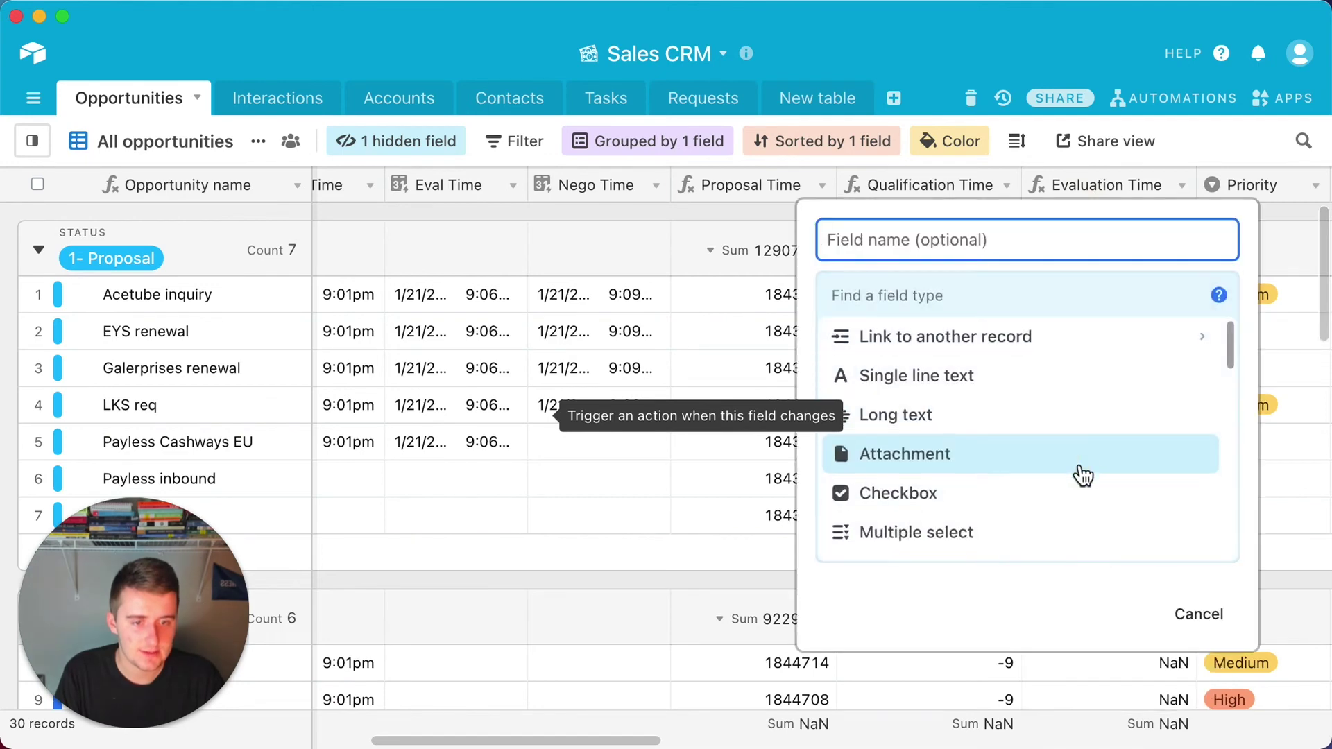
scroll(1079, 476, down, 3)
click(1025, 530)
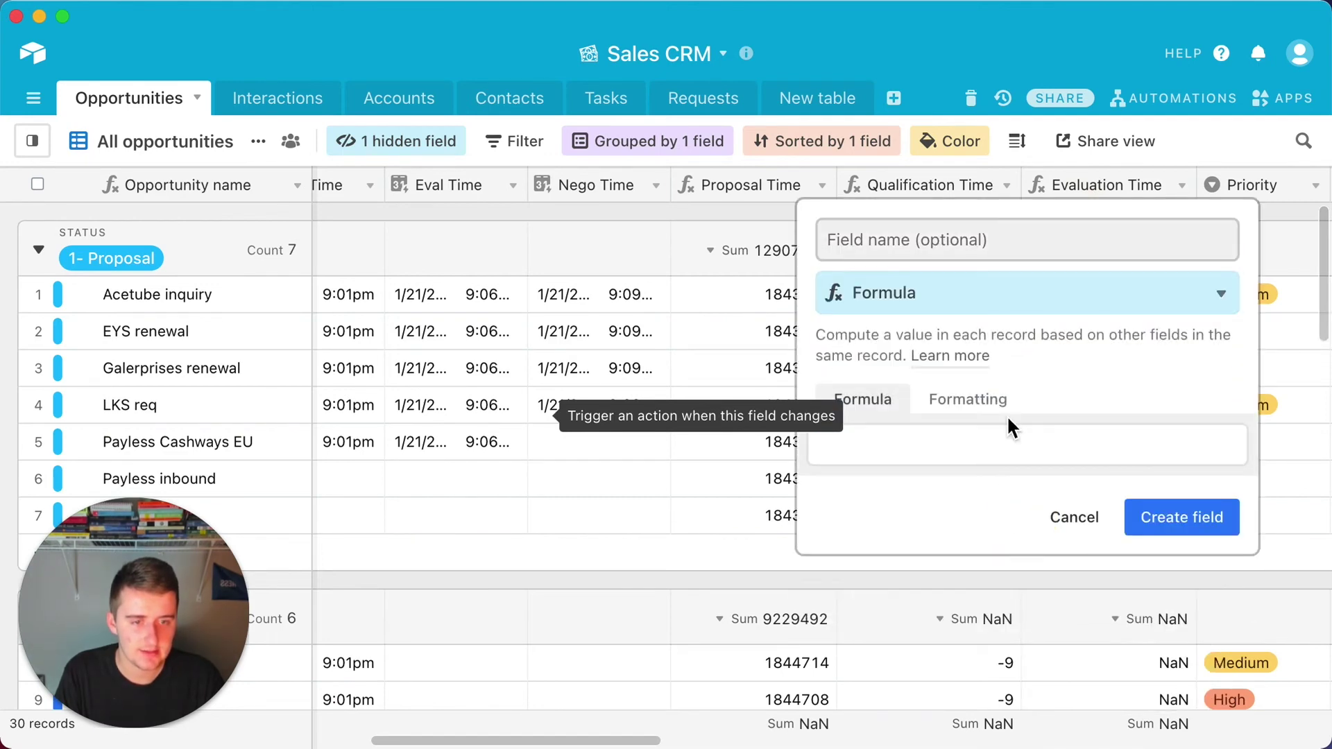
click(1002, 431)
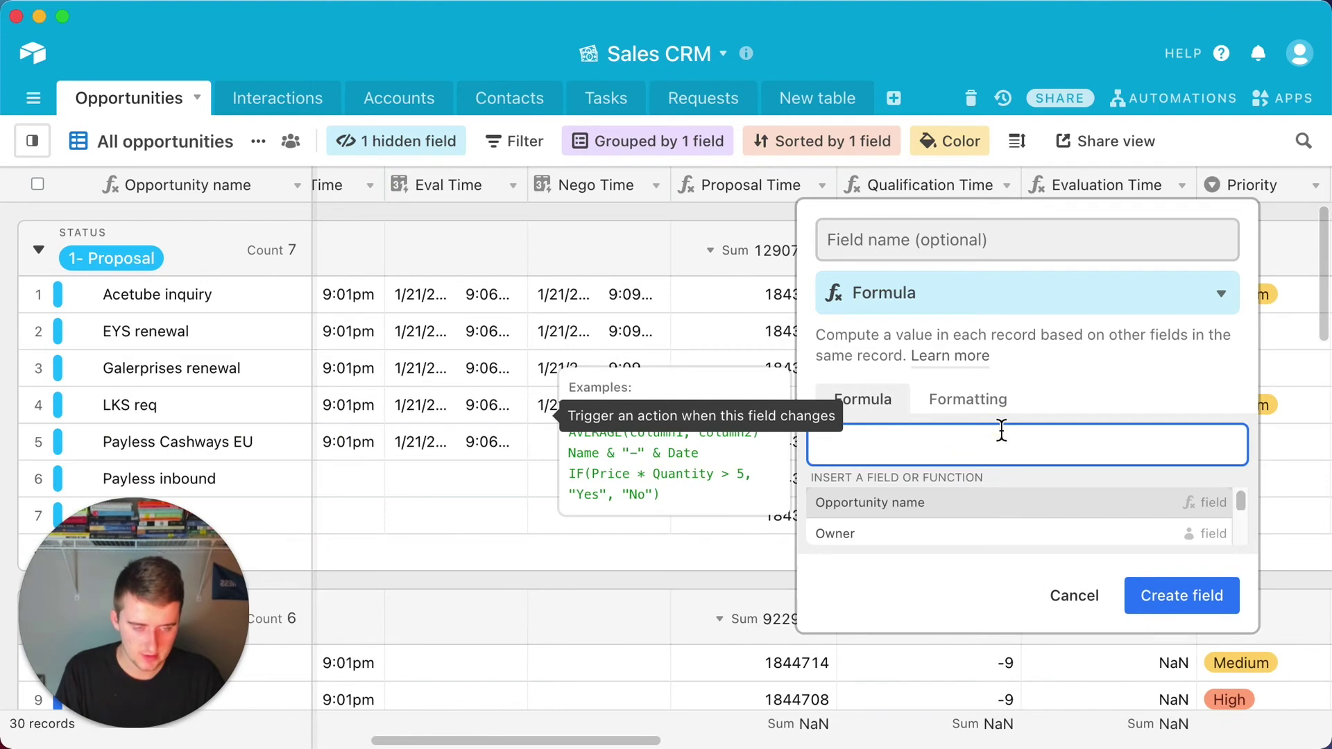
text(DATETIME_DIFF({Prop Time},Created,'minutes'))
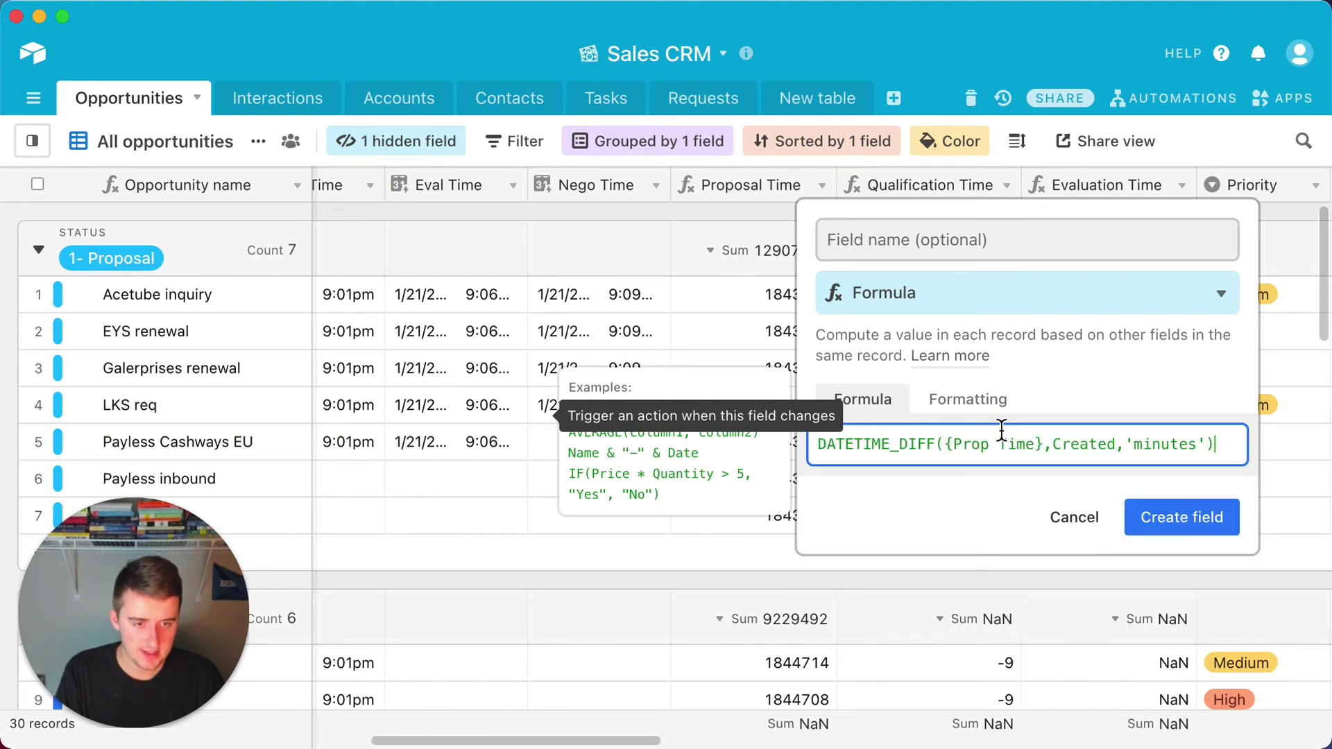
- Name the new formula field Negotiation Time
click(1043, 447)
drag(1043, 448, 946, 446)
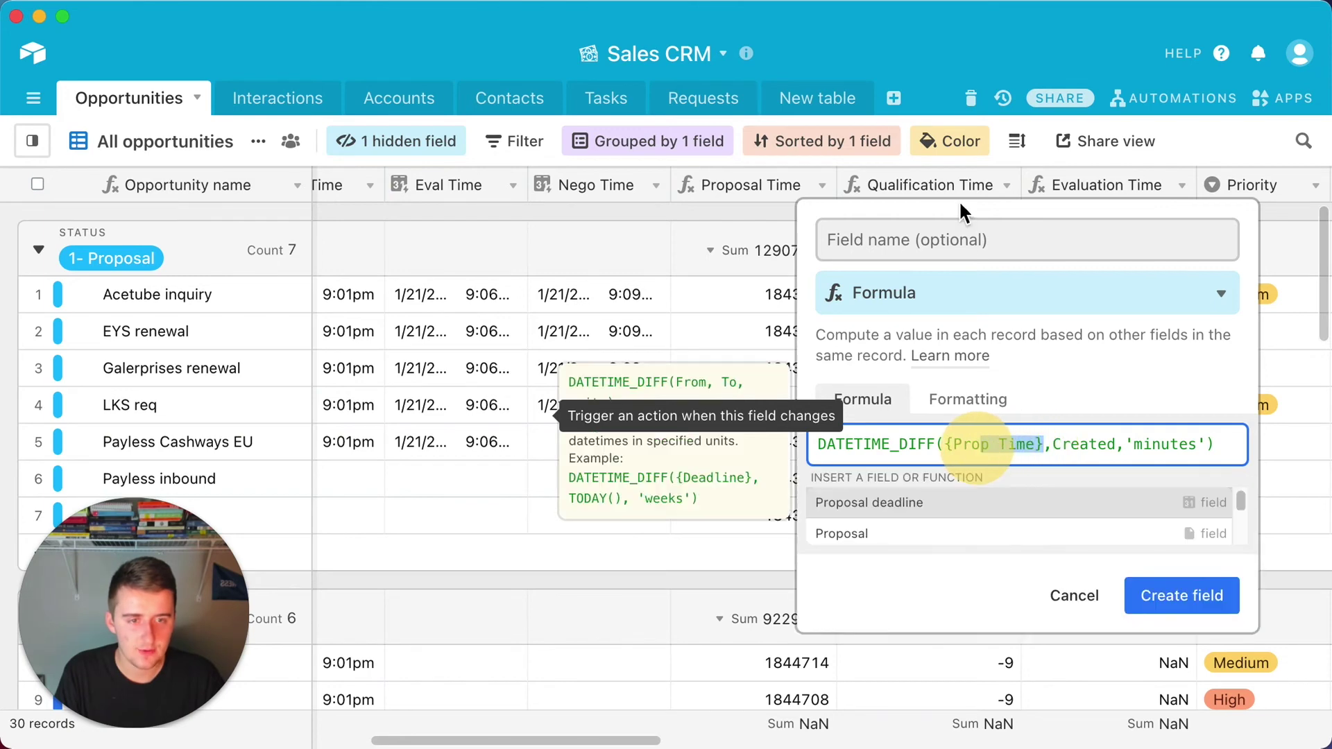
click(959, 243)
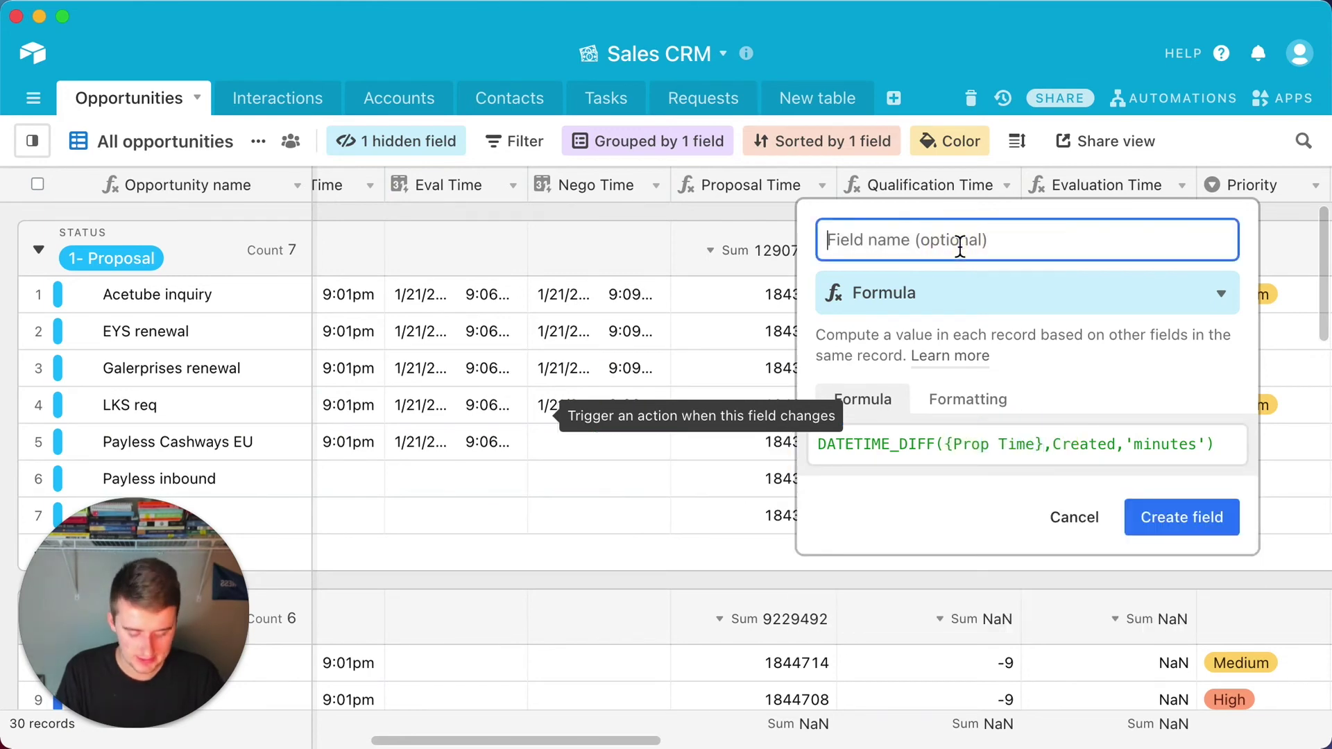
text(No)
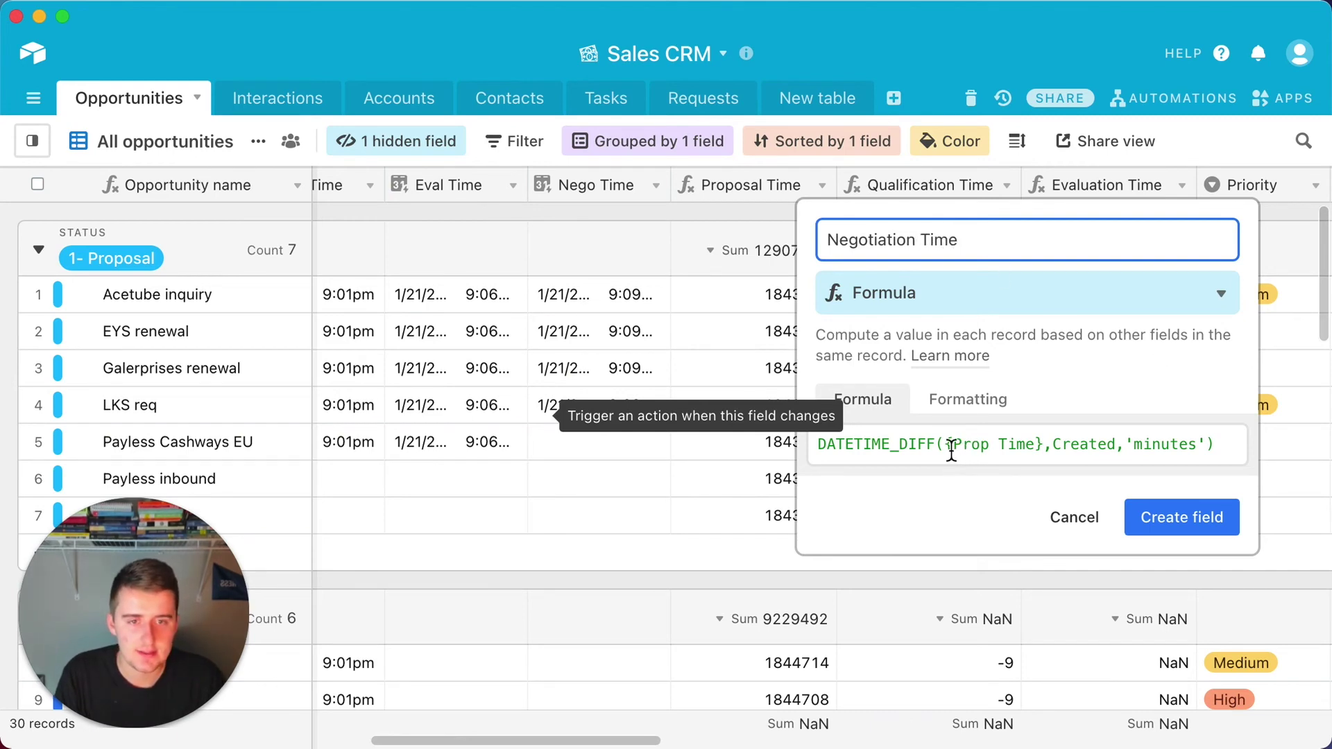
- Replace the formula's arguments with {Nego Time} and {Eval Time}, keeping 'minutes' as the unit, and create the field
drag(948, 452, 1045, 453)
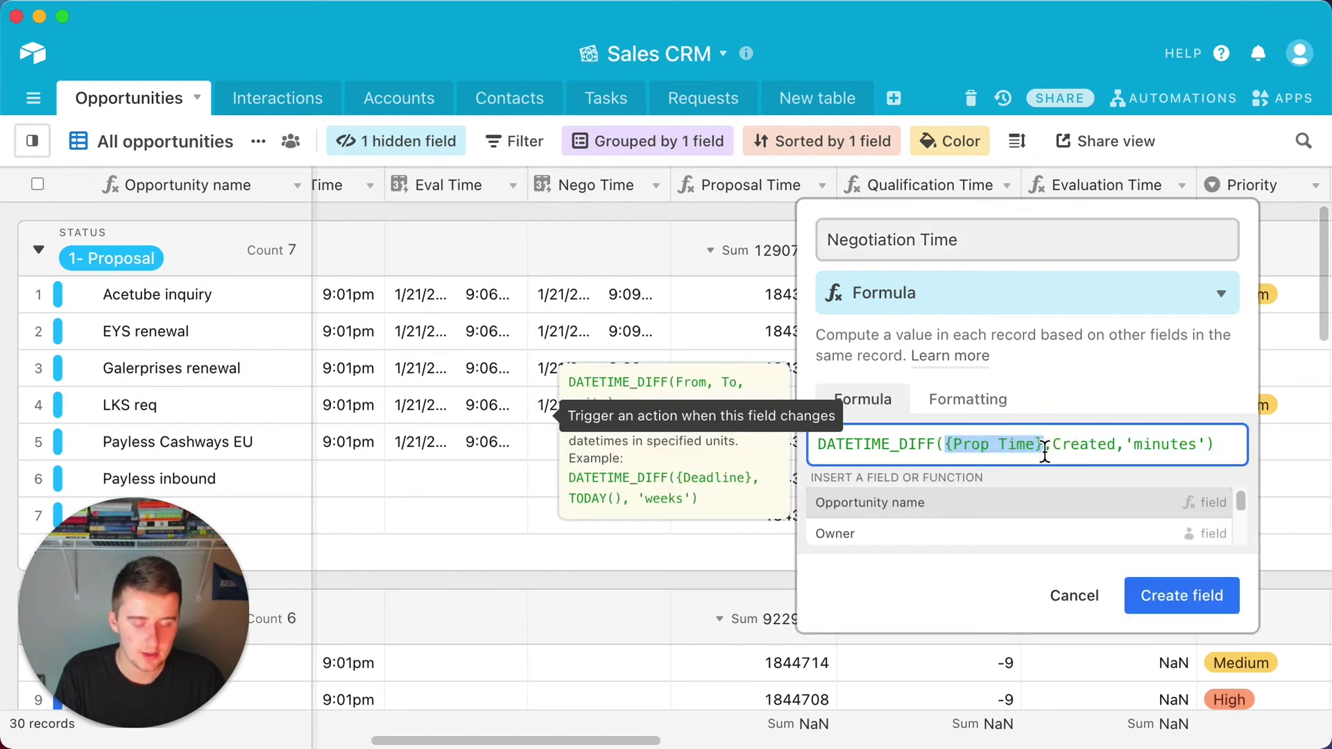
text(nego)
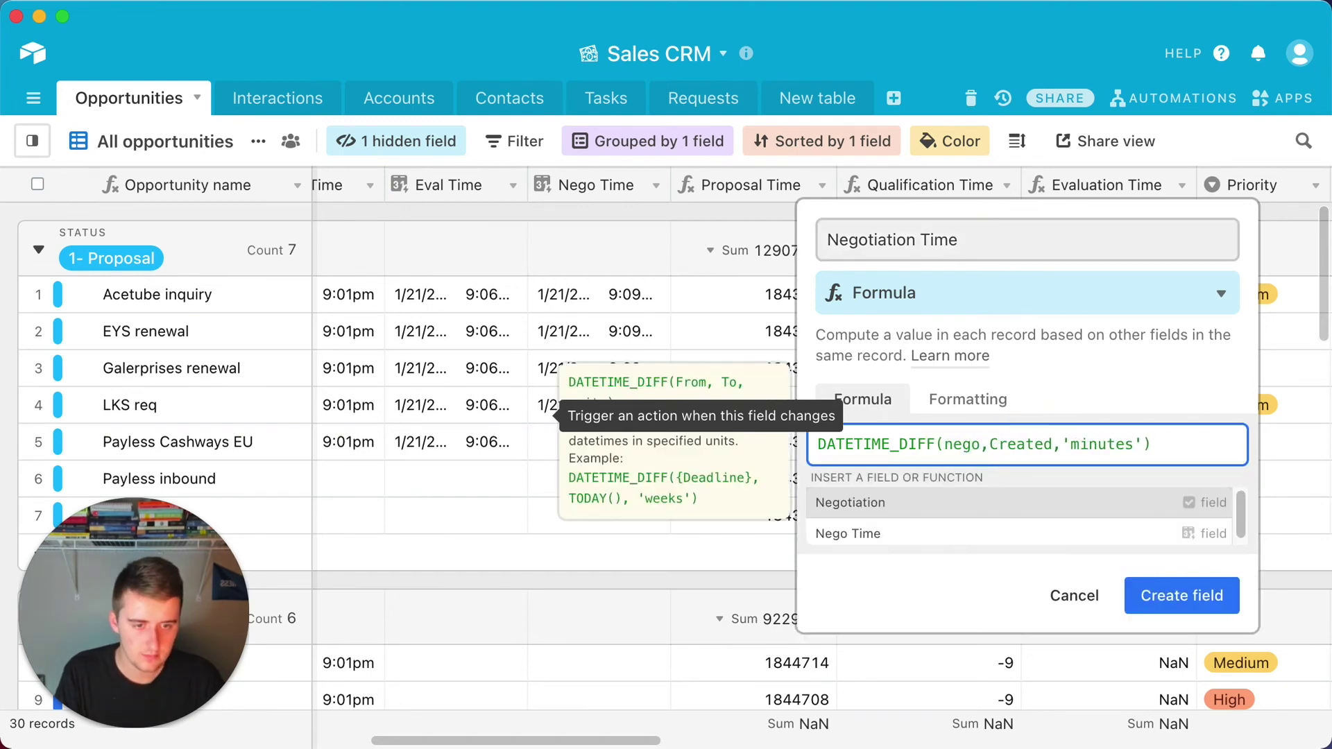
click(1064, 538)
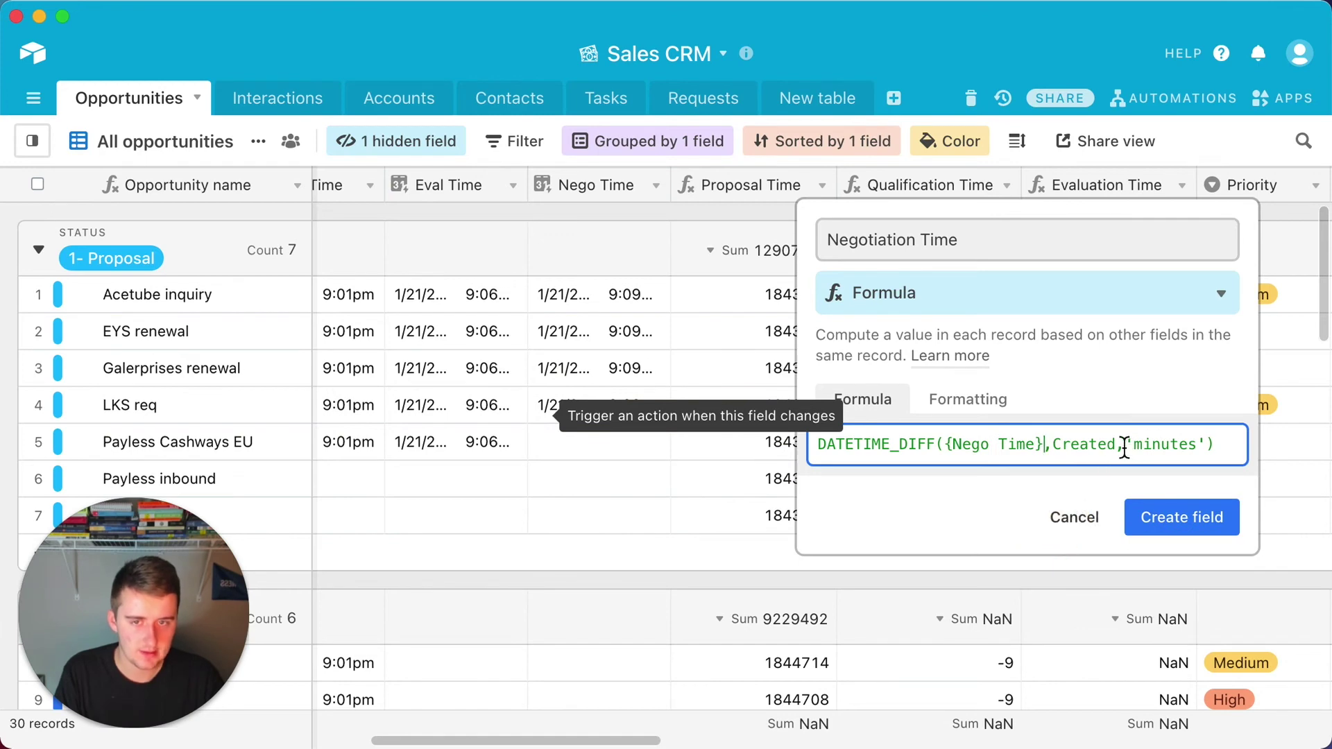
drag(1118, 451, 1051, 452)
text(eval)
click(1034, 535)
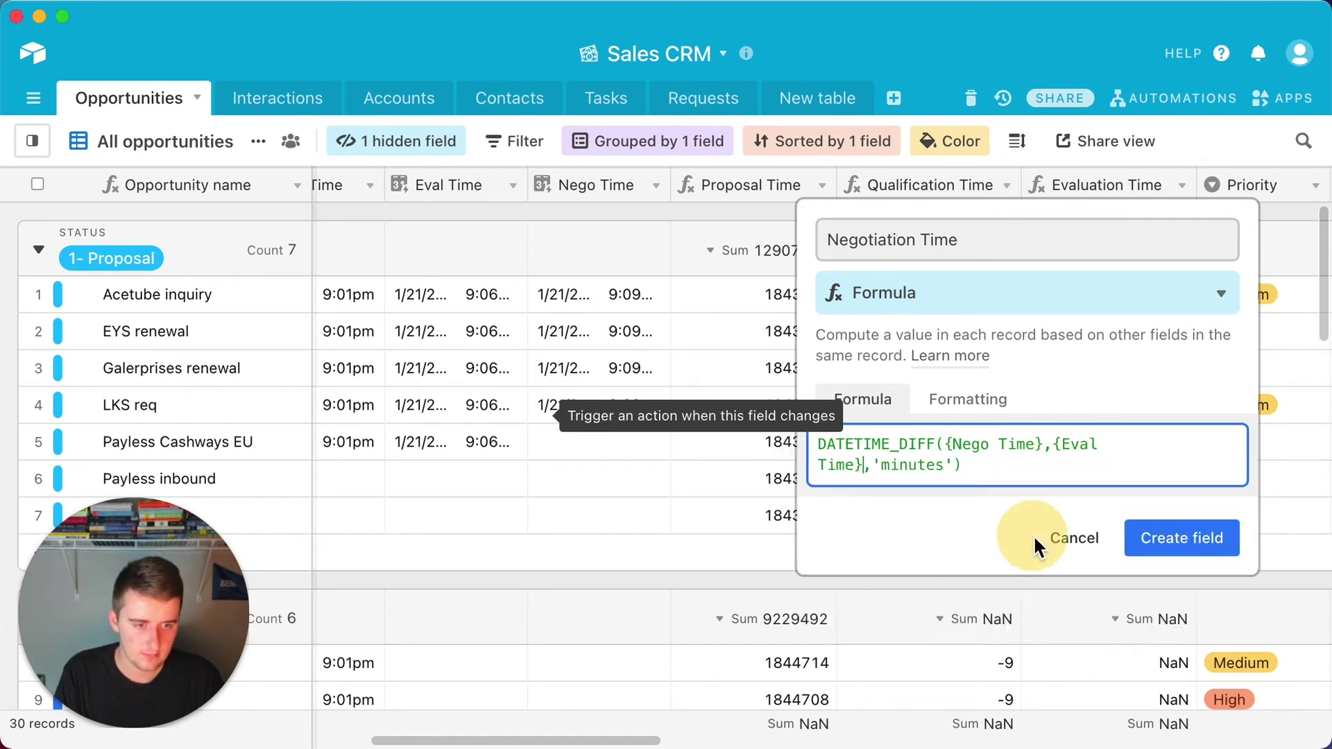
click(1231, 548)
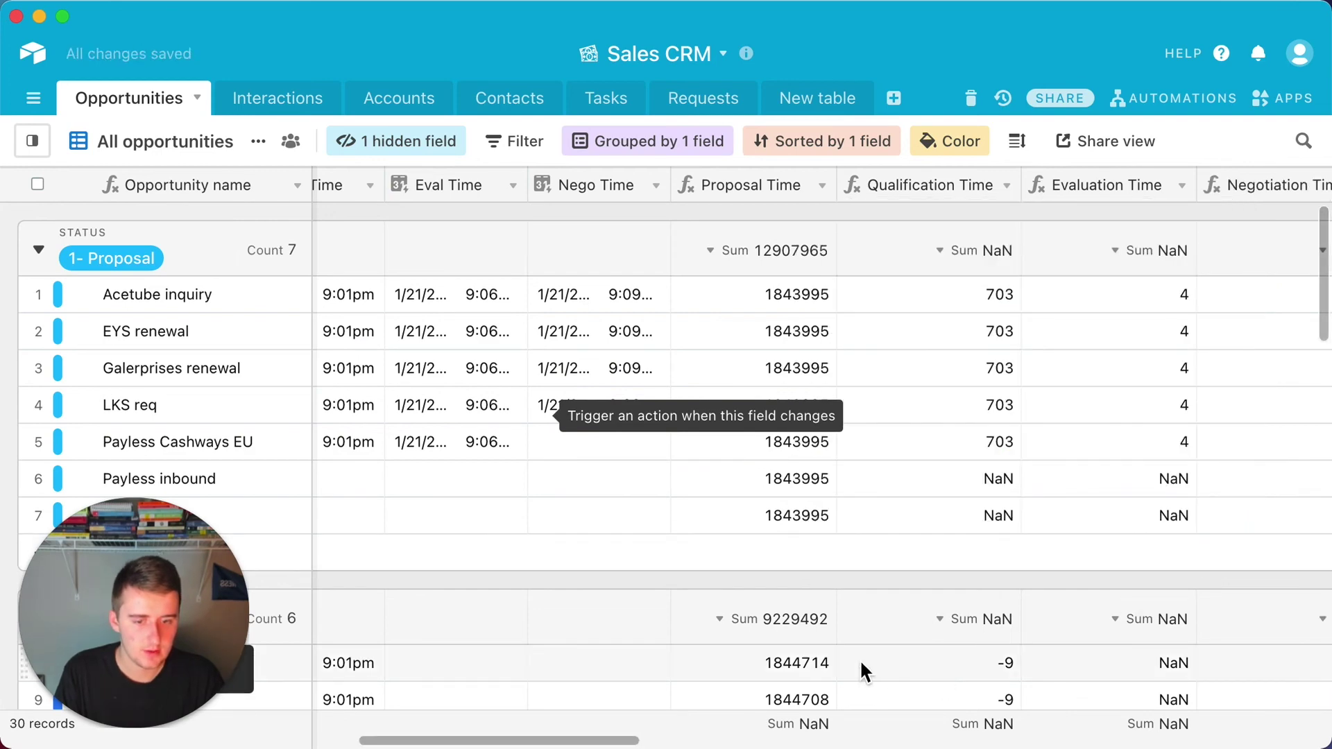
- Hide the Prop Time, Qual Time, Eval Time and Nego Time timestamp fields from the view
drag(553, 741, 481, 743)
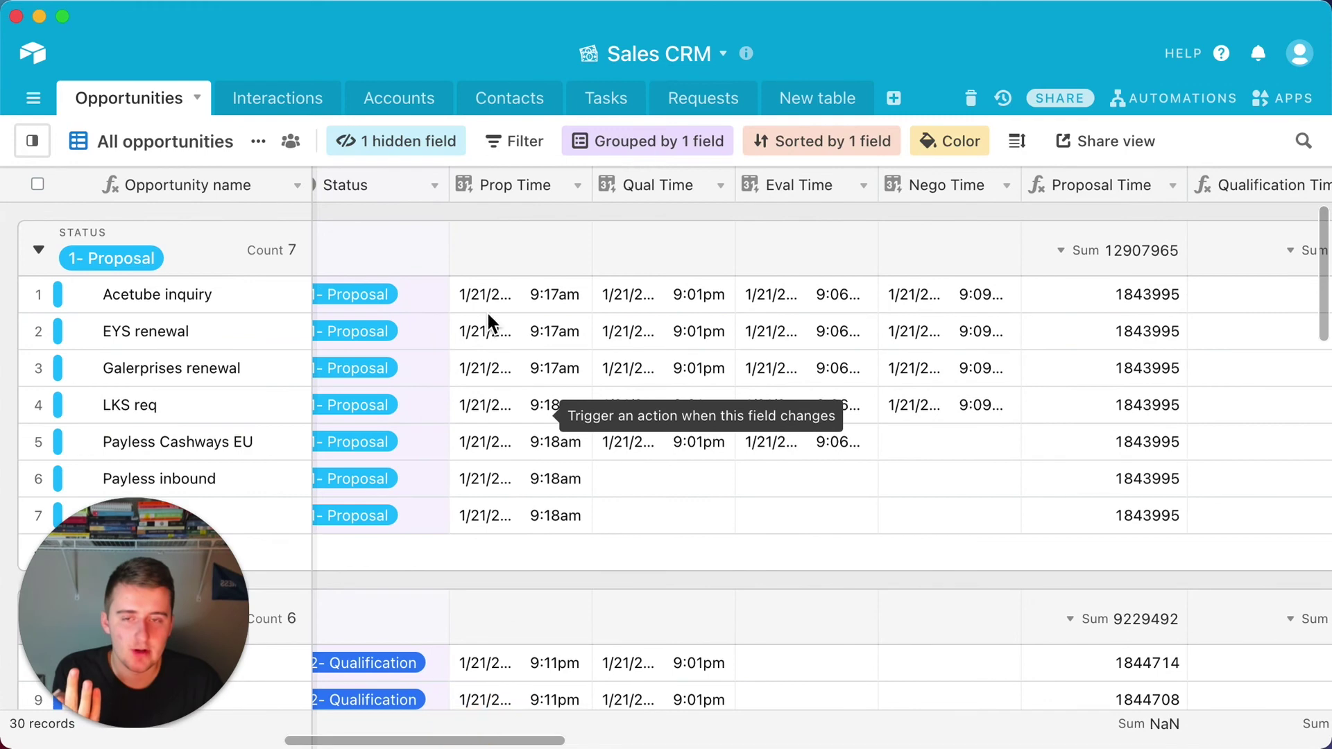
right_click(522, 196)
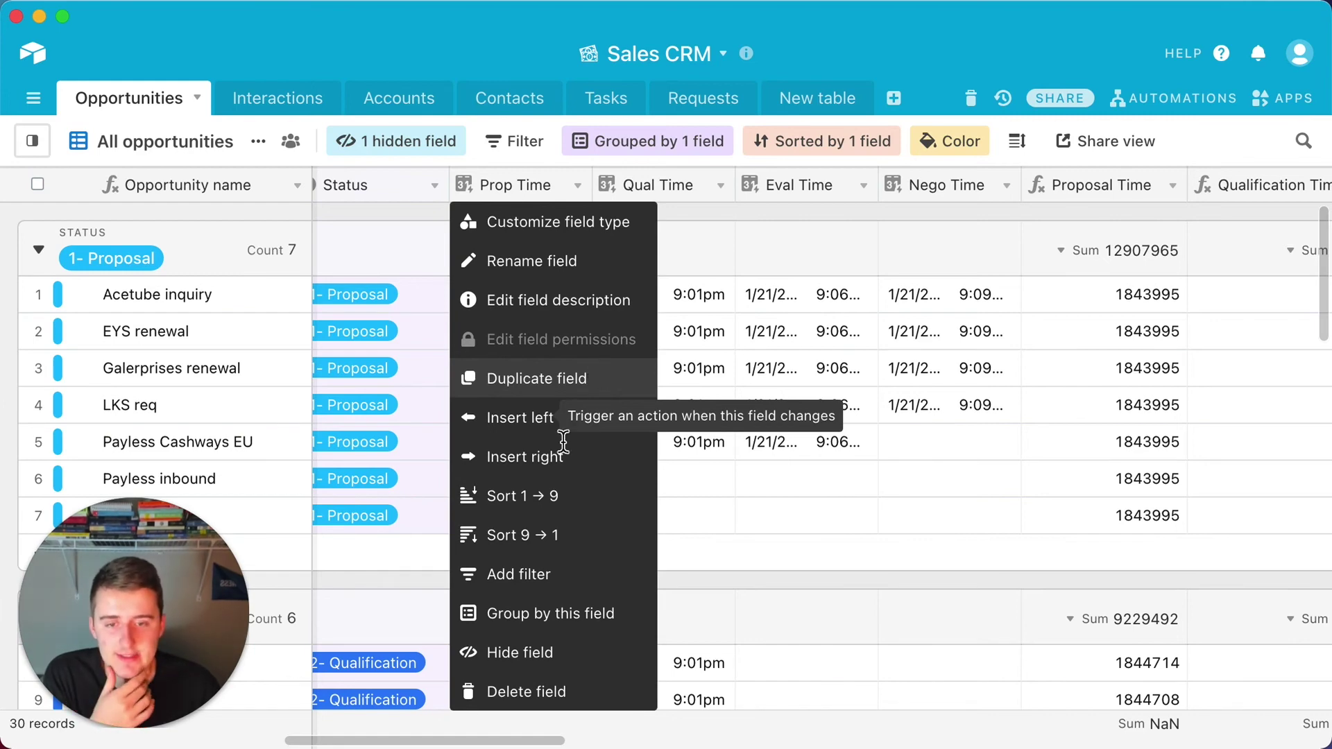
click(583, 666)
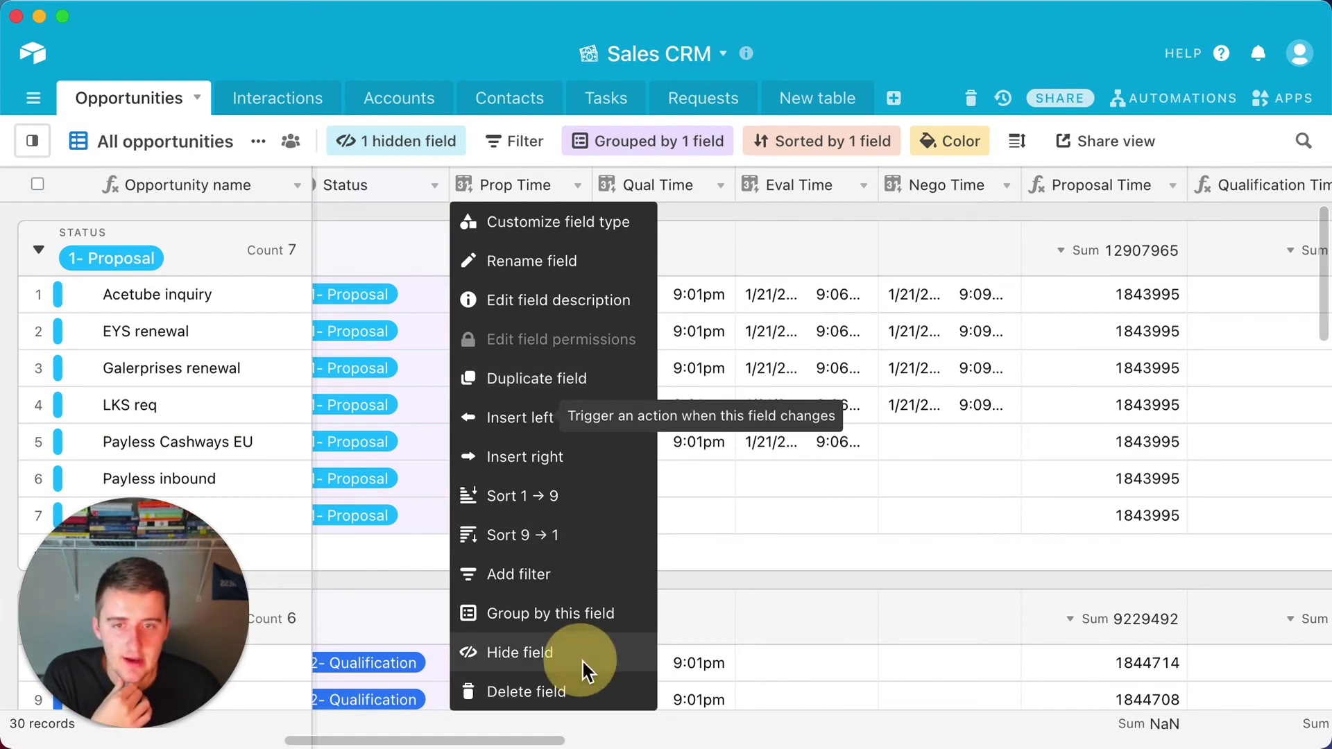
right_click(501, 189)
click(536, 653)
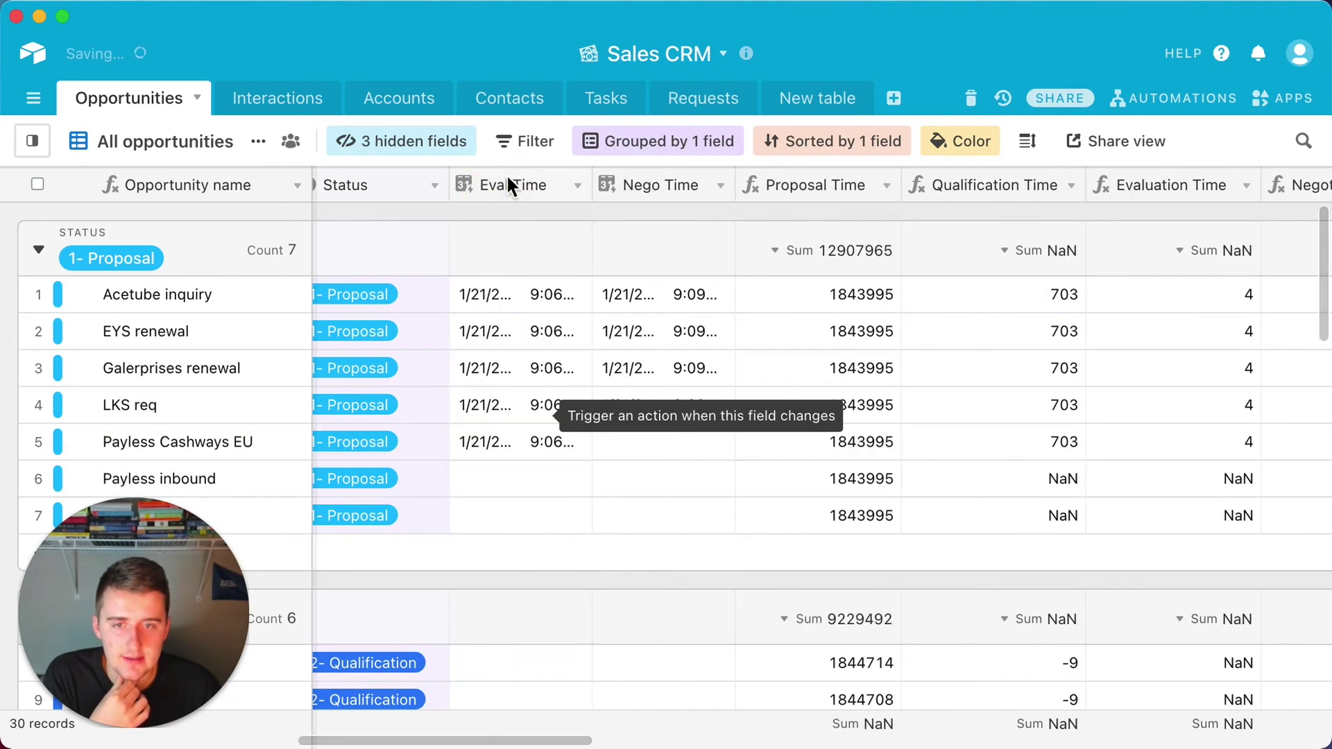
right_click(508, 186)
click(535, 652)
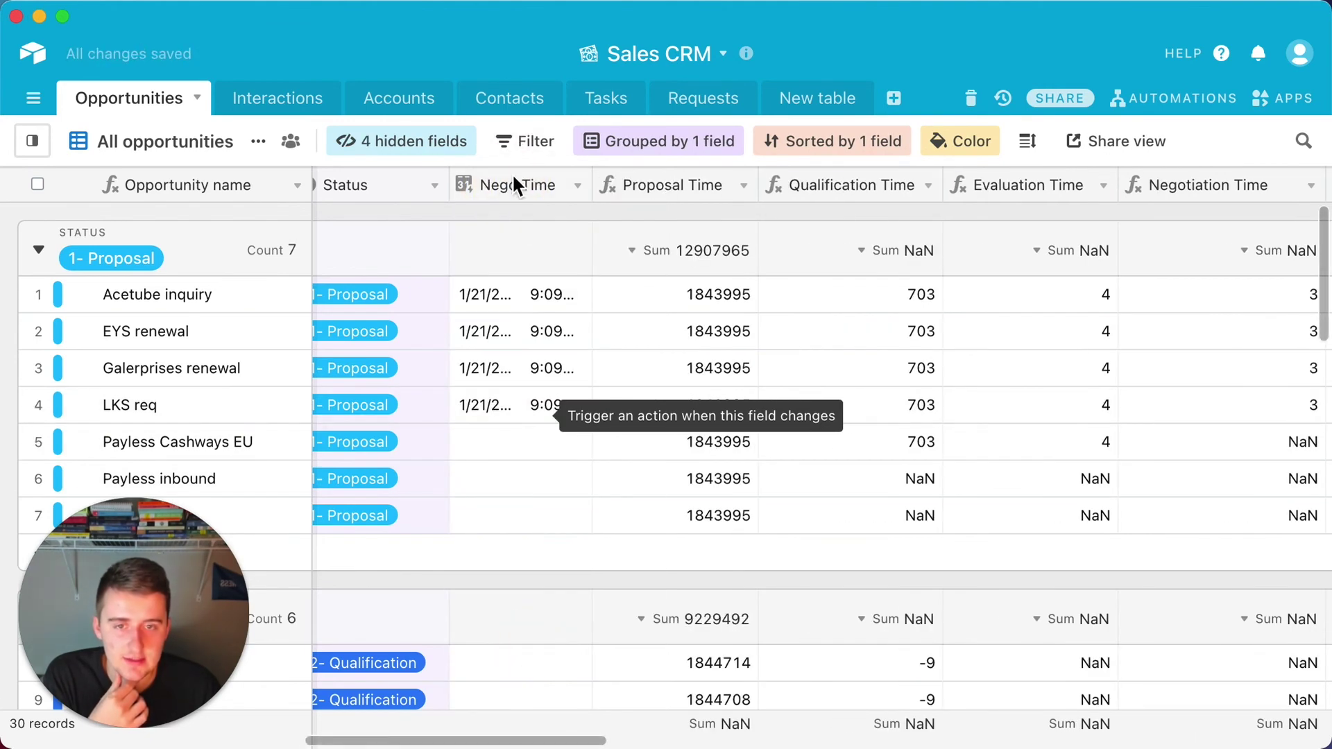
right_click(513, 182)
click(586, 656)
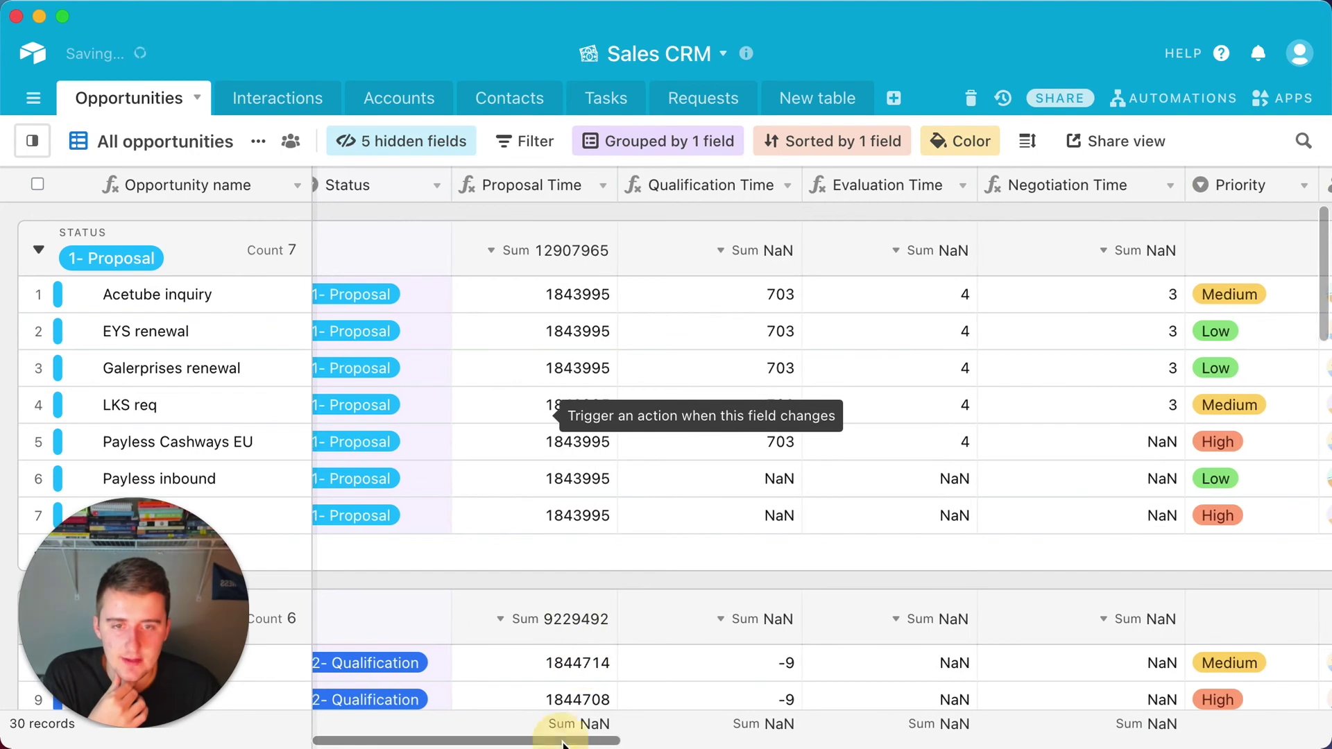
- Hide the Proposal, Qualification, Evaluation and Negotiation checkbox fields from the view
drag(564, 741, 408, 736)
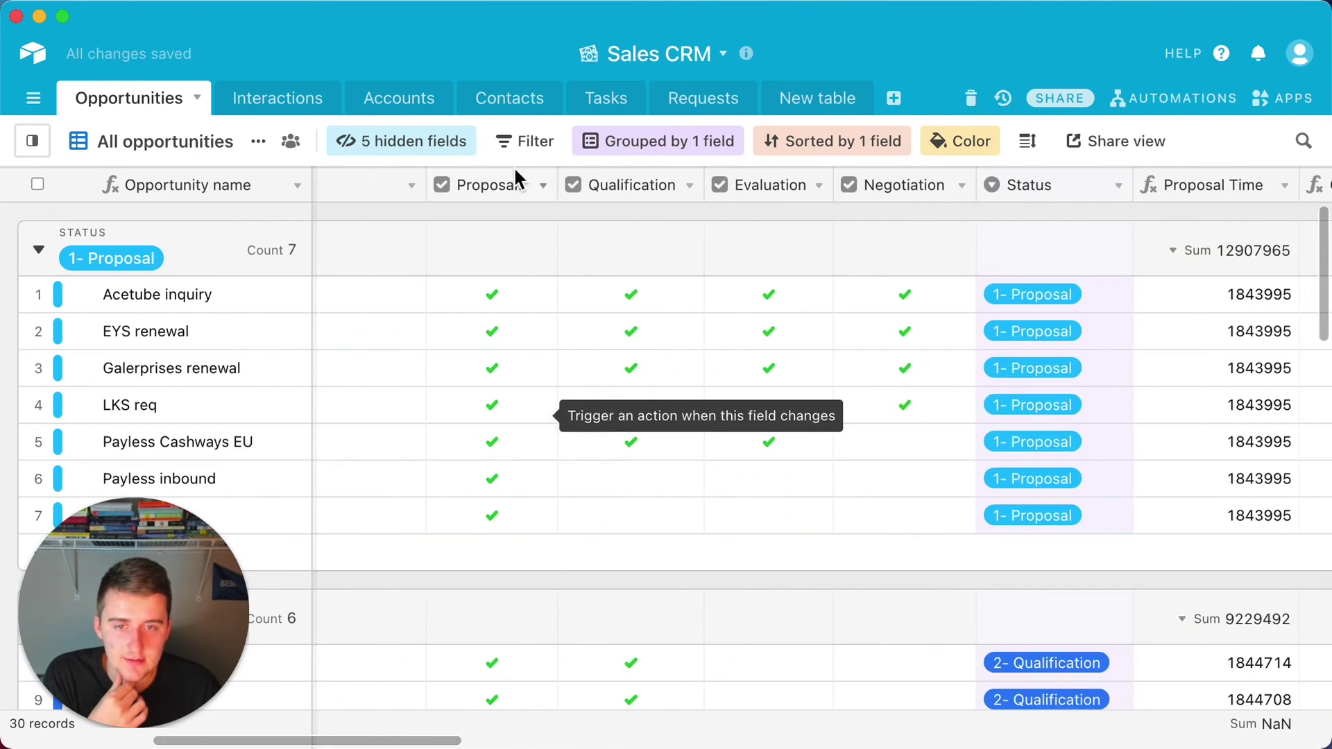
right_click(515, 179)
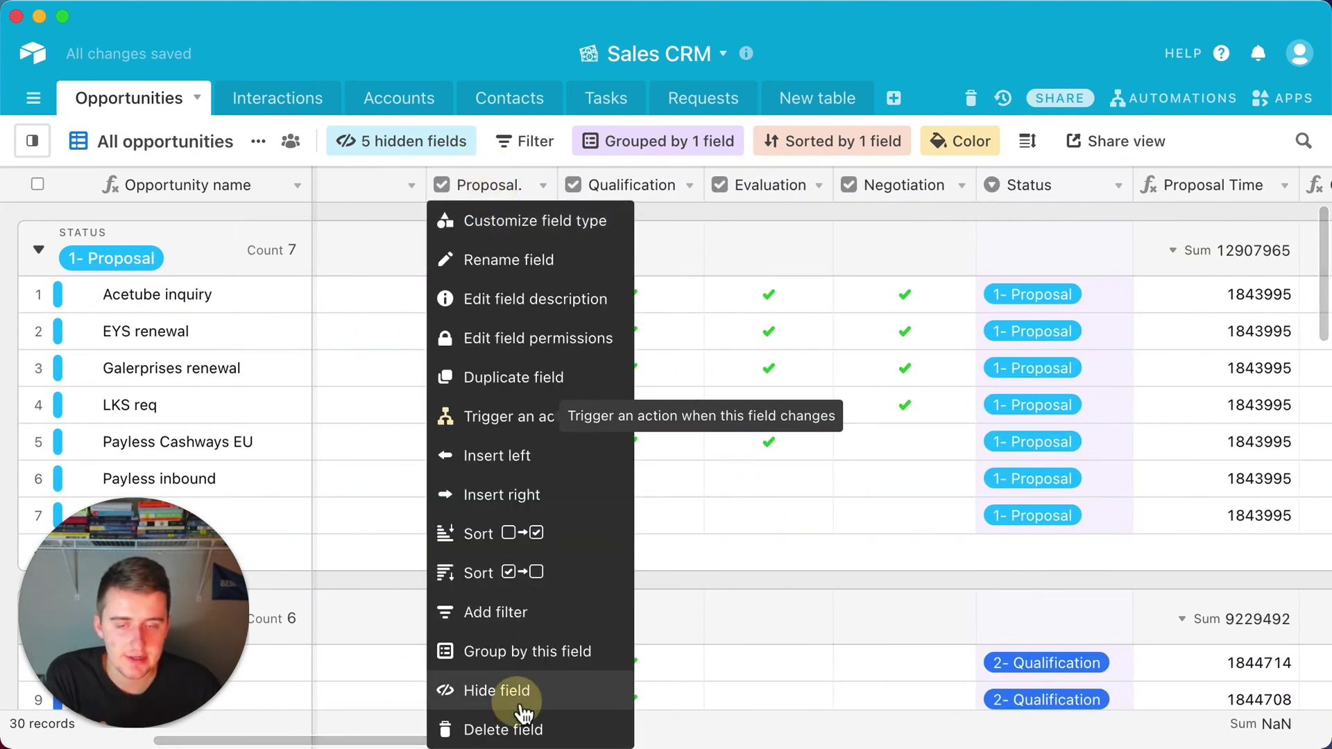
click(522, 694)
right_click(503, 184)
click(486, 690)
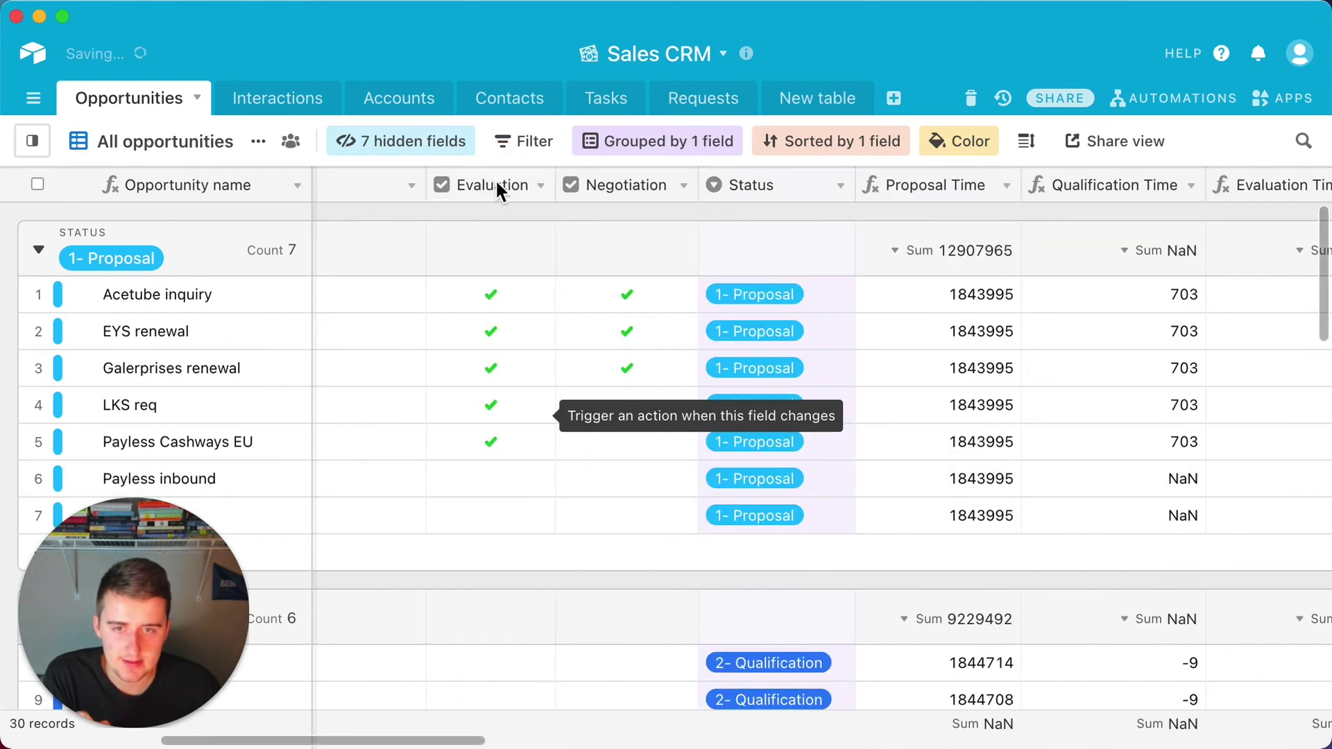
right_click(496, 182)
click(485, 691)
right_click(493, 181)
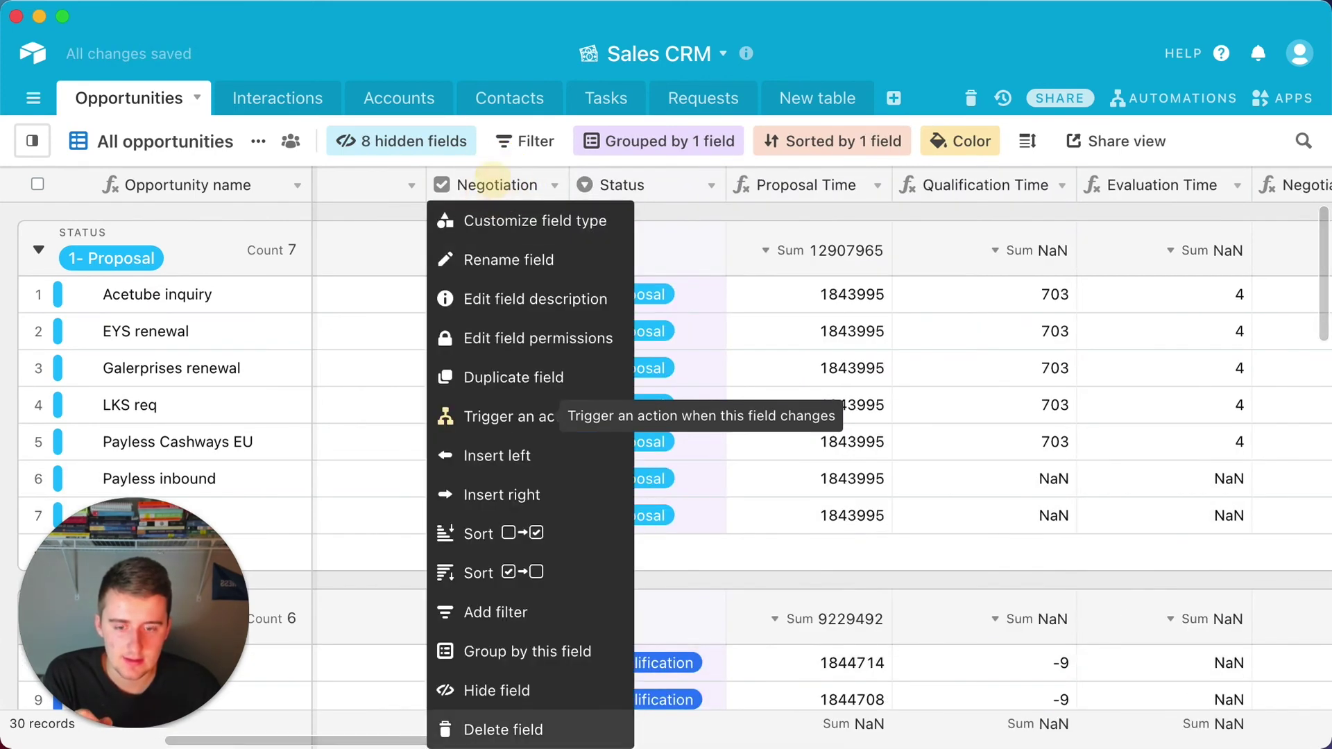
click(486, 690)
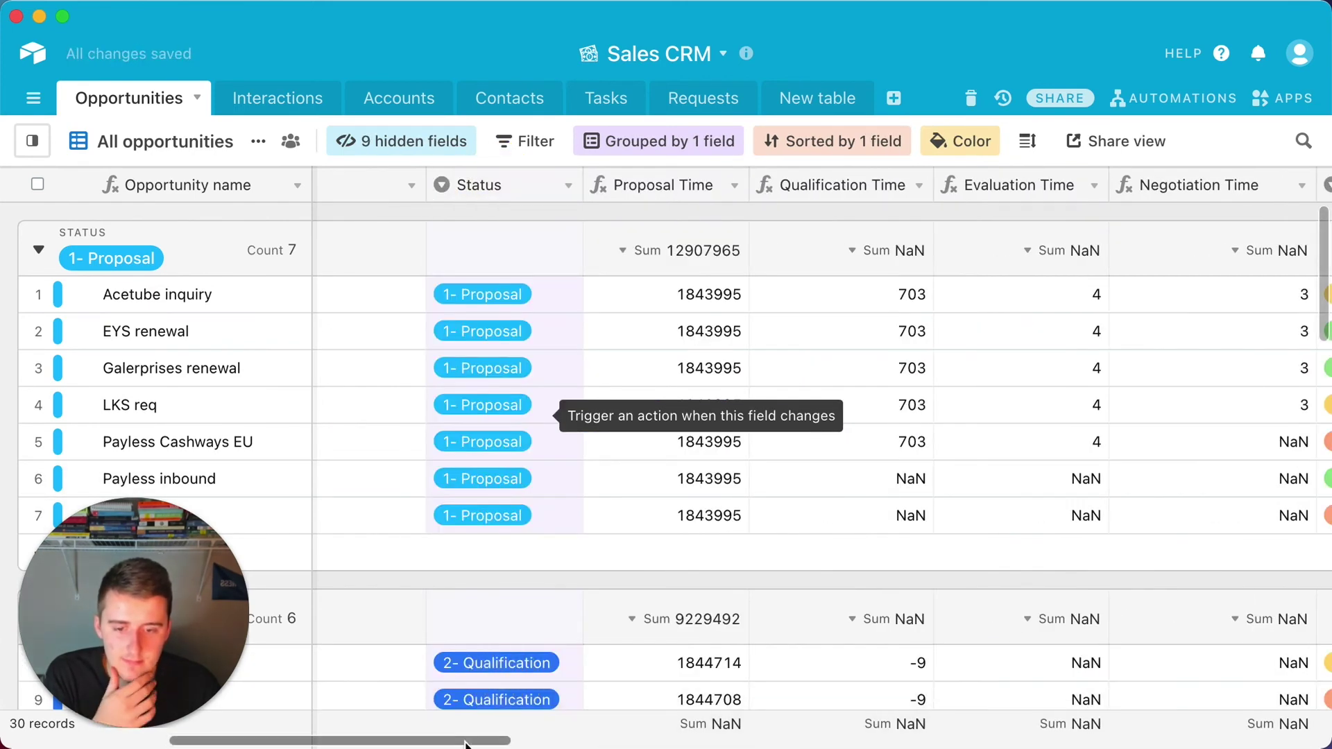
- Change the Wolf RFI opportunity's Status to 2- Qualification and check its Qualification Time in the new group
scroll(472, 741, right, 3)
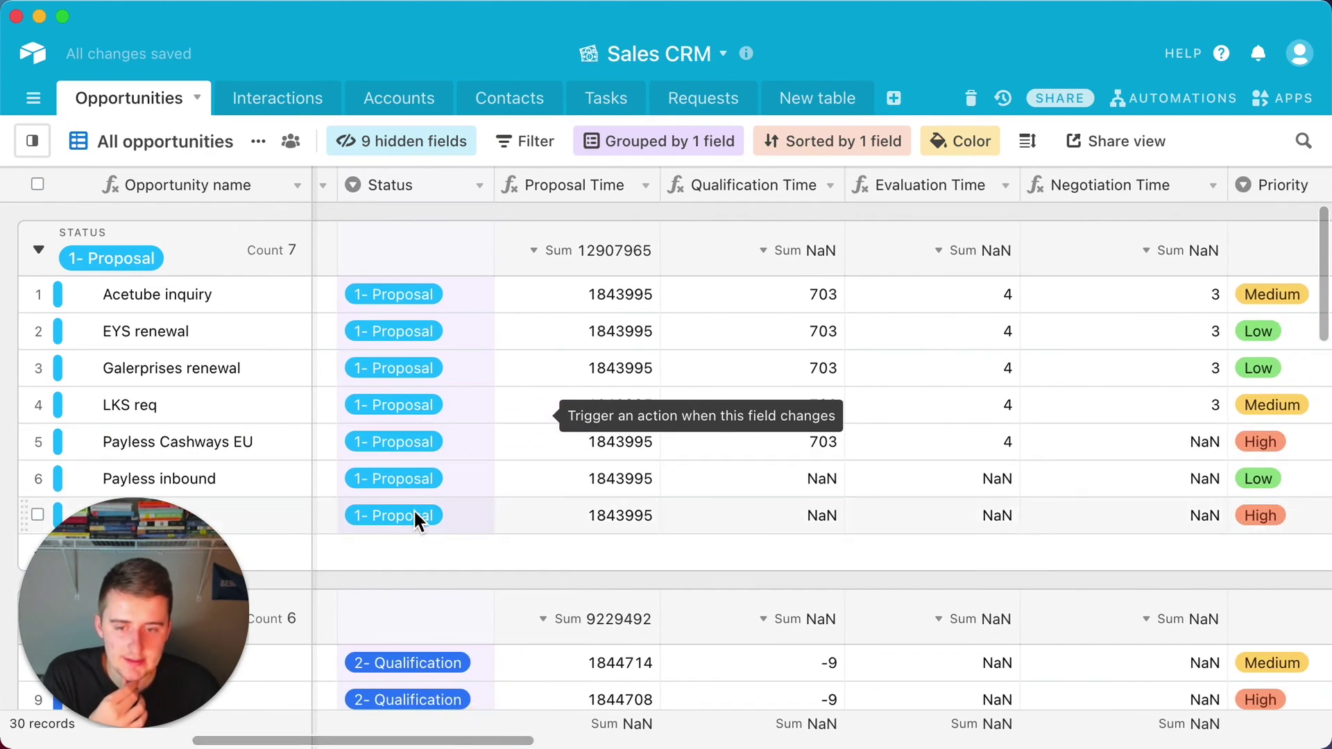
click(301, 515)
scroll(300, 517, down, 1)
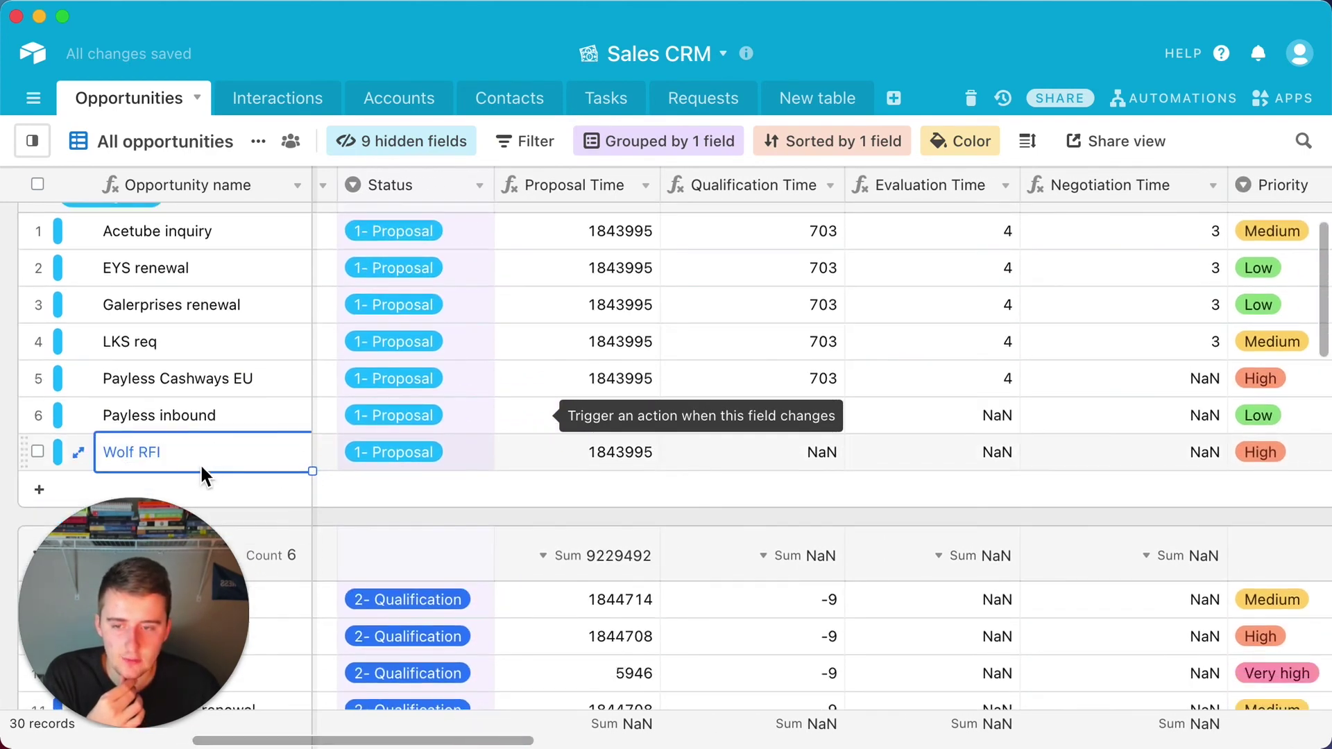
click(434, 452)
click(434, 452)
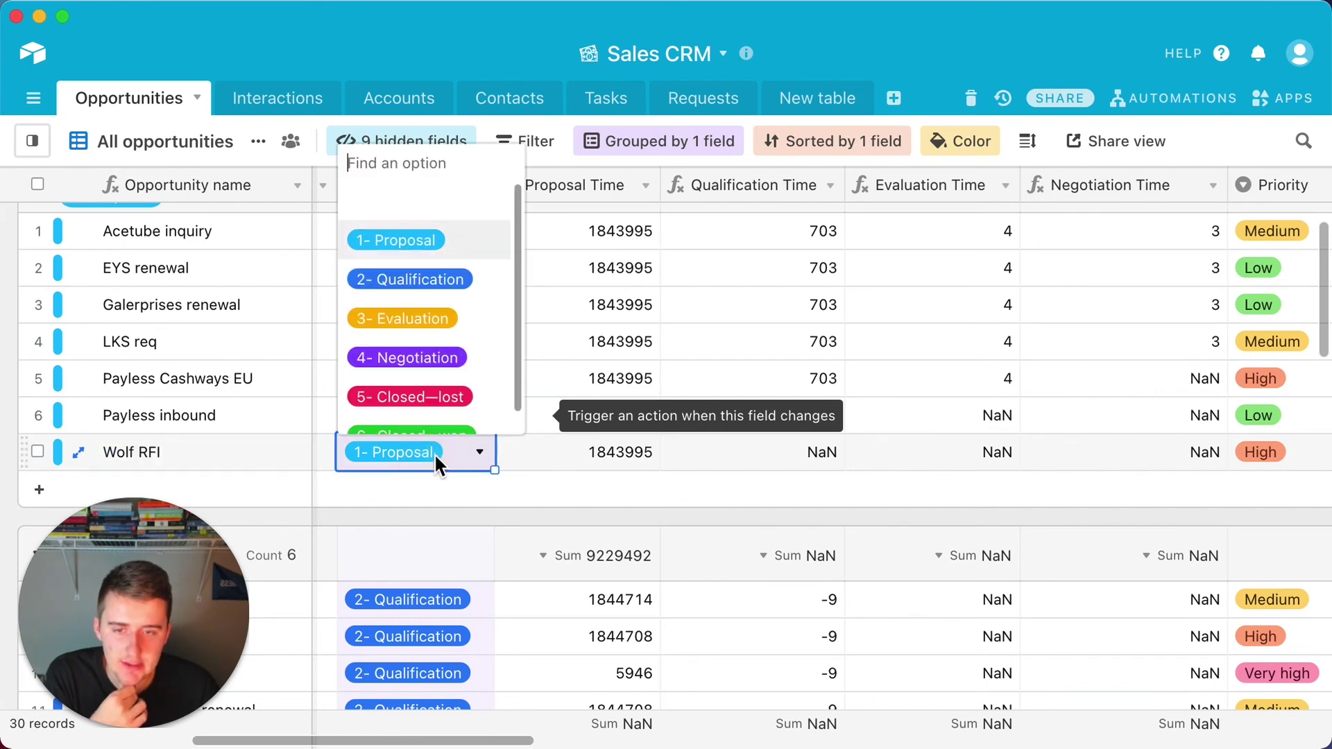
click(438, 280)
scroll(475, 462, down, 5)
click(406, 370)
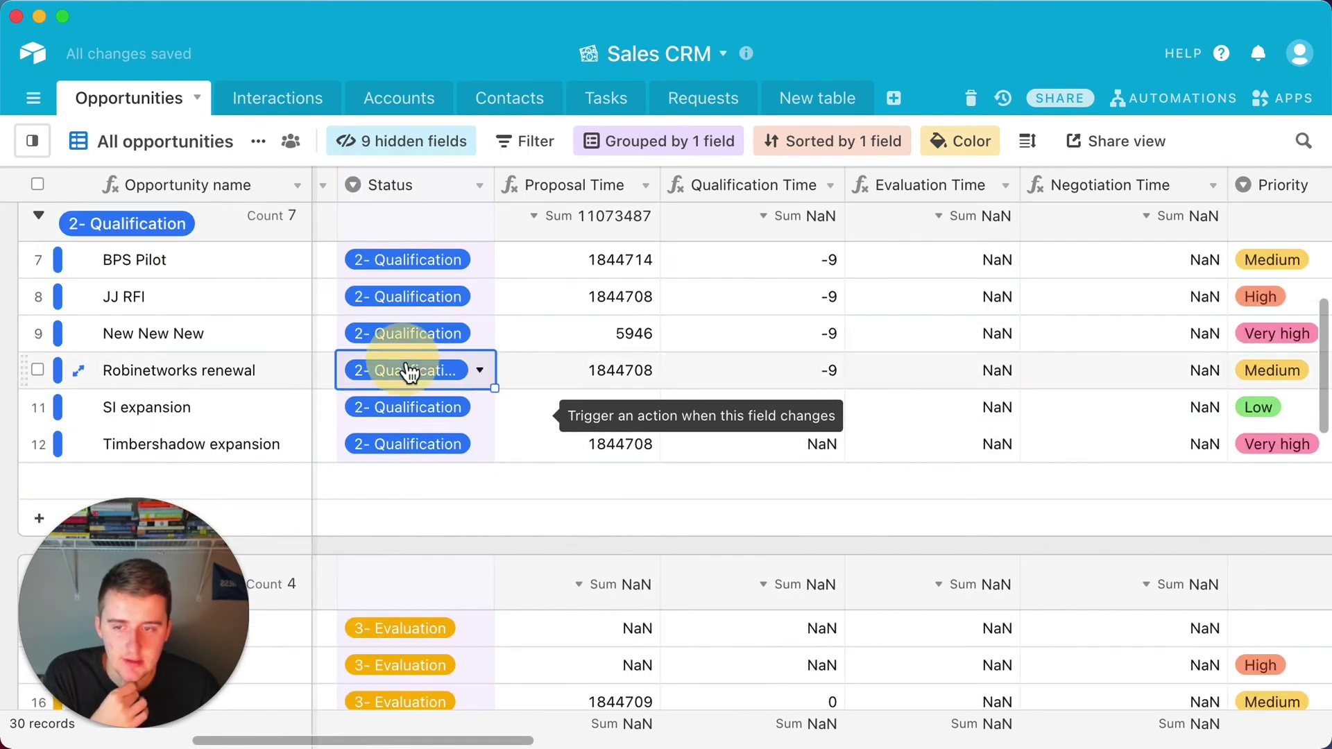
click(791, 477)
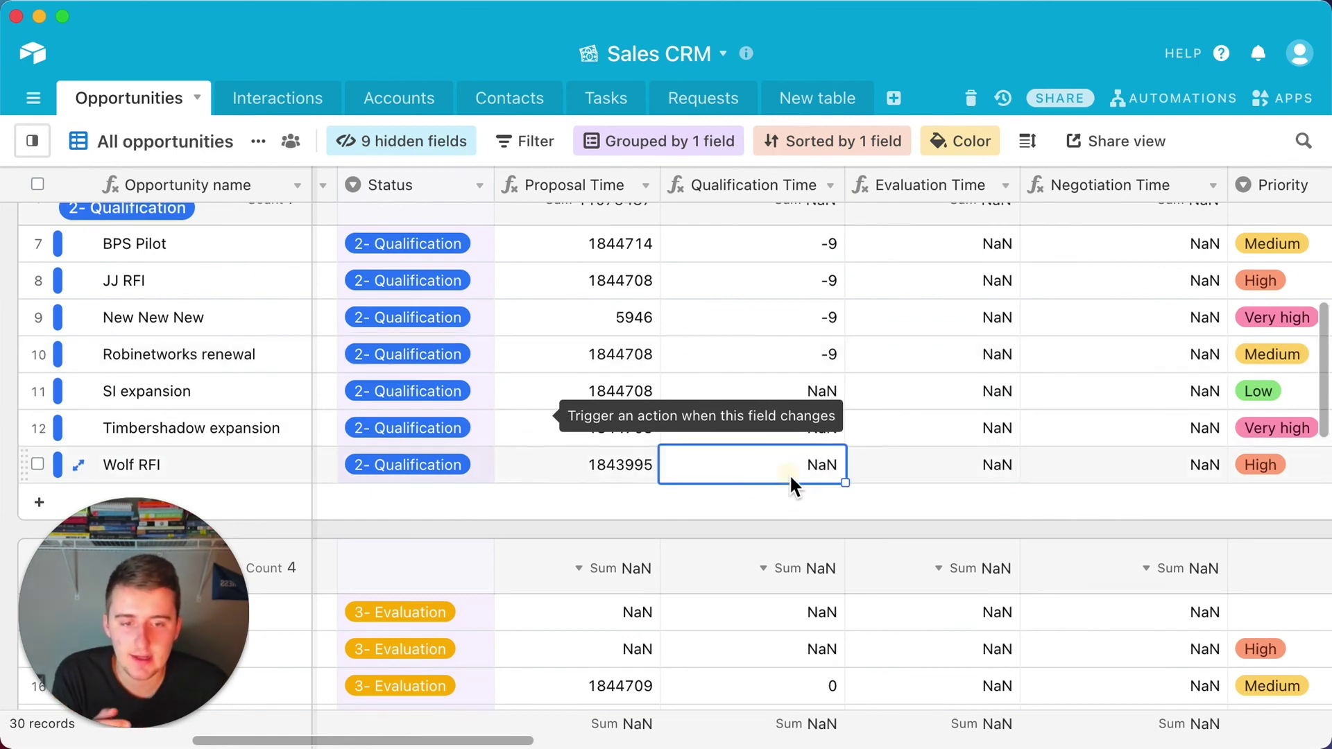
- Move the Wolf RFI opportunity on to the 3- Evaluation status and locate it in that group
click(431, 465)
click(430, 465)
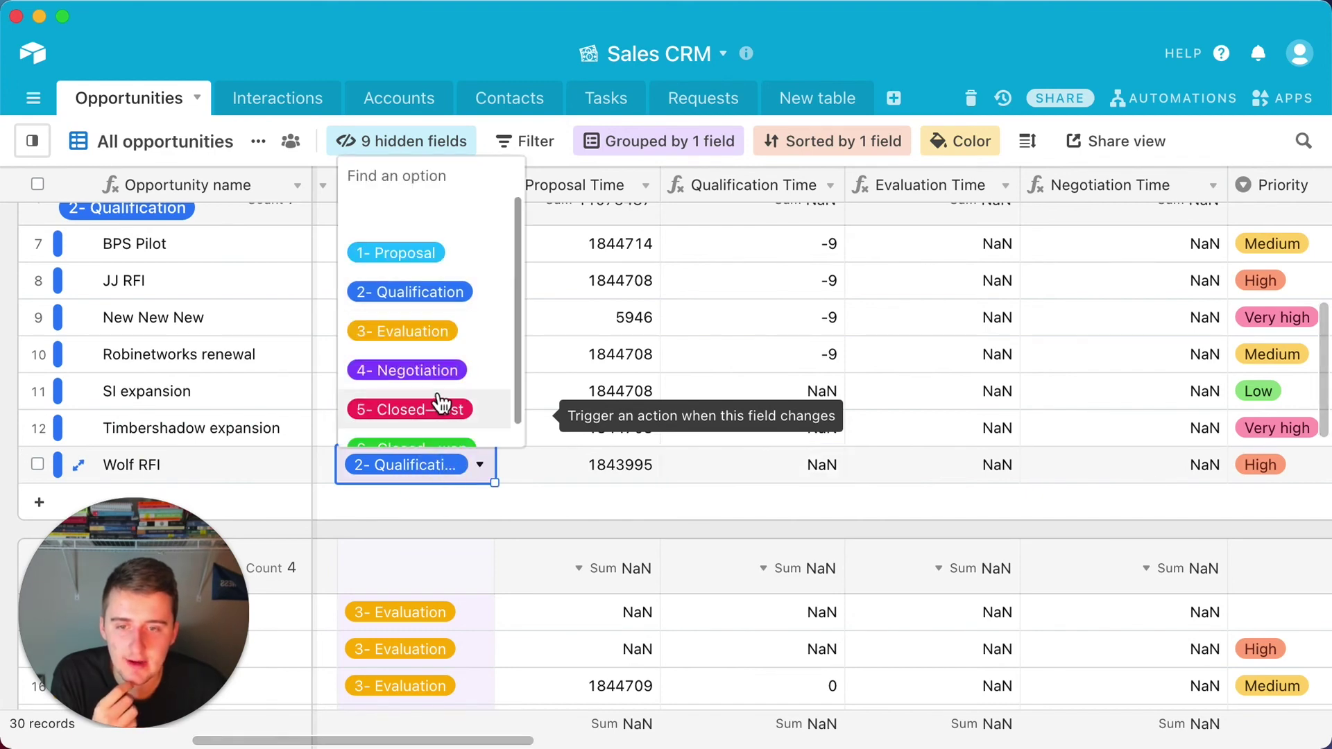
click(427, 331)
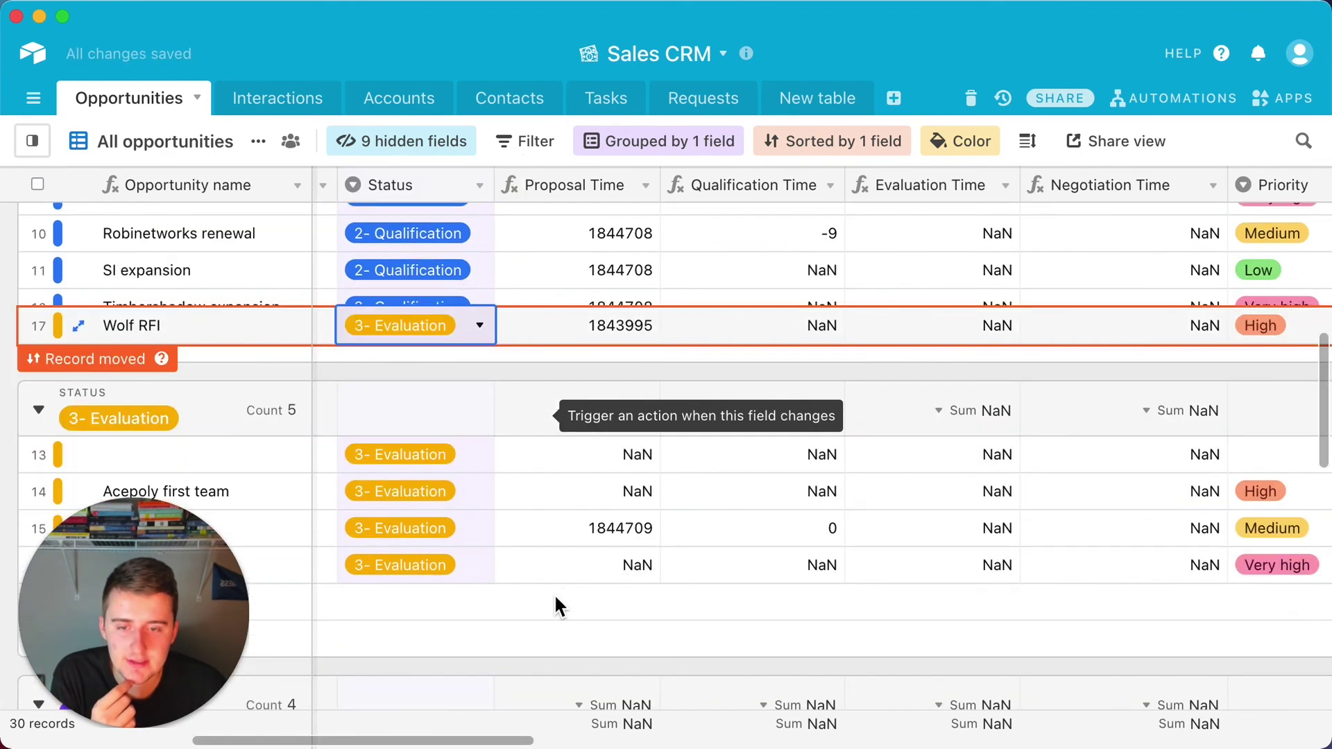
click(460, 528)
scroll(460, 522, down, 2)
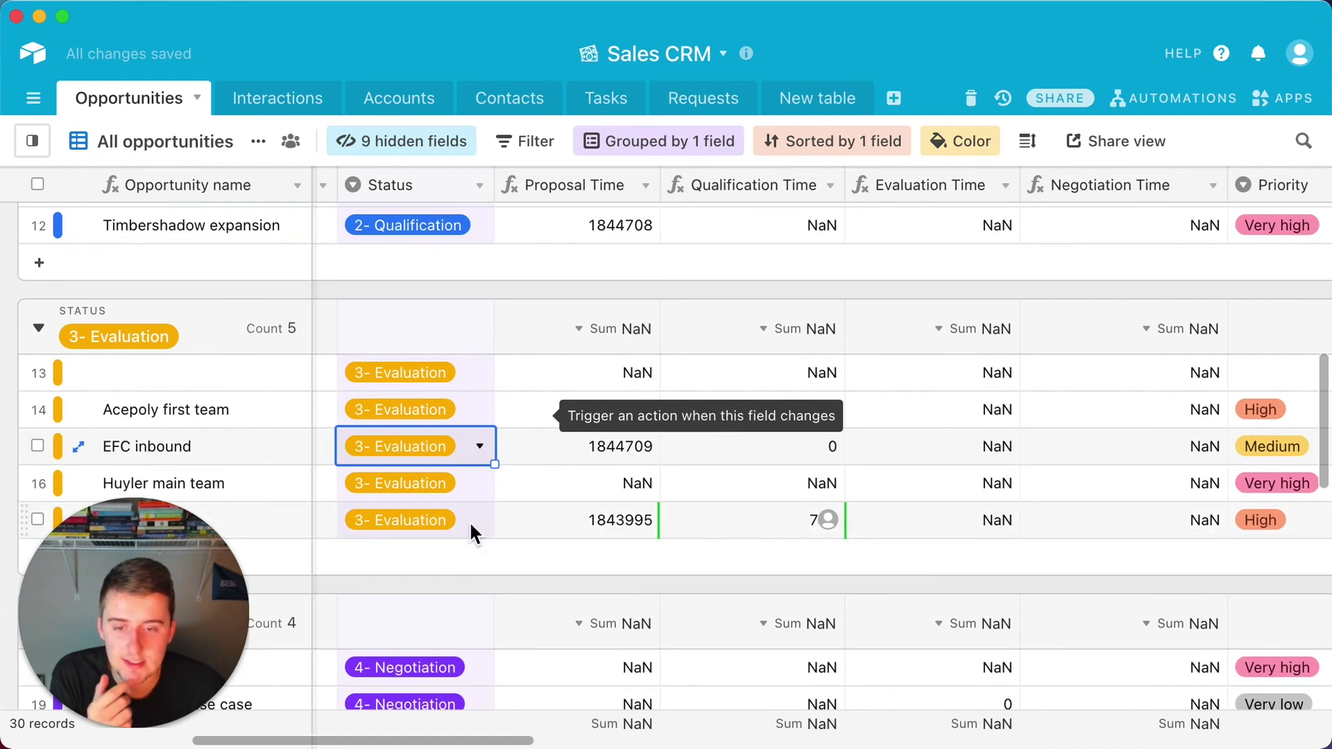
- Set Wolf RFI's Status to 4- Negotiation and check its Evaluation Time
scroll(413, 451, down, 2)
click(406, 367)
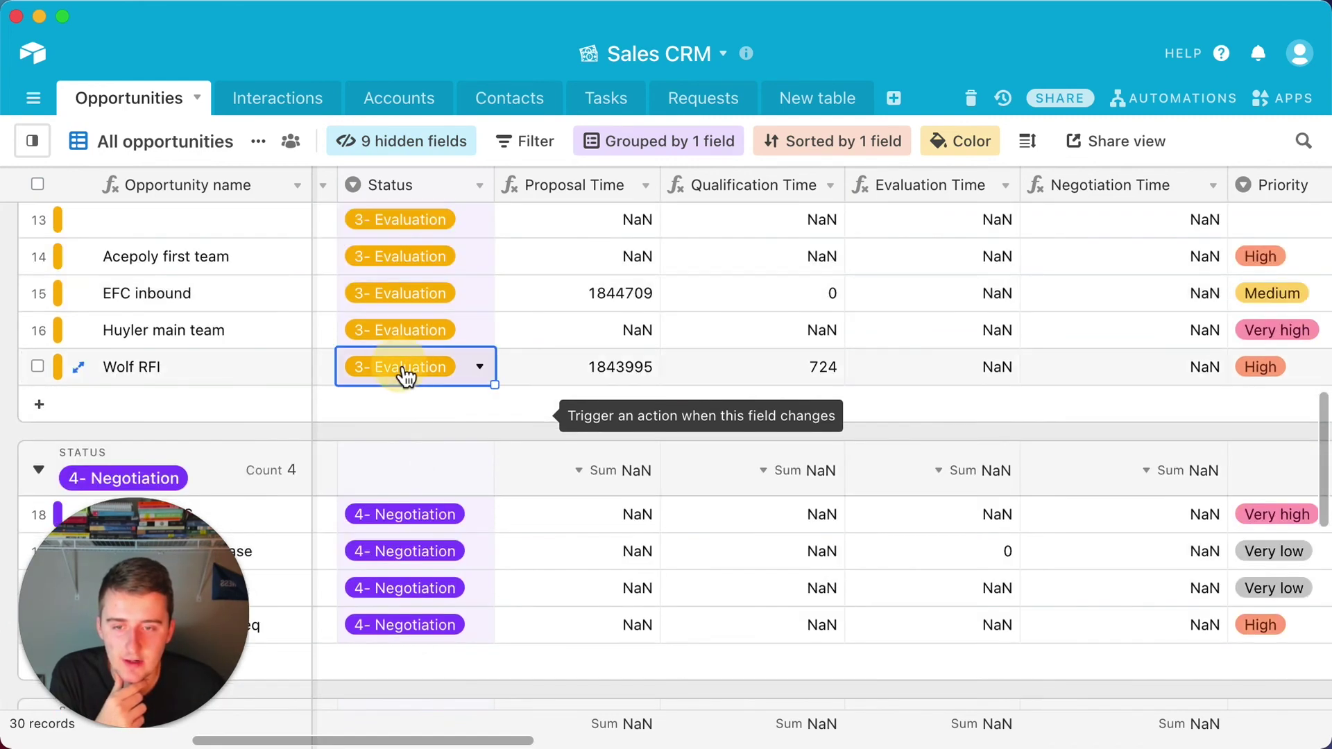
click(402, 367)
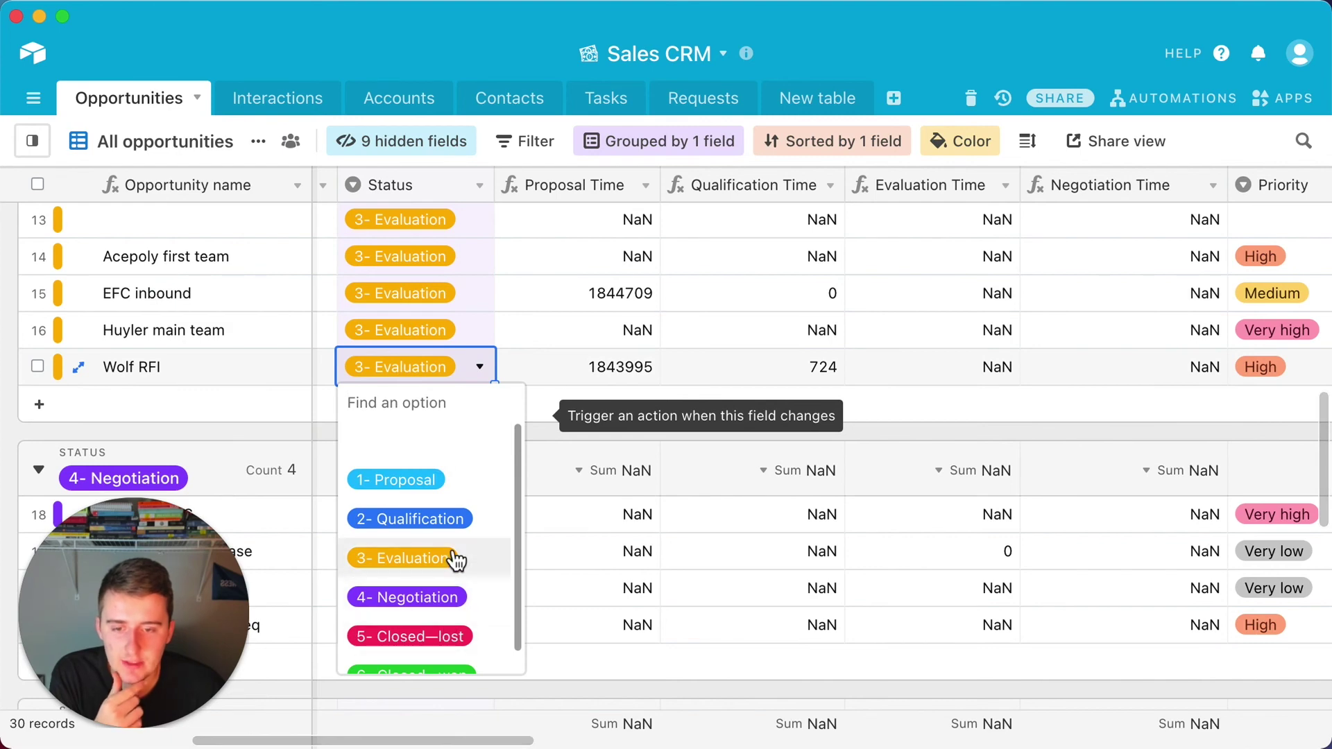
click(416, 597)
scroll(460, 555, down, 1)
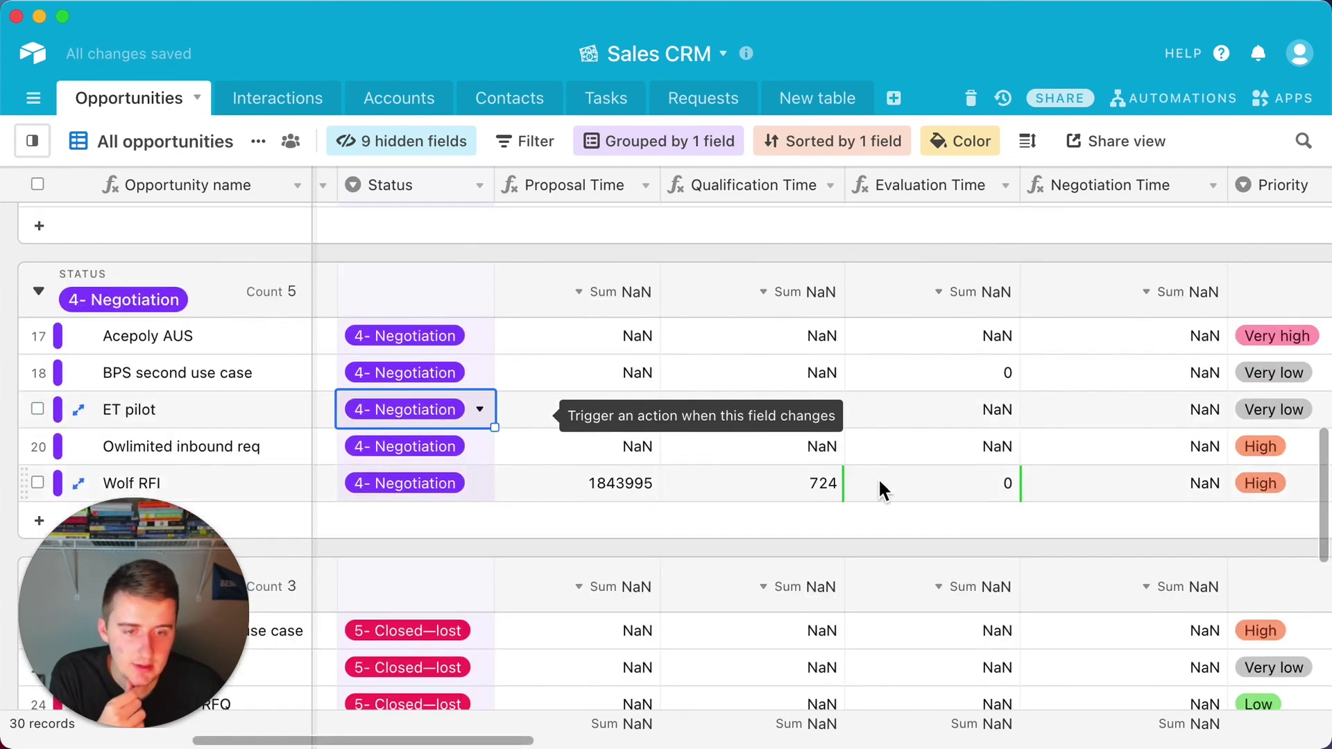
click(987, 480)
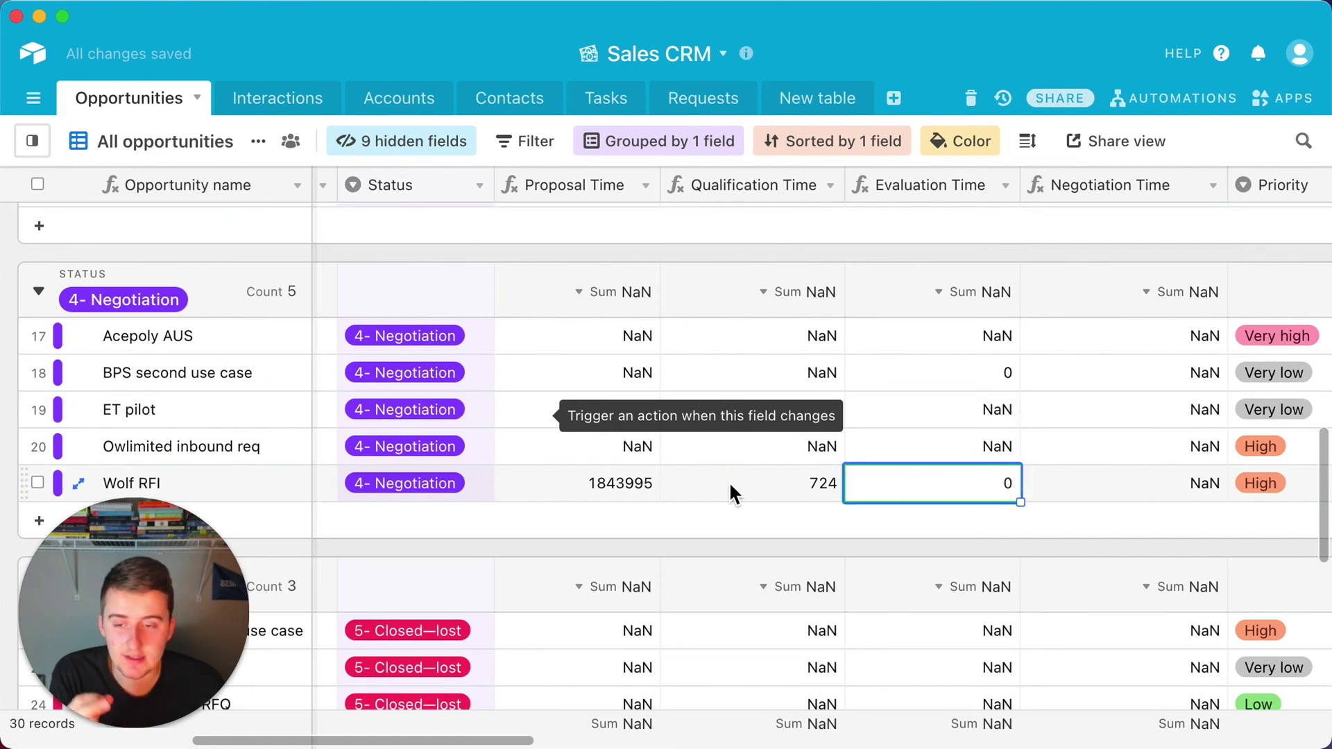
- Set Wolf RFI's Status to 5- Closed—lost, review its stage times, and return to the Proposal group
click(473, 486)
click(452, 482)
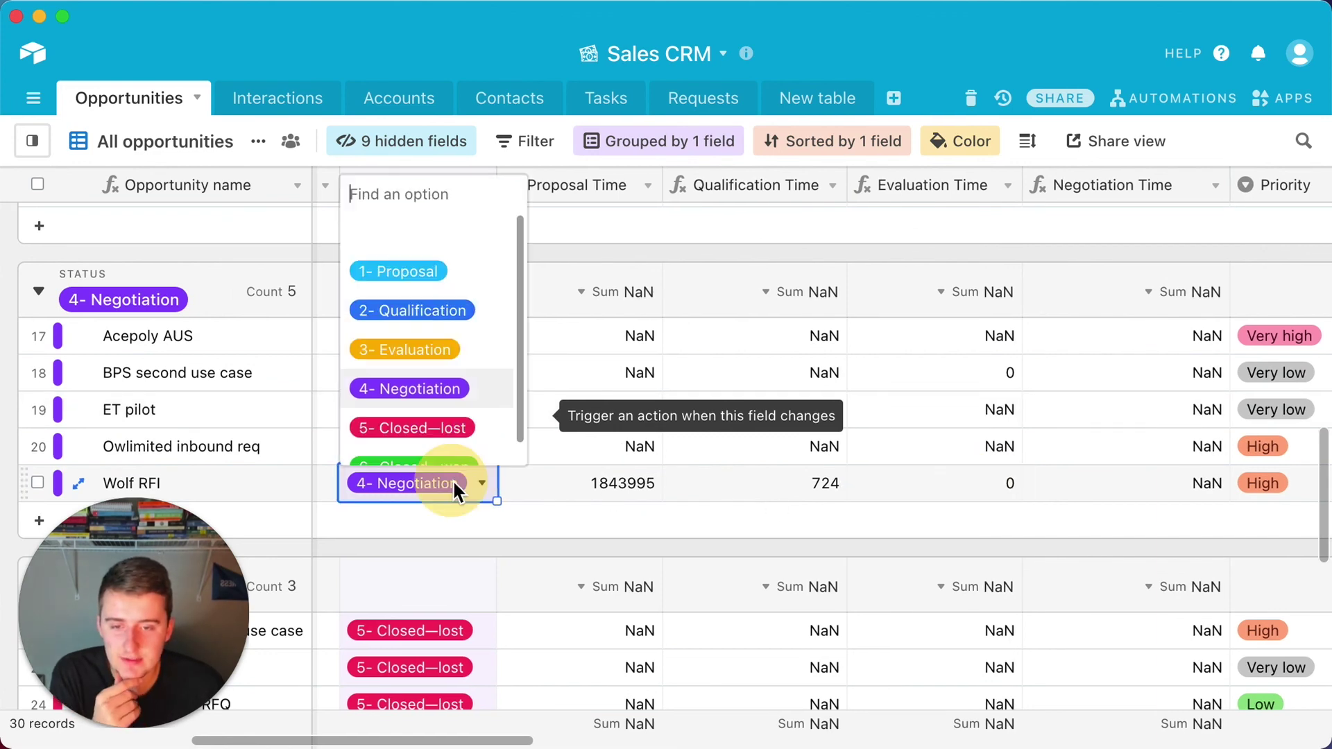
click(430, 434)
click(423, 549)
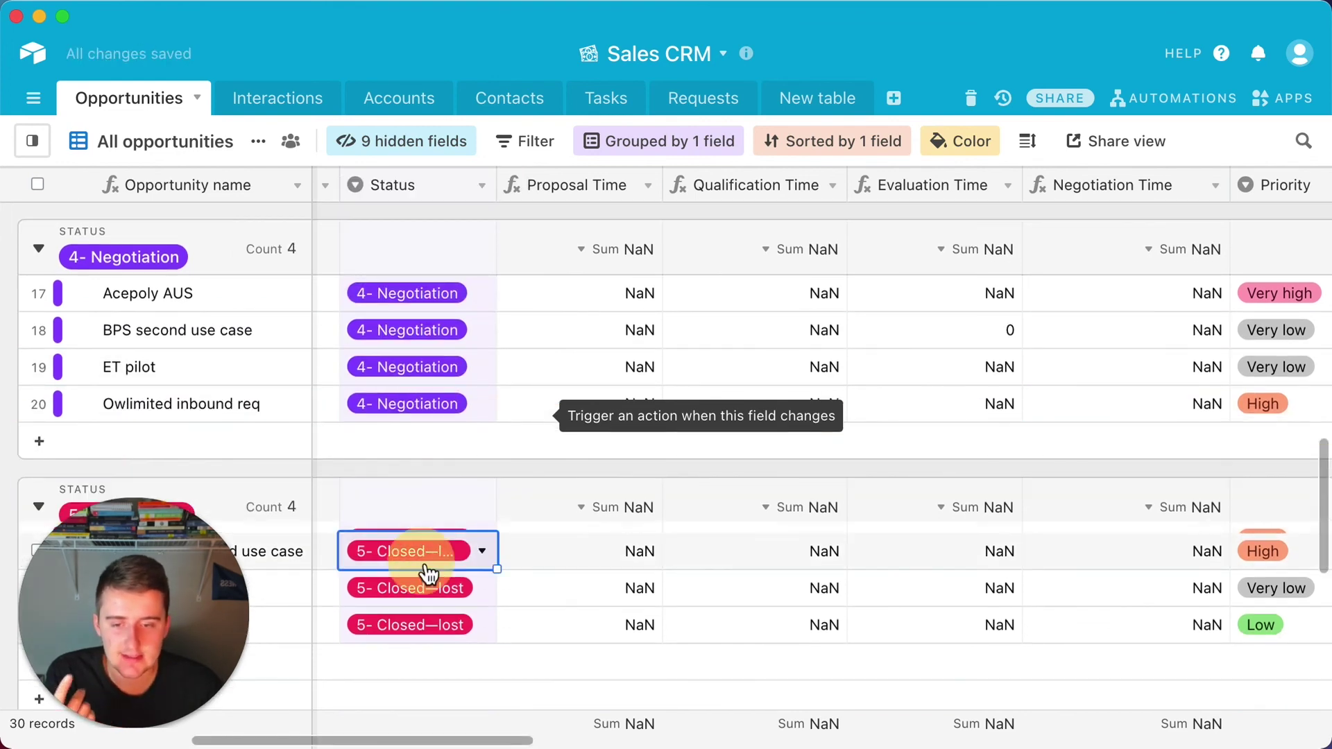
scroll(425, 564, down, 2)
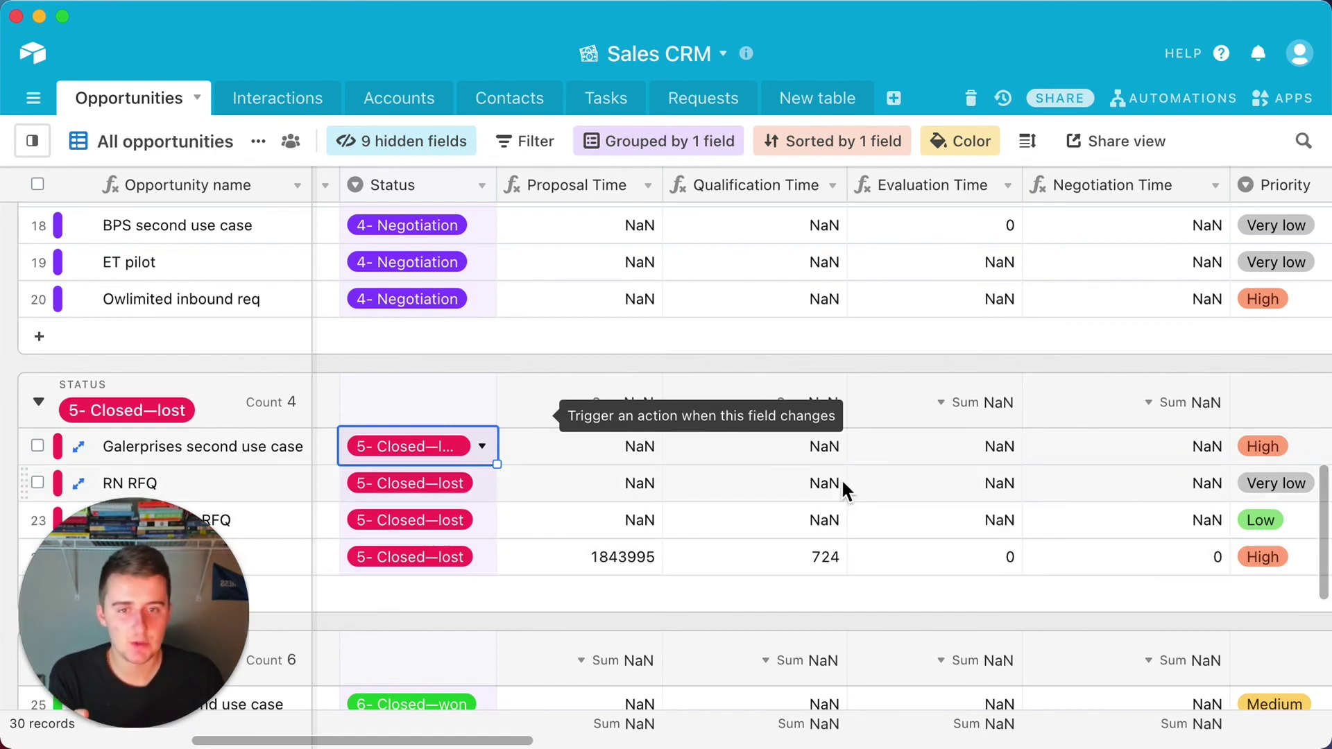
scroll(845, 485, up, 10)
scroll(844, 491, up, 5)
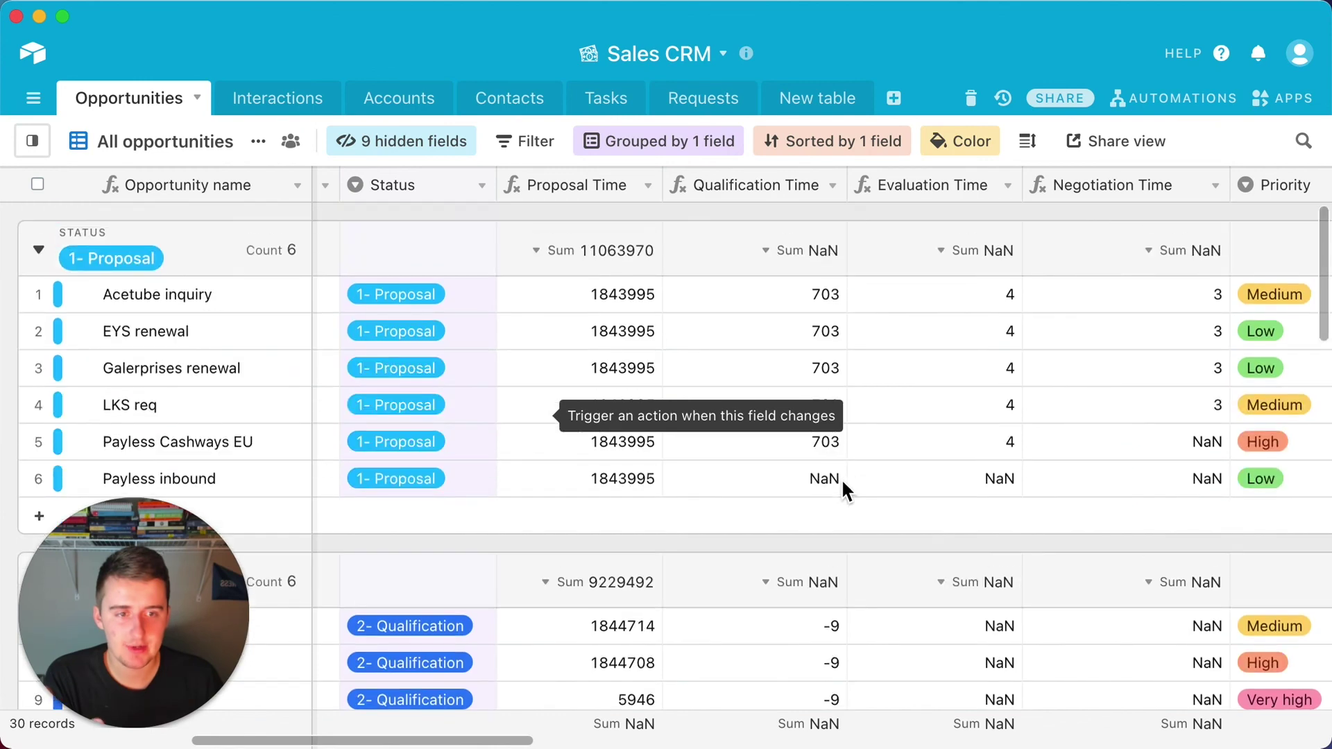